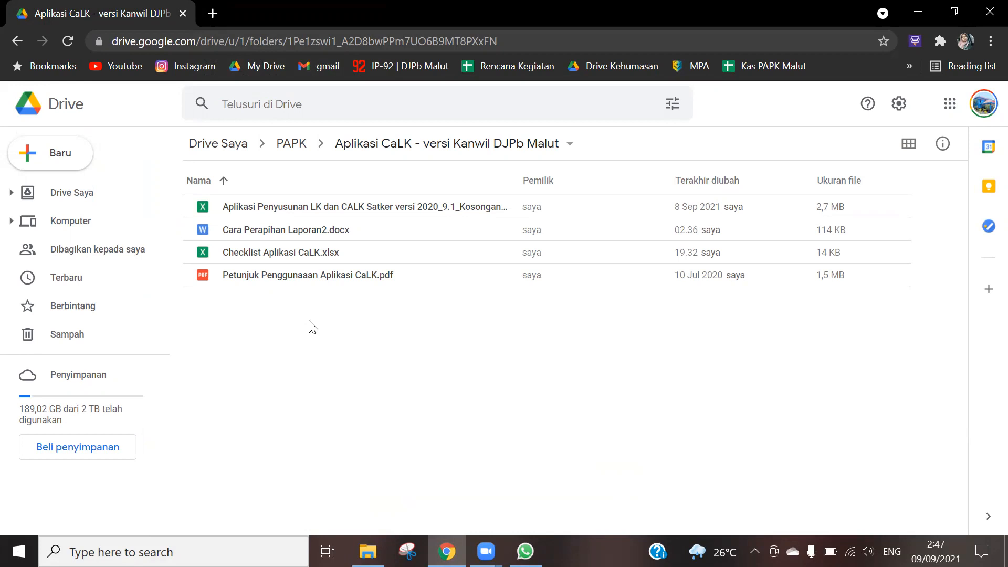
Examine the first preparation task in the CaLK checklist, covering the reports to download from eRekon&LK
left_click(369, 207)
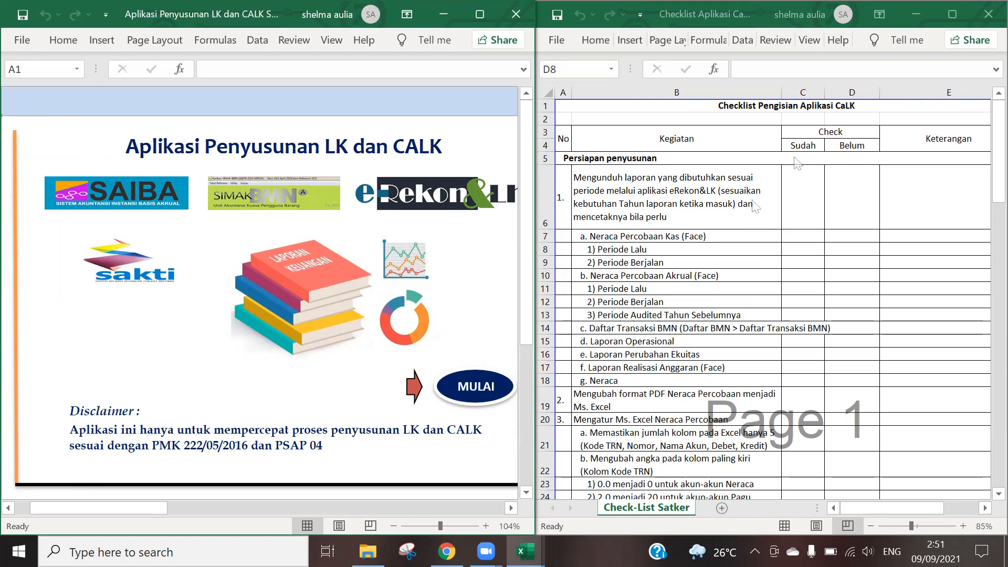
left_click(893, 14)
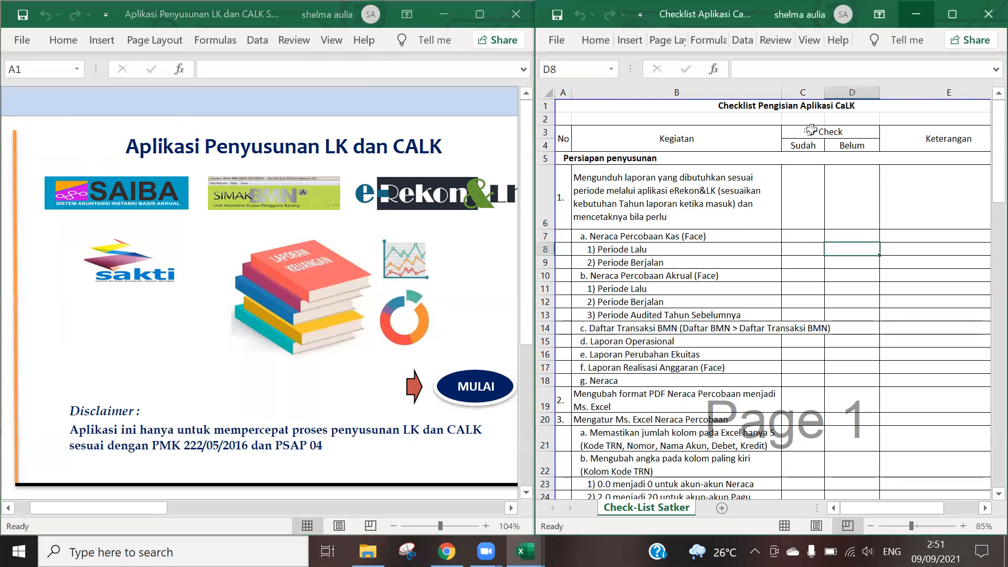
left_click(580, 160)
left_click(633, 218)
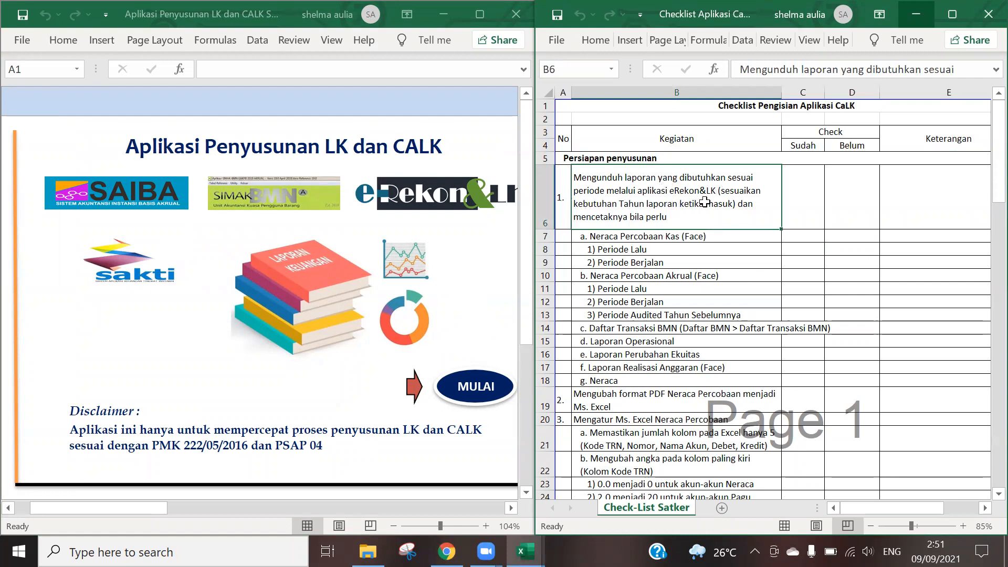
key("Down")
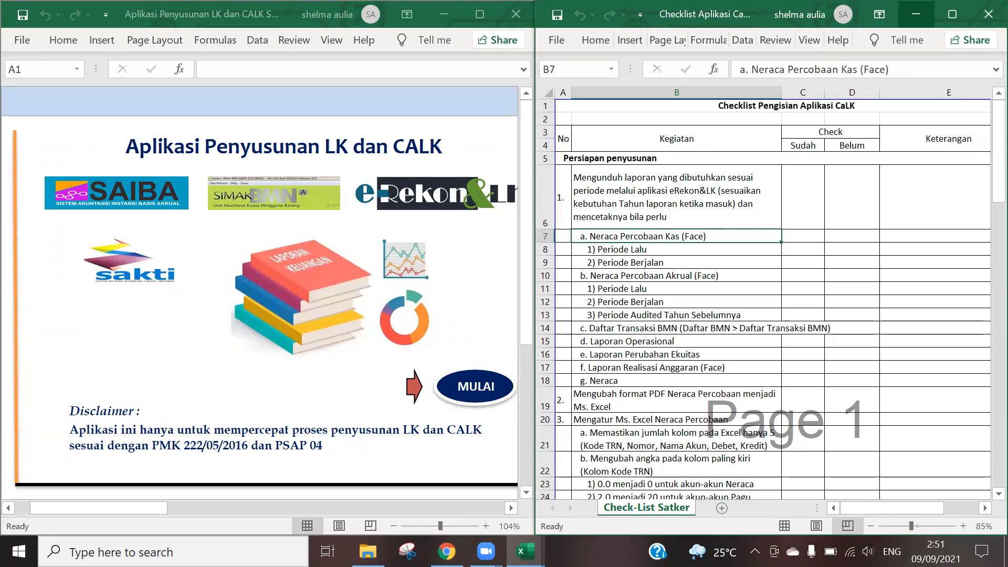
Switch to Chrome and open e-rekon-lk.kemenkeu.go.id in a new tab
left_click(447, 552)
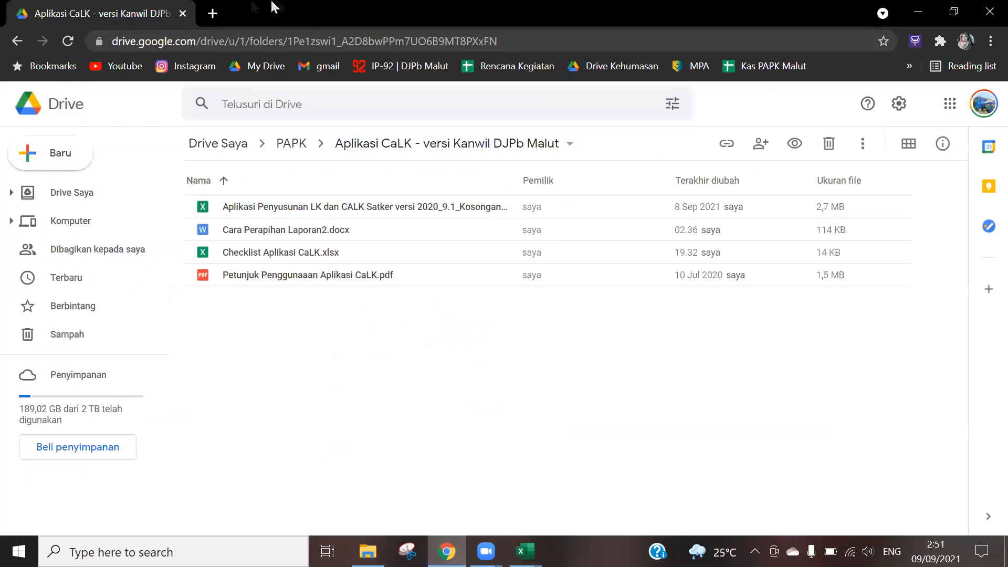
left_click(219, 11)
type("e-rekon-lk.kemenkeu.go.id")
key("Return")
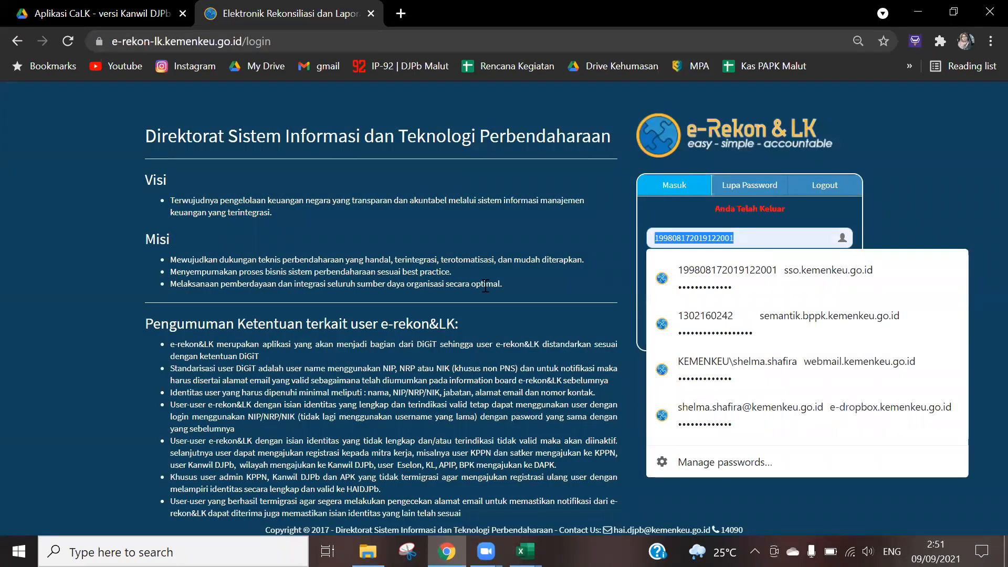
Enter the account password and log in to e-Rekon & LK
key("Tab")
type("•••••••••••••")
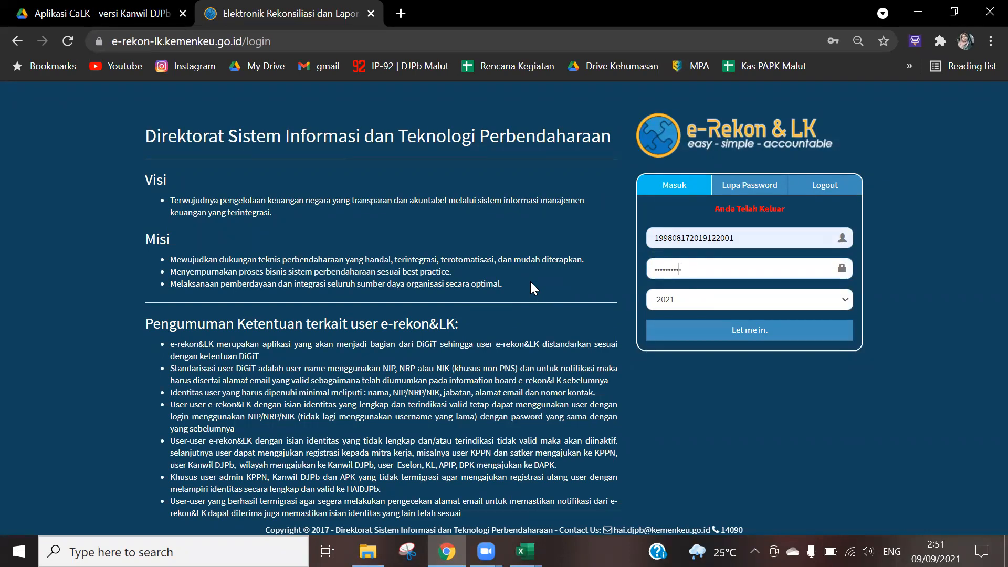
type("••••")
left_click(754, 342)
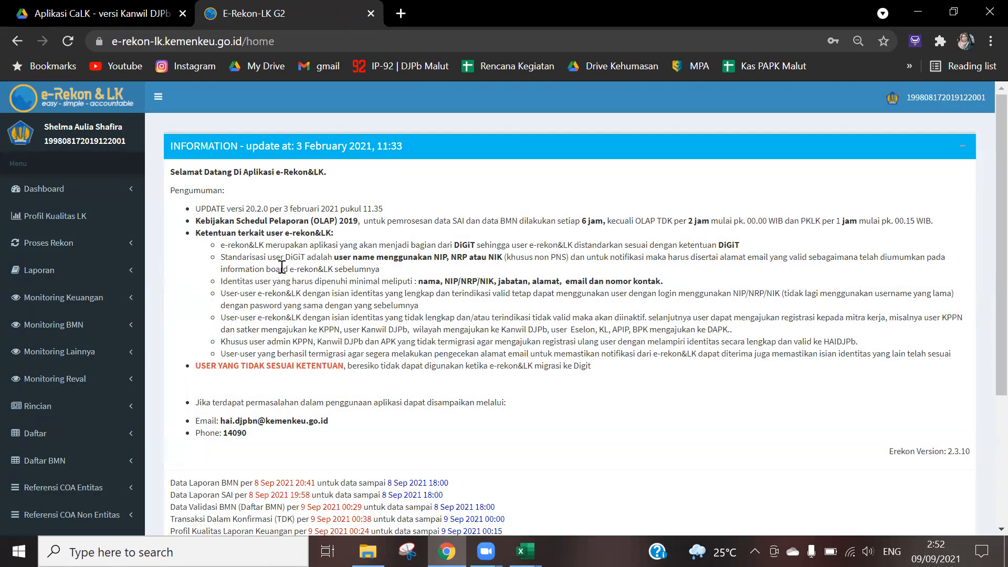
Switch to the Excel checklist and review the list of reports to download, from Neraca Percobaan Kas to Neraca
left_click(524, 551)
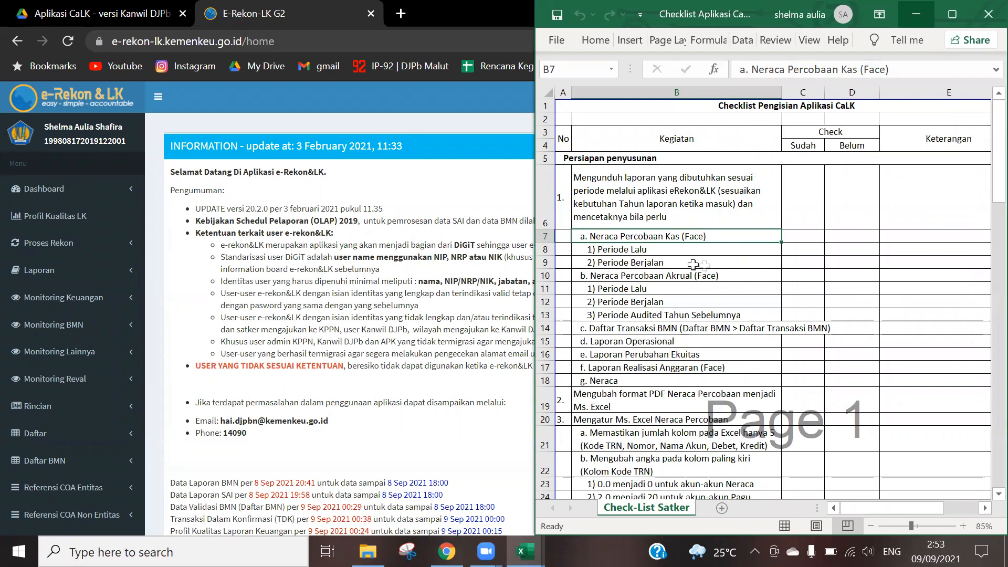
left_click(630, 277)
left_click(668, 330)
left_click(667, 342)
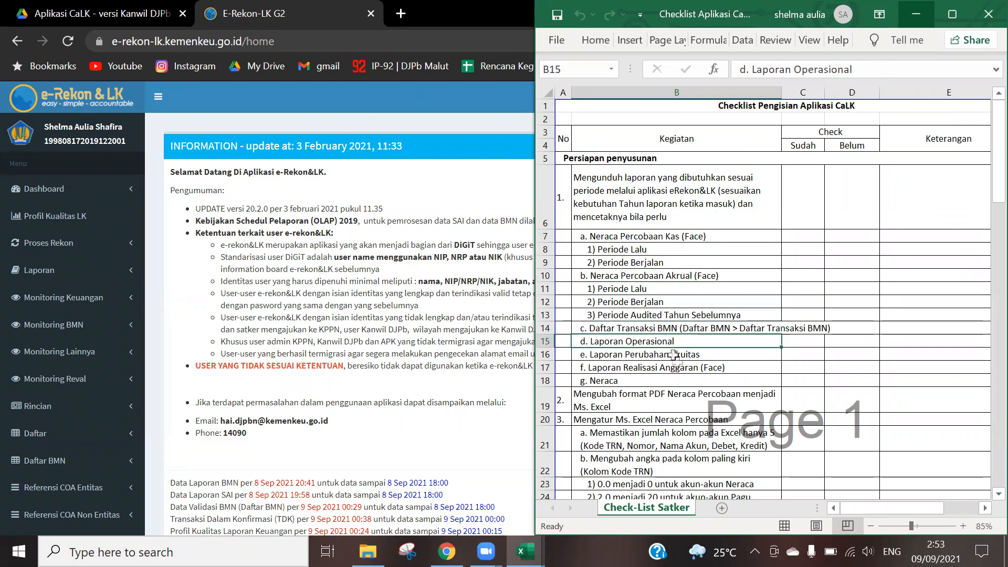
left_click(676, 355)
left_click(689, 369)
left_click(697, 391)
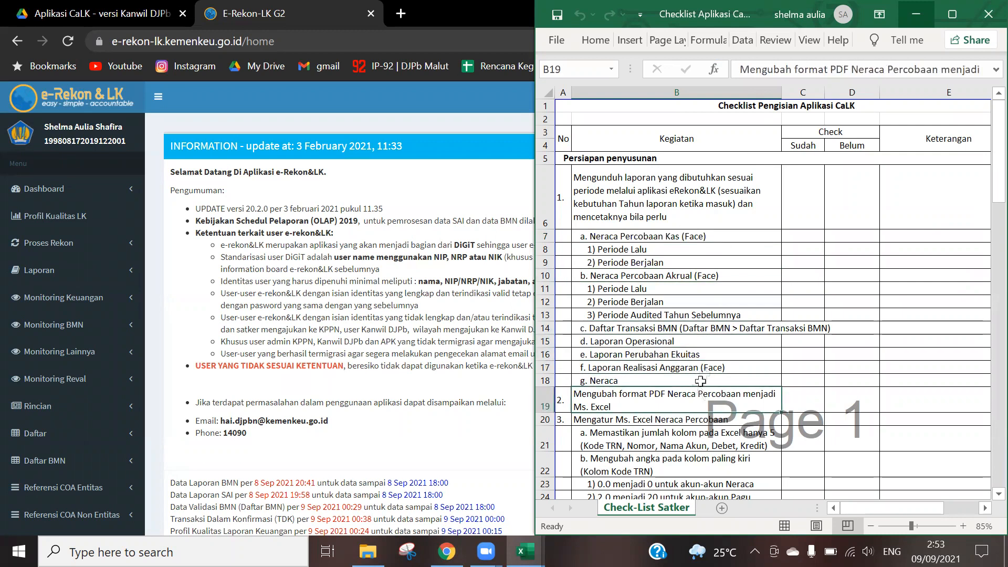
Open the Laporan Keuangan report page in e-Rekon & LK
left_click(317, 204)
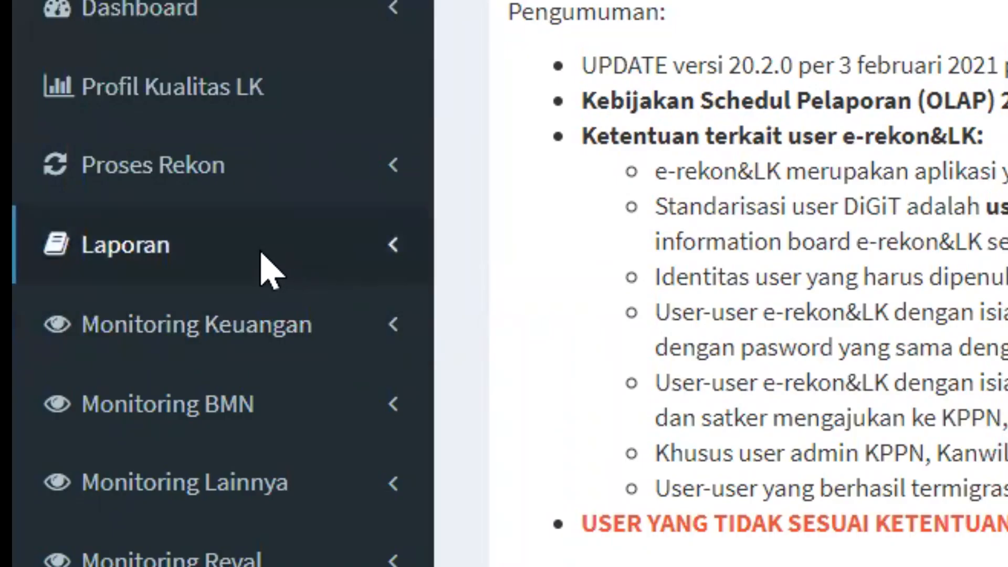
left_click(86, 272)
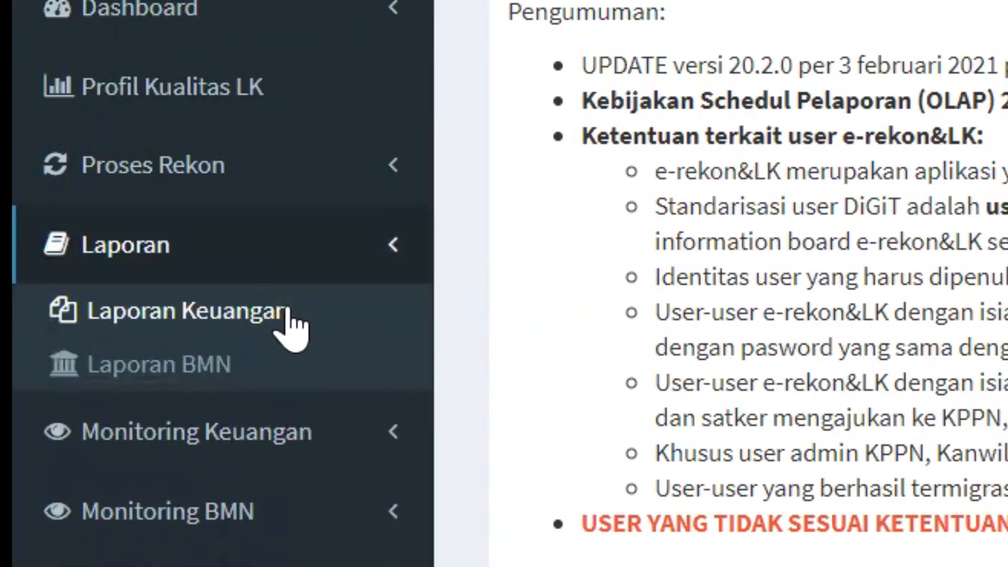
left_click(289, 312)
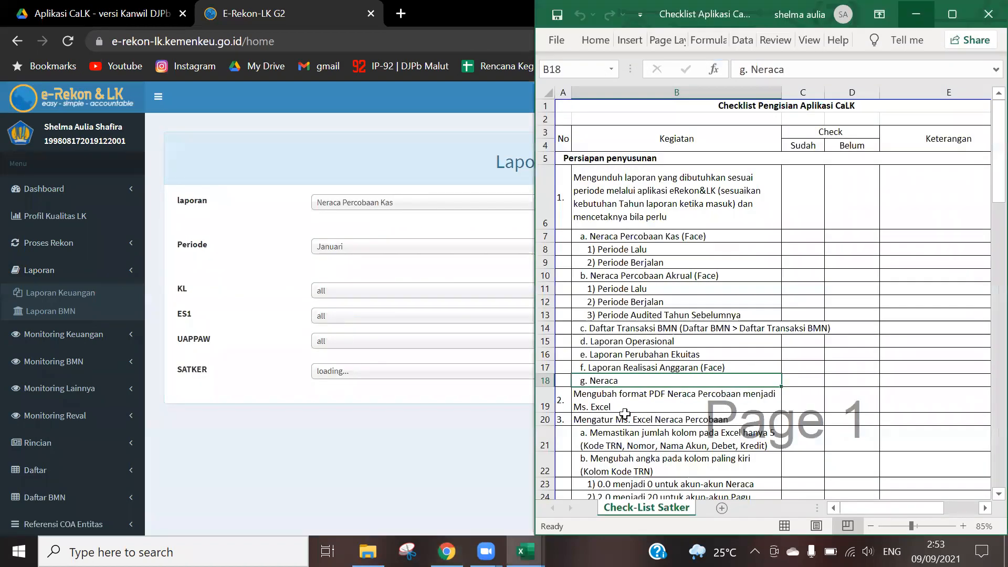
Examine the Periode Lalu and Periode Berjalan items under Neraca Percobaan Kas and their check and Keterangan columns in the checklist
key("alt+Tab")
left_click(714, 249)
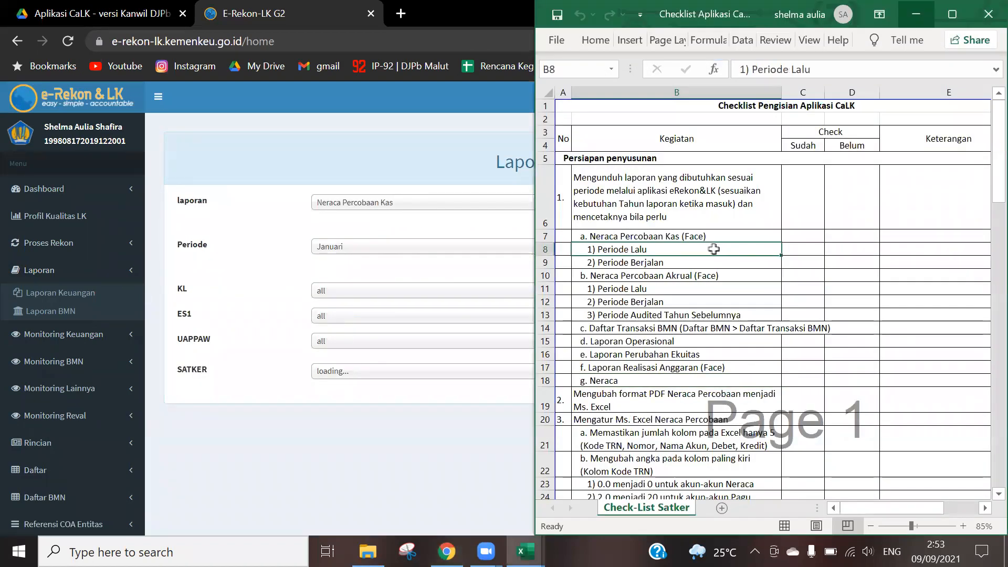
left_click(463, 224)
mouse_move(525, 552)
left_click(583, 508)
left_click(682, 263)
left_click(791, 249)
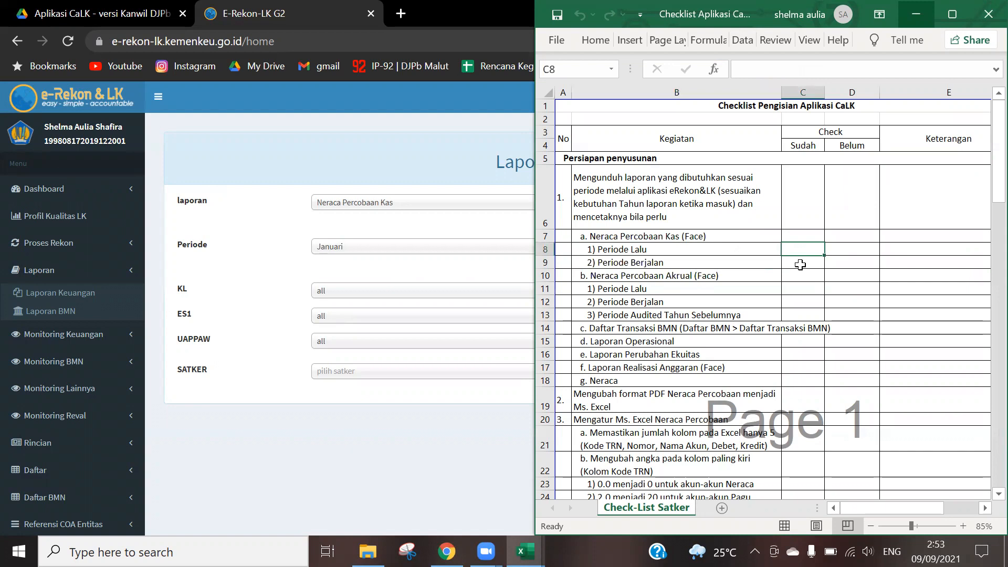
key("Tab")
key("Tab")
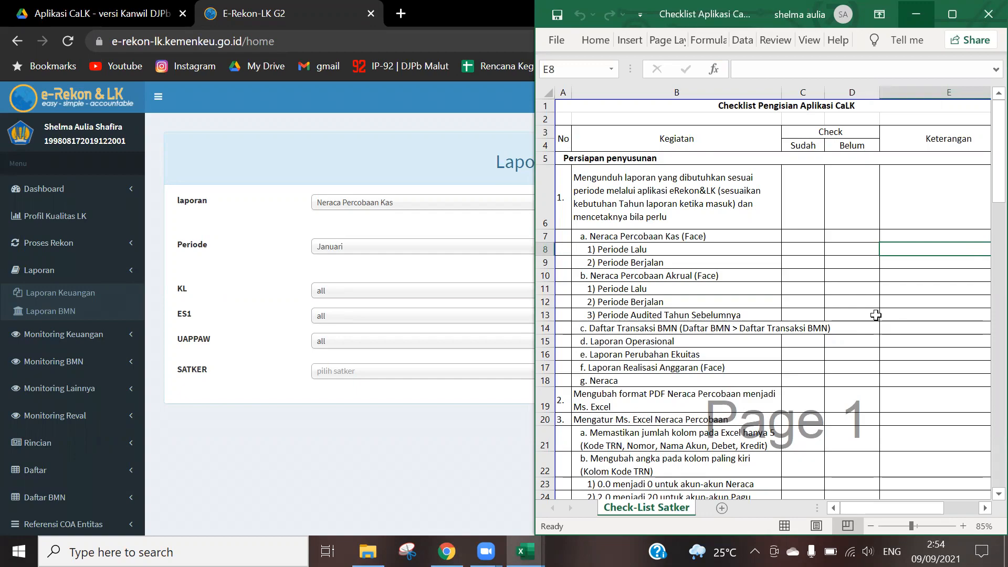
Choose the Neraca Percobaan Kas report and set its period to Juni
left_click(373, 207)
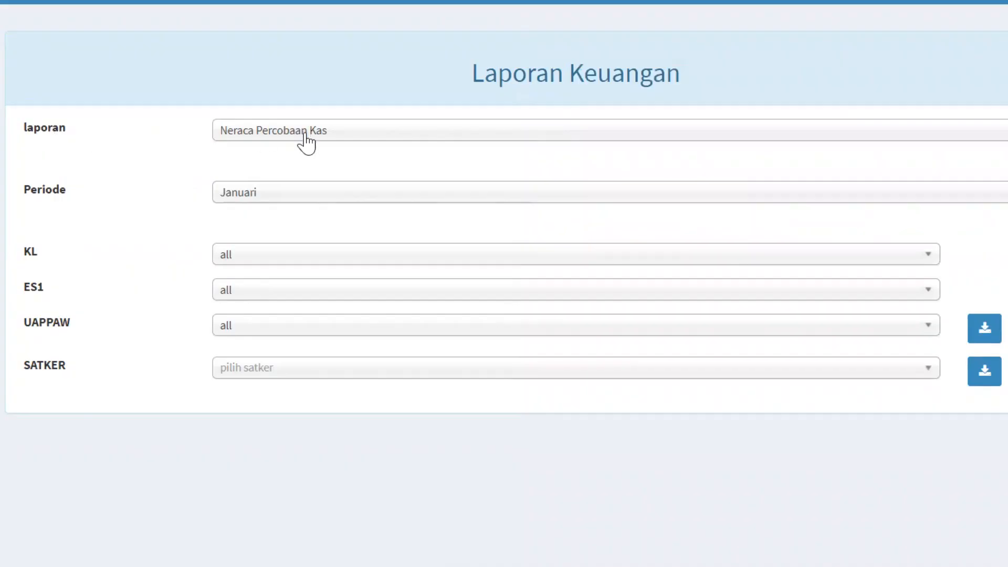
left_click(400, 210)
left_click(400, 256)
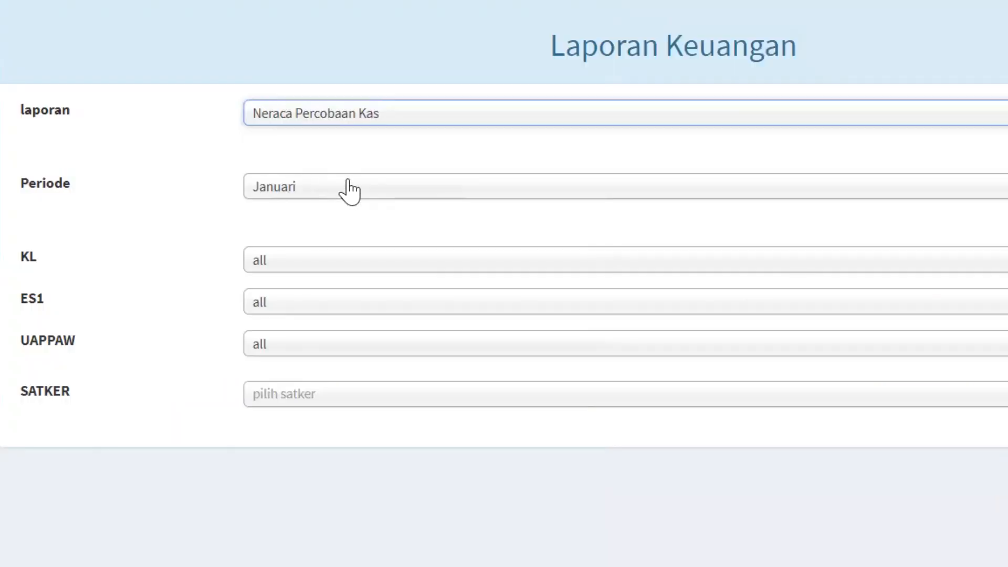
left_click(375, 248)
left_click(400, 366)
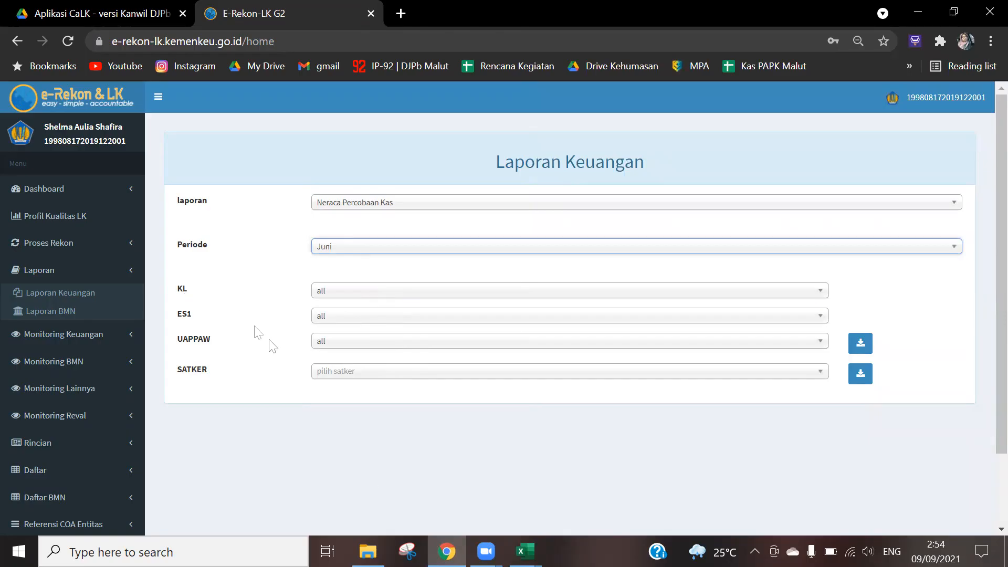
Set KL to 025. KEMENTERIAN AGAMA and ES1 to 02501. SEKRETARIAT JENDERAL
left_click(515, 298)
scroll(461, 443, "down", 3)
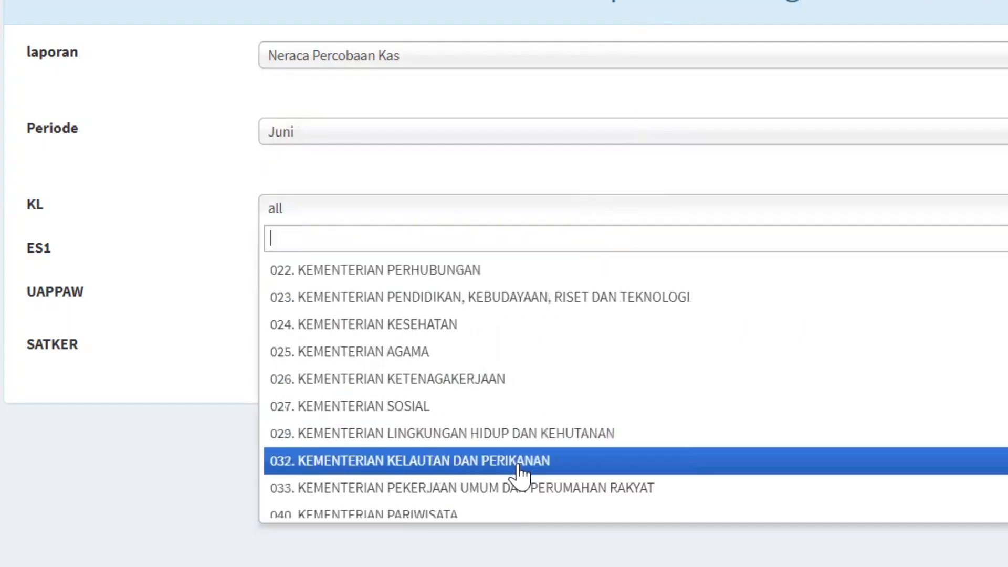
left_click(515, 351)
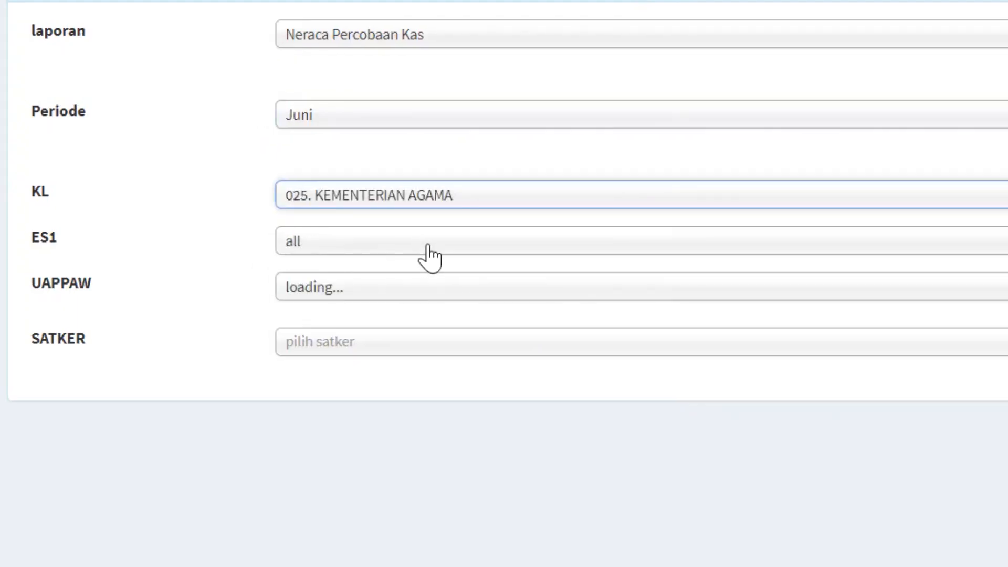
left_click(428, 246)
left_click(468, 331)
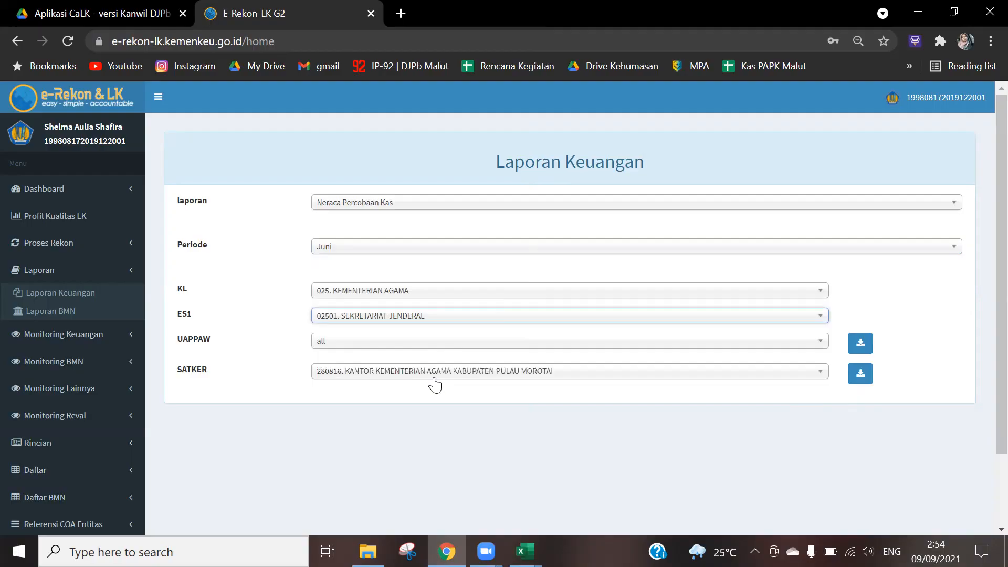
Select satker 626376. KANWIL KEMENTERIAN AGAMA PROP. MALUKU UTARA and download its Neraca Percobaan Kas report
left_click(434, 379)
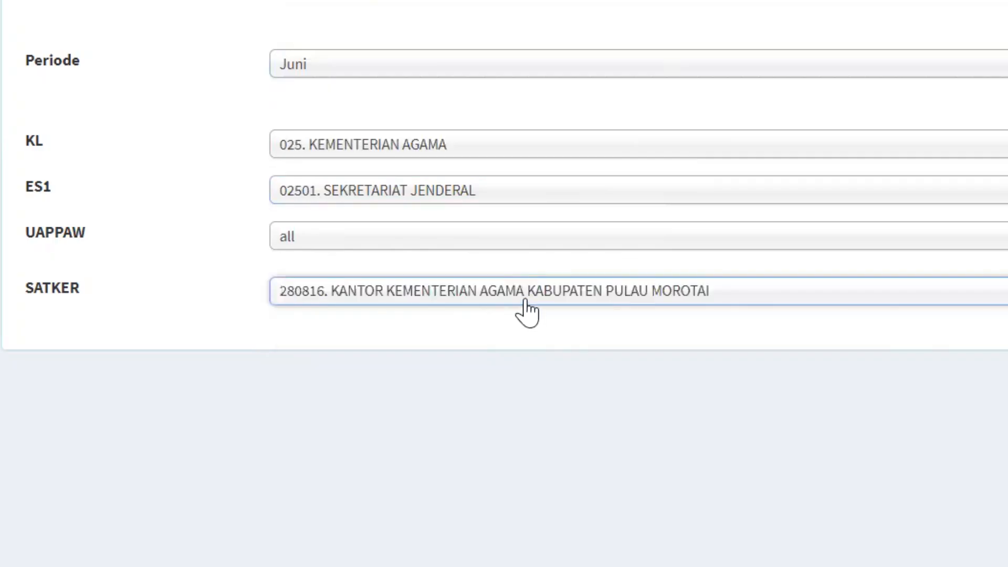
left_click(528, 302)
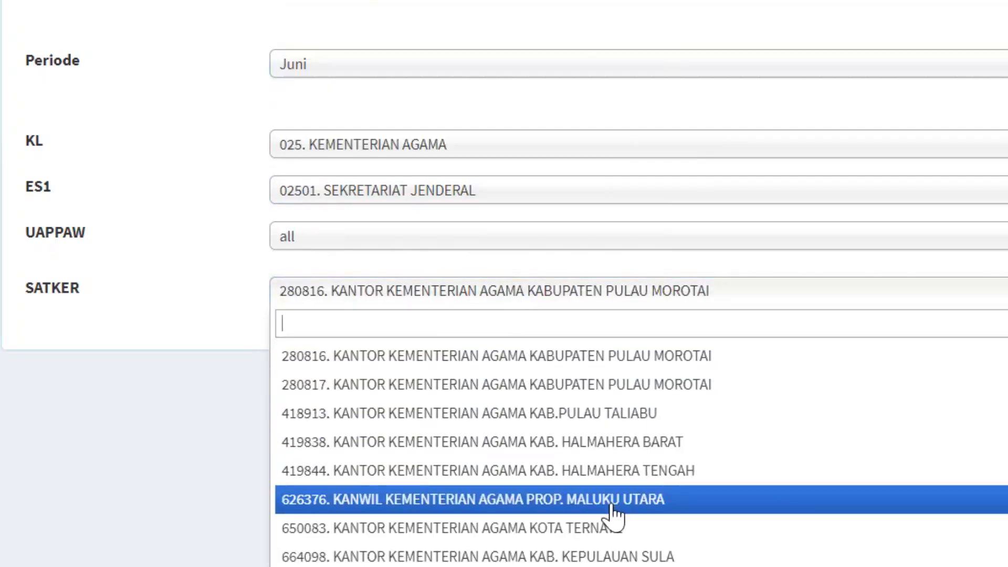
left_click(612, 512)
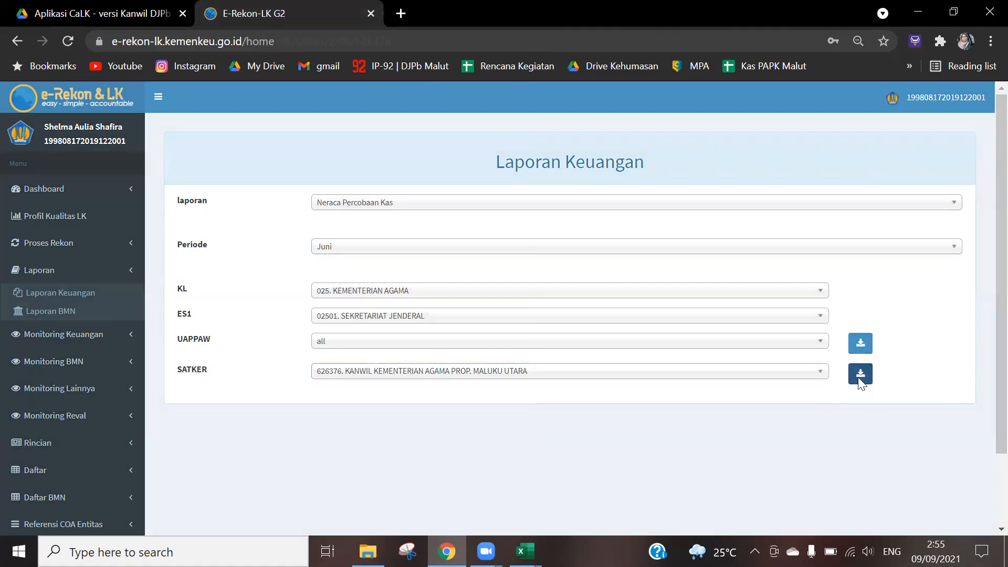
left_click(859, 375)
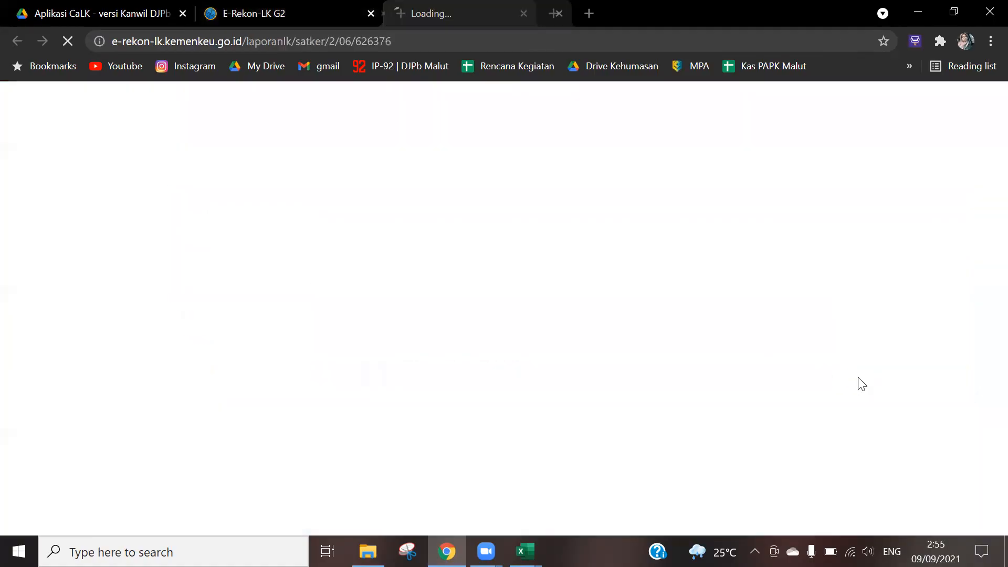
Create a Data folder inside Contoh and save the report PDF there as Neraca_percobaan_kas06_Satker626376_2021
double_click(243, 117)
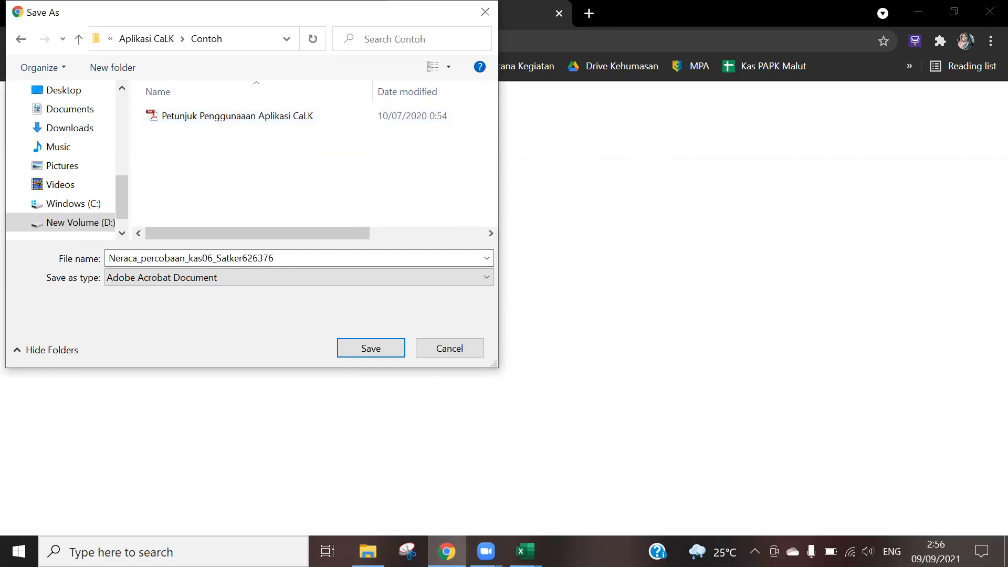
left_click(521, 351)
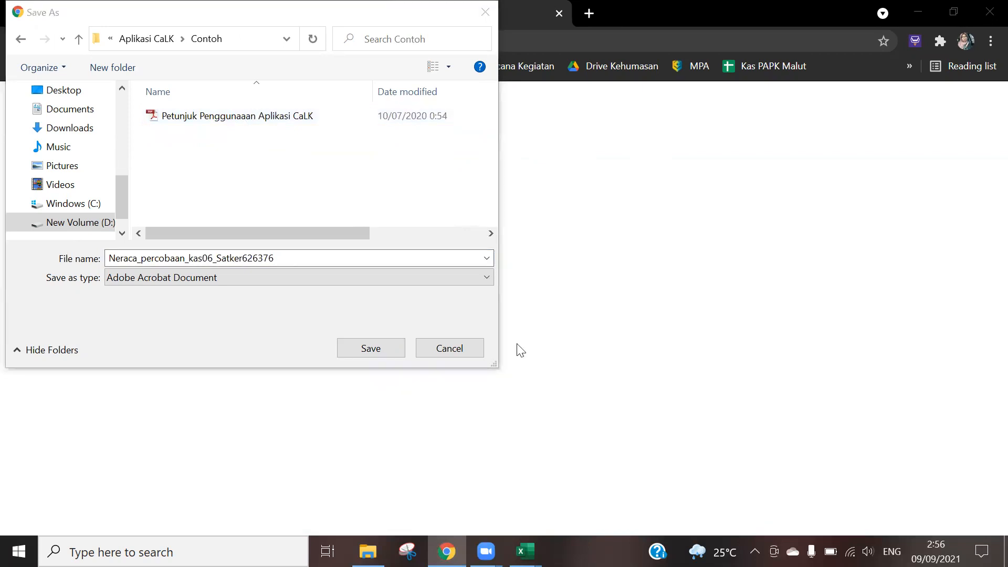
left_click(209, 258)
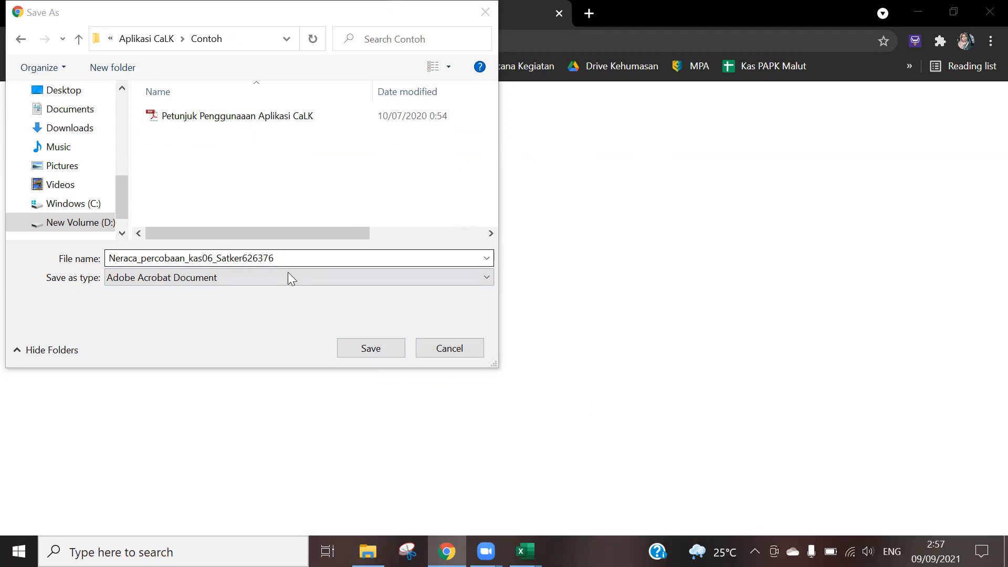
left_click(112, 67)
type("Data")
key("Return")
left_click(378, 352)
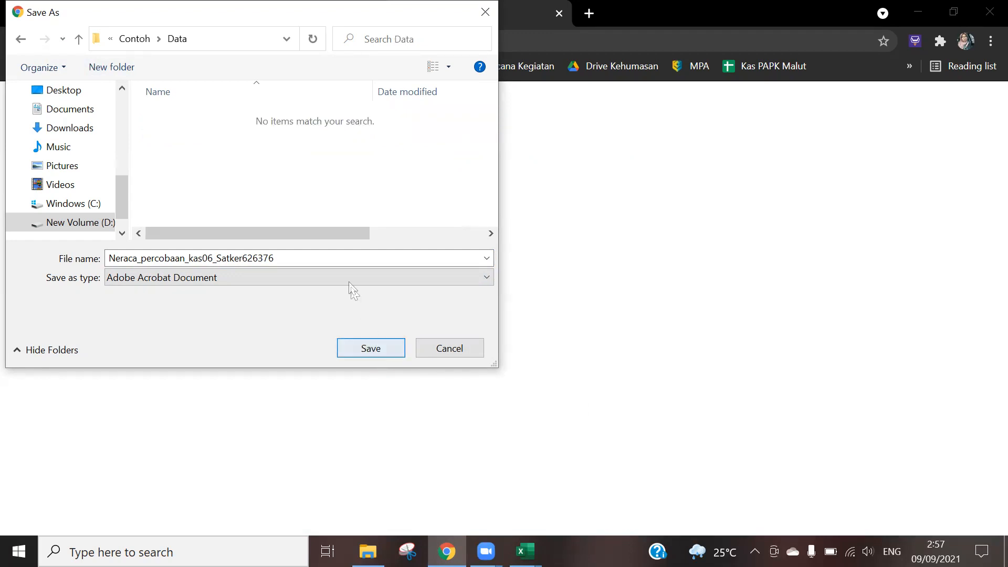
type("_2021")
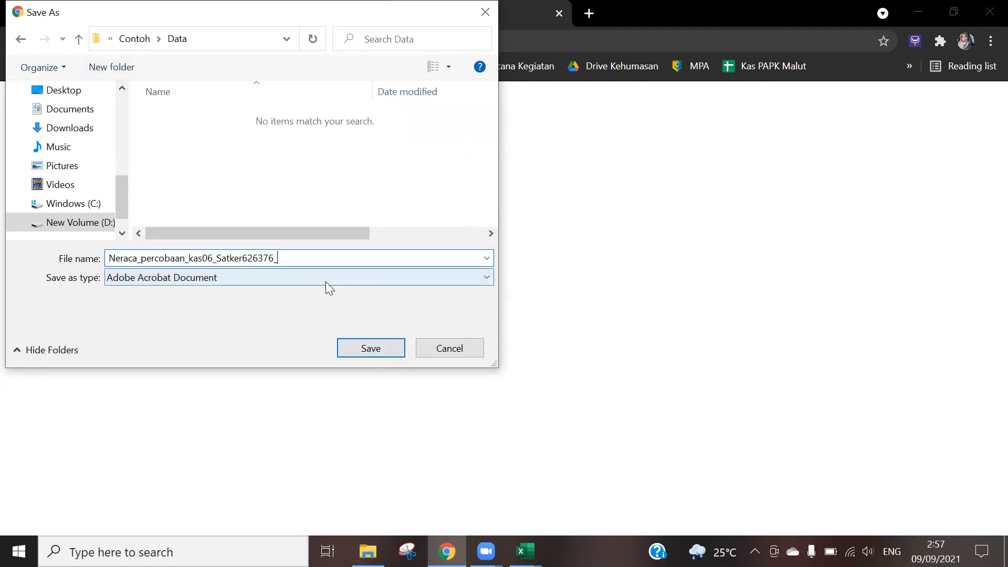
left_click(370, 348)
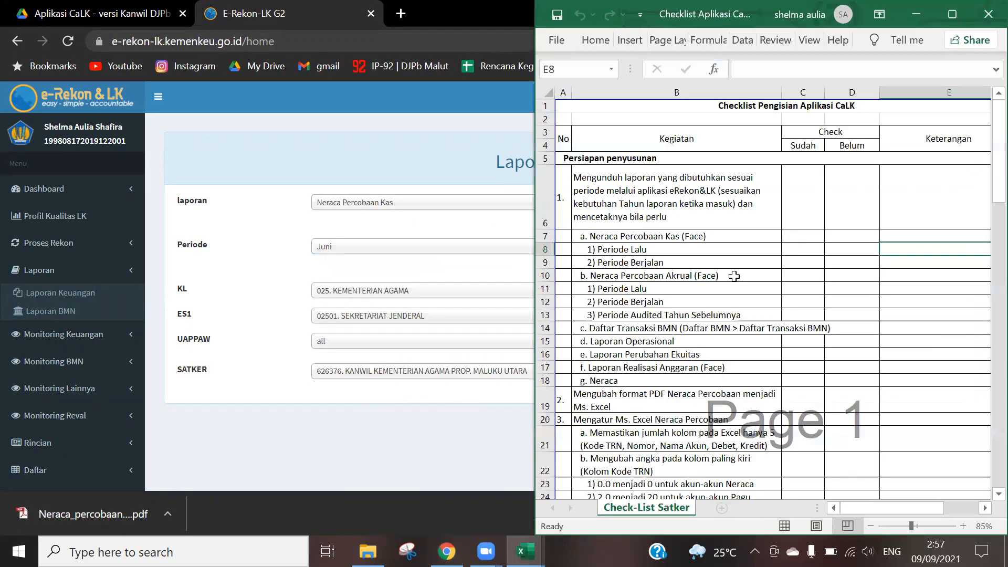
Mark Periode Berjalan under Neraca Percobaan Kas with "v" in the checklist's Sudah column
key("Down")
type("v")
key("Down")
key("Down")
key("Down")
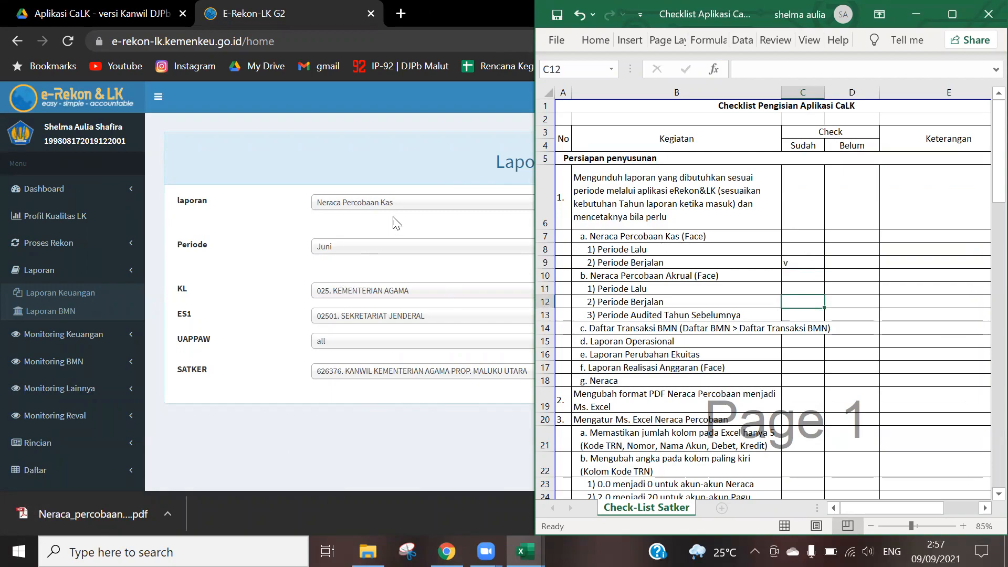
Select the Neraca Percobaan Akrual report for Juni and save its PDF in the Data folder as Neraca_Percobaan_Akrual06_Satker626376_2021
left_click(404, 206)
left_click(397, 230)
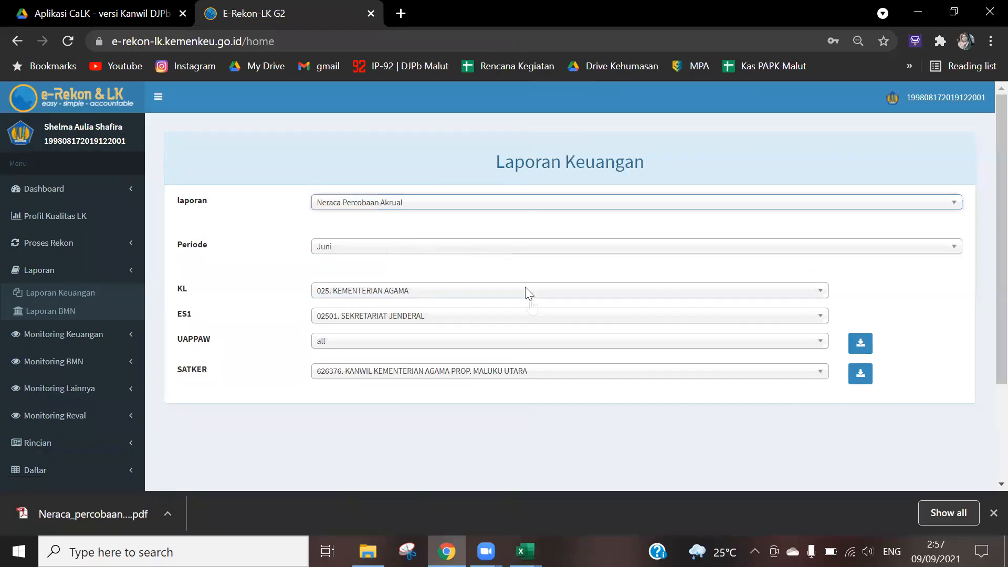
left_click(860, 373)
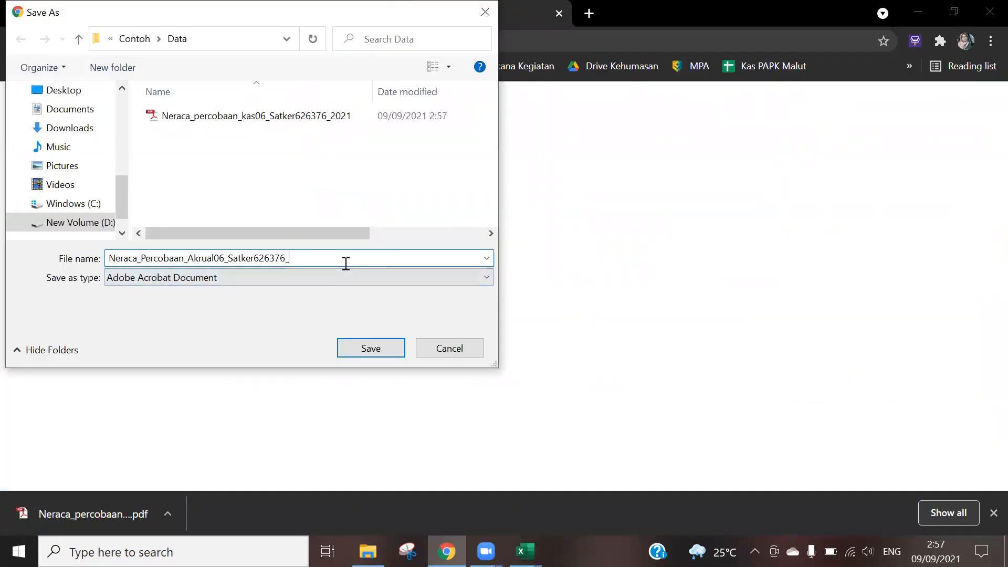
key("Return")
Mark Periode Berjalan under Neraca Percobaan Akrual with "v" in the checklist's Sudah column and move to the Daftar Transaksi BMN row
key("alt+Tab")
type("v")
key("Return")
key("Return")
key("Return")
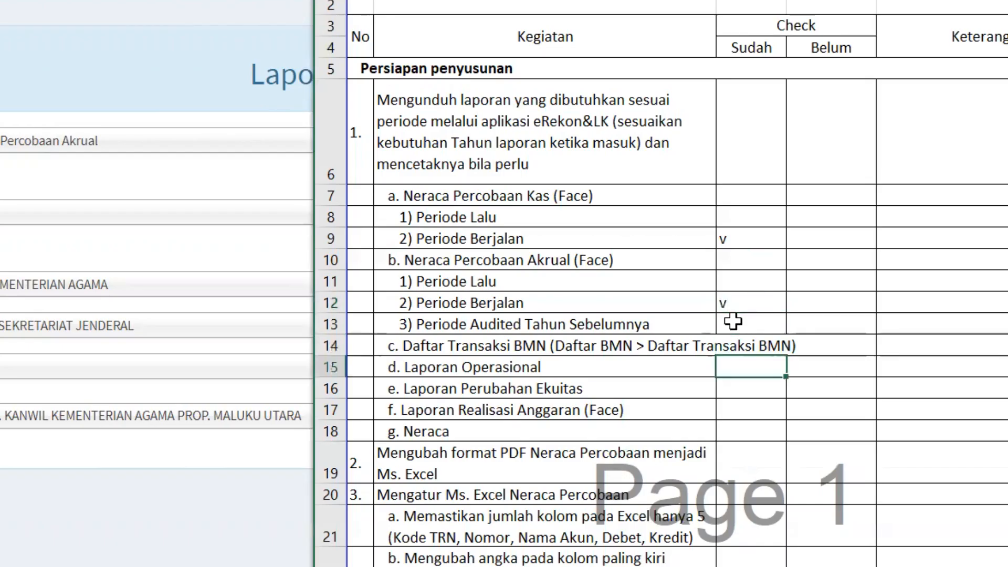
key("Up")
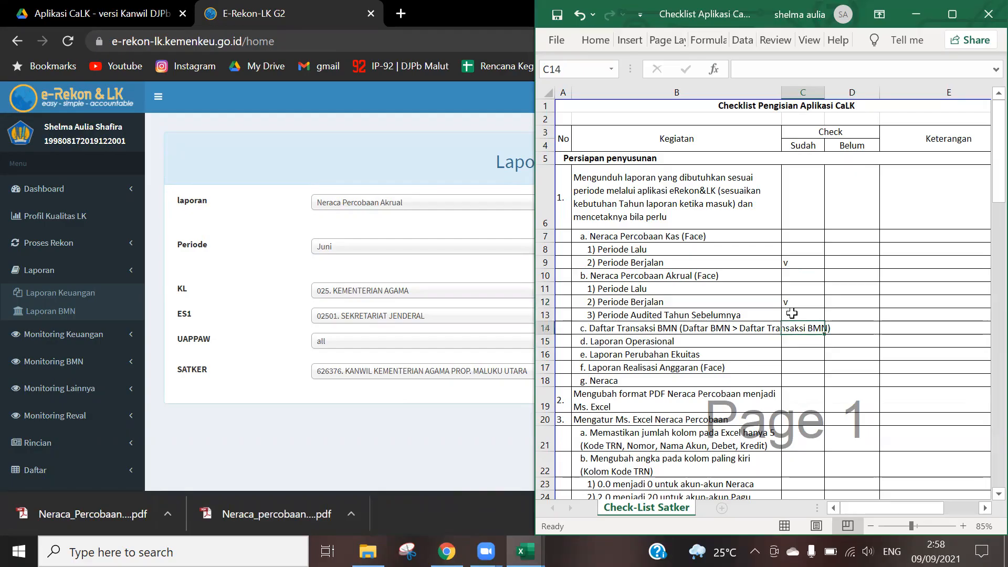
Open the Daftar Transaksi BMN list in e-Rekon & LK and show all entries
left_click(313, 451)
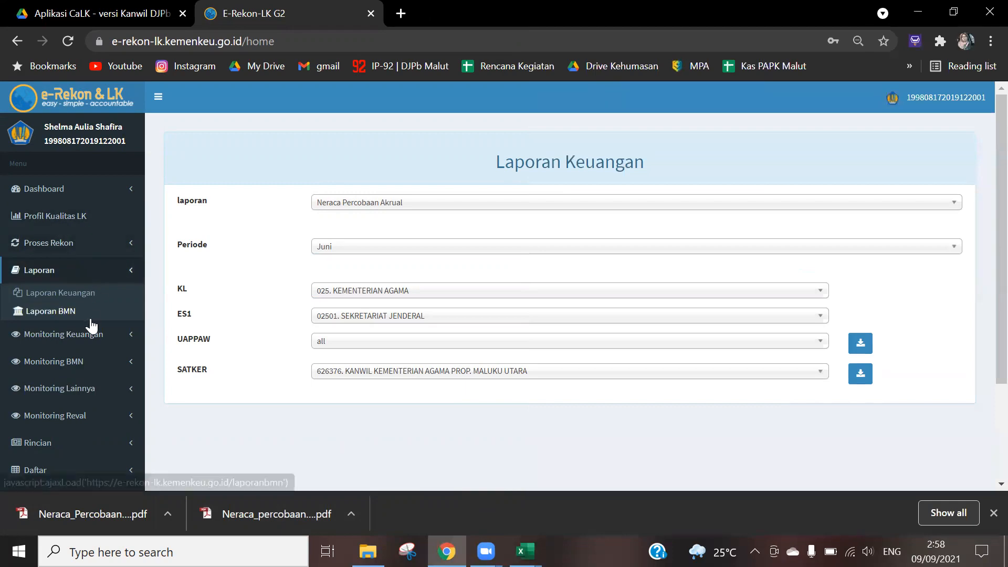
scroll(90, 315, "down", 3)
left_click(86, 364)
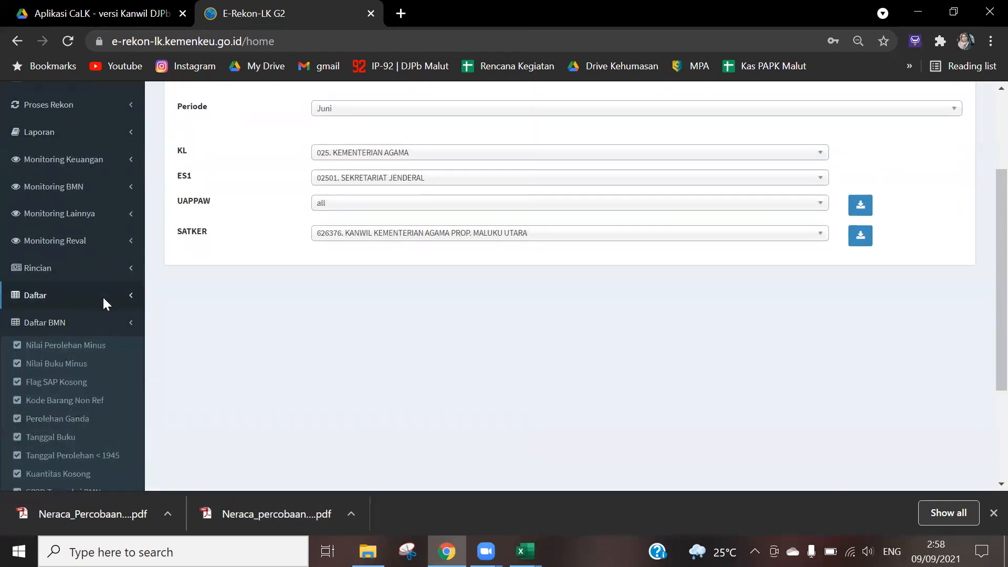
left_click(181, 481)
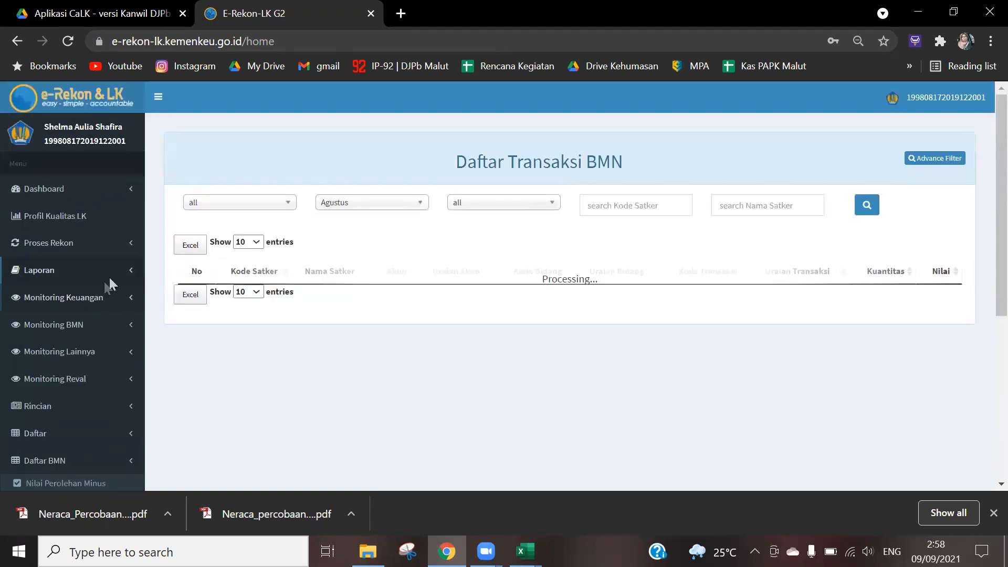
left_click(255, 243)
left_click(240, 303)
Open the advanced filter and set the Satker filters to 025. KEMENTERIAN AGAMA and 02501. SEKRETARIAT JENDERAL
left_click(935, 158)
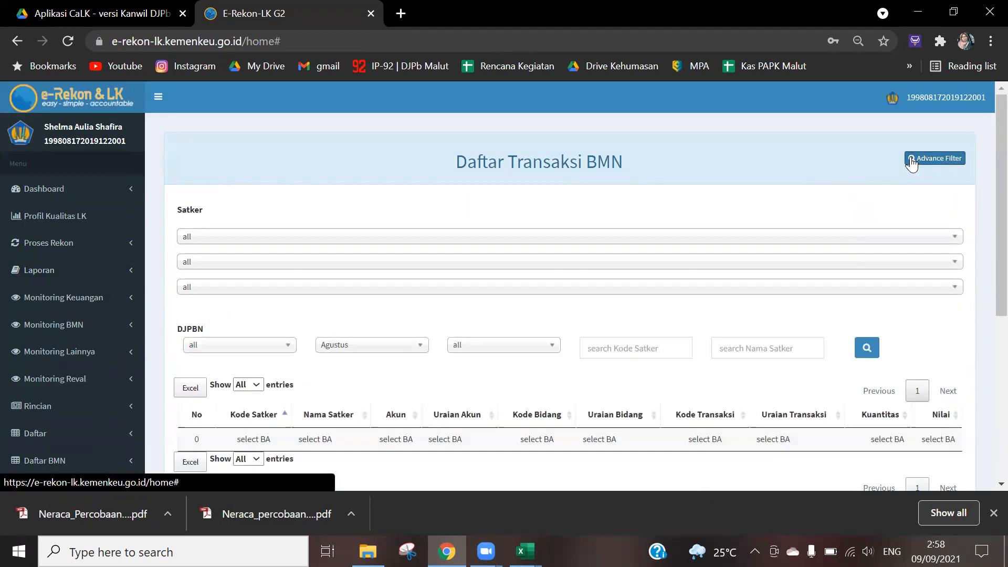
scroll(286, 284, "down", 2)
left_click(302, 157)
scroll(326, 245, "down", 5)
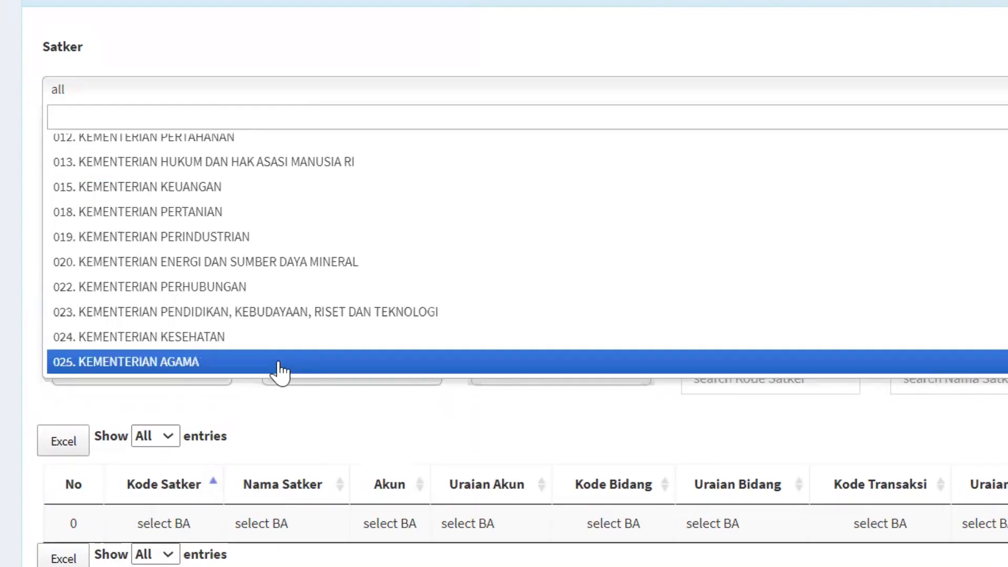
left_click(278, 362)
left_click(285, 173)
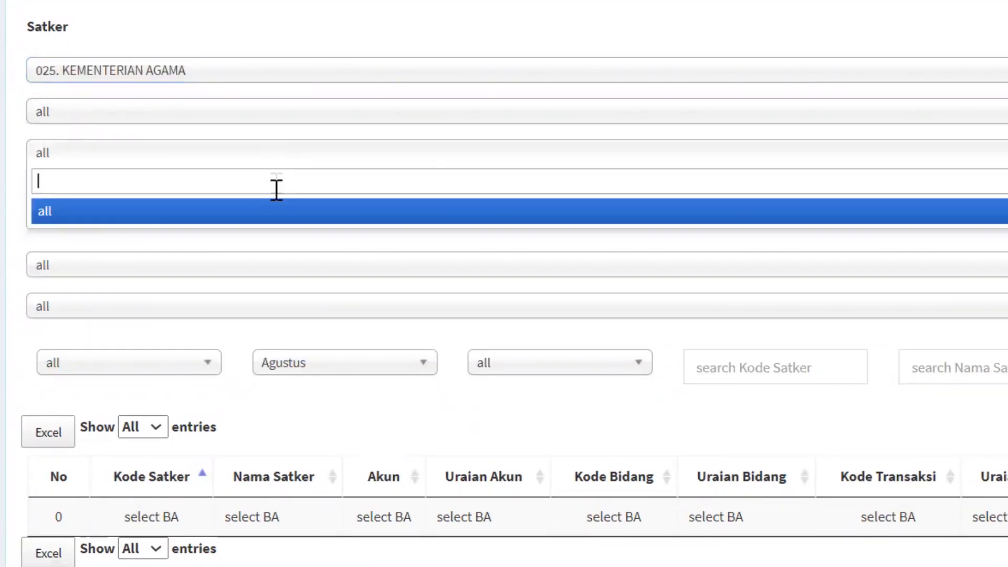
left_click(286, 119)
left_click(288, 210)
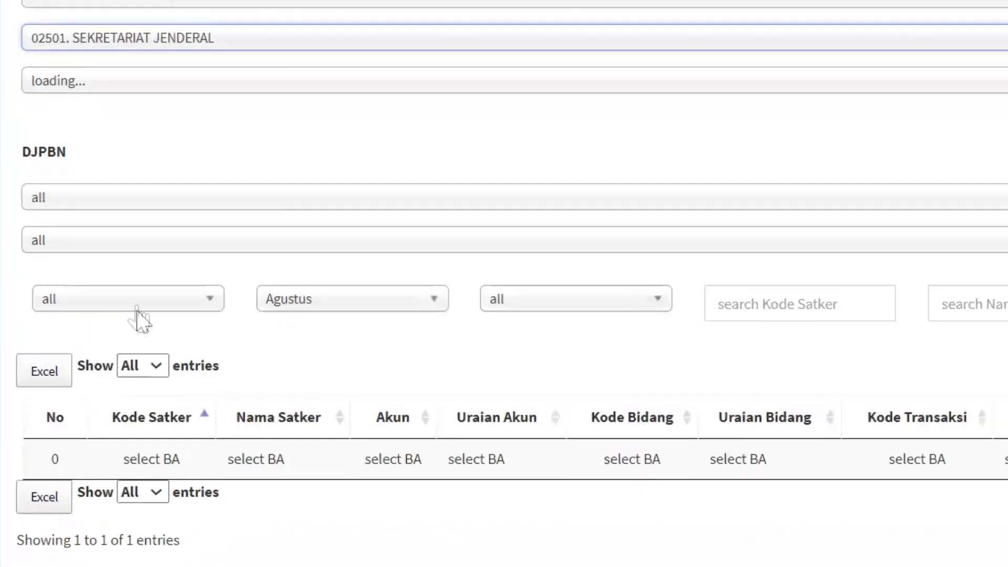
Filter the list by Intrakomptabel, period Juni and satker code 626376, and run the search
left_click(137, 309)
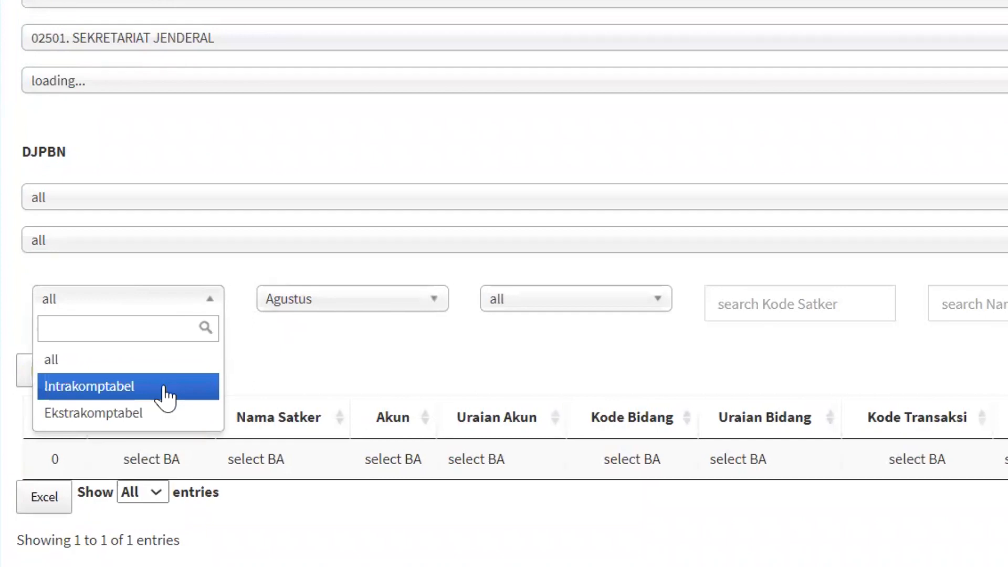
left_click(165, 386)
left_click(413, 309)
left_click(495, 455)
left_click(973, 233)
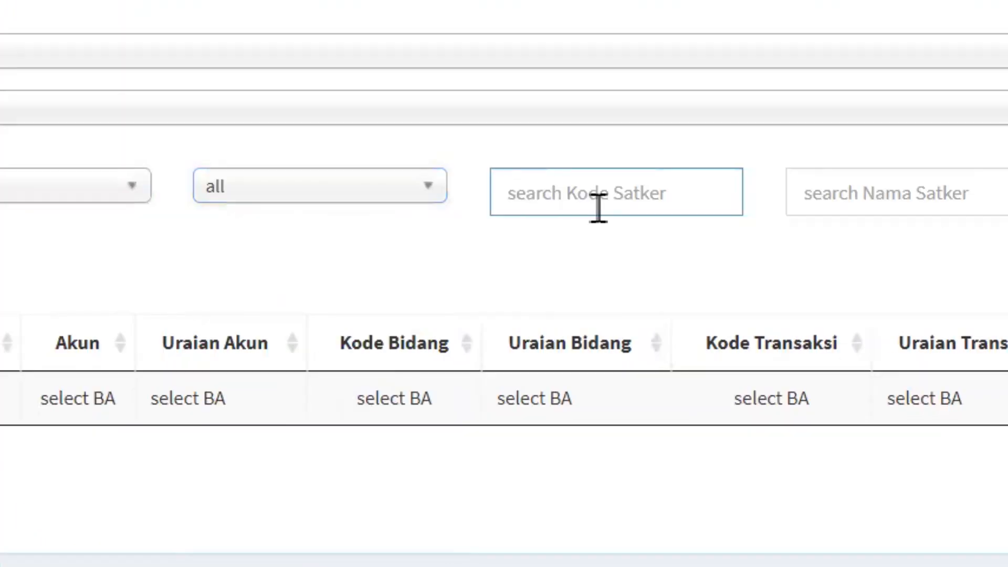
type("626376")
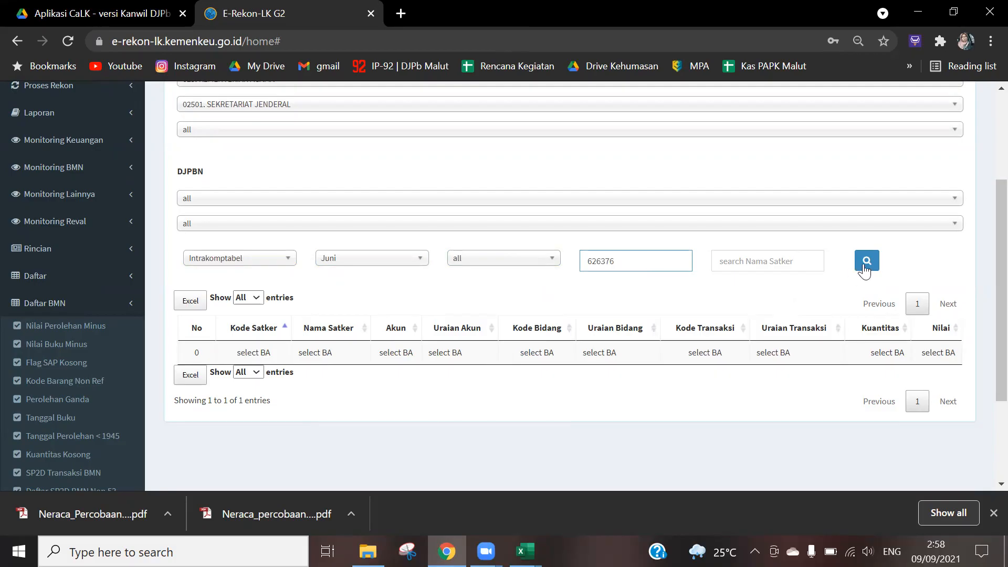
left_click(866, 261)
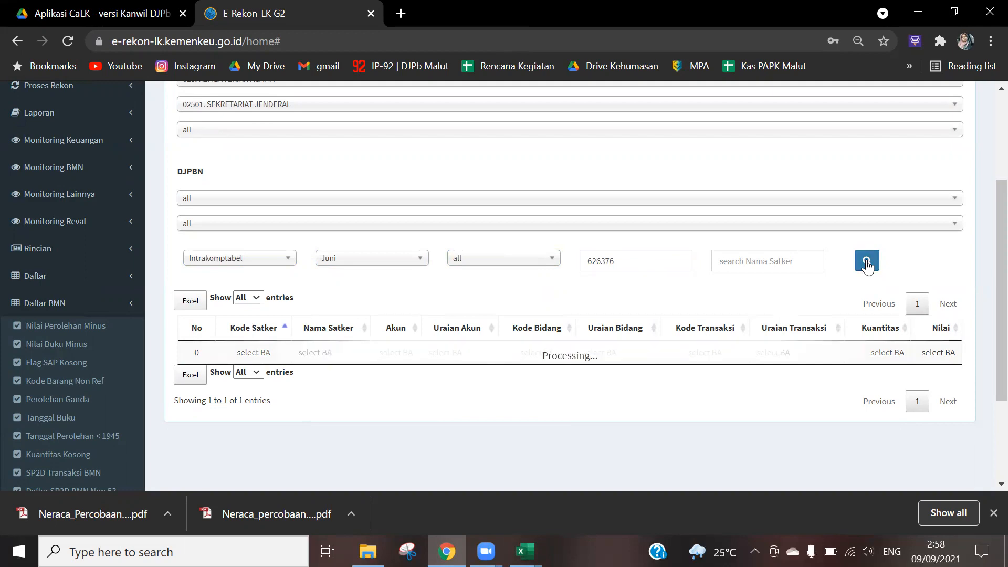
Export the BMN transactions to Excel as Daftar Transaksi BMN in the Data folder and mark item c with "v" in the checklist
left_click(195, 304)
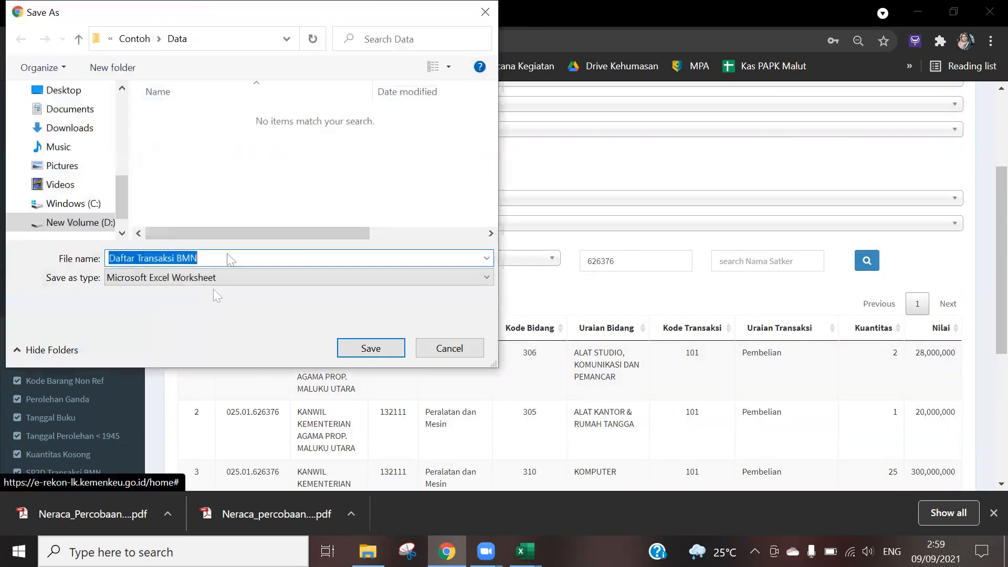
left_click(373, 347)
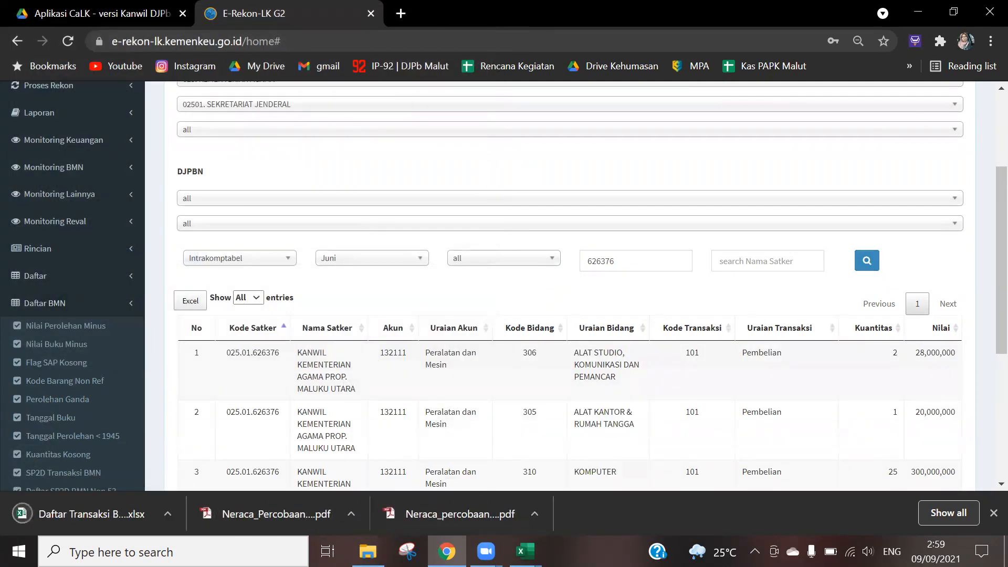
key("alt+Tab")
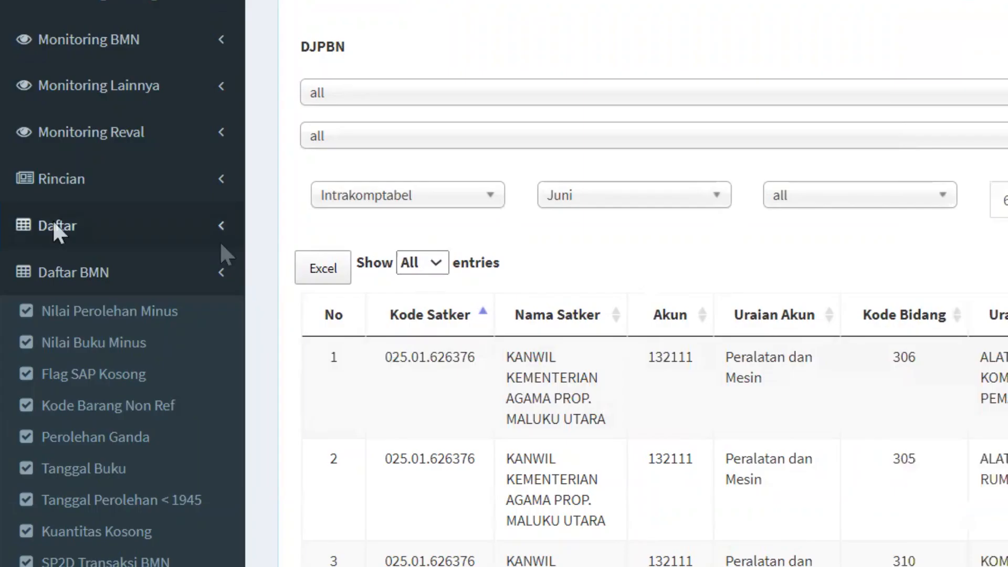
Open Laporan Keuangan and choose the Laporan Operasional report with period Juni
scroll(28, 104, "up", 3)
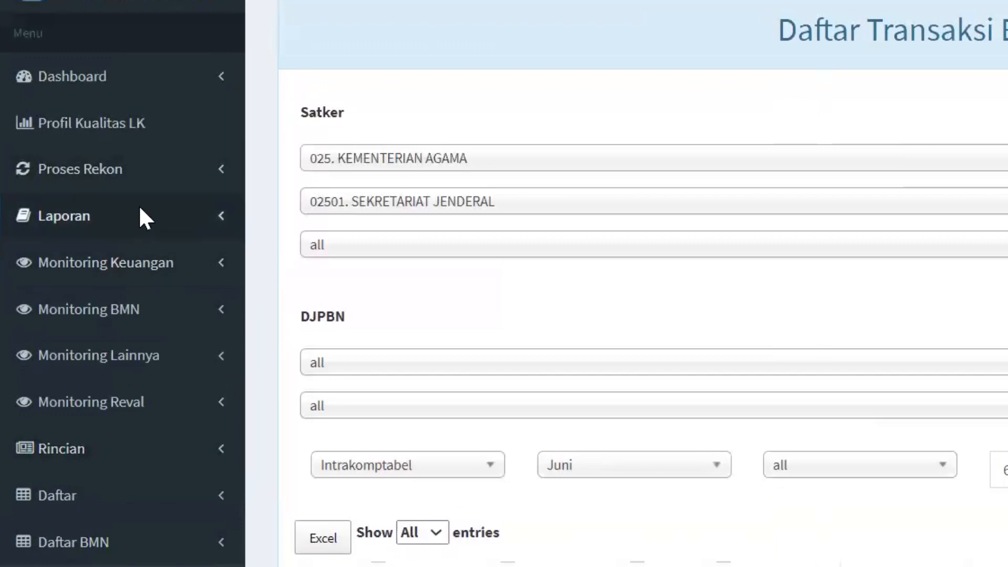
left_click(82, 107)
left_click(145, 256)
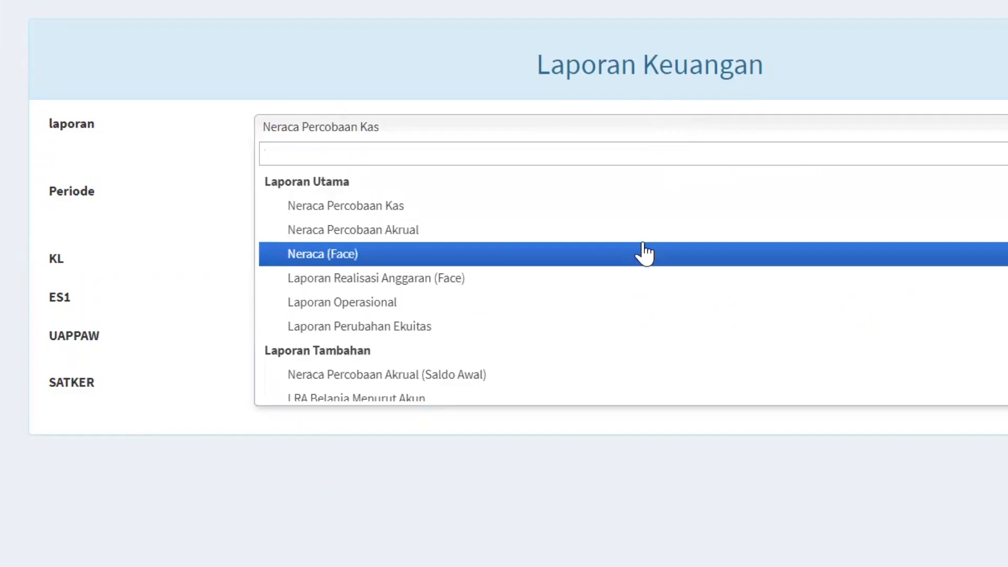
left_click(626, 304)
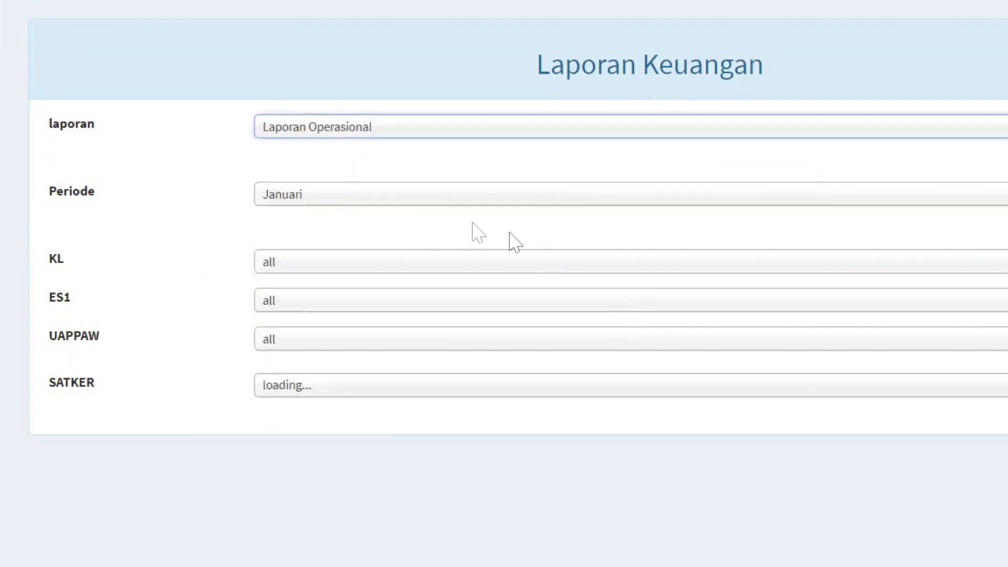
left_click(423, 203)
left_click(446, 374)
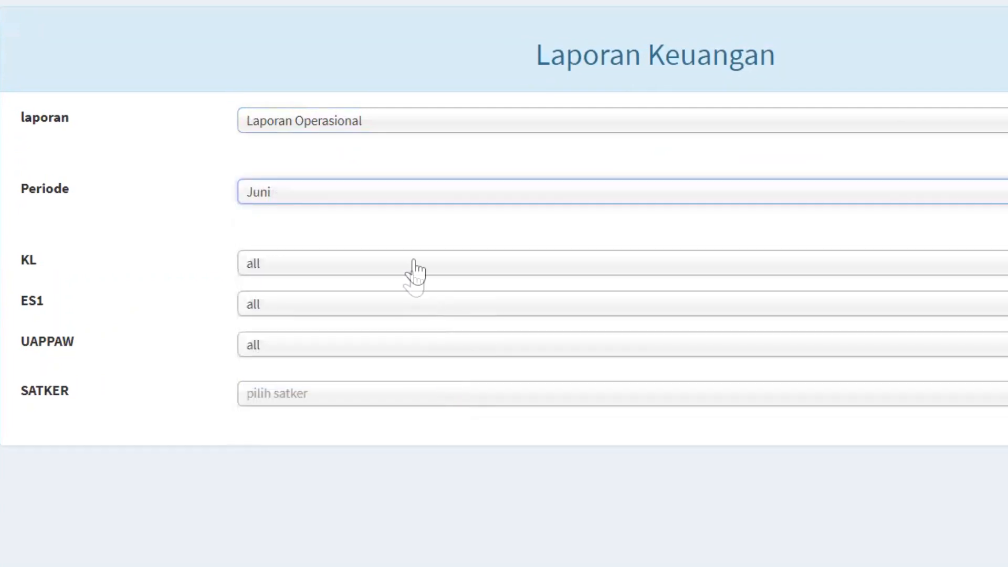
Set KL to 025. KEMENTERIAN AGAMA, ES1 to 02501. SEKRETARIAT JENDERAL and the satker to 280816. KANTOR KEMENTERIAN AGAMA KABUPATEN PULAU MOROTAI
left_click(419, 266)
scroll(475, 405, "down", 5)
scroll(465, 501, "up", 3)
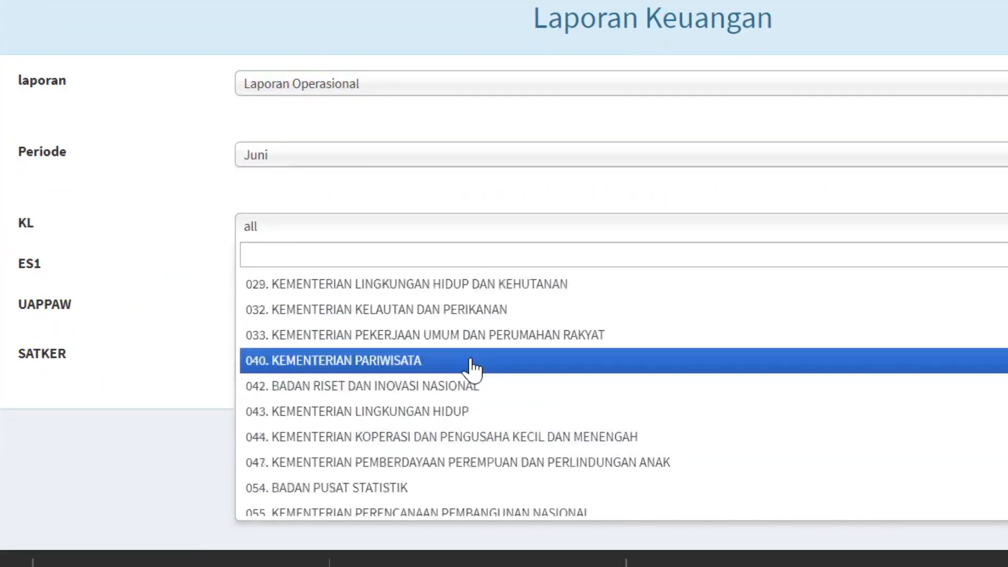
scroll(453, 504, "down", 1)
left_click(450, 513)
left_click(459, 369)
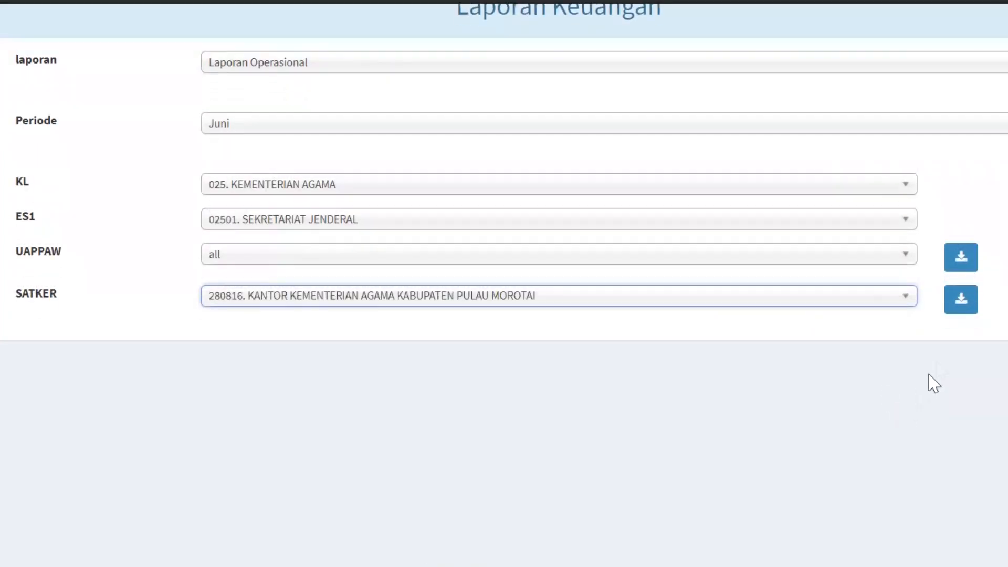
Save the report PDF as Laporan Operasional06_Satker280816 and mark Laporan Operasional with "v" in the checklist's Sudah column
left_click(961, 307)
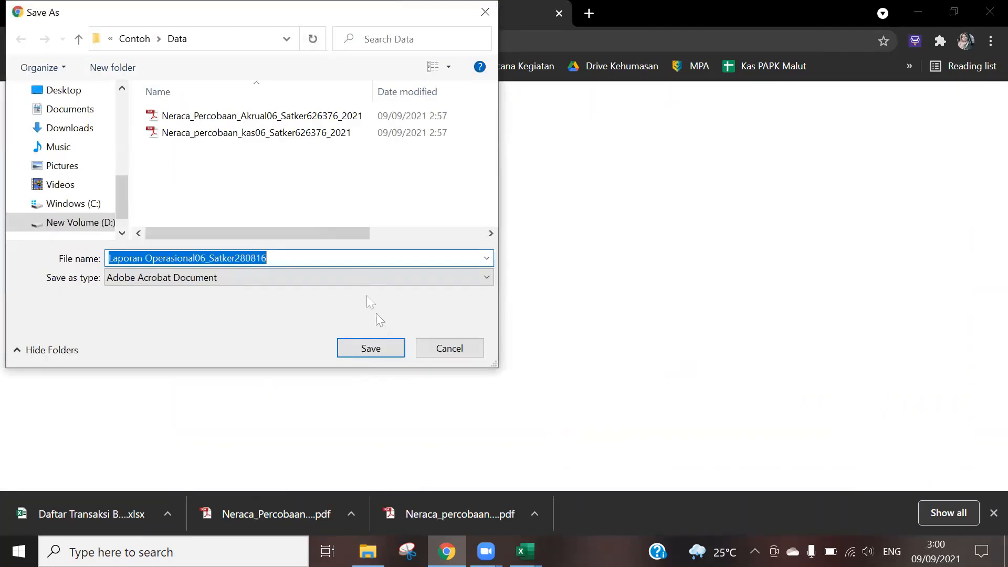
left_click(384, 347)
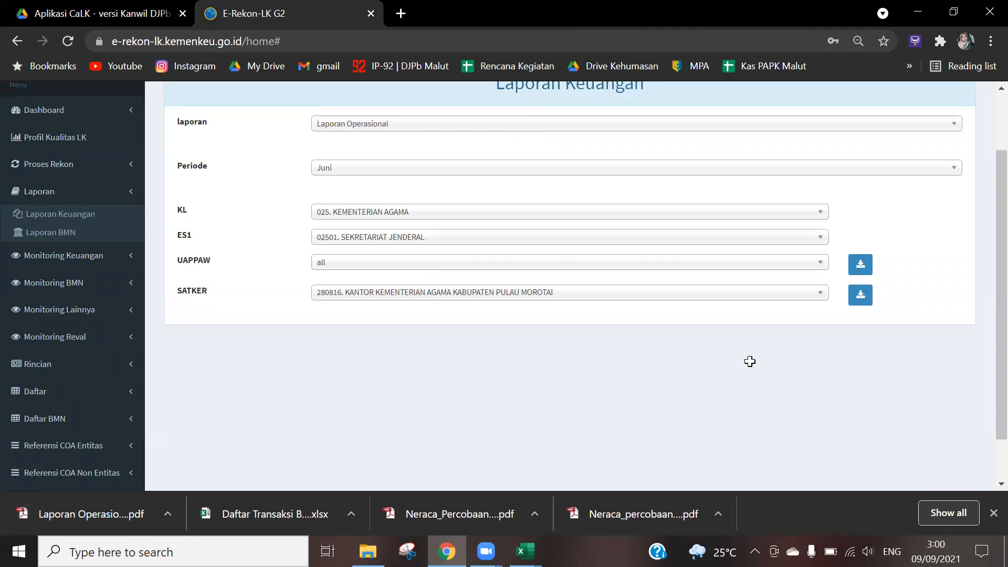
key("alt+Tab")
type("v")
key("Return")
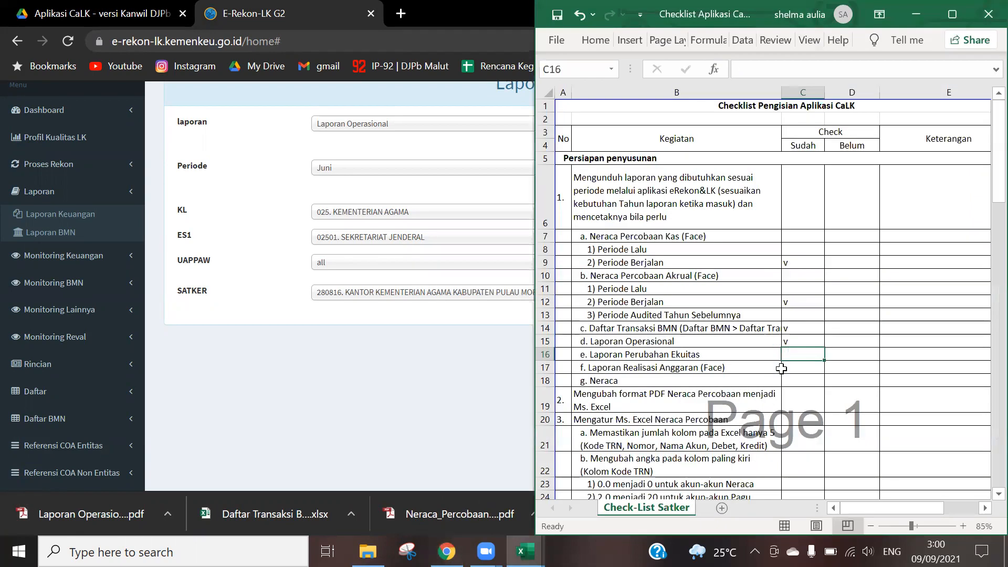
Choose the Laporan Perubahan Ekuitas report and save its PDF in the Data folder as Laporan Perubahan Ekuitas06_Satker280816
left_click(380, 437)
left_click(432, 124)
left_click(432, 158)
left_click(857, 298)
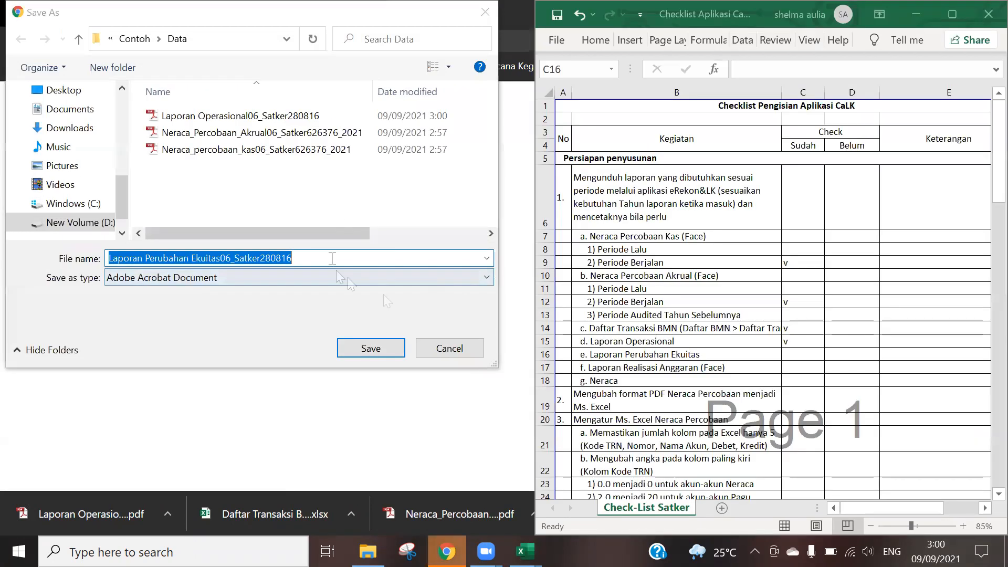
key("Return")
Choose Laporan Realisasi Anggaran (Face), change the satker to 626376. KANWIL KEMENTERIAN AGAMA PROP. MALUKU UTARA, and save the PDF as LRA Face06_Satker626376
left_click(635, 124)
left_click(430, 220)
left_click(861, 294)
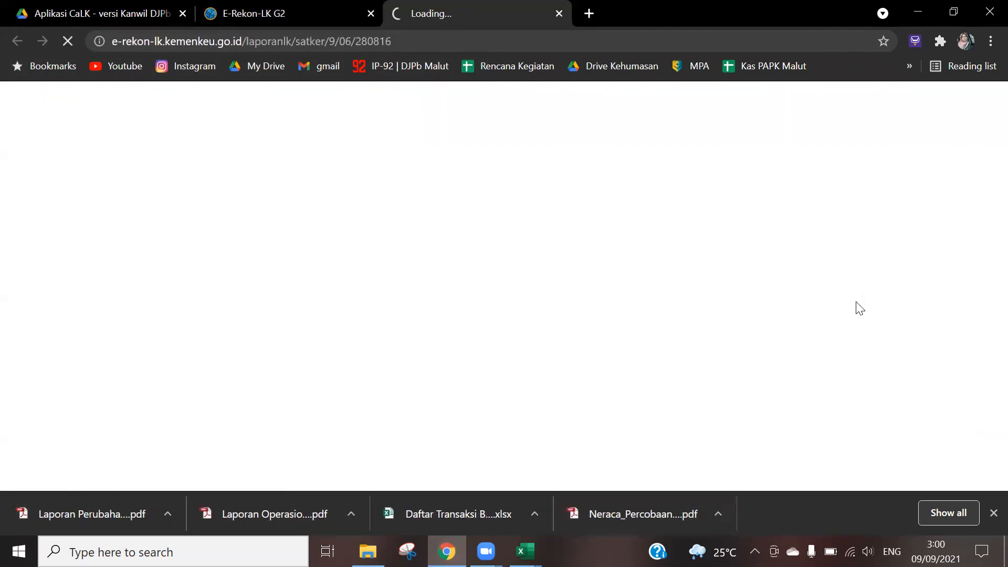
left_click(448, 347)
left_click(504, 292)
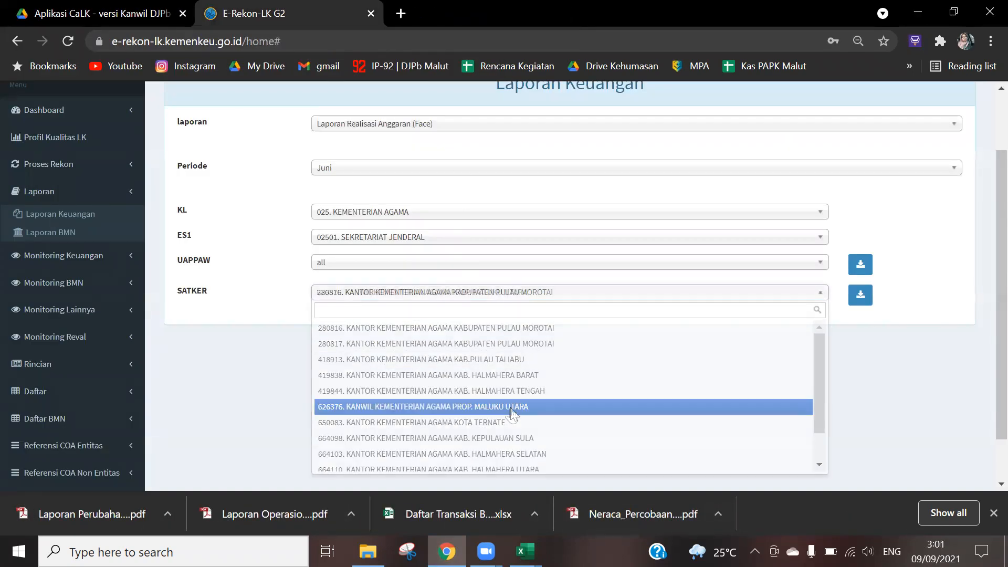
left_click(513, 409)
left_click(860, 295)
left_click(365, 347)
Download the Laporan Perubahan Ekuitas report for satker 626376 and save it as Laporan Perubahan Ekuitas06_Satker626376
left_click(423, 126)
left_click(436, 254)
left_click(856, 298)
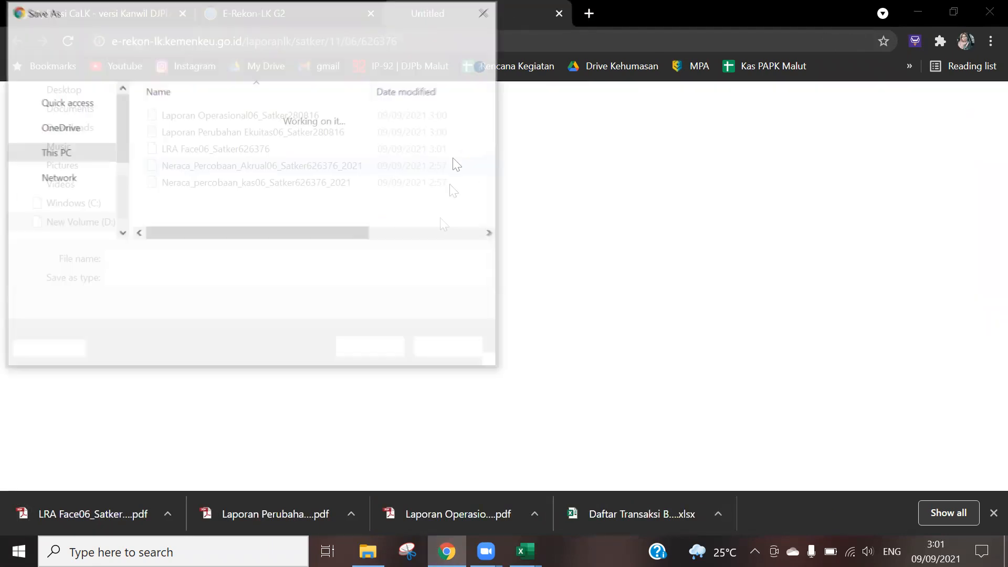
left_click(371, 348)
Download the Laporan Operasional report for satker 626376 and save it as Laporan Operasional06_Satker626376
left_click(425, 124)
left_click(423, 236)
left_click(860, 295)
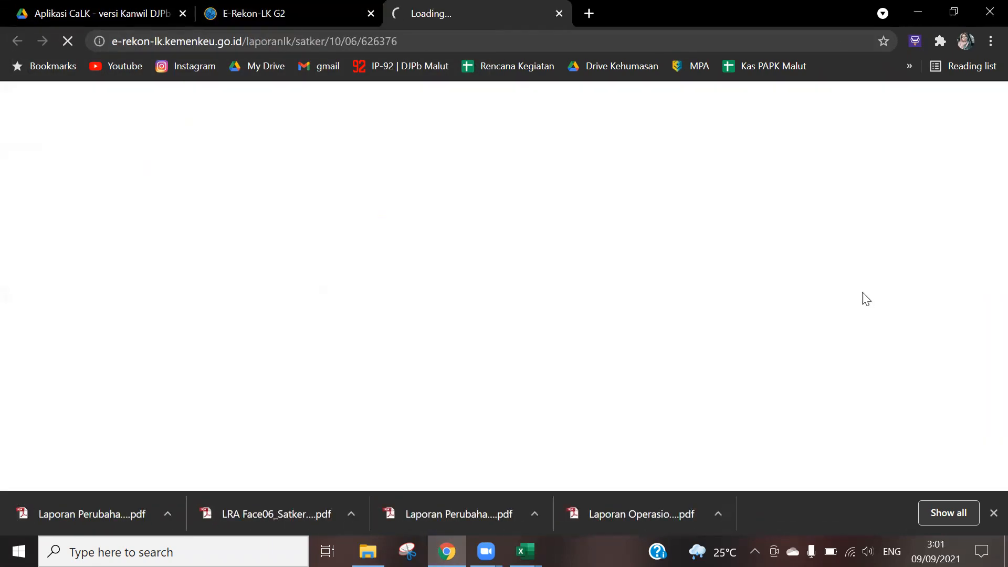
key("Return")
Choose the Neraca (Face) report, save its PDF as Neraca06_Satker626376, and switch to the Excel checklist
left_click(495, 126)
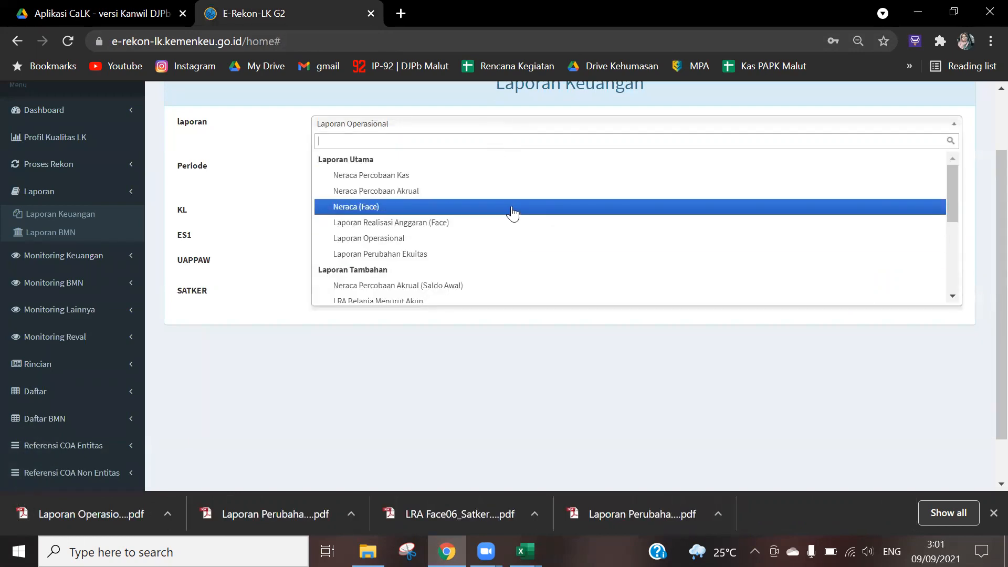
left_click(512, 207)
left_click(865, 298)
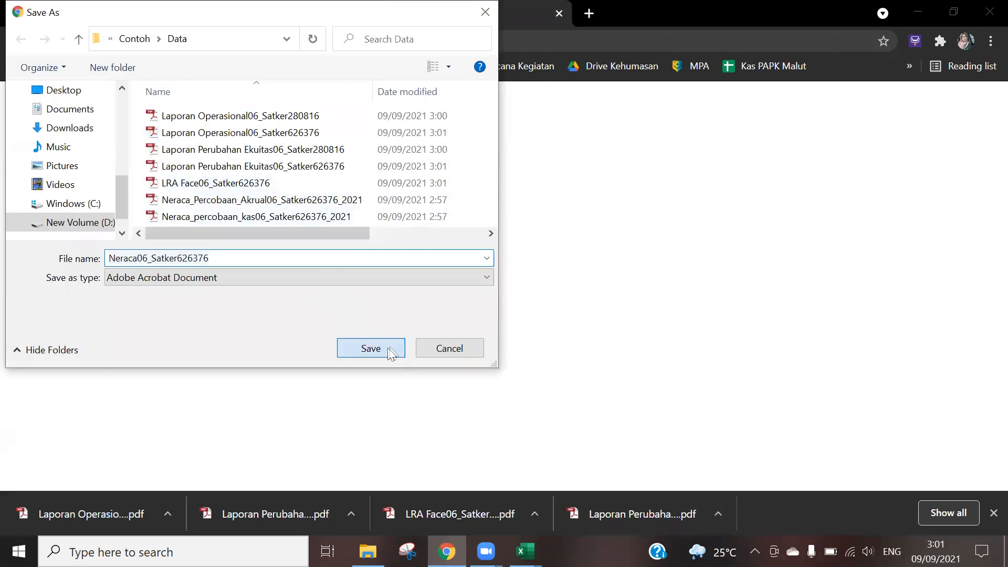
left_click(388, 347)
left_click(525, 551)
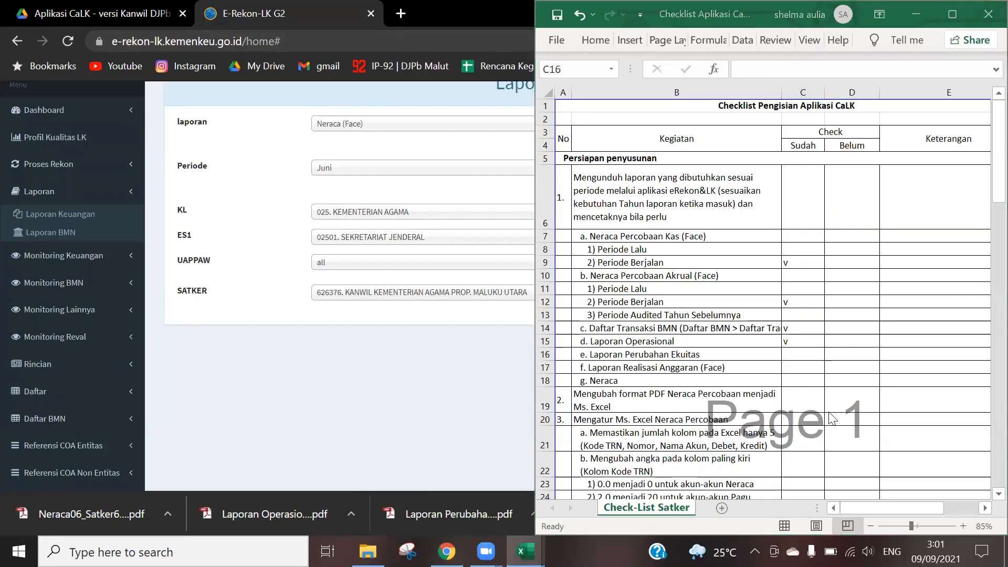
Mark Laporan Perubahan Ekuitas, Laporan Realisasi Anggaran (Face) and Neraca with v under Sudah, and review the unticked prior-period rows
type("v")
key("Return")
type("v")
key("Return")
type("v")
key("Return")
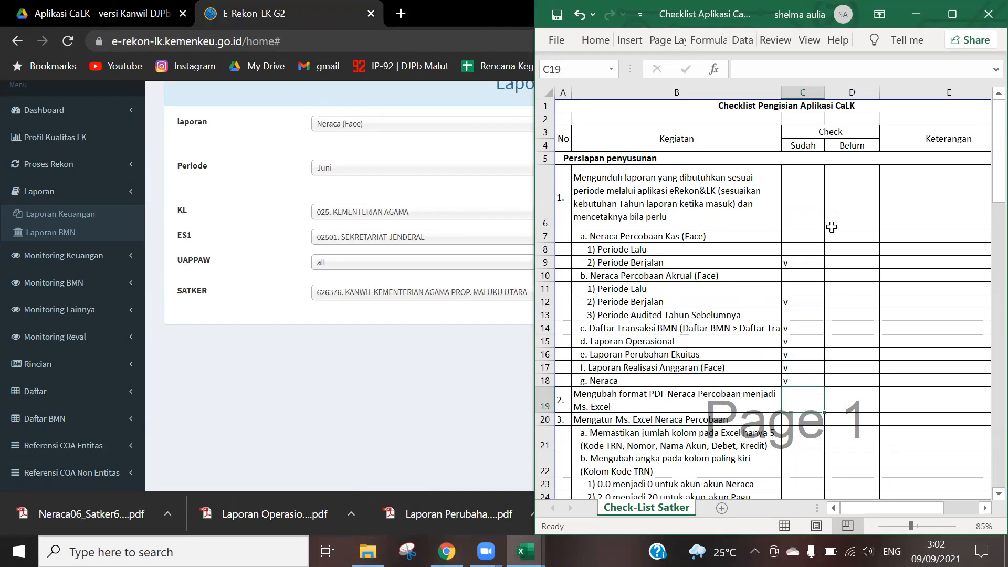
left_click(665, 258)
left_click(670, 251)
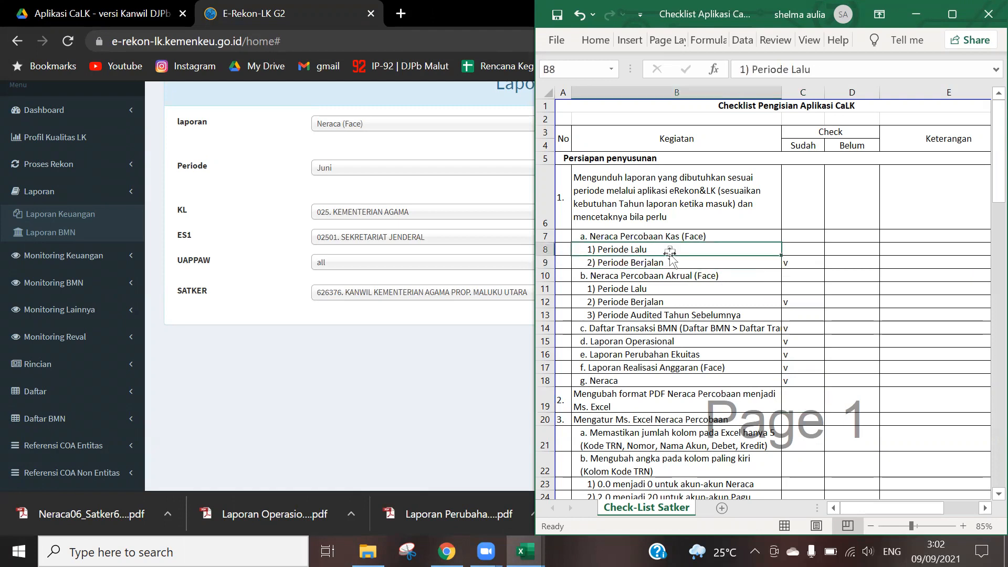
left_click(683, 287)
left_click(693, 315)
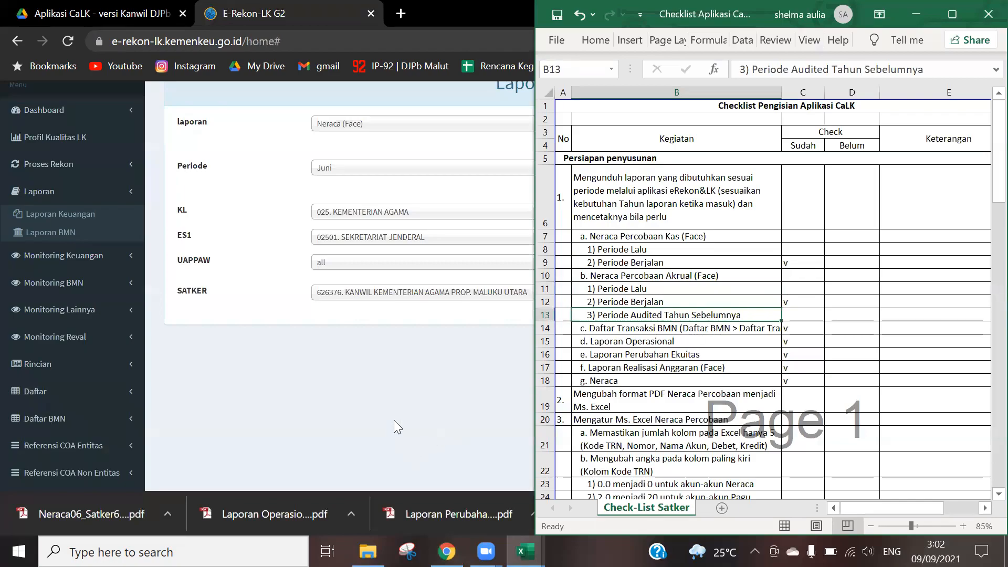
Return to e-Rekon & LK in the browser, log out of the account and confirm leaving
left_click(394, 419)
scroll(608, 347, "up", 2)
left_click(937, 107)
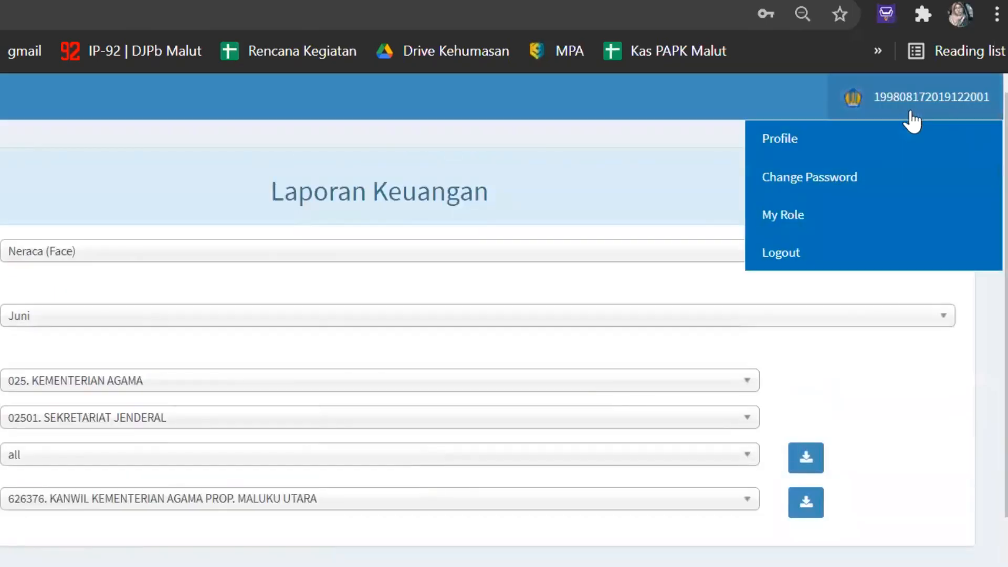
left_click(878, 263)
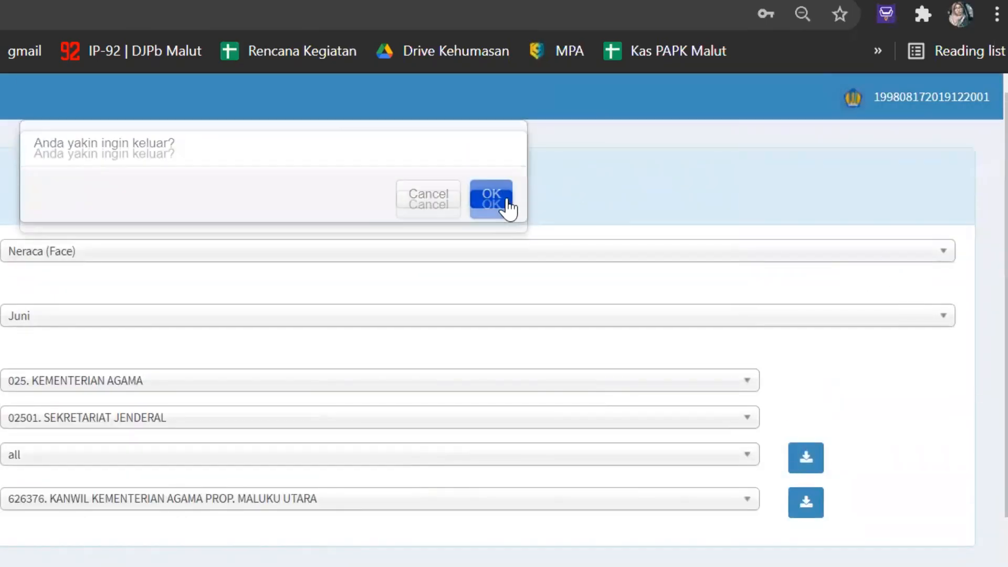
left_click(492, 198)
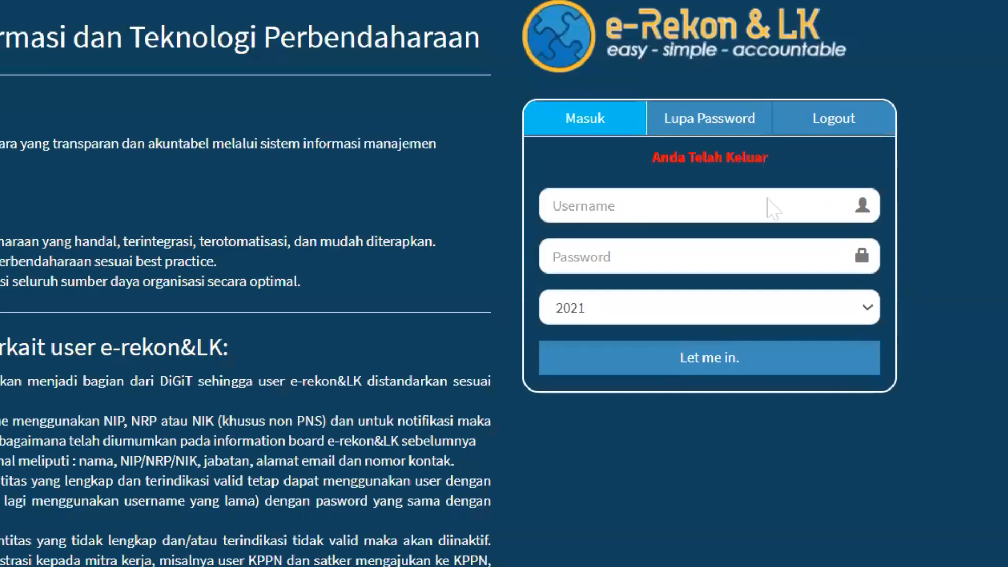
Choose the year 2020 on the login form and log in with the account username and password
left_click(798, 290)
left_click(844, 360)
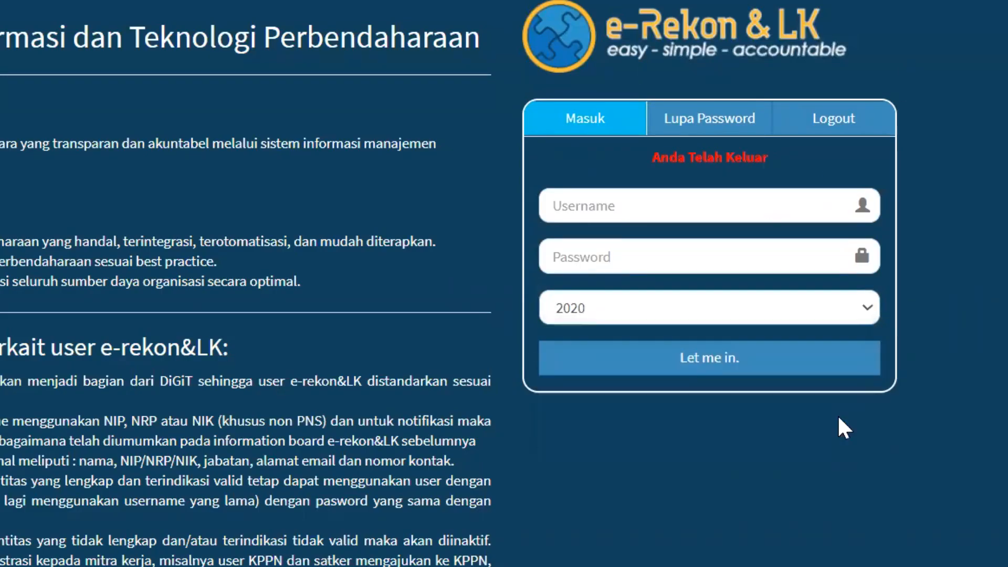
left_click(783, 205)
left_click(773, 262)
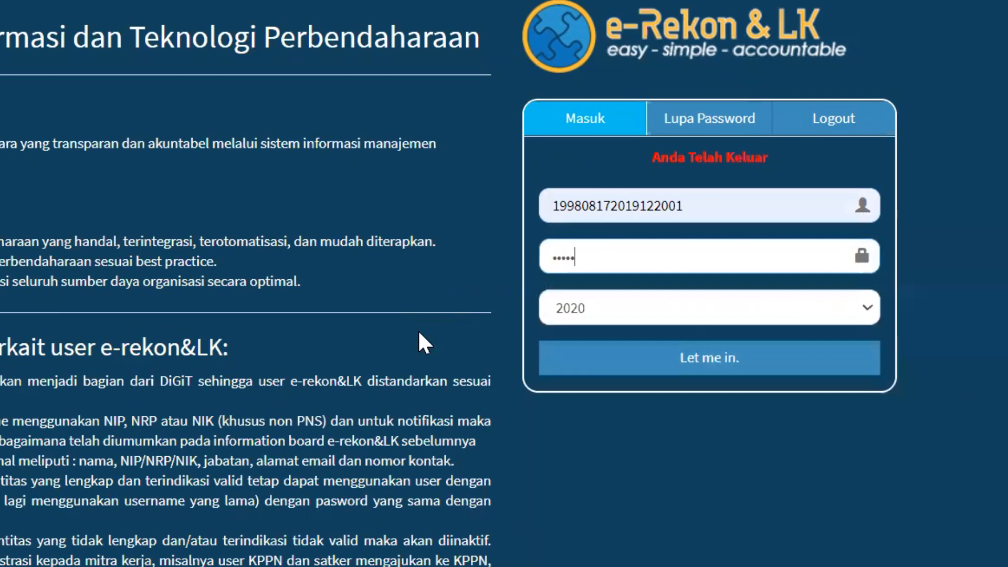
left_click(614, 366)
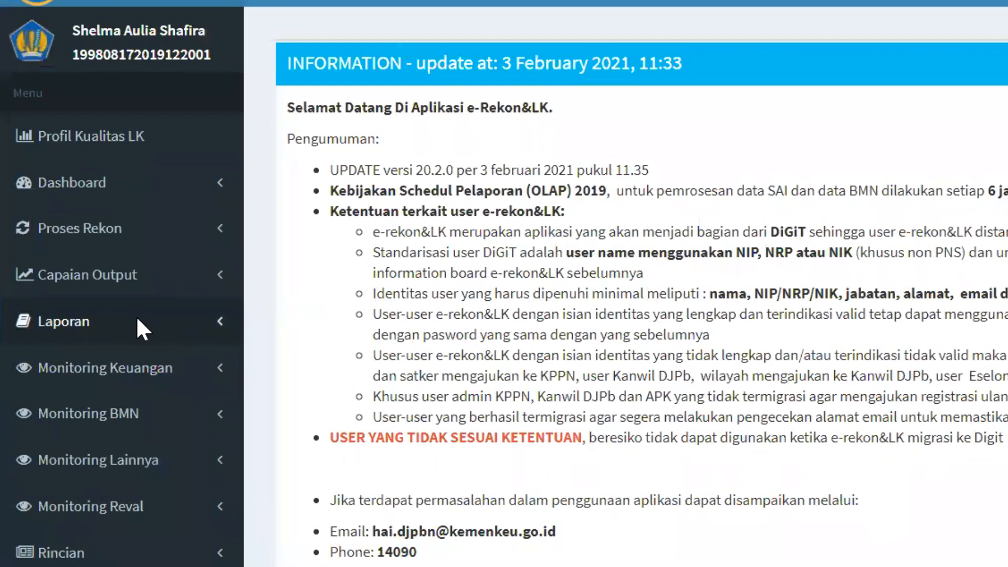
Open Laporan Keuangan, keep Neraca Percobaan Kas as the report and set the period to Juni
left_click(137, 319)
left_click(162, 359)
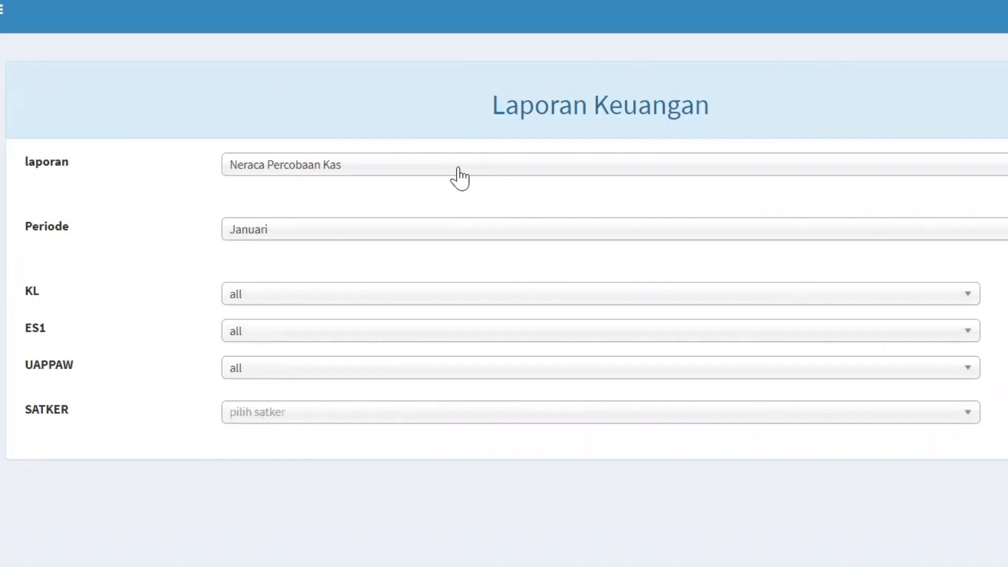
left_click(457, 167)
left_click(444, 242)
left_click(383, 231)
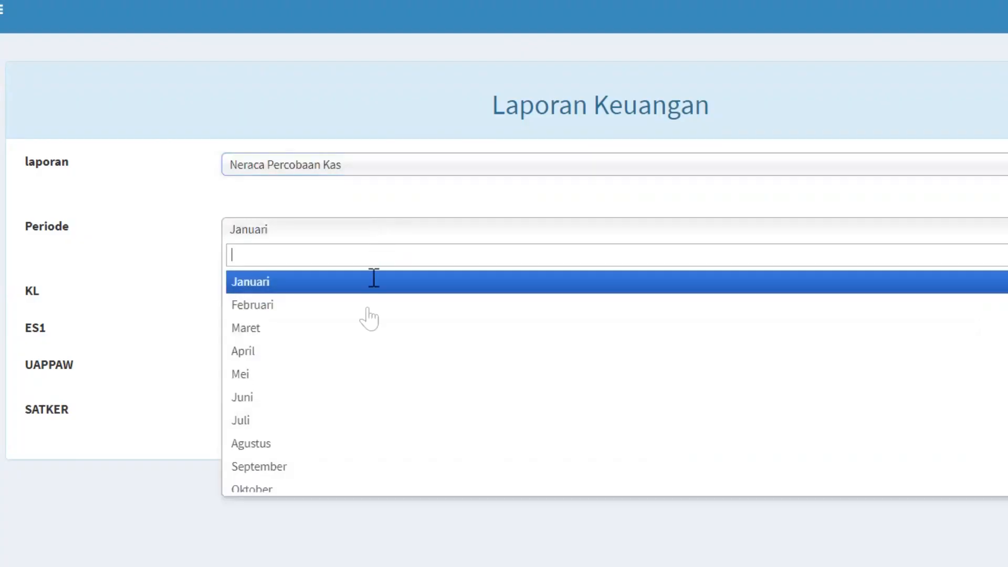
left_click(346, 397)
Select KL 025. KEMENTERIAN AGAMA, ES1 02501. SEKRETARIAT JENDERAL and satker 626376. KANWIL KEMENTERIAN AGAMA PROP. MALUKU UTARA
left_click(380, 297)
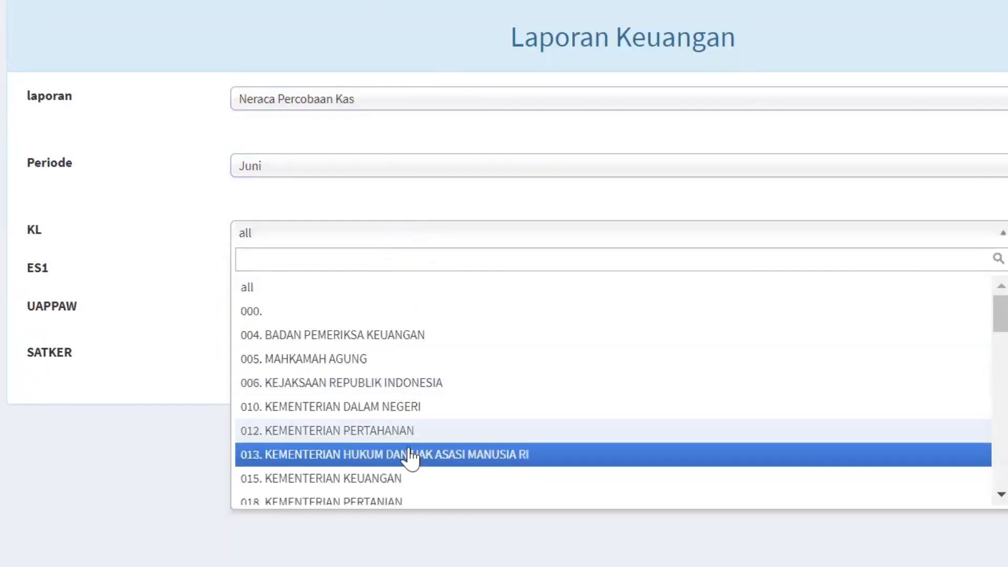
scroll(415, 446, "down", 5)
left_click(378, 358)
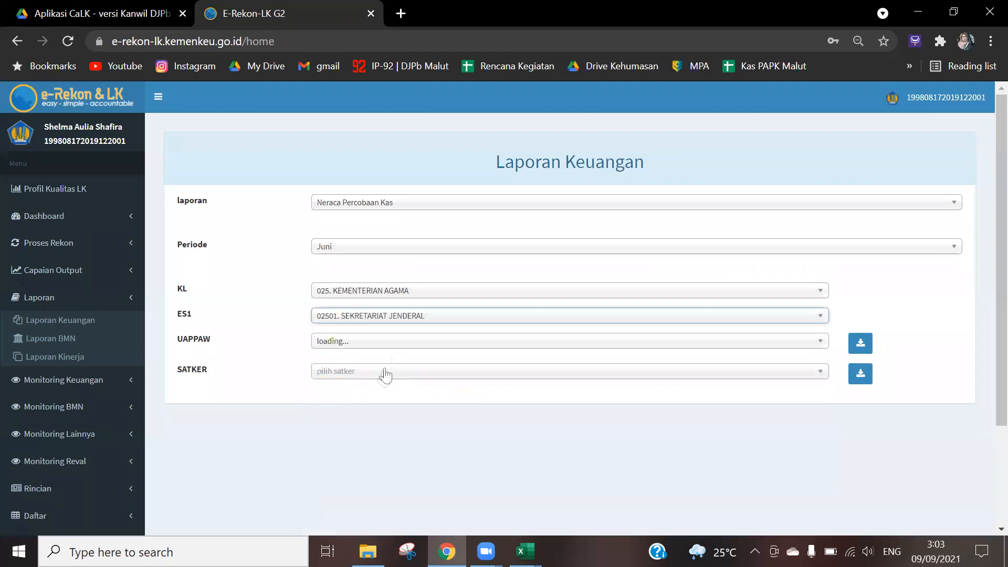
left_click(383, 371)
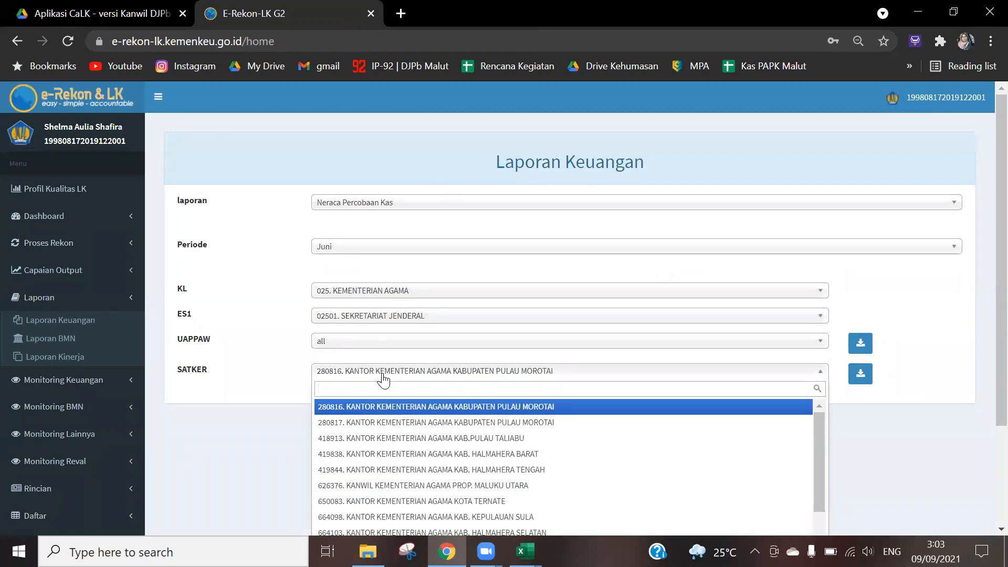
left_click(432, 483)
Download the satker's Neraca Percobaan Kas report and save it as Neraca_percobaan_kas06_Satker626376_2020
left_click(860, 373)
left_click(303, 257)
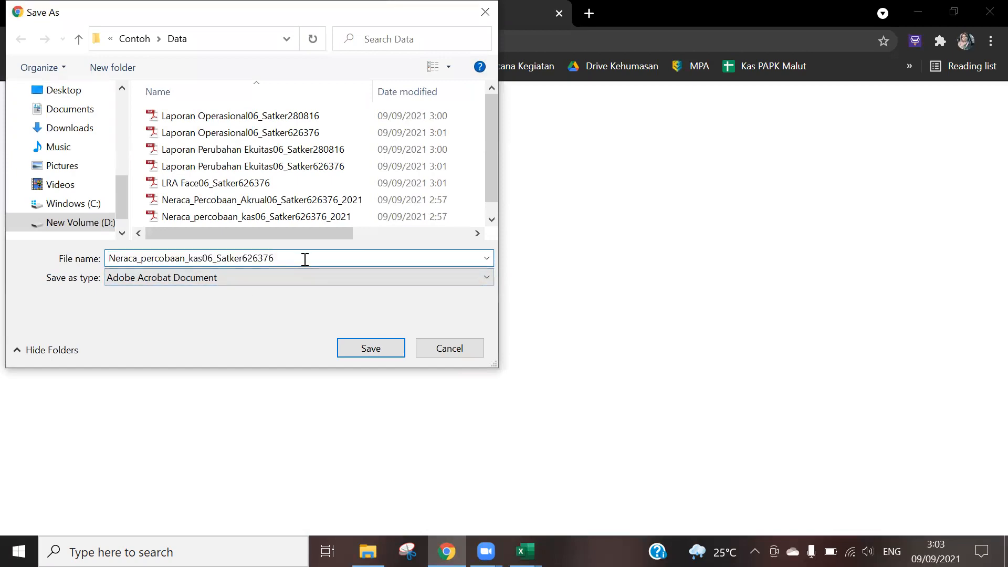
type("_")
type("2021")
key("Return")
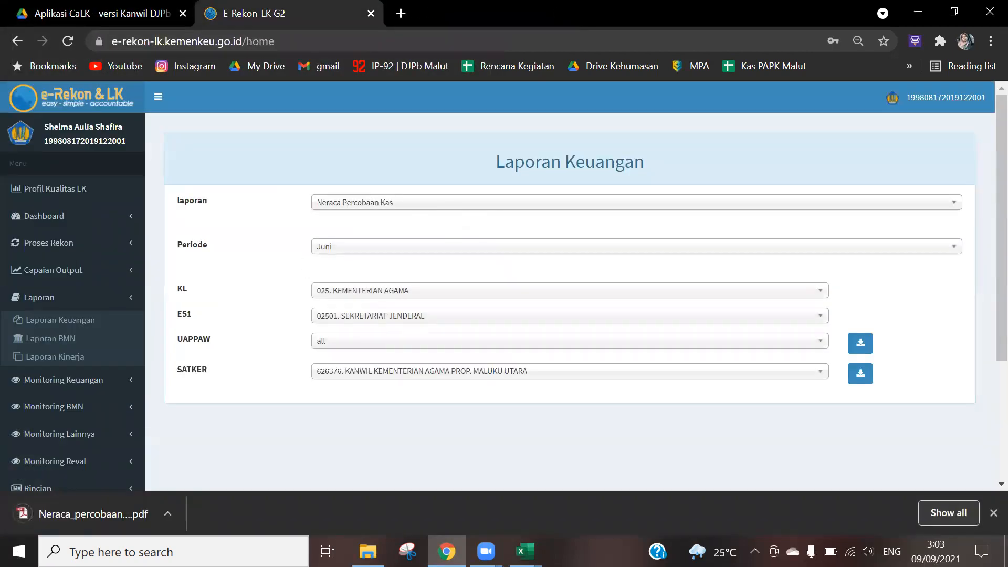
In the Excel checklist, mark Periode Lalu under Neraca Percobaan Kas (Face) with v in the Sudah column
key("alt+Tab")
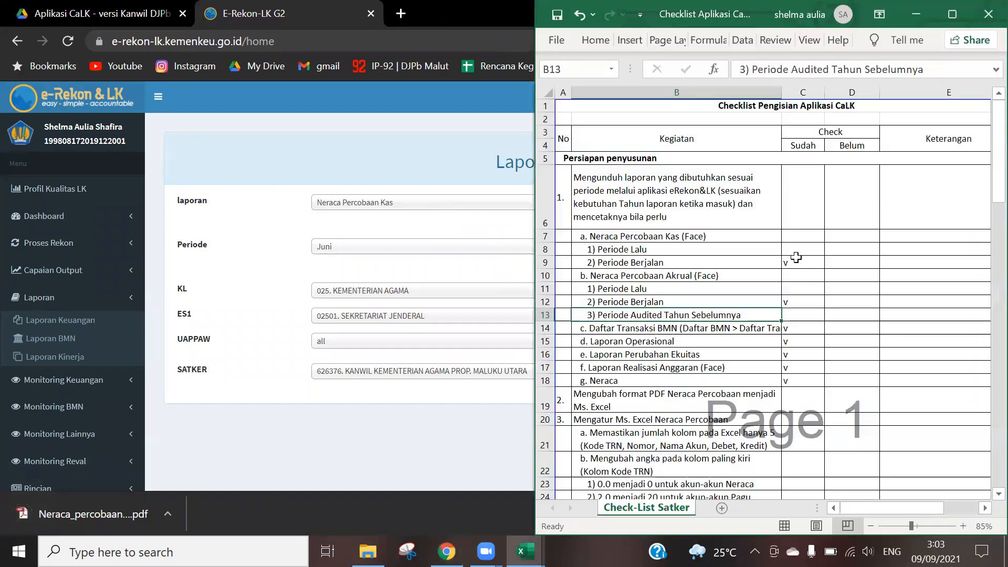
left_click(797, 255)
type("v")
key("Return")
key("Down")
key("Down")
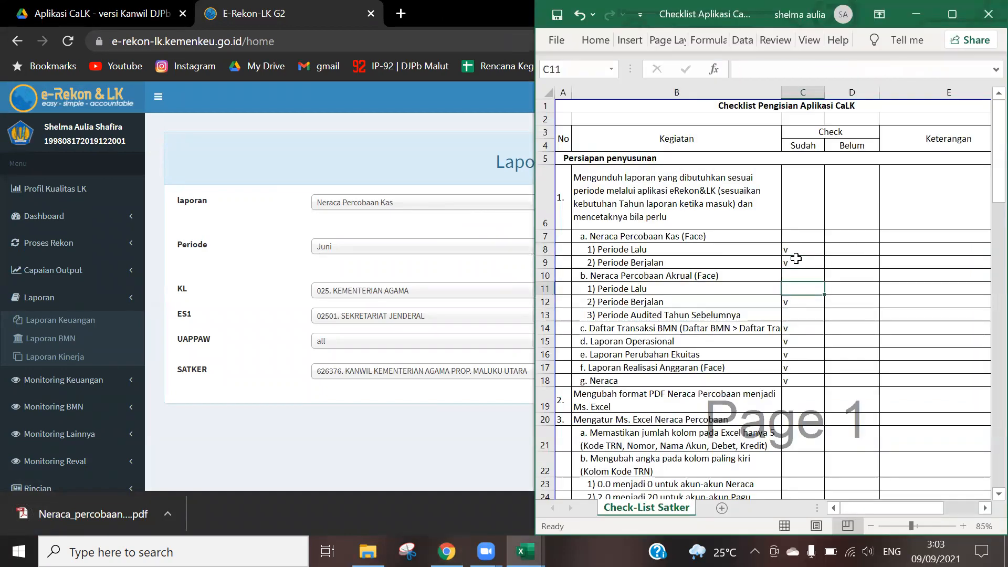
Download the Neraca Percobaan Akrual report as Neraca_Percobaan_Akrual06_Satker626376_2020 and mark its Periode Lalu row with v in the Excel checklist
left_click(461, 213)
left_click(462, 202)
left_click(444, 268)
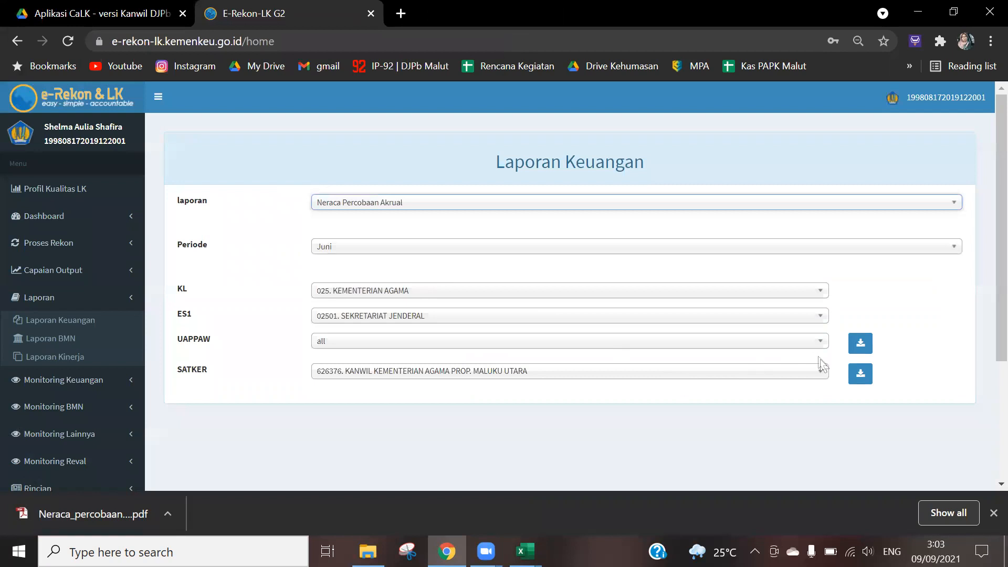
left_click(861, 373)
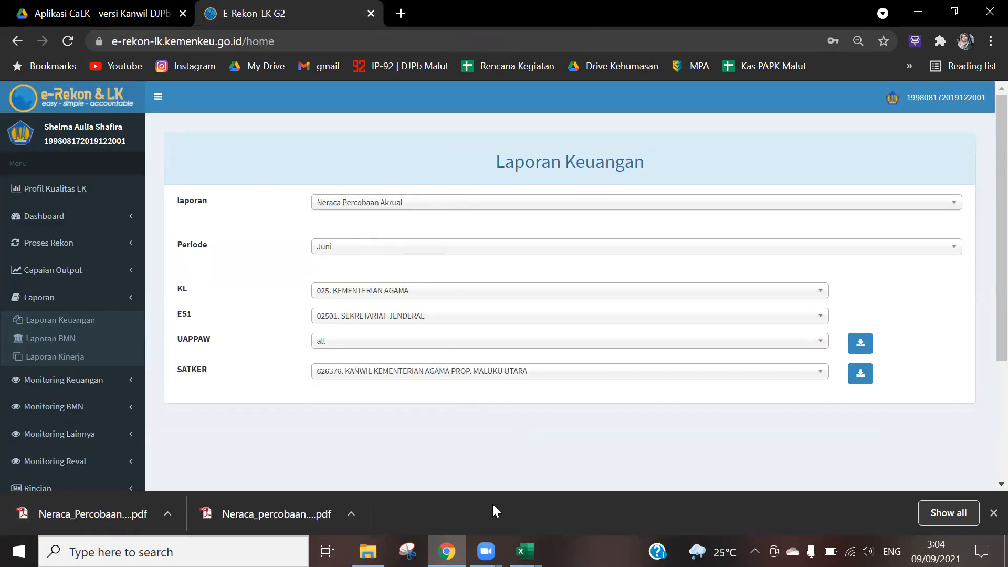
key("alt+Tab")
left_click(791, 313)
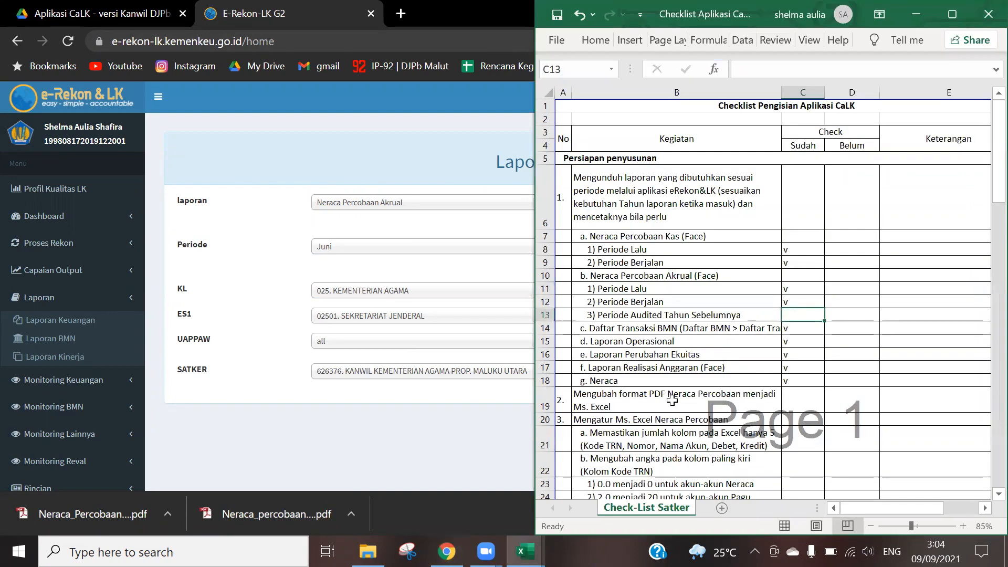
In e-Rekon & LK, set the period to Desember and save the Neraca Percobaan Akrual report as Neraca_Percobaan_Akrual12_Satker626376
left_click(400, 456)
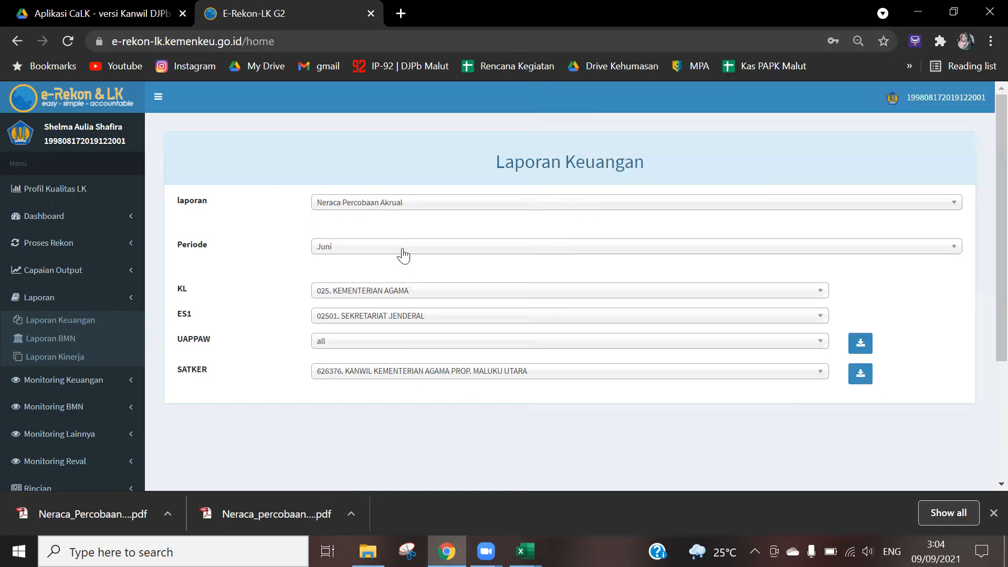
left_click(403, 257)
scroll(418, 388, "down", 2)
left_click(412, 419)
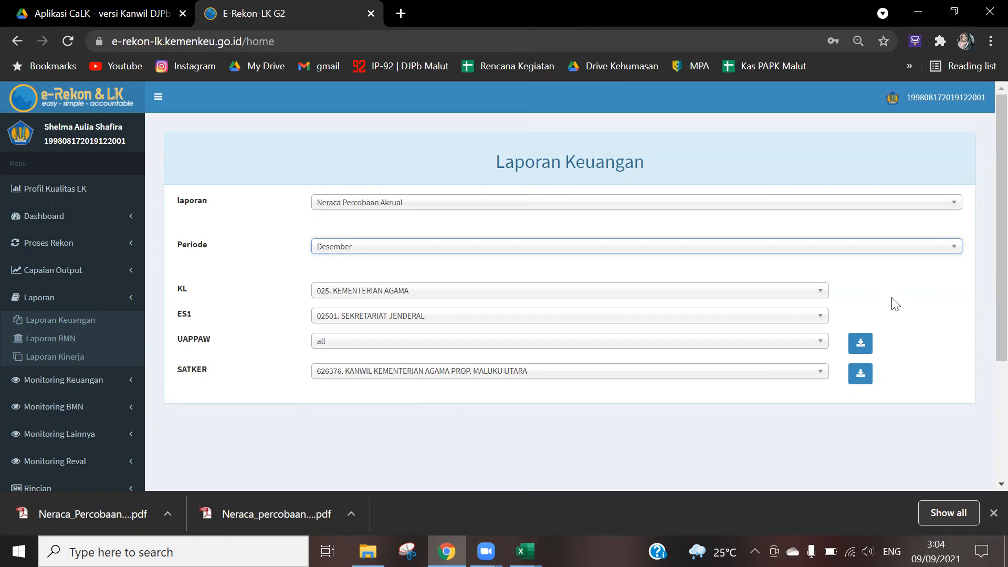
left_click(861, 374)
left_click(366, 351)
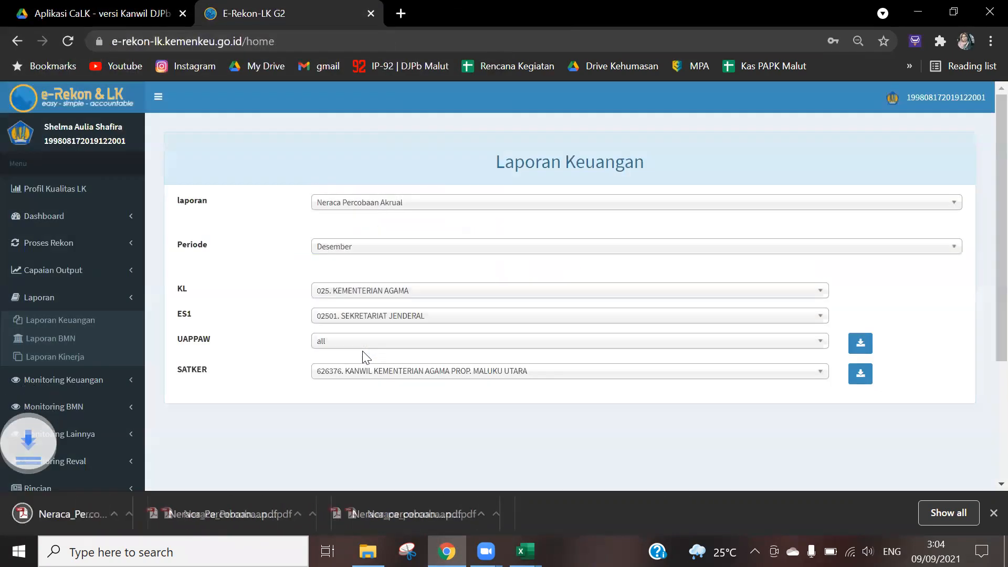
left_click(993, 514)
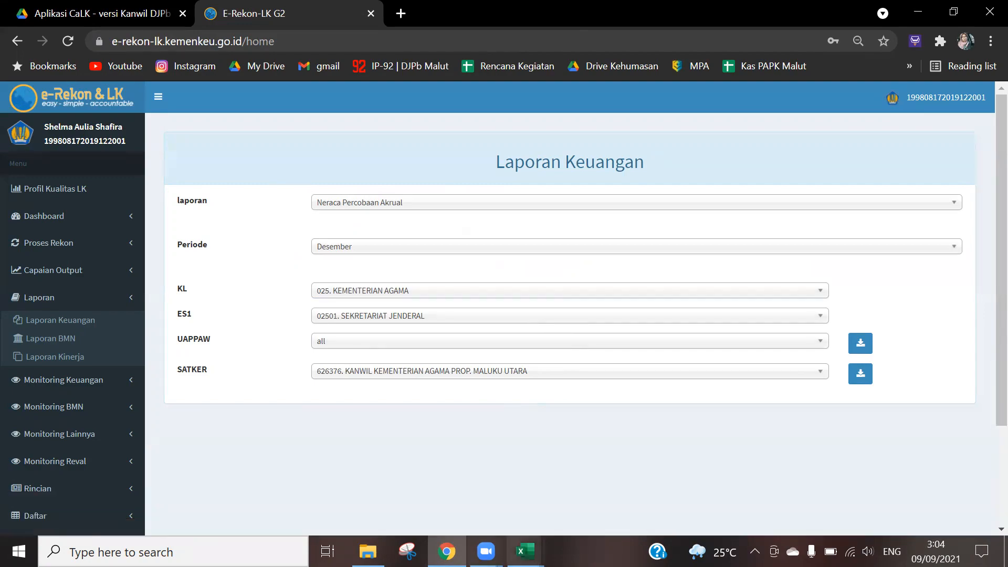
In the Excel checklist, mark Periode Audited Tahun Sebelumnya with v and select the item about converting Neraca Percobaan PDFs to Excel
left_click(530, 536)
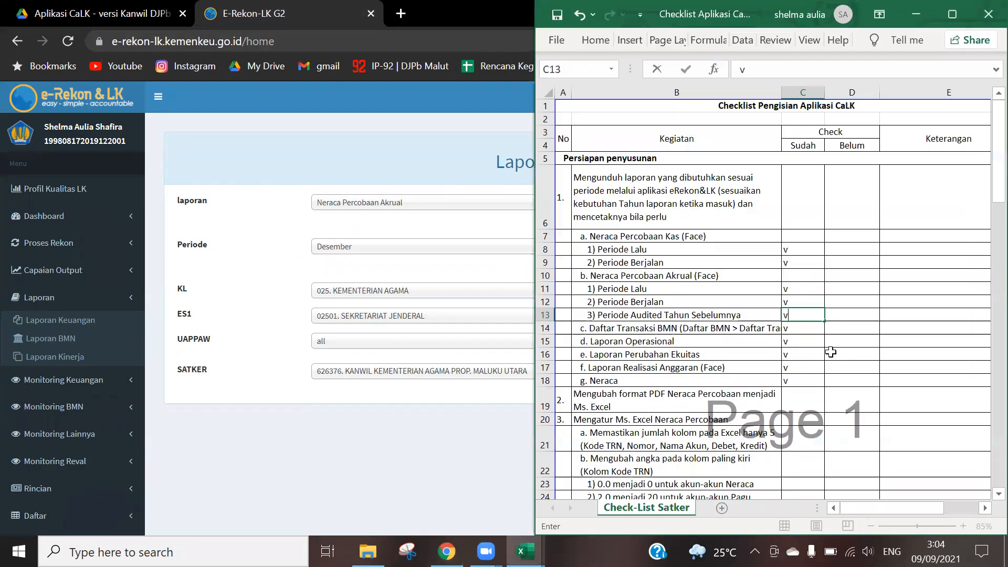
left_click(802, 275)
scroll(798, 303, "down", 3)
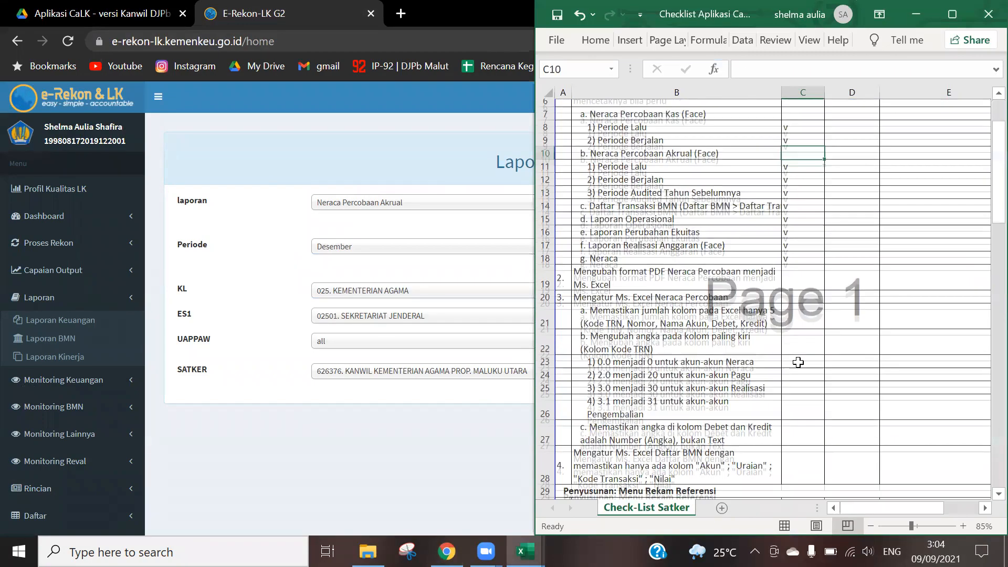
left_click(631, 230)
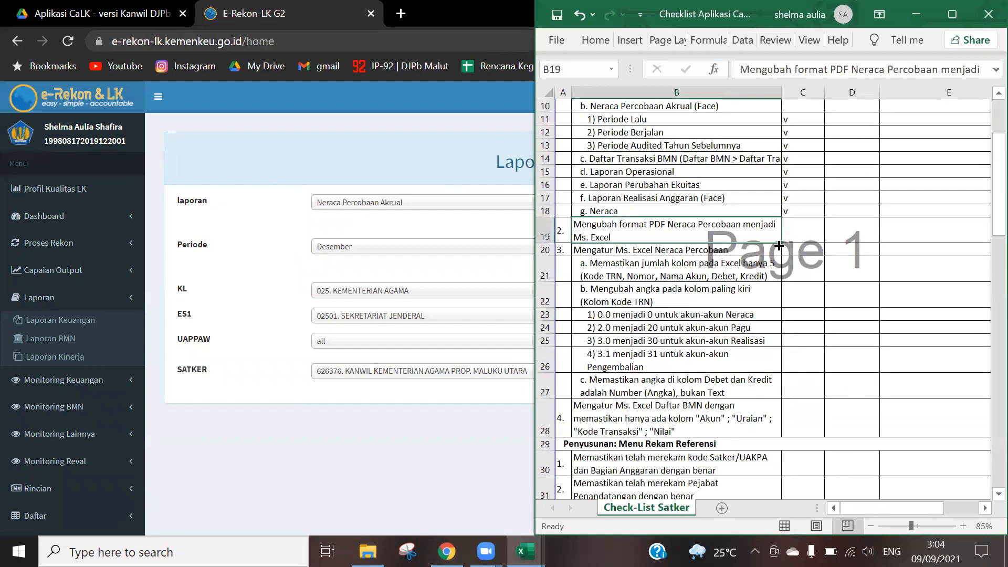
Switch to Chrome and open the Smallpdf PDF to Excel converter in a new browser tab
left_click(410, 18)
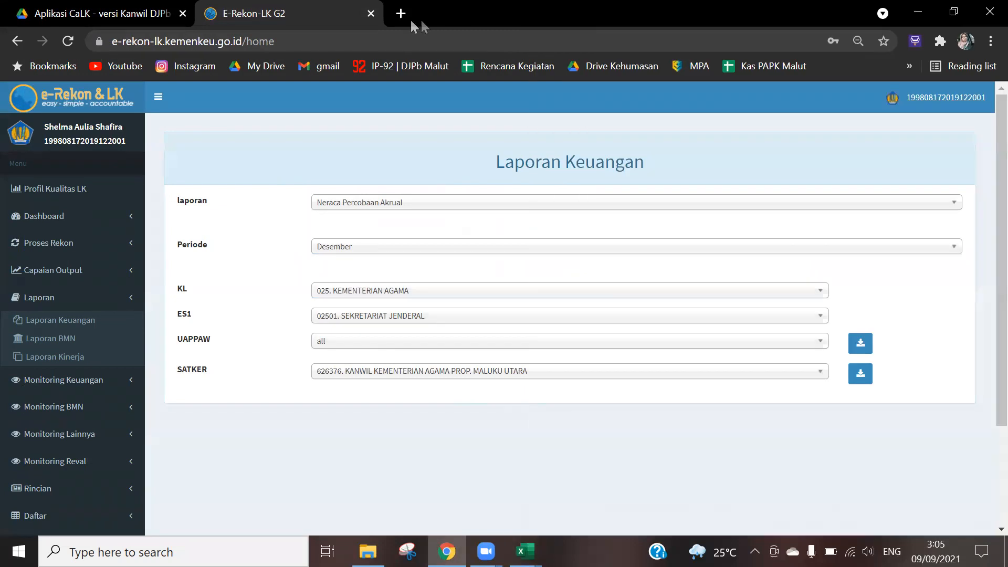
left_click(398, 22)
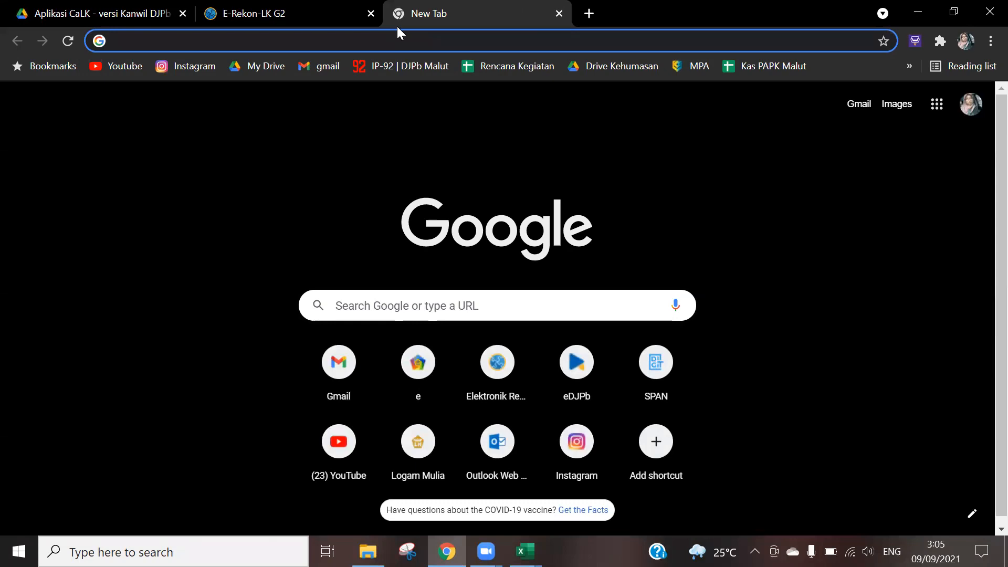
type("small")
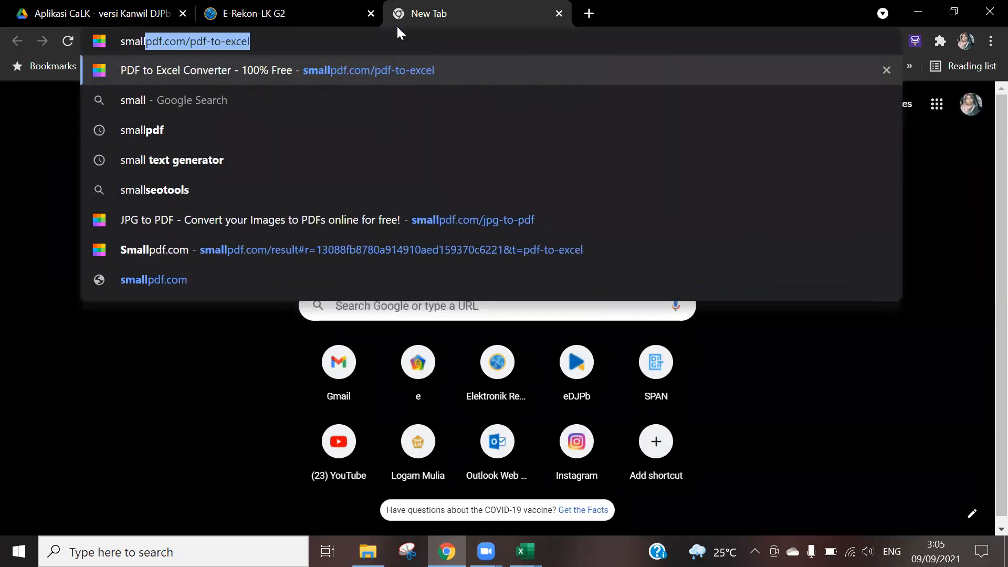
key("Return")
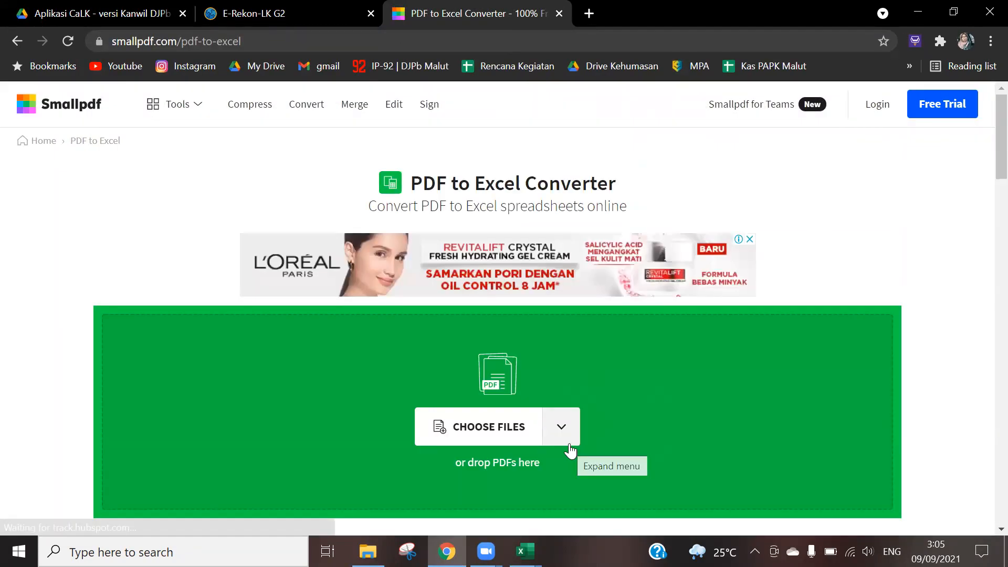
scroll(851, 348, "down", 2)
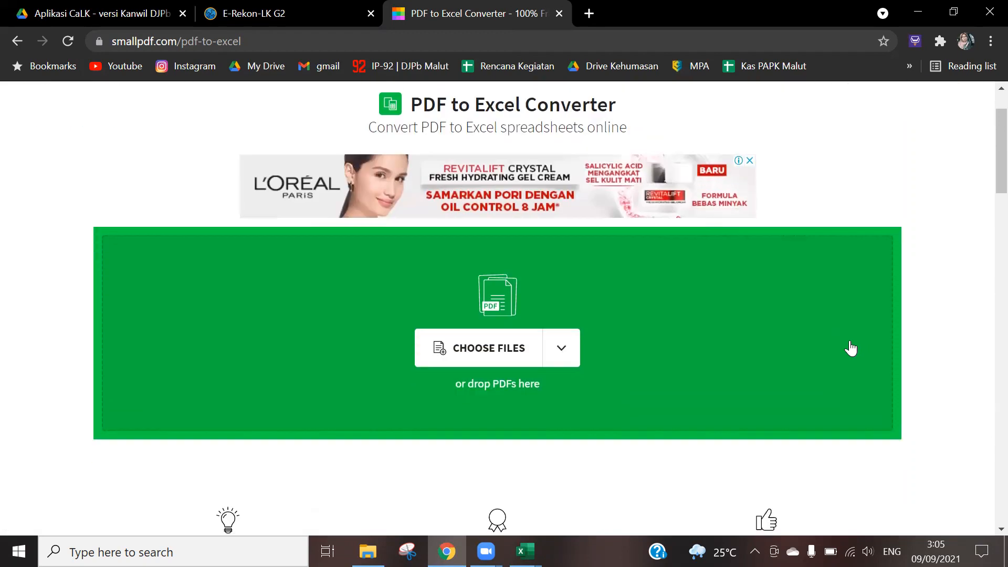
Convert Neraca_Percobaan_Akrual06_Satker626376_2020 from the Data folder to Excel and save the converted workbook
left_click(461, 350)
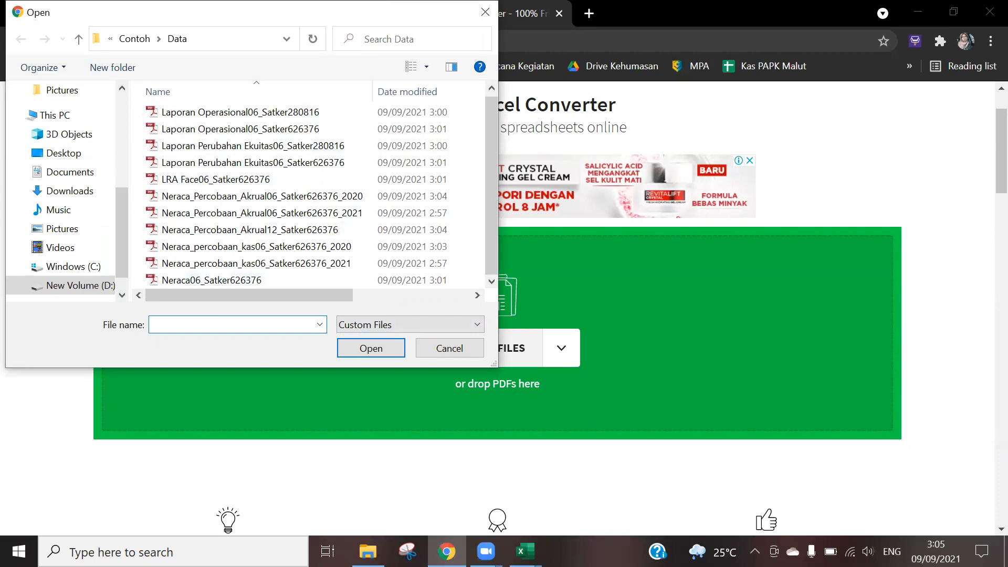
key("alt+Tab")
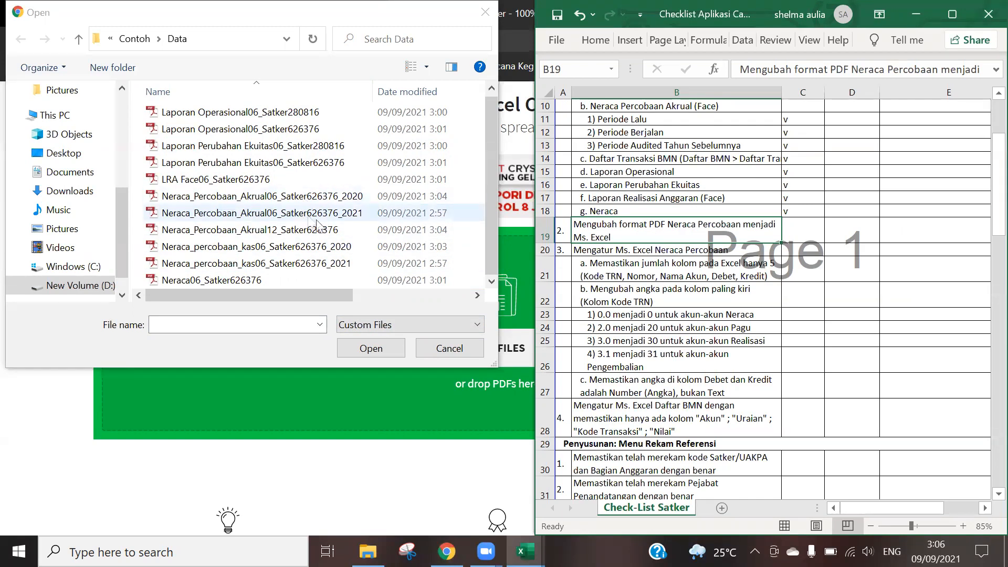
left_click(302, 197)
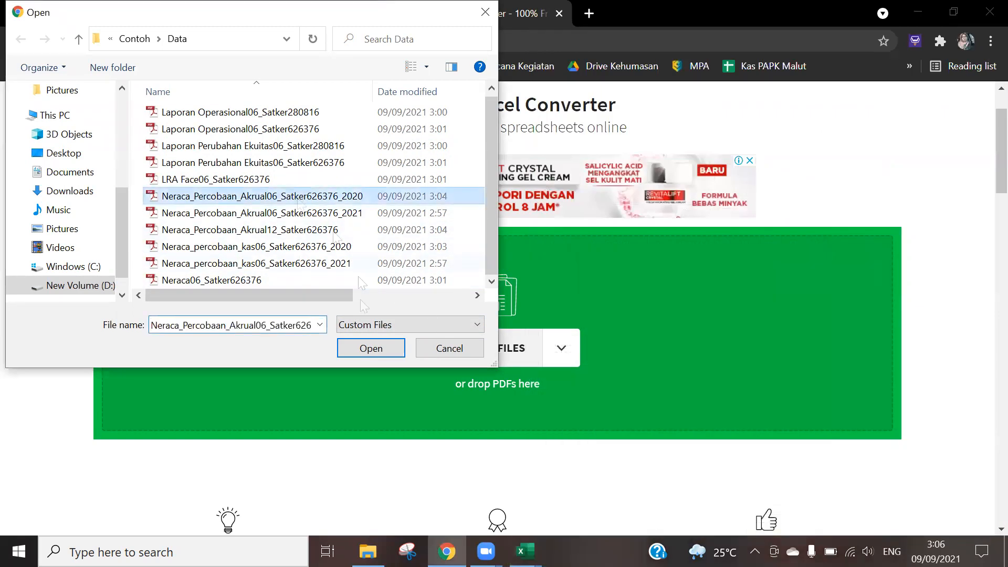
left_click(379, 339)
left_click(582, 317)
left_click(591, 401)
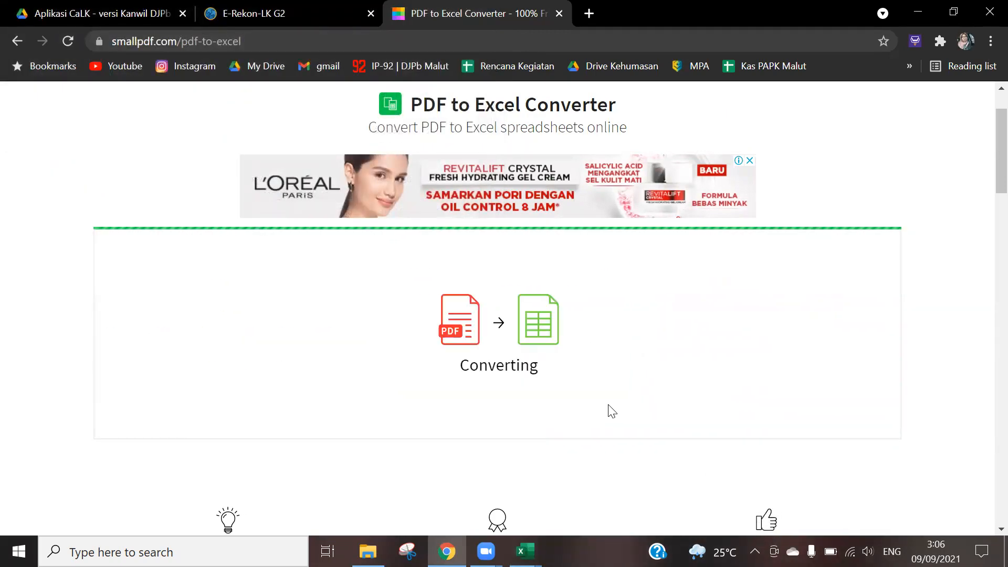
left_click(574, 340)
left_click(387, 353)
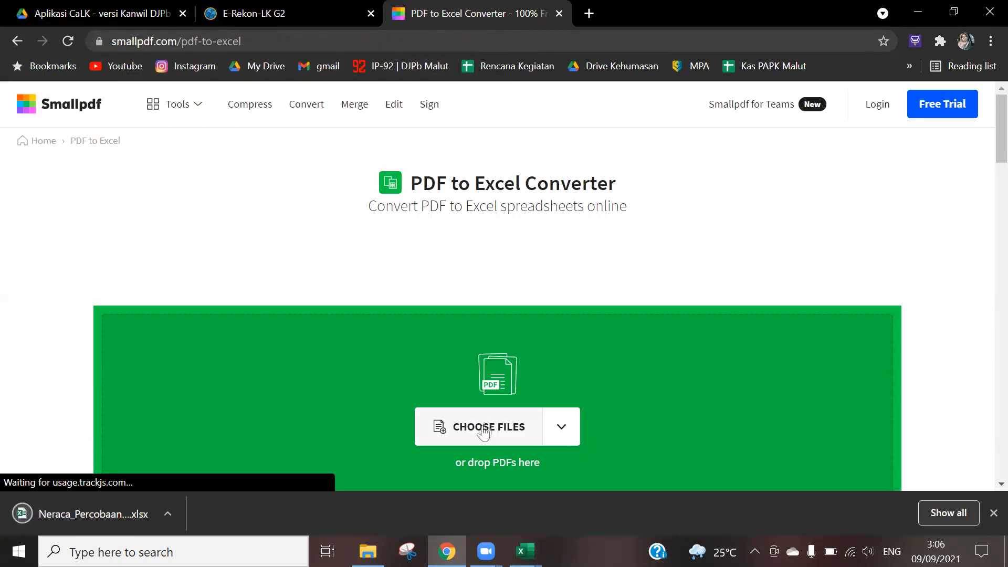
Convert the Neraca_Percobaan_Akrual06_Satker626376_2021 PDF to Excel and download the converted workbook
left_click(481, 428)
left_click(354, 219)
left_click(373, 348)
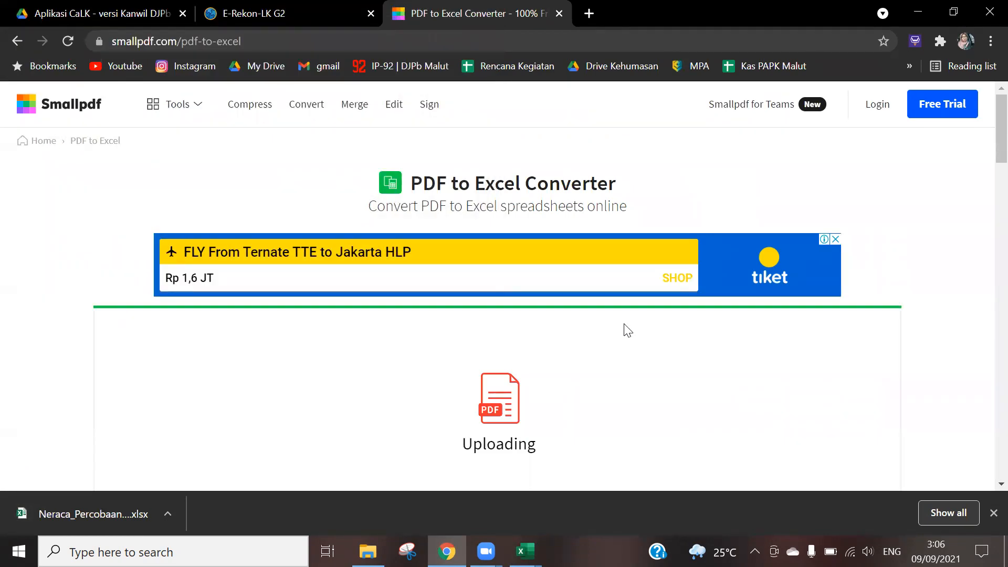
scroll(626, 330, "down", 3)
left_click(564, 330)
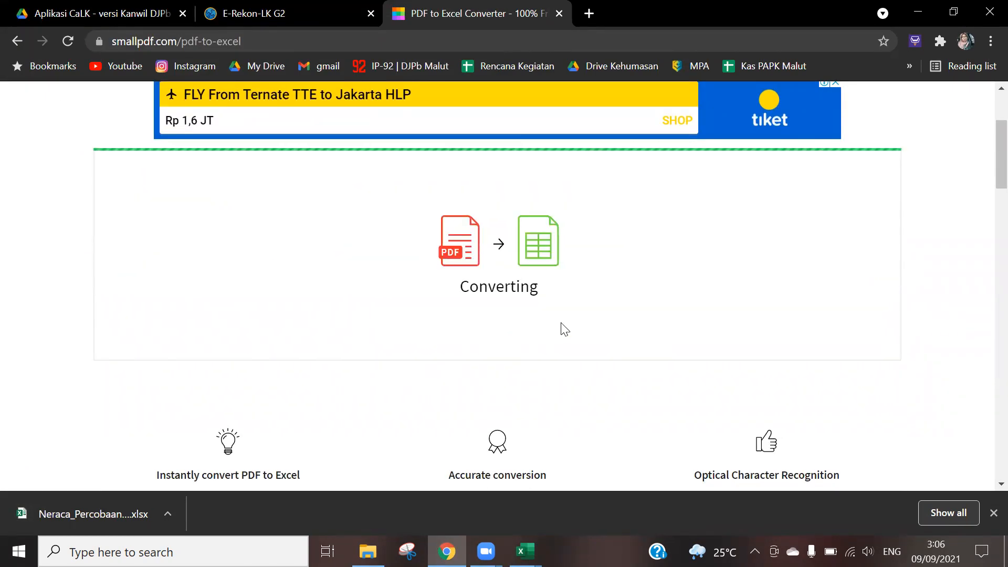
left_click(564, 277)
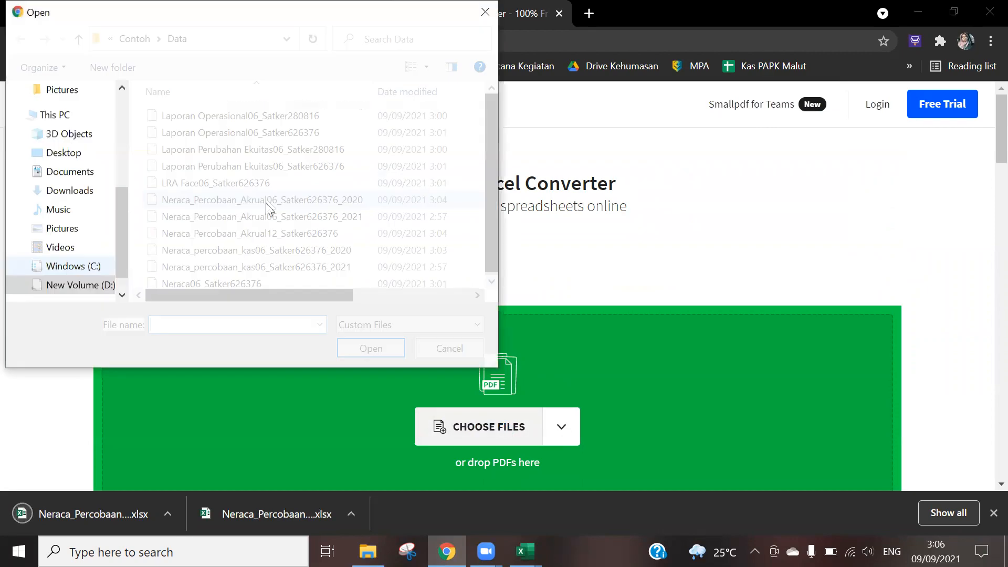
Convert the Neraca_Percobaan_Akrual12_Satker626376 PDF to Excel and save the resulting workbook
left_click(270, 231)
left_click(342, 346)
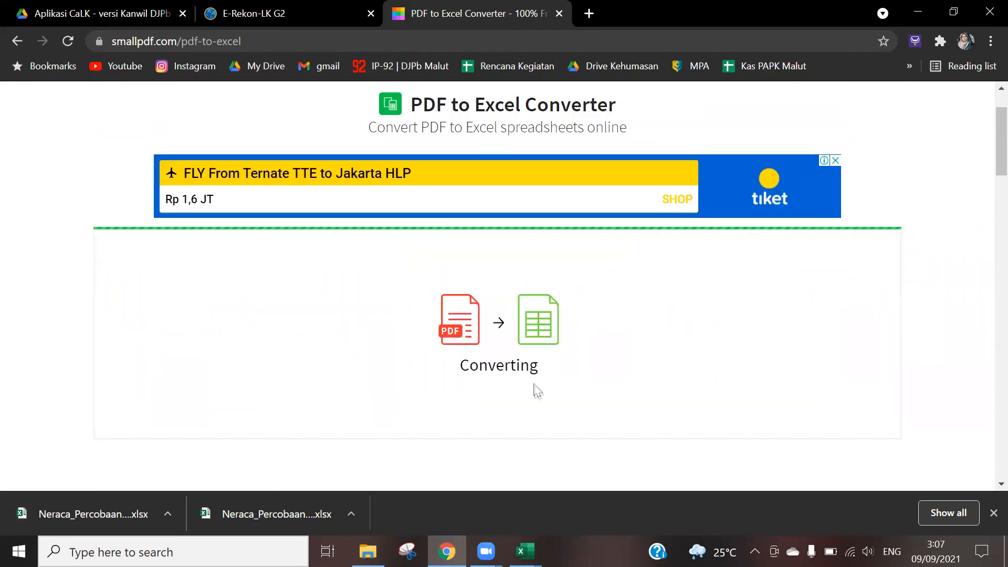
type("satker")
key("Return")
Start a new conversion for the Neraca_percobaan_kas06_Satker626376_2020 PDF and save its Excel version
left_click(627, 262)
left_click(611, 294)
left_click(373, 221)
left_click(370, 346)
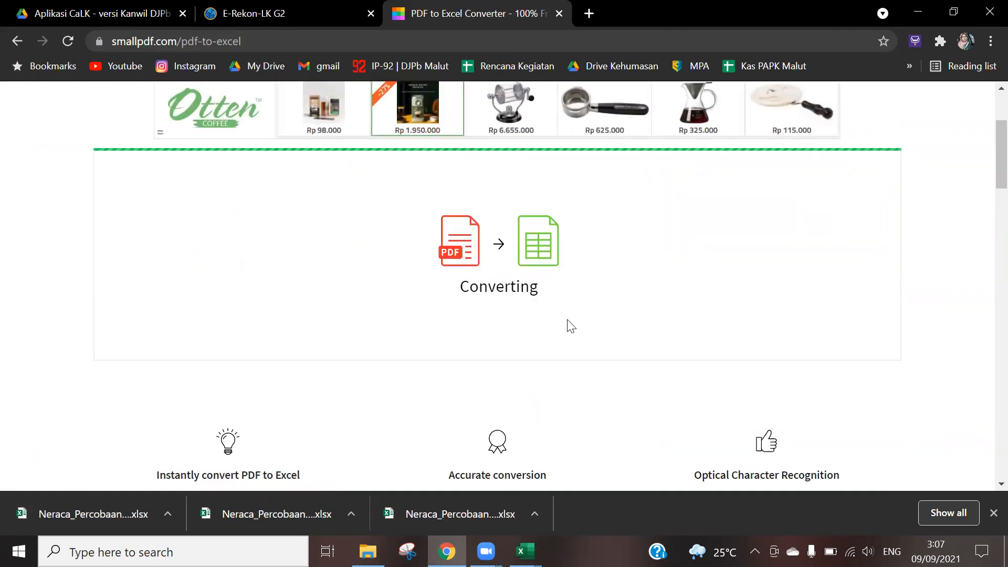
left_click(551, 260)
key("Return")
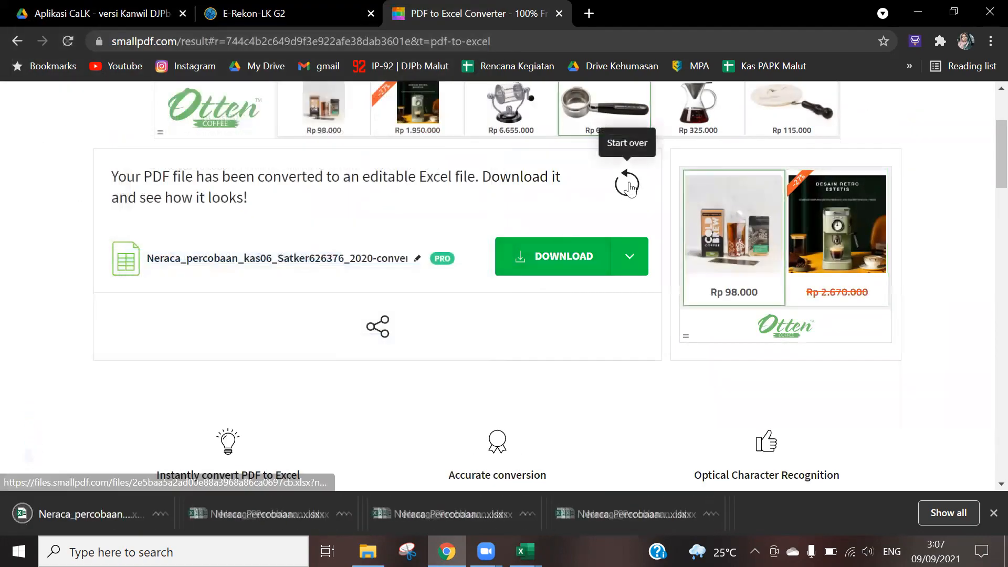
Start over with the Neraca_percobaan_kas06_Satker626376_2021 PDF, convert it to Excel and save the workbook
left_click(627, 184)
left_click(489, 426)
left_click(247, 261)
left_click(367, 347)
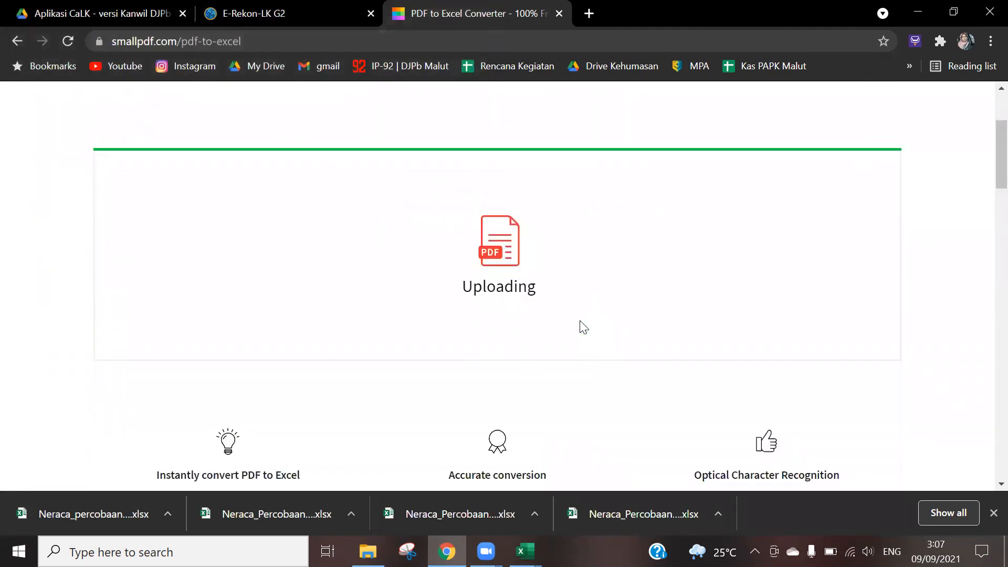
left_click(557, 263)
key("Return")
In the Excel checklist, mark the item about converting Neraca Percobaan PDFs to Ms. Excel with v
mouse_move(525, 551)
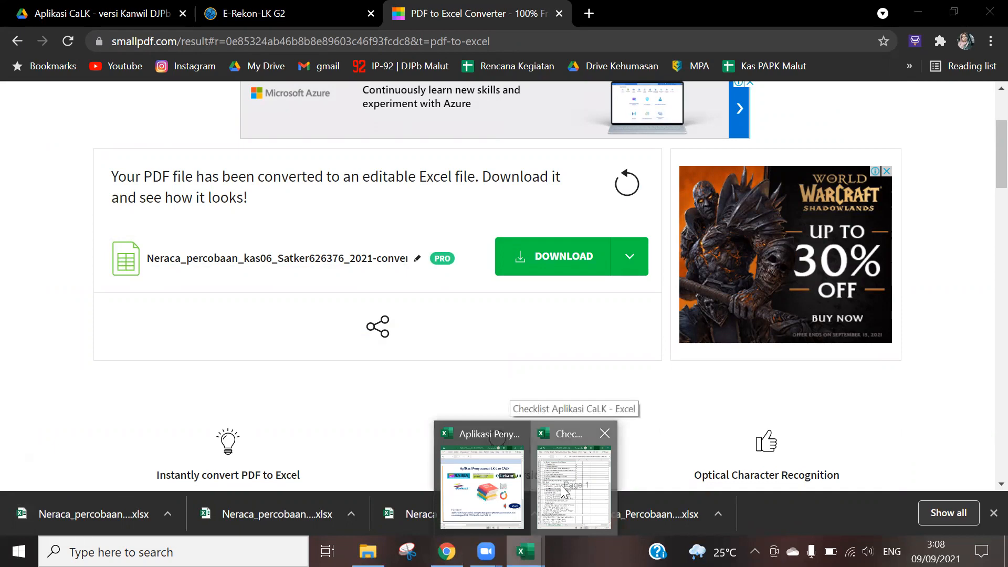
left_click(560, 485)
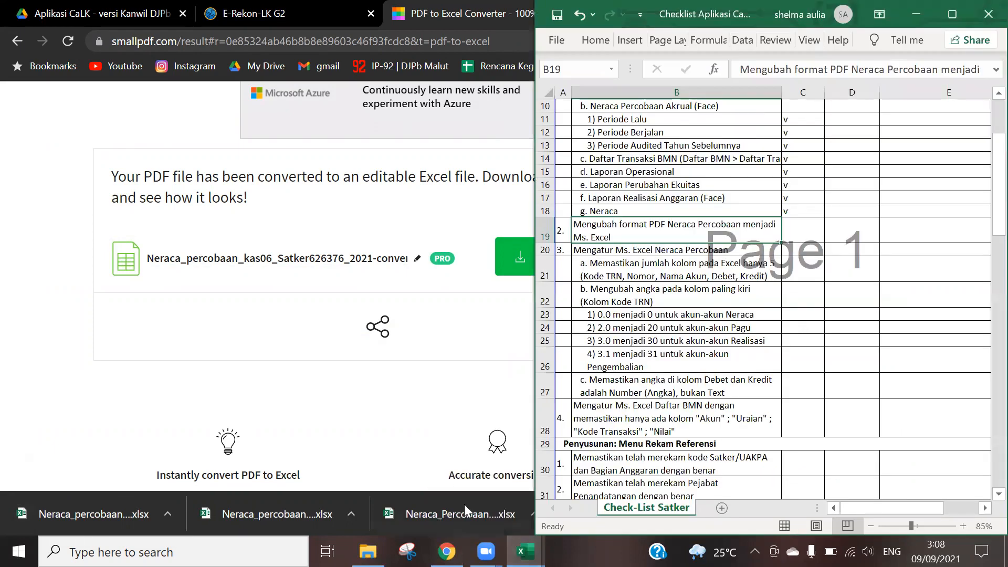
left_click(794, 225)
type("v")
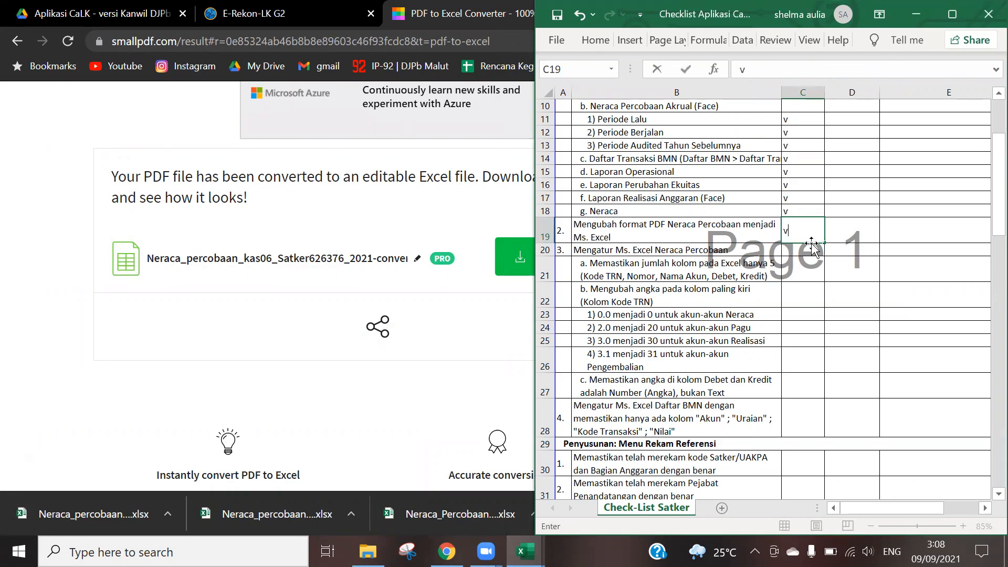
key("Return")
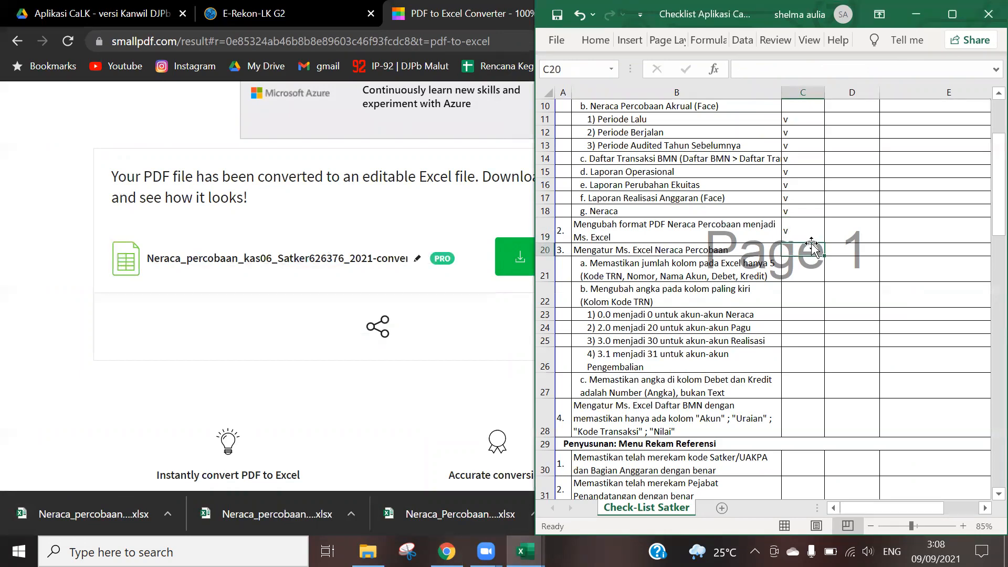
Open the converted Neraca_Percobaan_Akrual06_Satker626376_2020 workbook for editing, placed beside the checklist
left_click(622, 250)
scroll(623, 250, "down", 1)
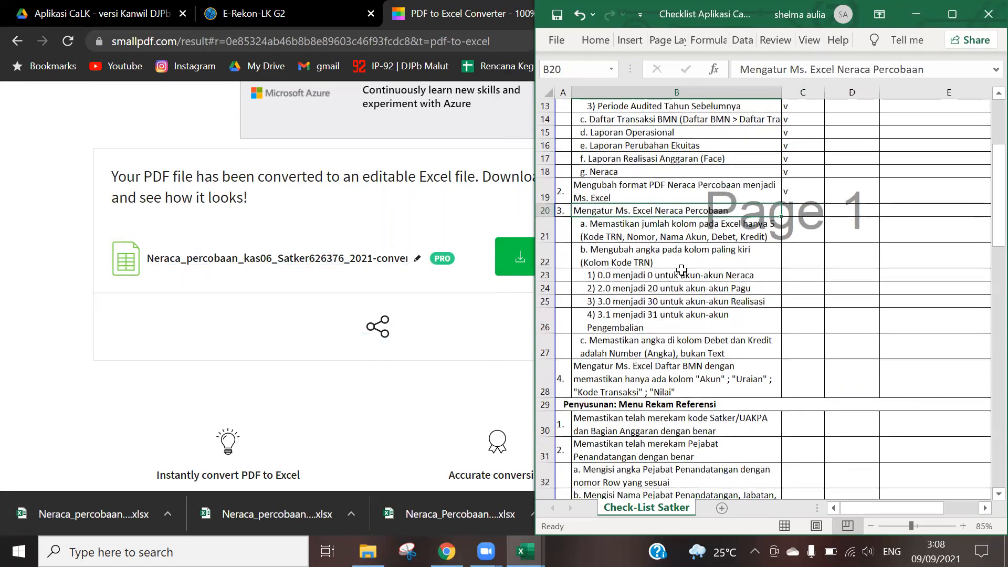
left_click(791, 231)
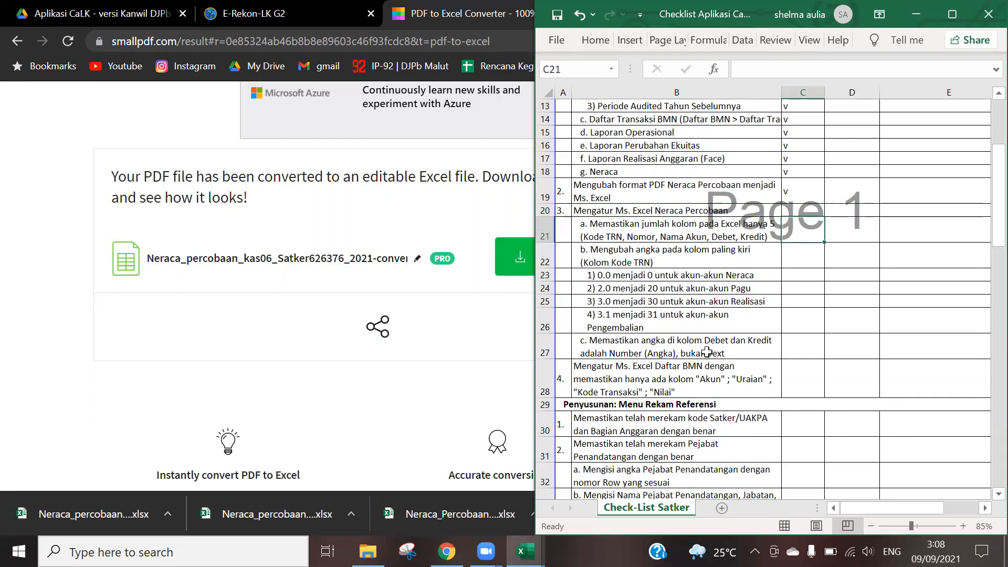
left_click(308, 422)
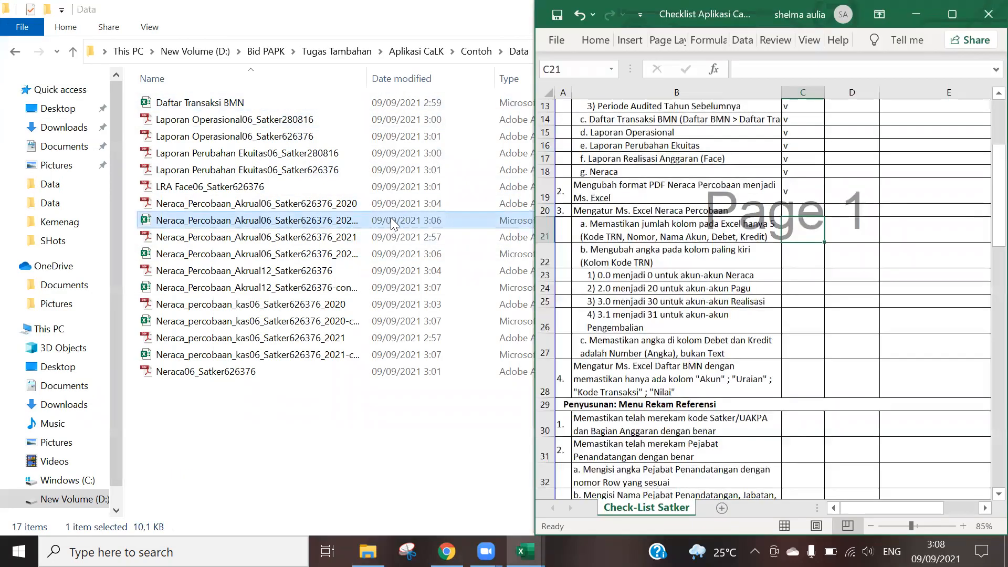
double_click(391, 218)
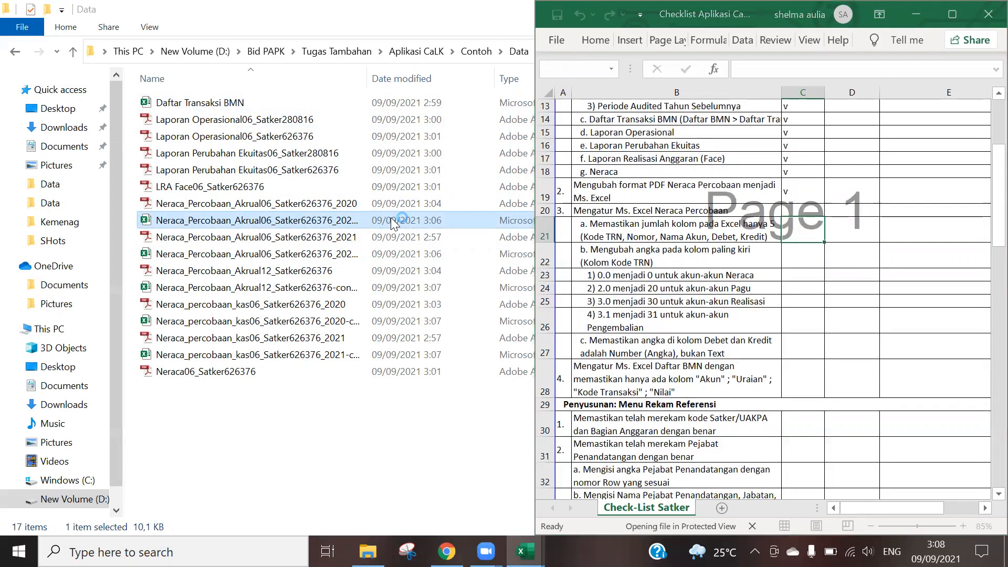
left_click_drag(520, 50, 0, 79)
left_click(462, 64)
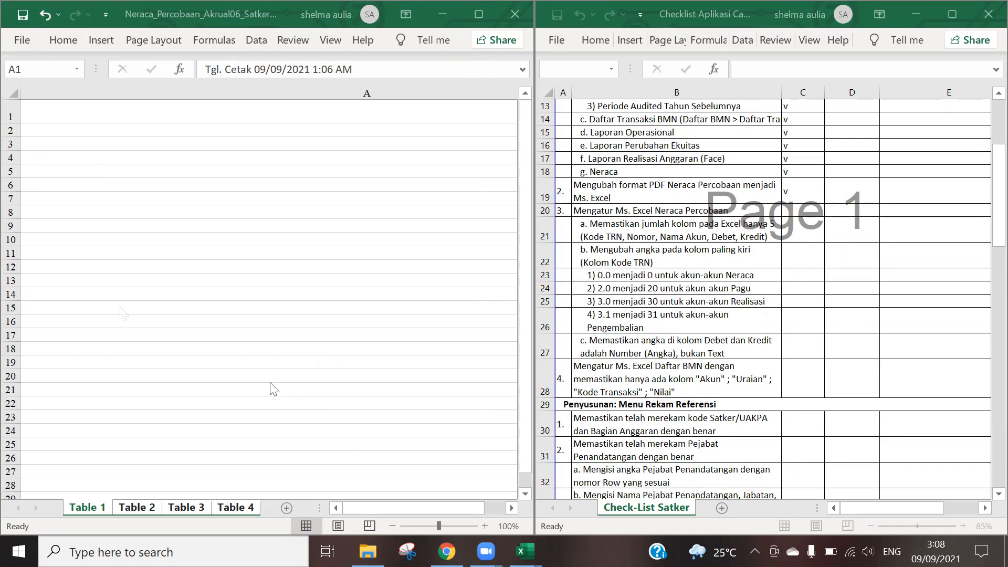
Display the Table 2 sheet of the converted workbook and select the checklist item requiring only five columns
left_click(101, 497)
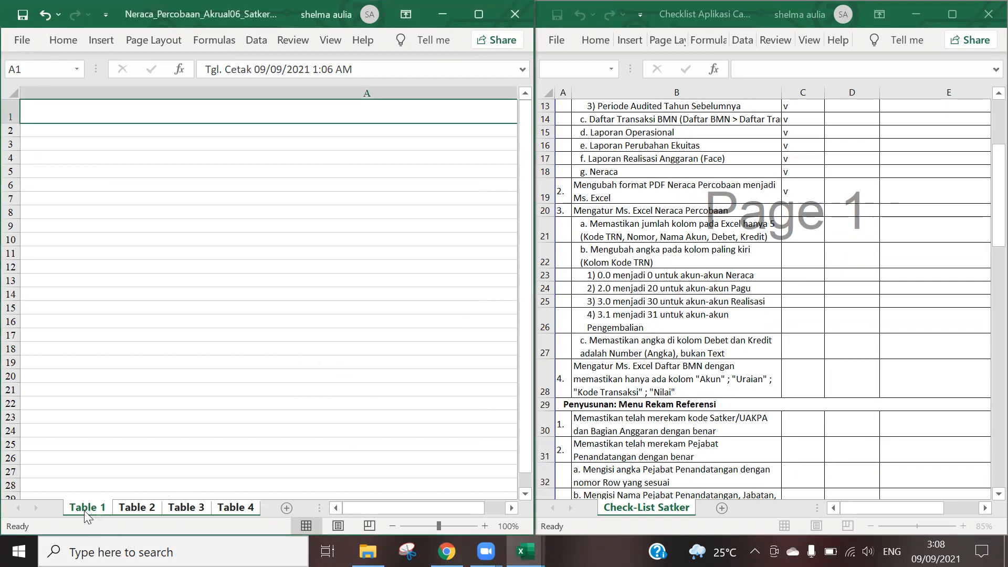
left_click(138, 507)
scroll(259, 387, "down", 1)
scroll(264, 387, "up", 1)
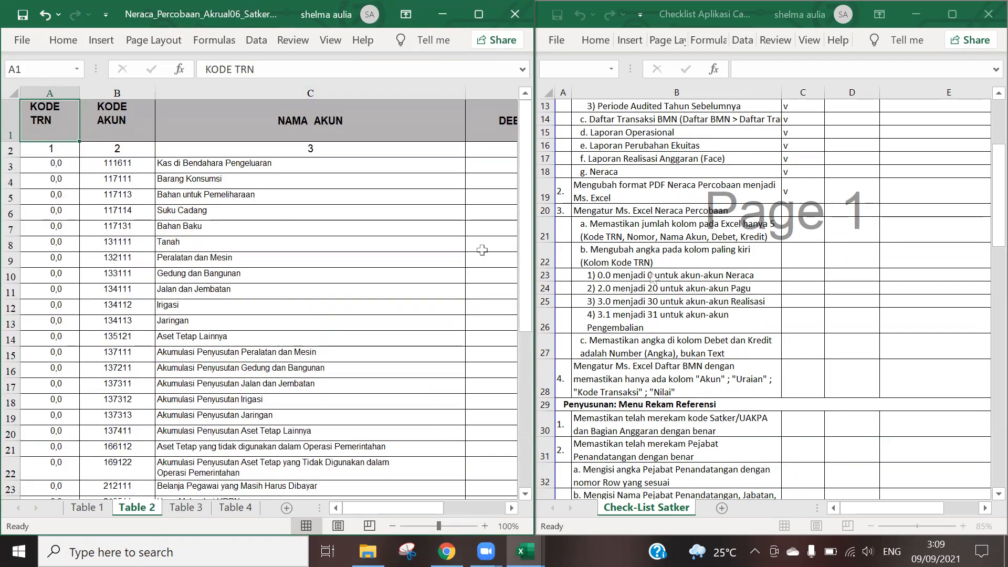
left_click(793, 231)
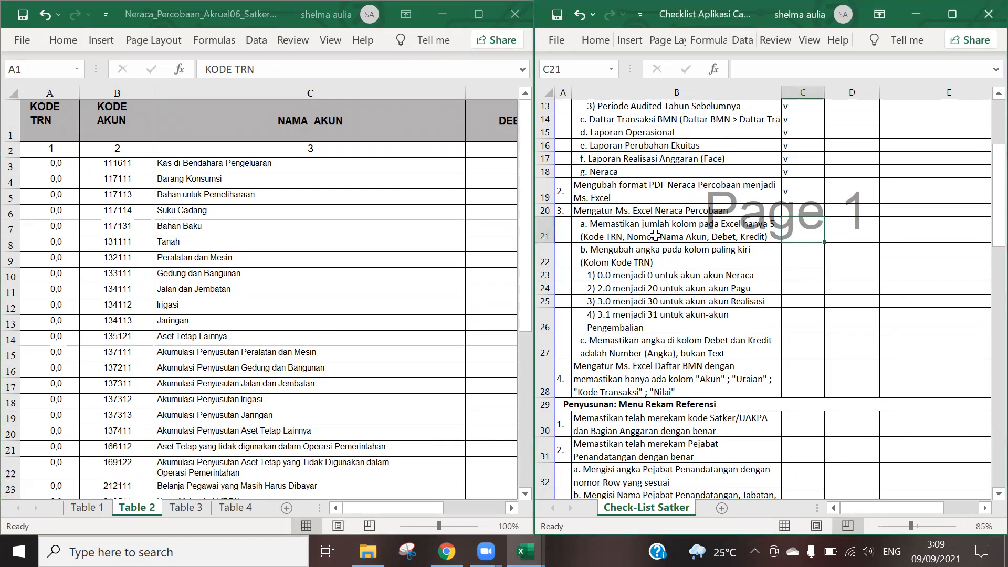
left_click(699, 239)
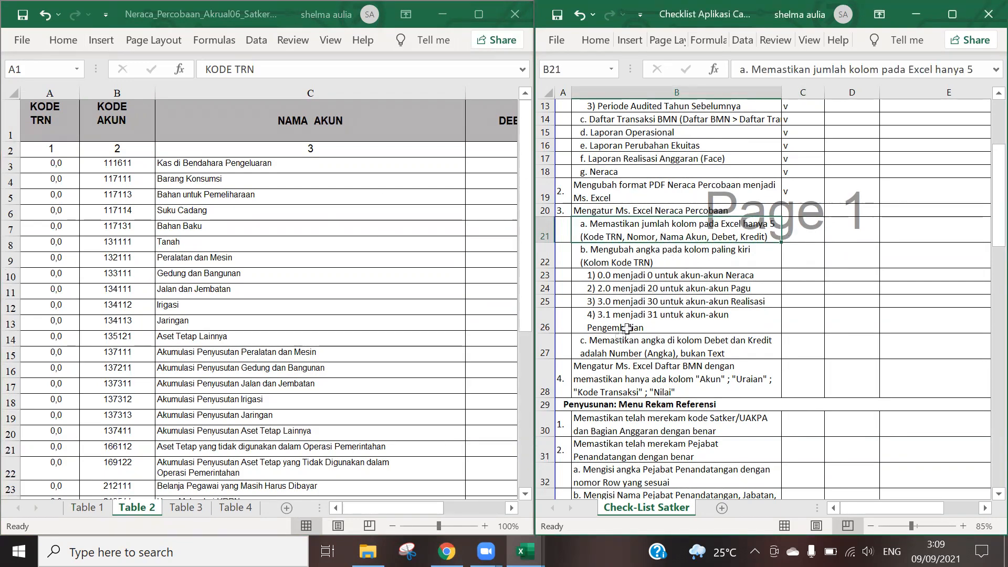
Go through the header cells of Table 2 from KODE TRN onward to check its columns
left_click(65, 121)
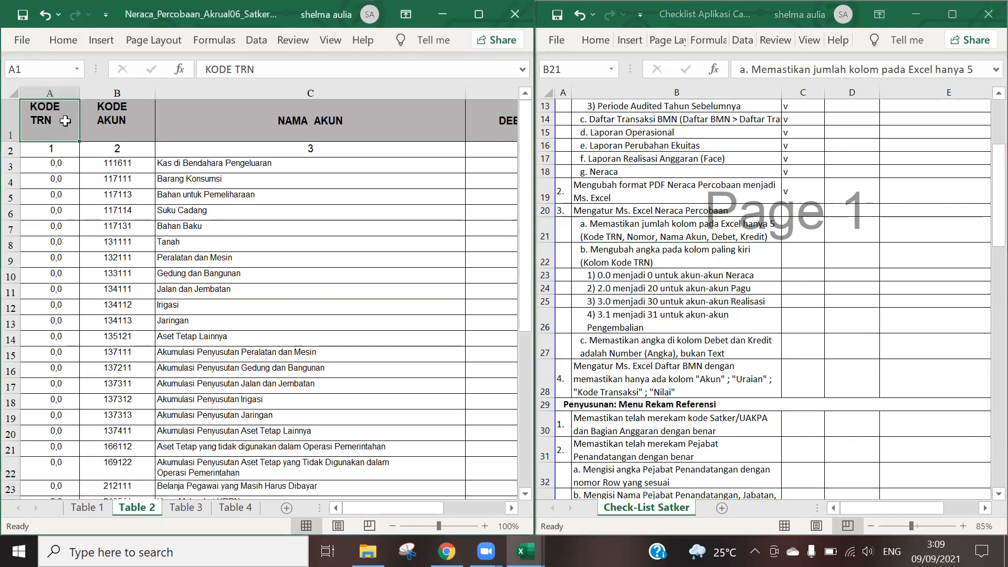
key("Right")
key("Right")
key("Right")
key("Right")
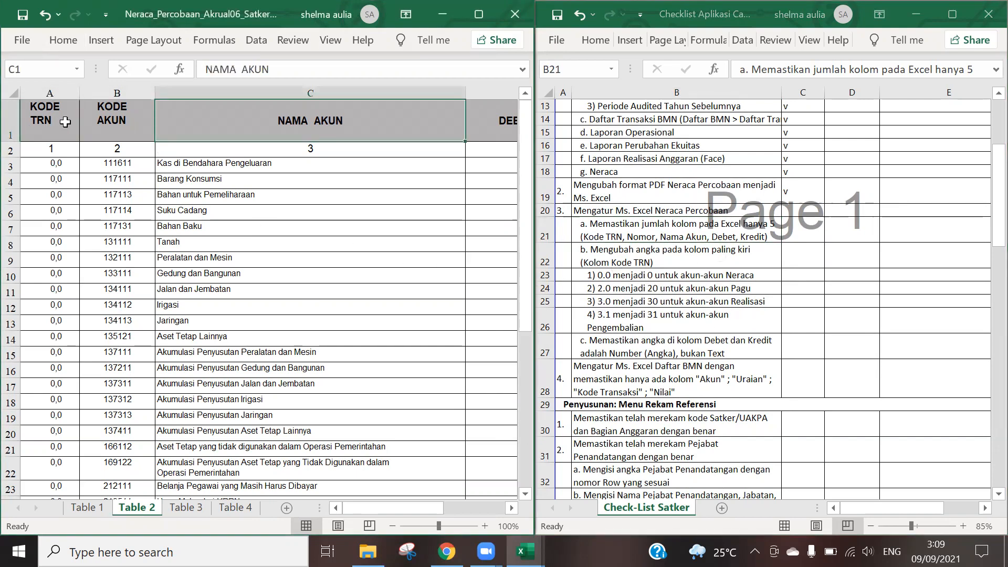
key("Home")
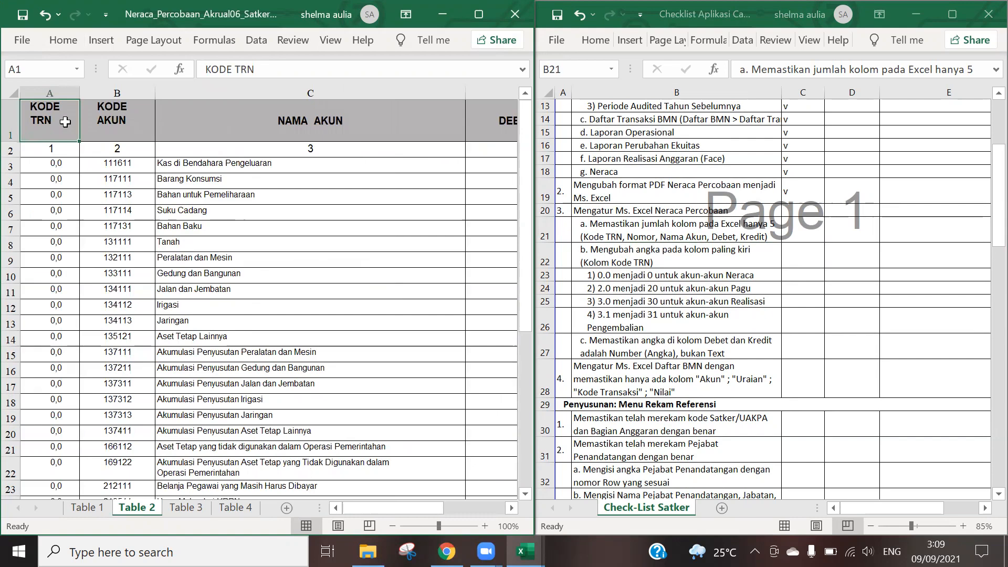
In the checklist, mark item 3a about having only five columns in the Neraca Percobaan Excel with v
left_click(803, 229)
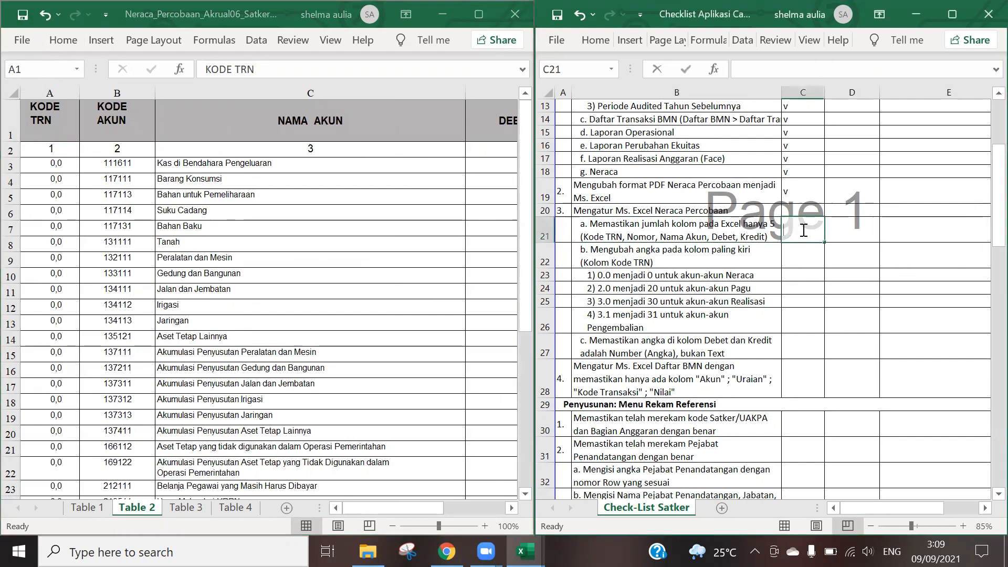
type("v")
key("Return")
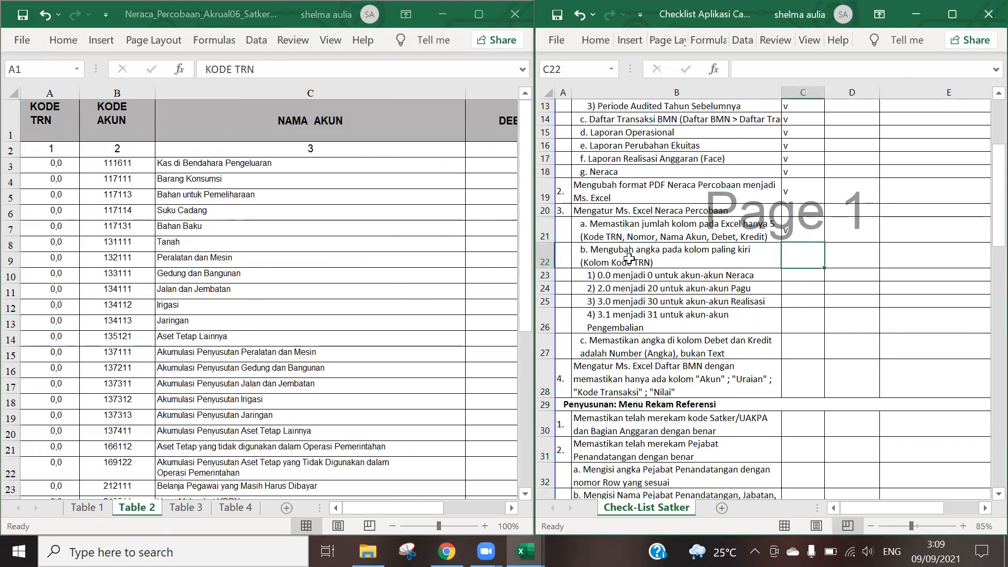
Compare the KODE TRN codes in Table 2 with the code conversion rules listed under checklist item 3b
left_click(50, 169)
left_click_drag(54, 168, 55, 370)
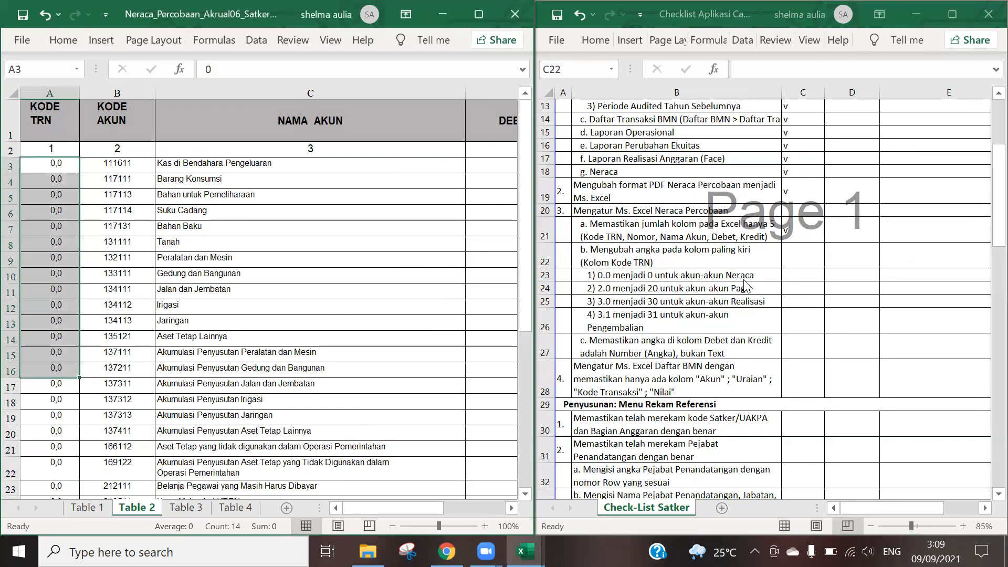
left_click(662, 292)
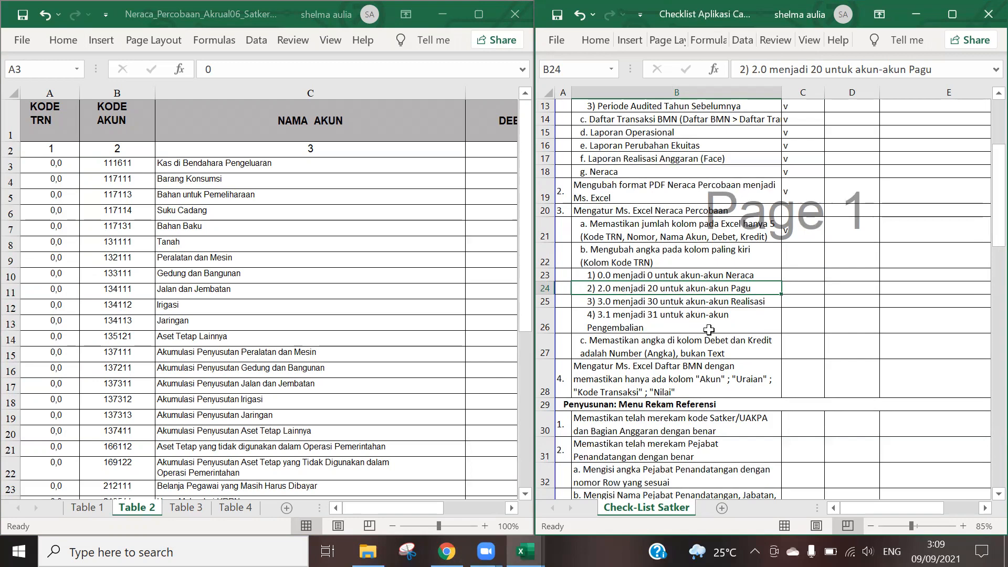
left_click(730, 322)
left_click(78, 241)
scroll(102, 354, "down", 5)
scroll(114, 344, "up", 5)
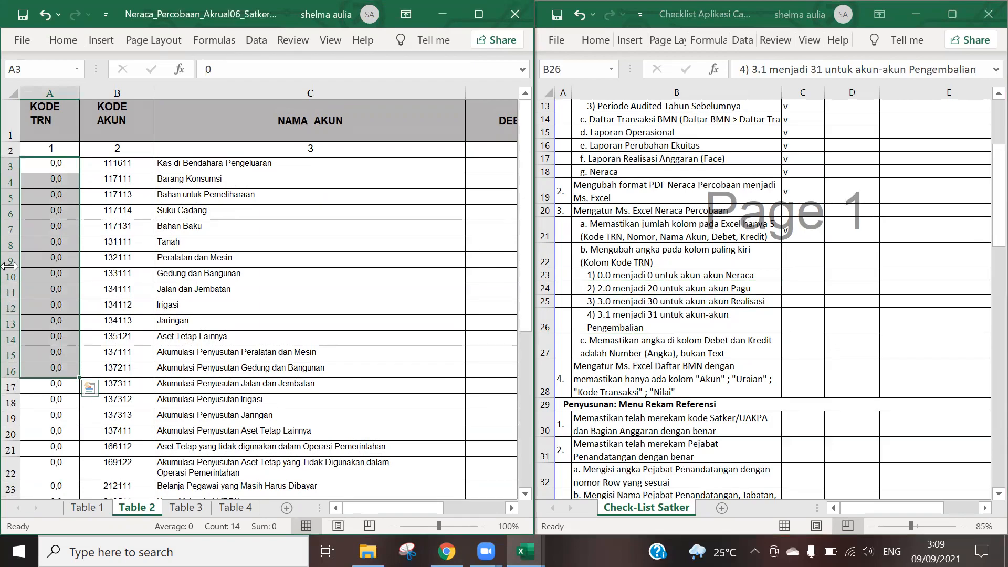
Select all KODE TRN codes of Table 2, cells A3 to A40, and replace every 2 with 20
left_click(97, 183)
left_click_drag(52, 163, 57, 476)
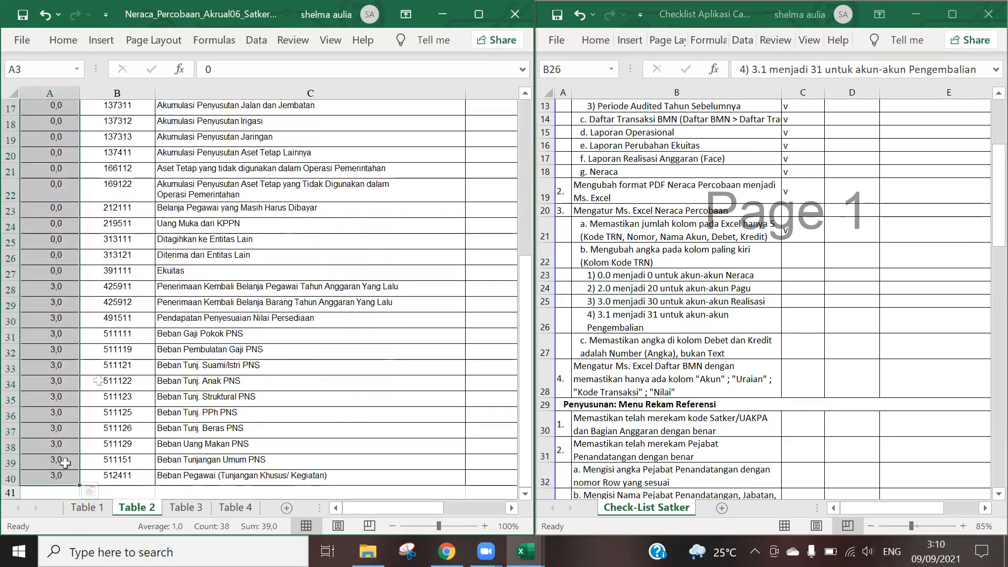
scroll(58, 191, "up", 5)
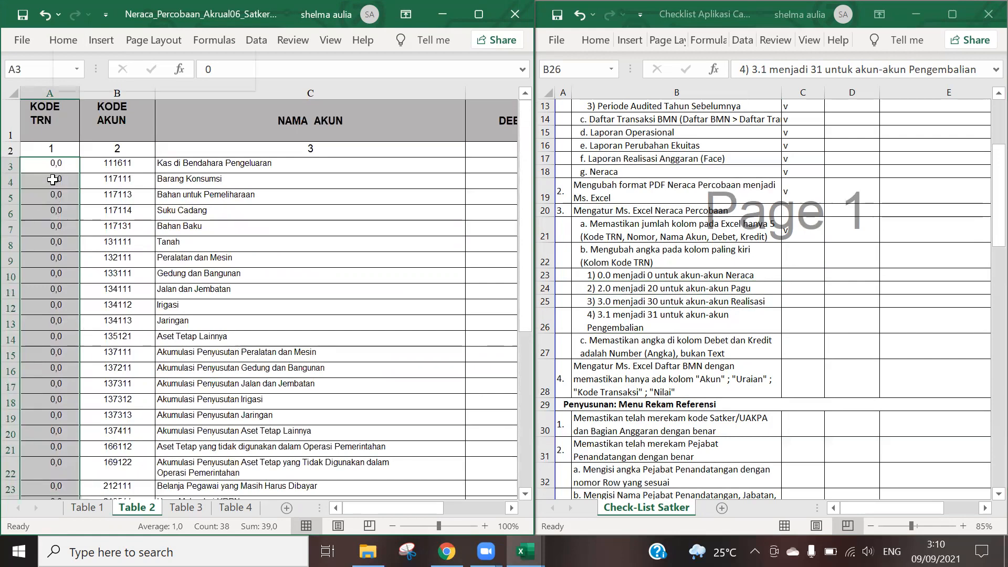
right_click(55, 181)
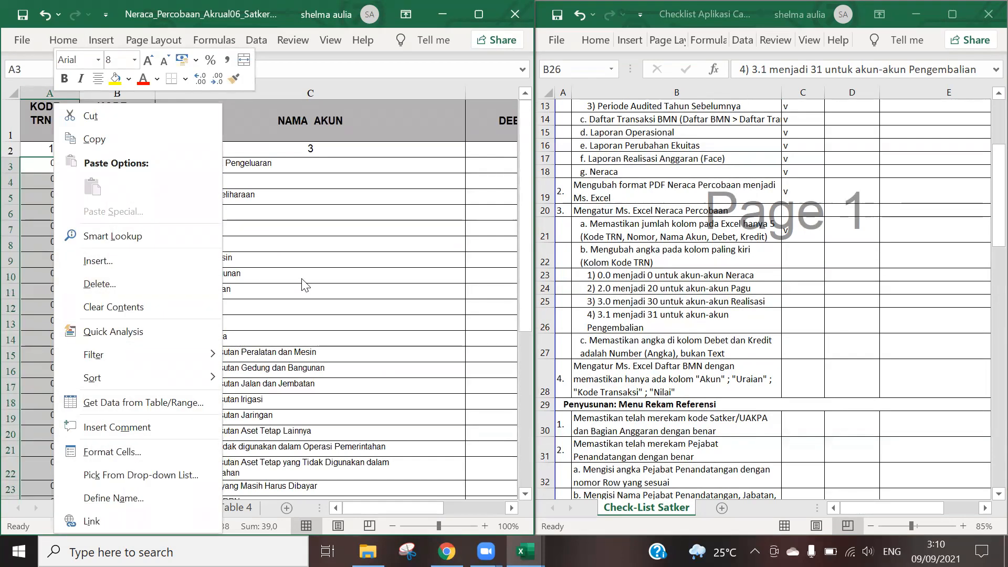
key("Escape")
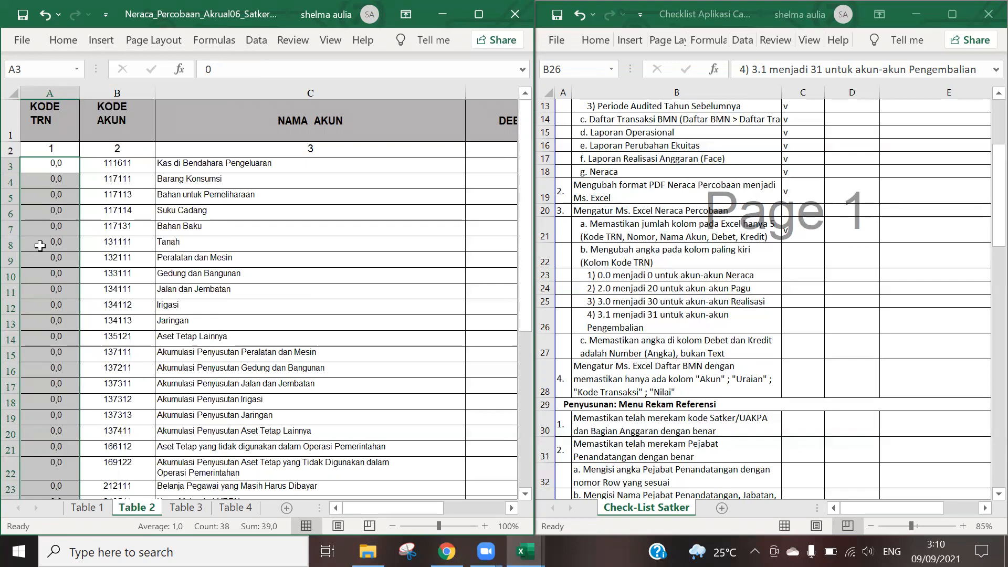
key("ctrl+h")
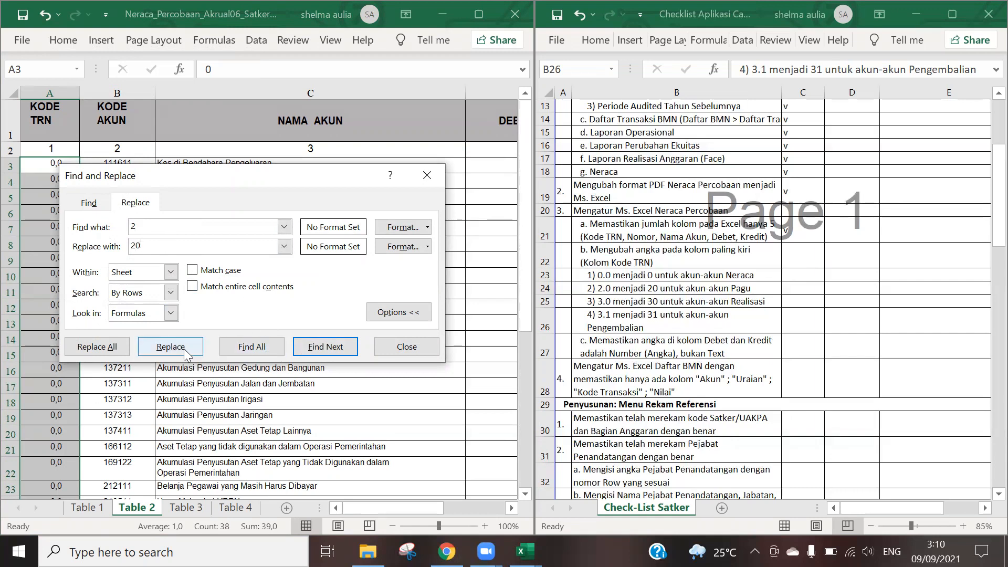
left_click(108, 349)
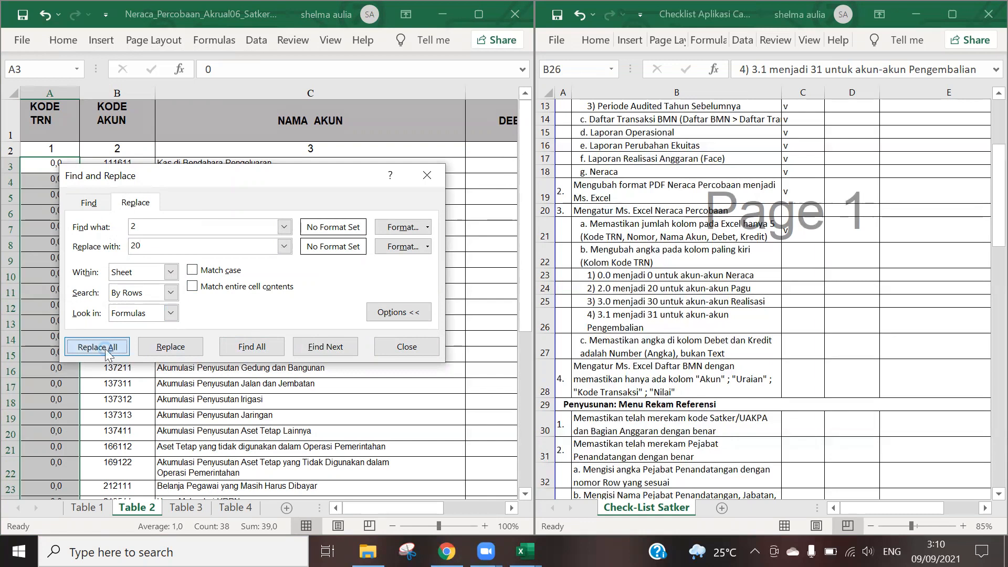
left_click(512, 324)
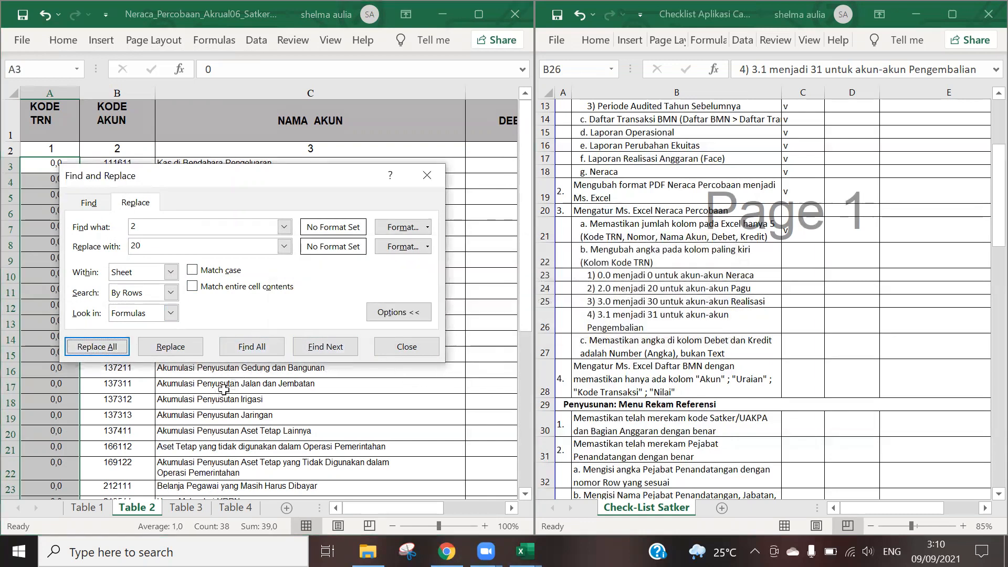
Replace every 3 with 30 in the selected KODE TRN codes of Table 2 and check the codes down to row 40
left_click(155, 224)
left_click(149, 245)
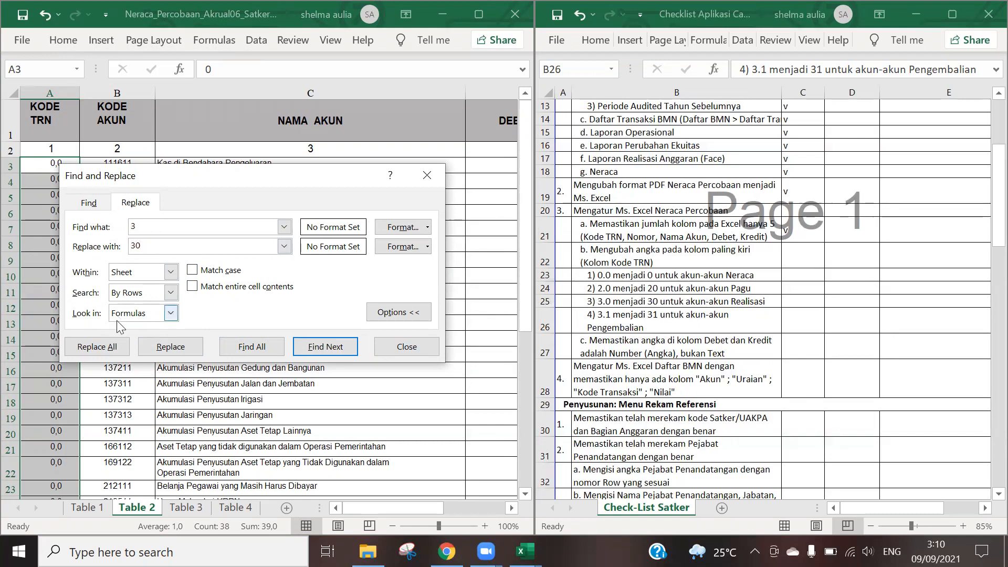
left_click(115, 347)
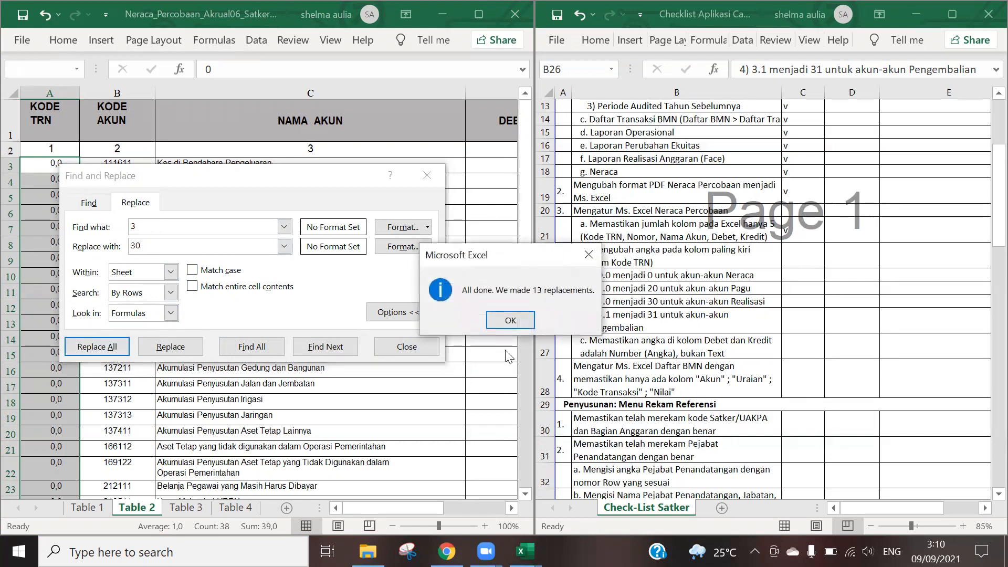
left_click(510, 320)
left_click(406, 346)
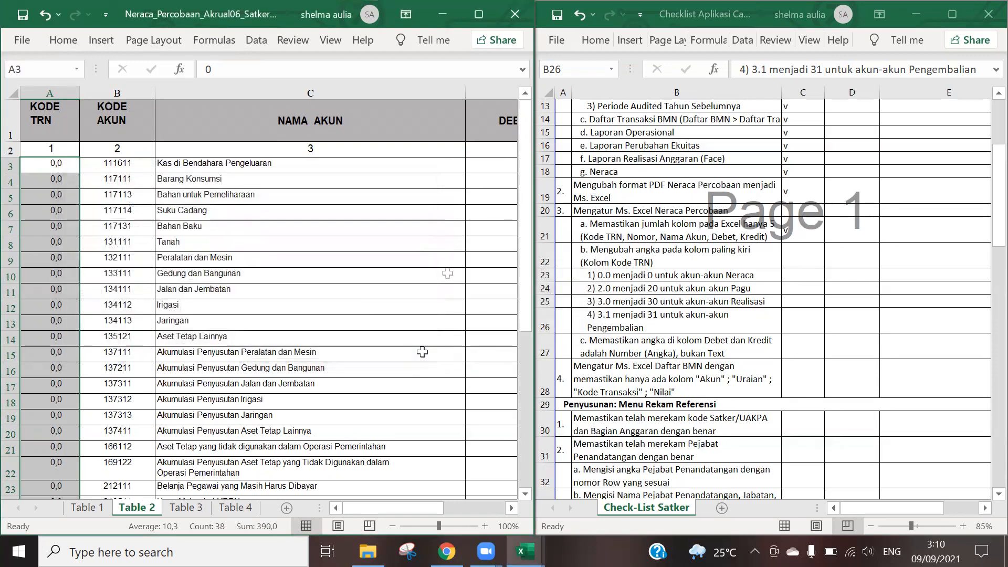
scroll(91, 280, "down", 6)
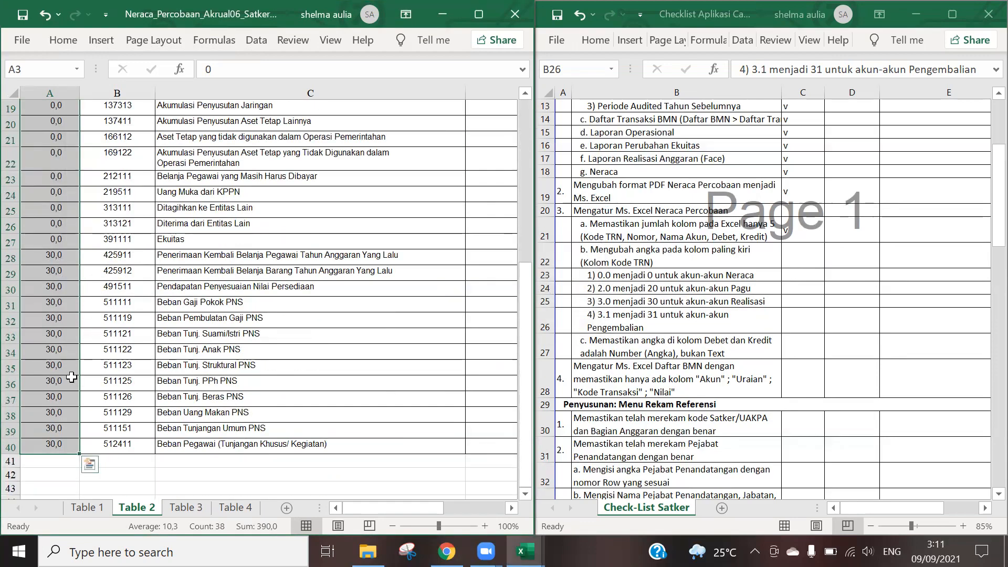
left_click(60, 445)
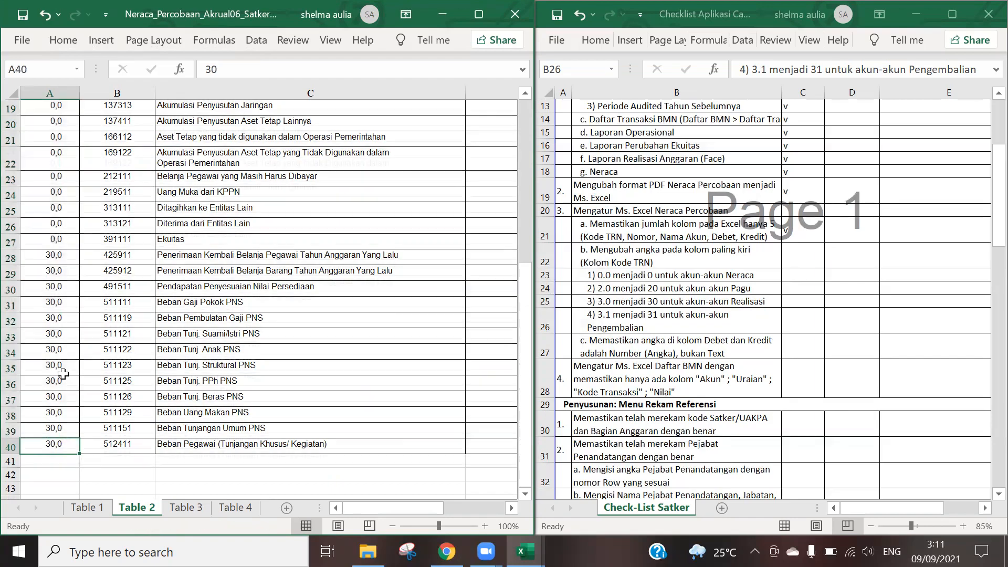
Format the KODE TRN codes in rows 3 to 40 of Table 2 with no decimal places and review the column
scroll(63, 374, "up", 6)
left_click_drag(50, 164, 56, 415)
left_click(63, 40)
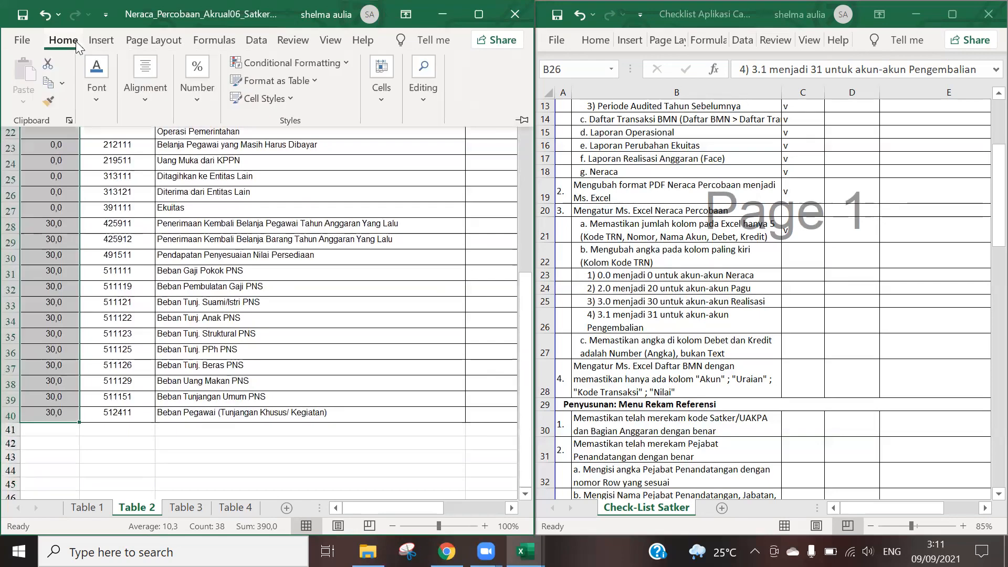
left_click(197, 87)
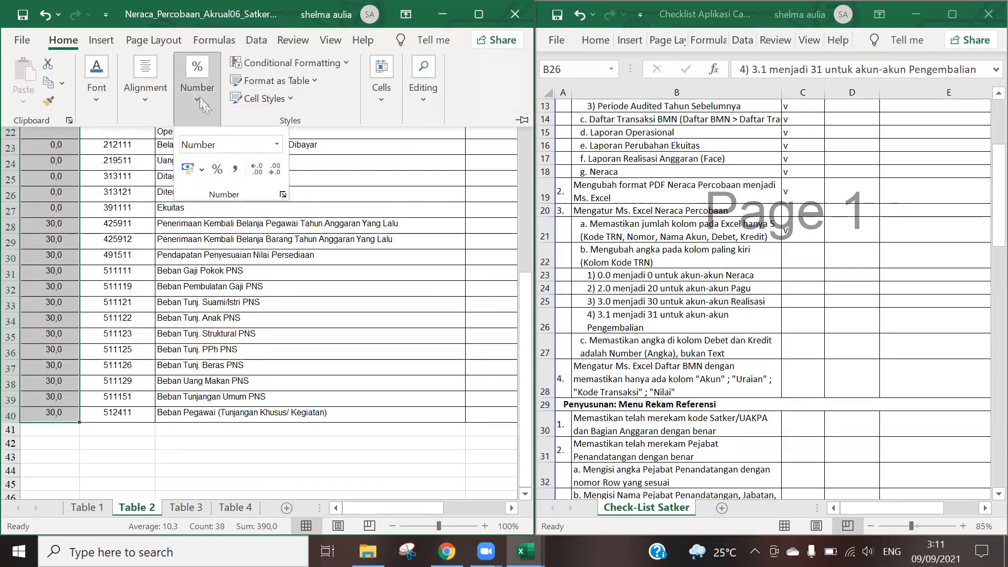
left_click(274, 181)
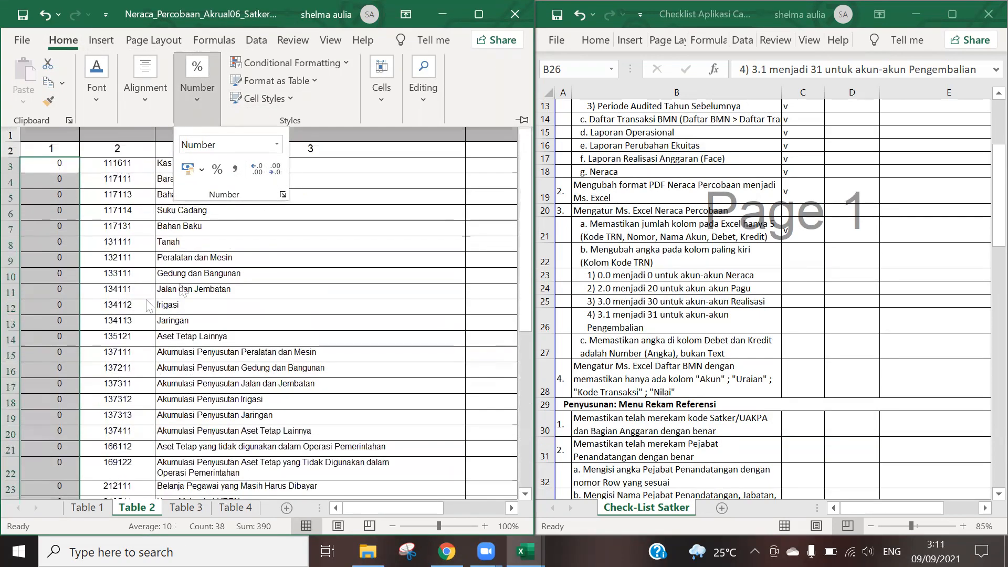
left_click(47, 314)
scroll(58, 282, "down", 9)
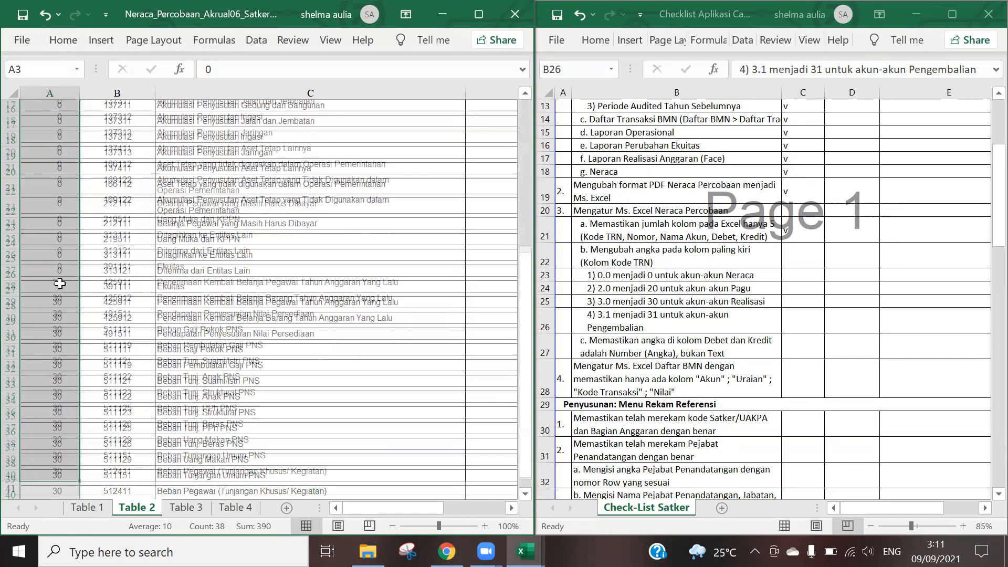
scroll(58, 283, "up", 9)
left_click(218, 297)
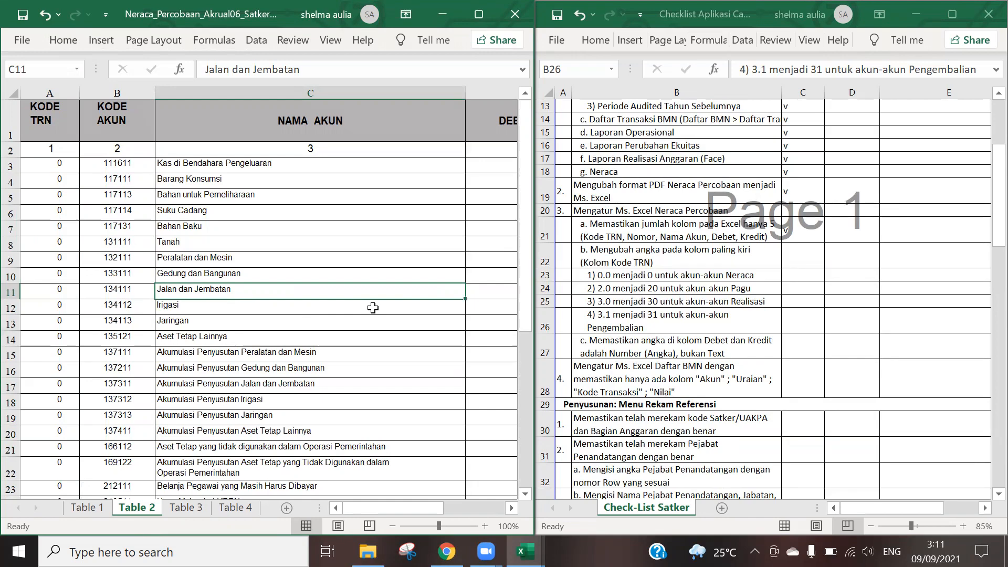
scroll(304, 293, "down", 6)
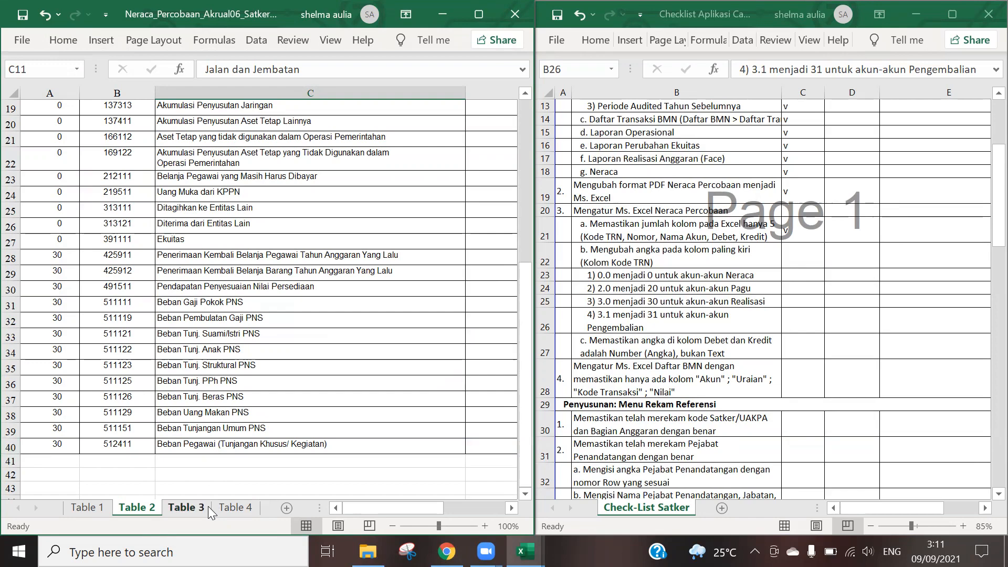
Look over Table 3, and in Table 4 replace every 3 with 30 in the KODE TRN codes, cells A3 to A19
left_click(181, 506)
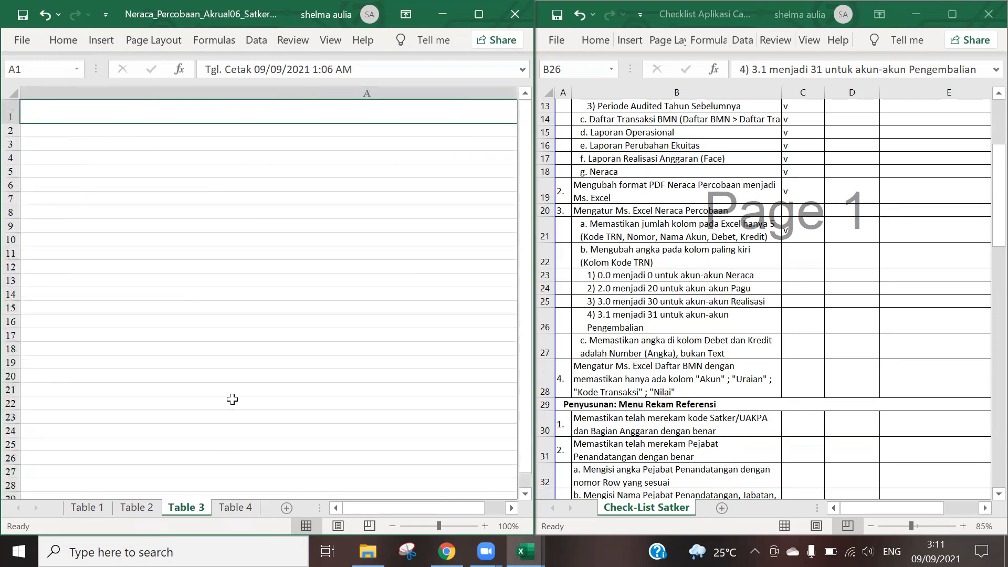
left_click(241, 507)
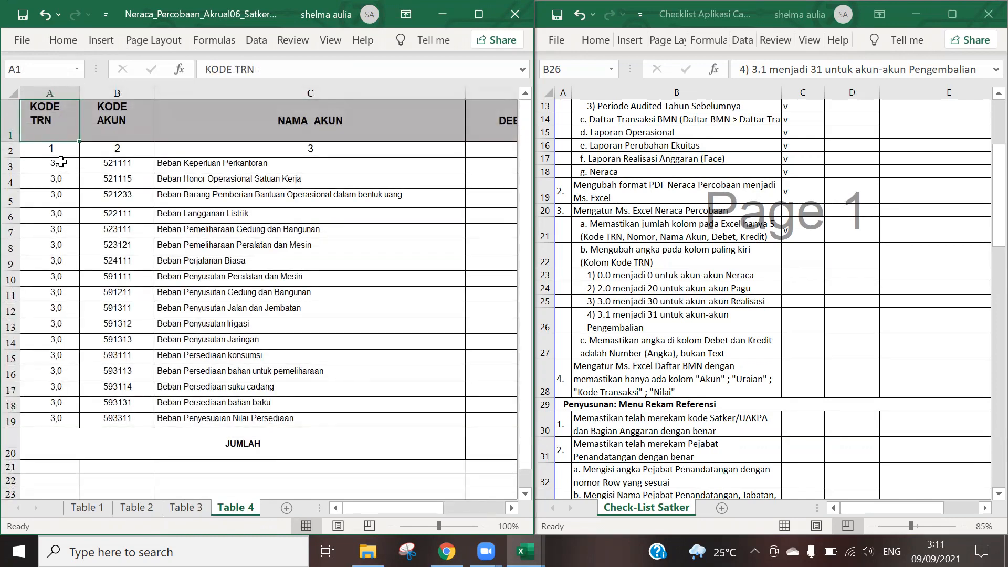
left_click_drag(61, 163, 54, 419)
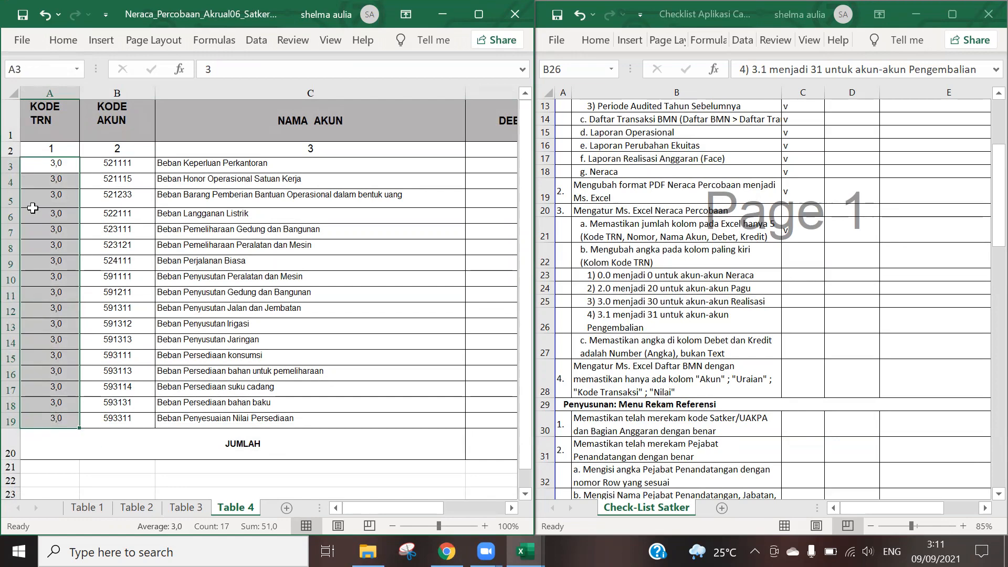
key("ctrl+h")
left_click(161, 264)
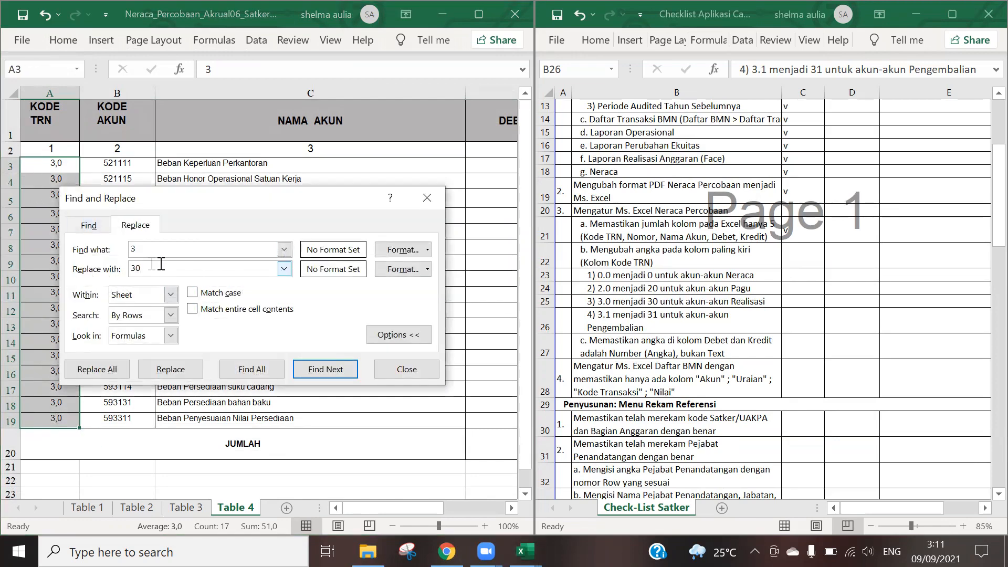
left_click(101, 370)
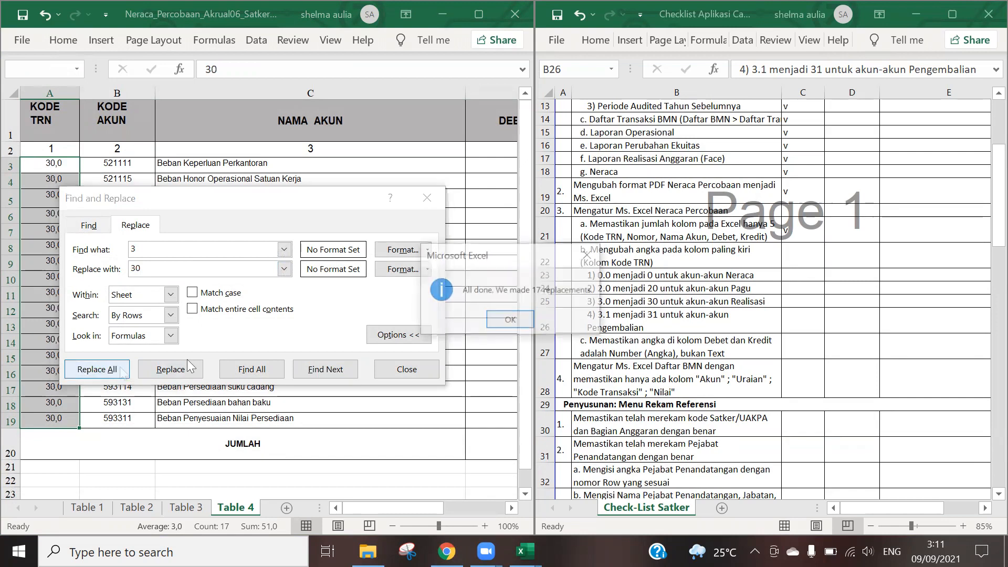
left_click(525, 326)
key("Escape")
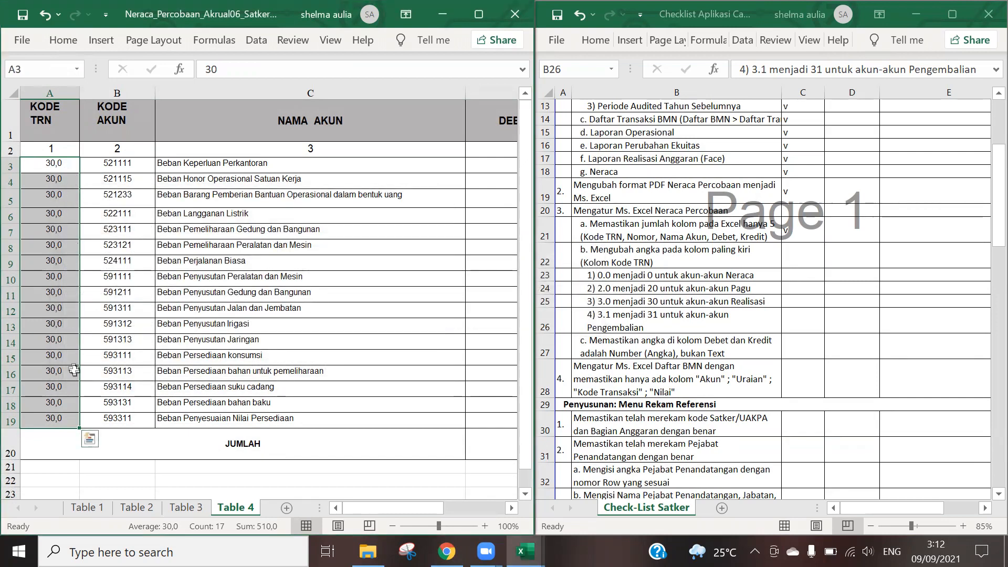
Format the KODE TRN codes of Table 4 with no decimal places and return to the Table 2 sheet
left_click(63, 41)
left_click(198, 78)
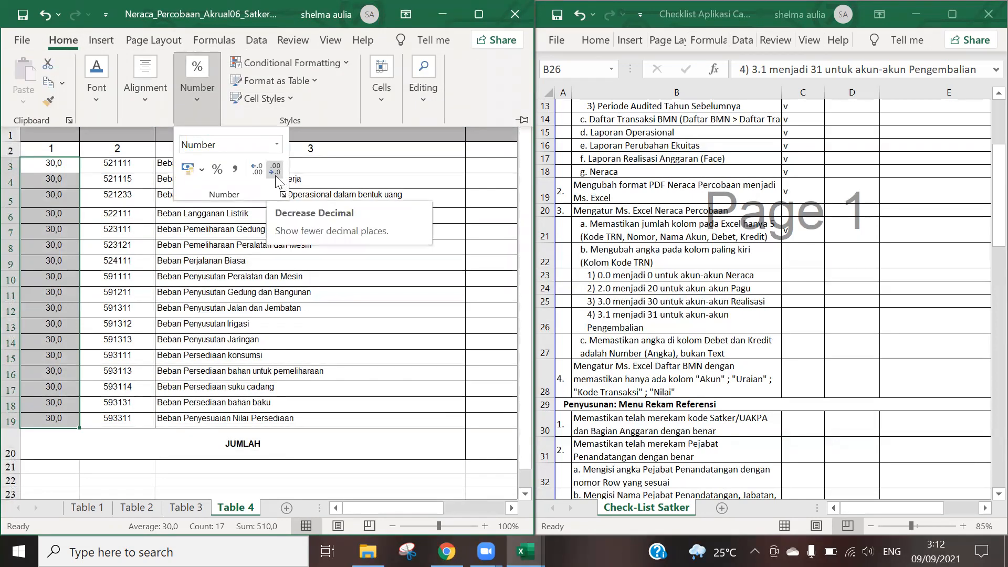
left_click(274, 169)
left_click(117, 264)
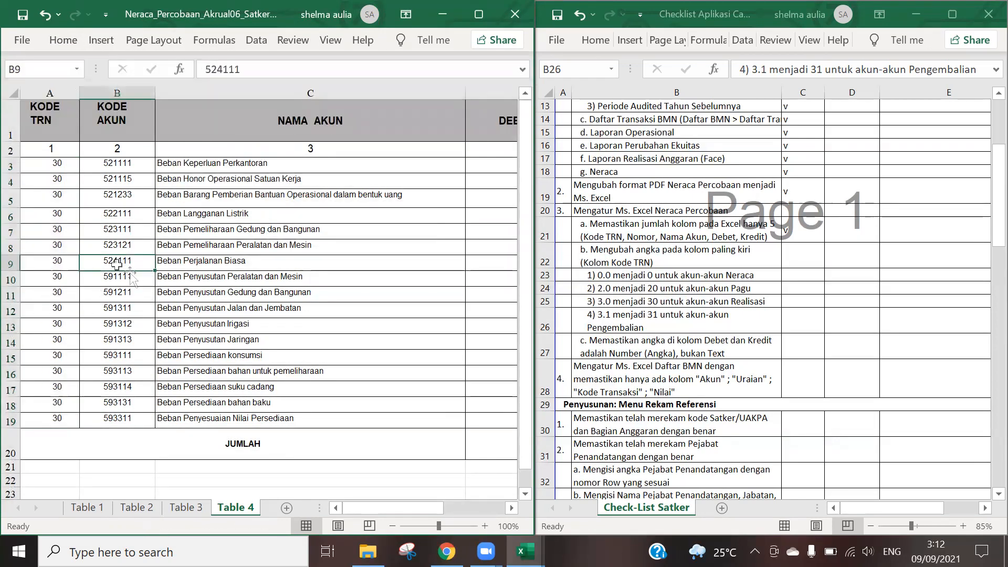
left_click(138, 506)
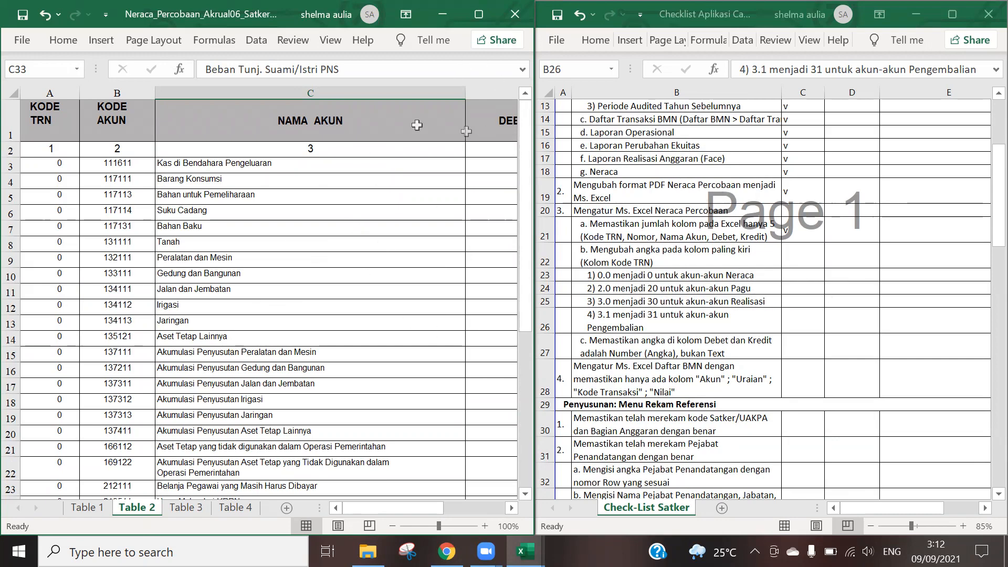
In the checklist, mark sub-items 1 to 4 of item 3b about converting the KODE TRN codes with v
left_click(803, 278)
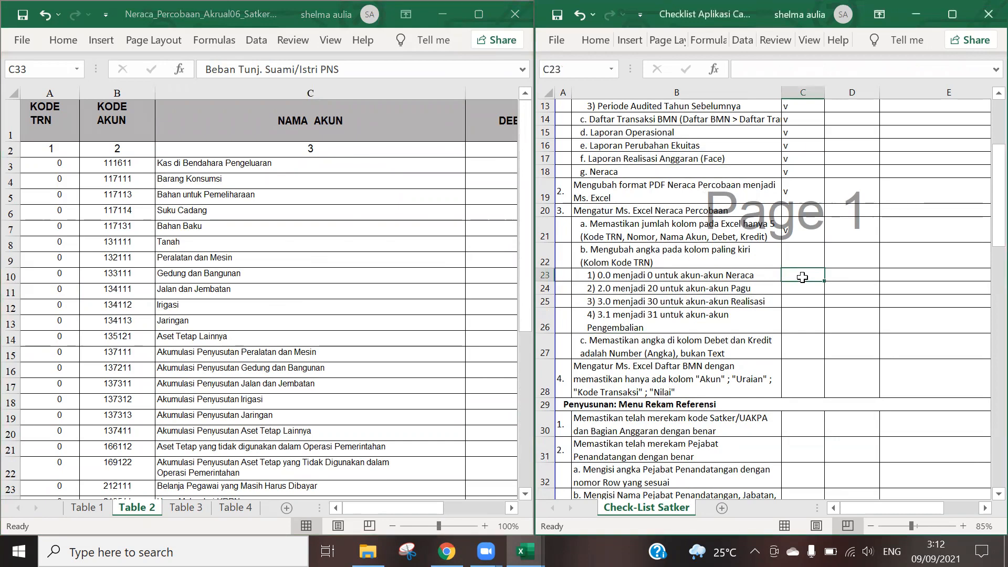
type("v")
key("Return")
type("v")
key("Return")
type("v")
key("Return")
type("v")
key("Return")
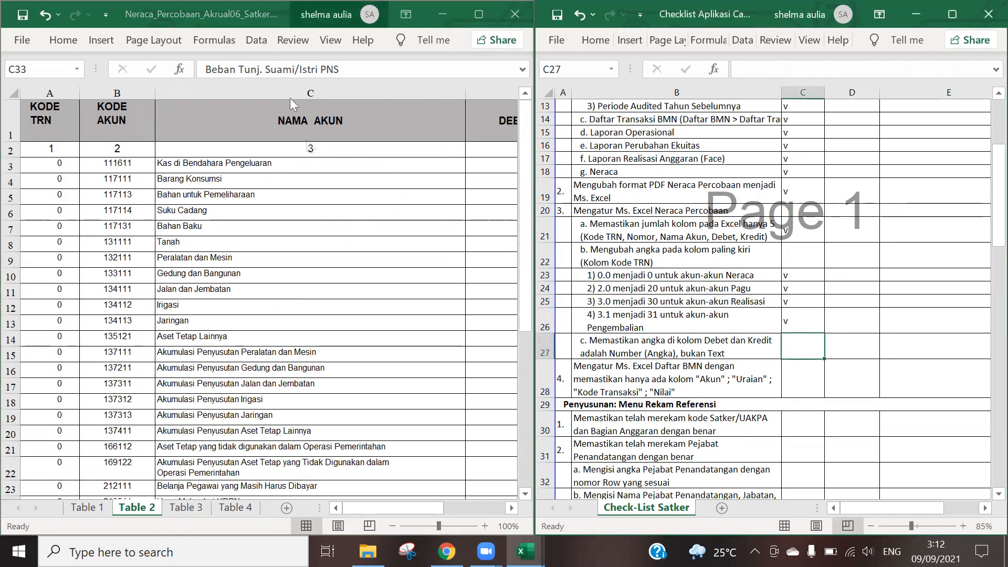
Check that the Debet and Kredit figures in Table 2 are stored as numbers, inspecting several Debet cells
left_click(620, 356)
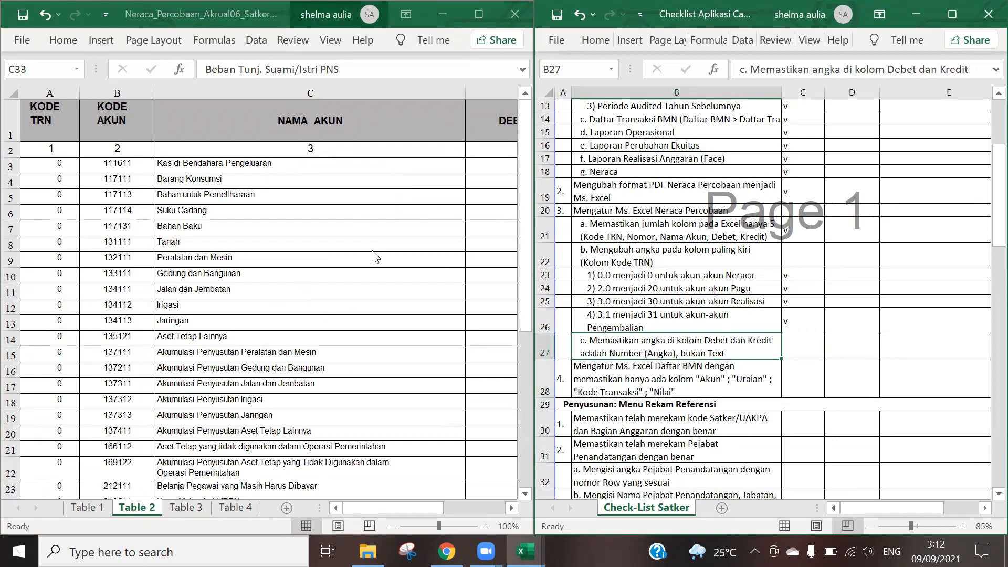
left_click(473, 195)
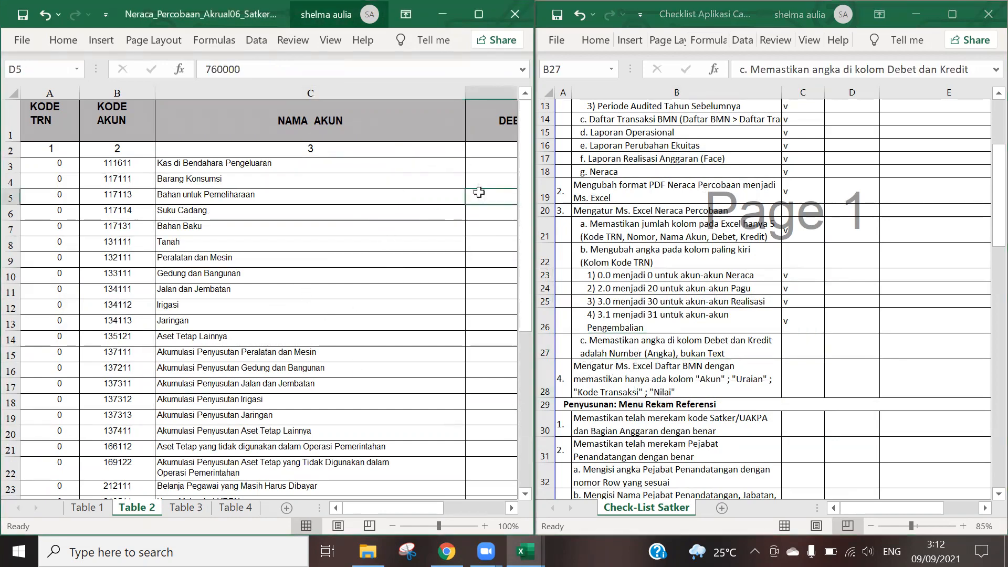
scroll(479, 191, "right", 3)
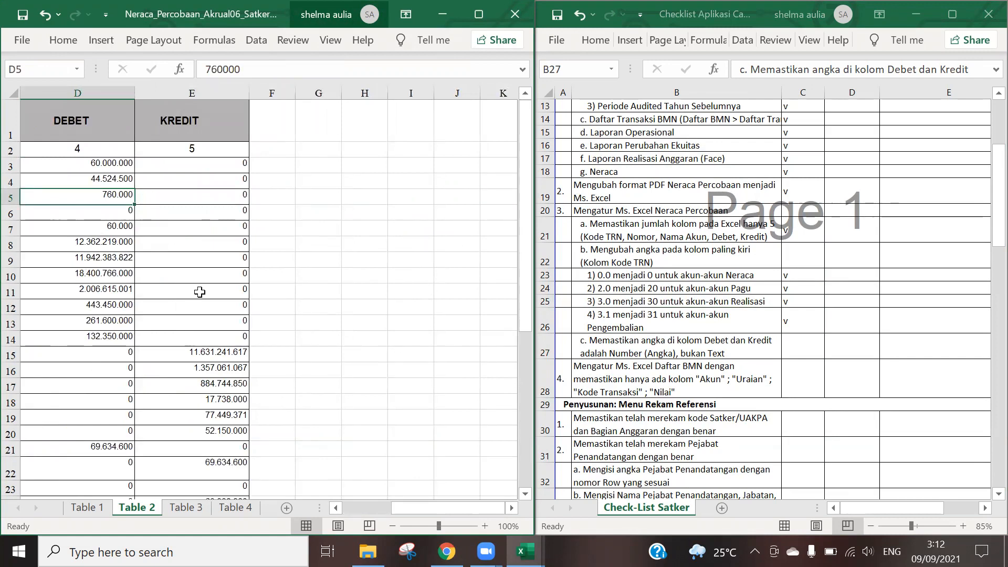
left_click(336, 508)
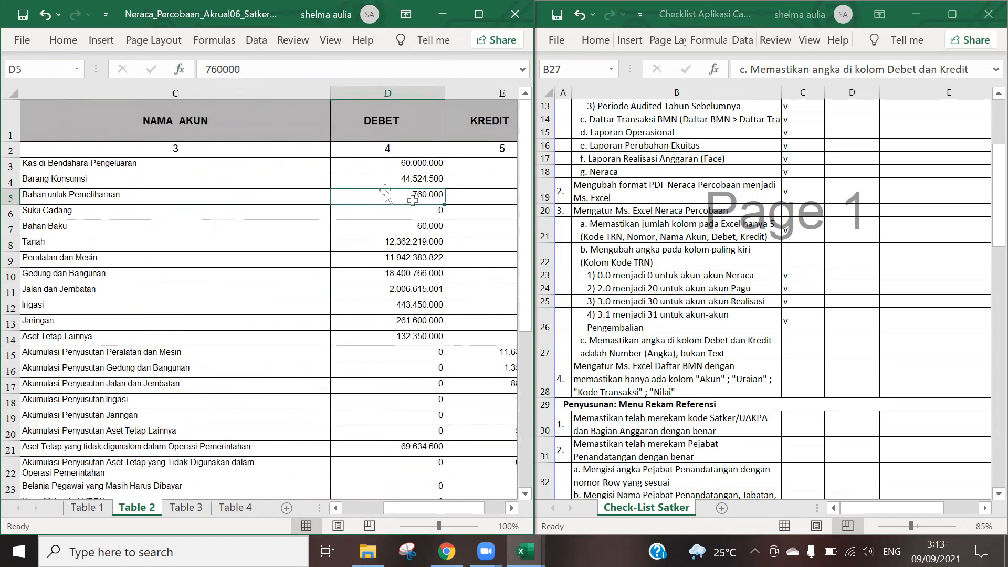
left_click(390, 169)
left_click(399, 181)
left_click(407, 201)
left_click(402, 242)
left_click(403, 285)
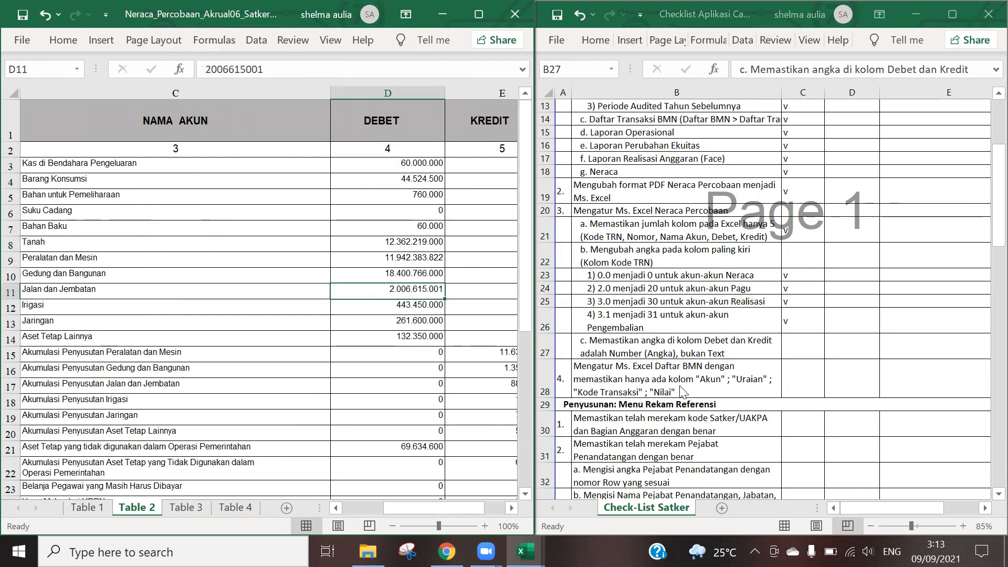
left_click(435, 212)
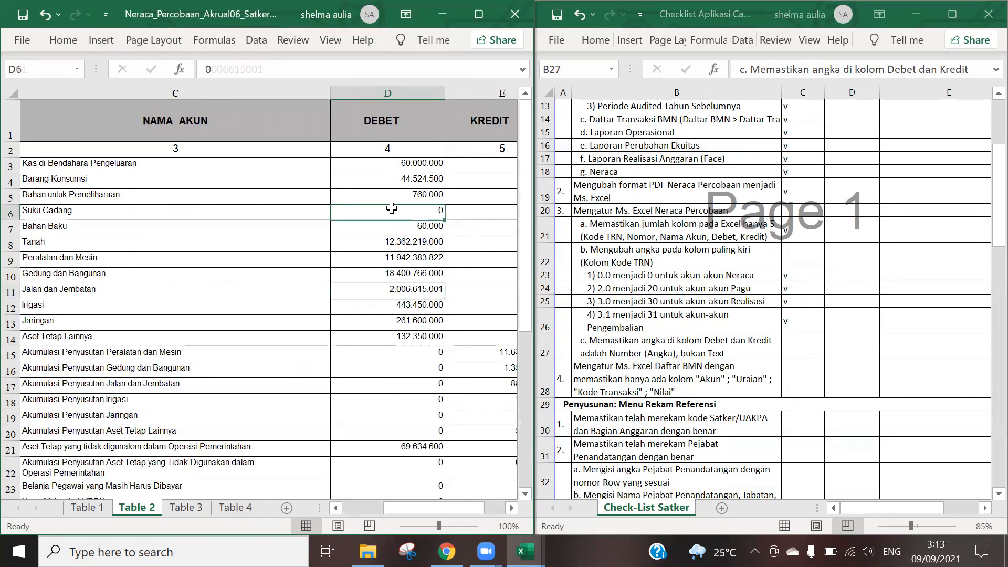
In the checklist, mark item 3c about Debet and Kredit being numbers with v
left_click(805, 352)
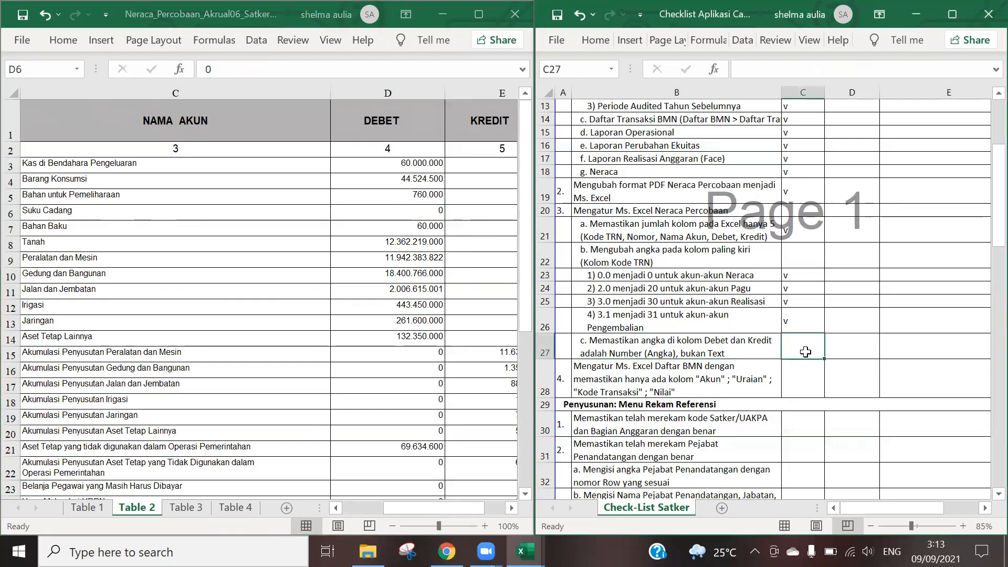
type("v")
key("Return")
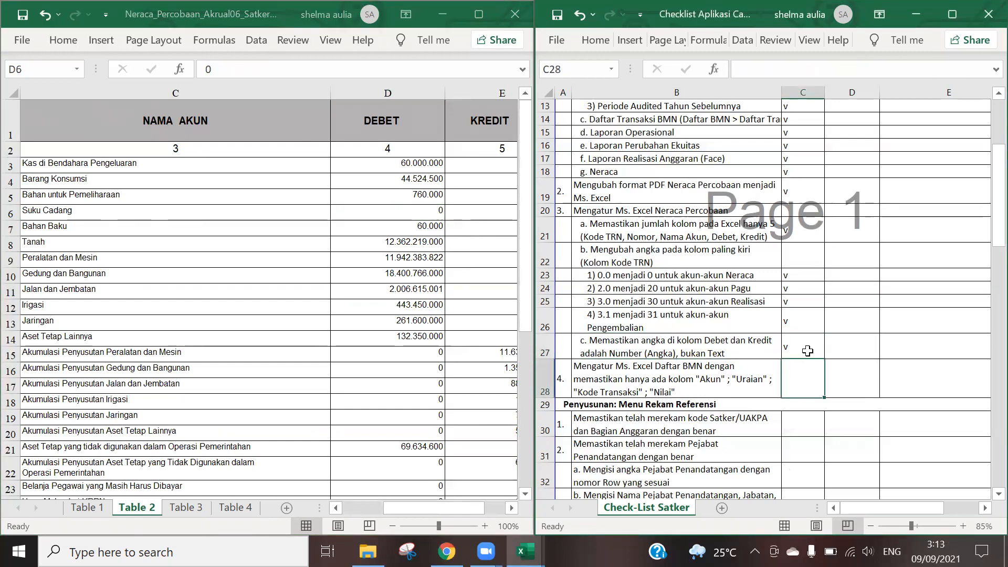
left_click(808, 350)
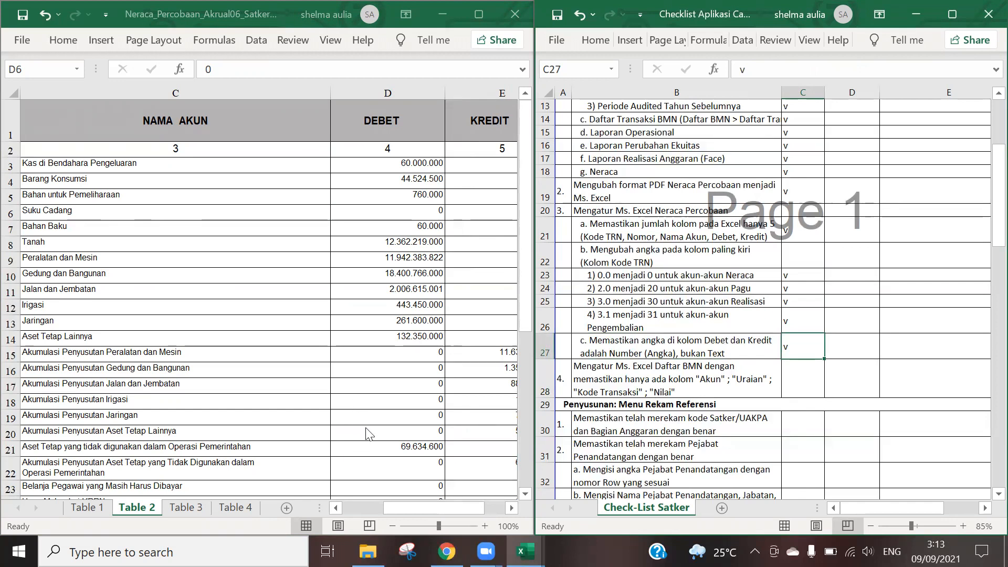
View the Table 4 sheet and open the converted Excel workbook of Neraca_Percobaan_Akrual06_Satker626376_2021
left_click(412, 502)
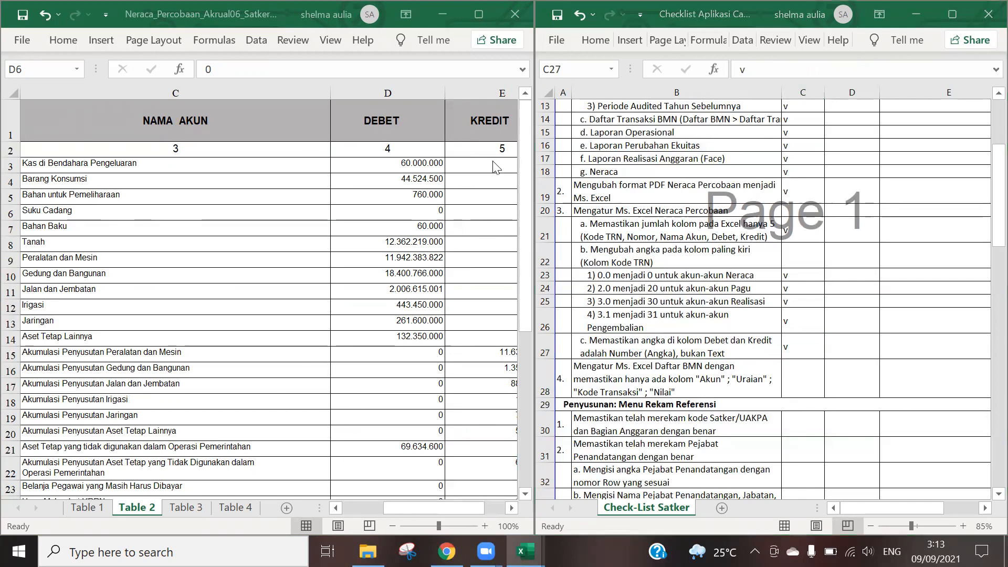
left_click(235, 508)
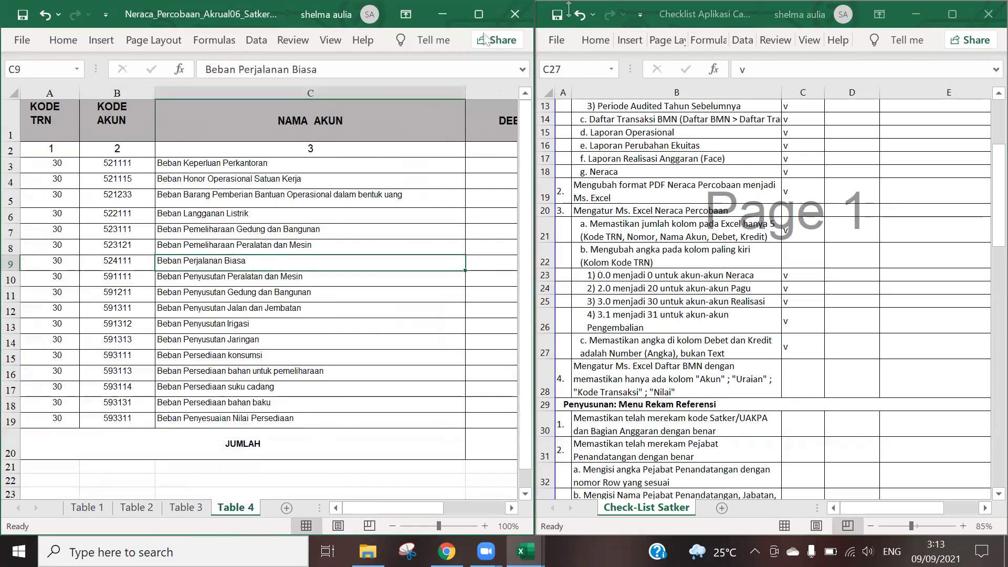
left_click(442, 14)
double_click(292, 252)
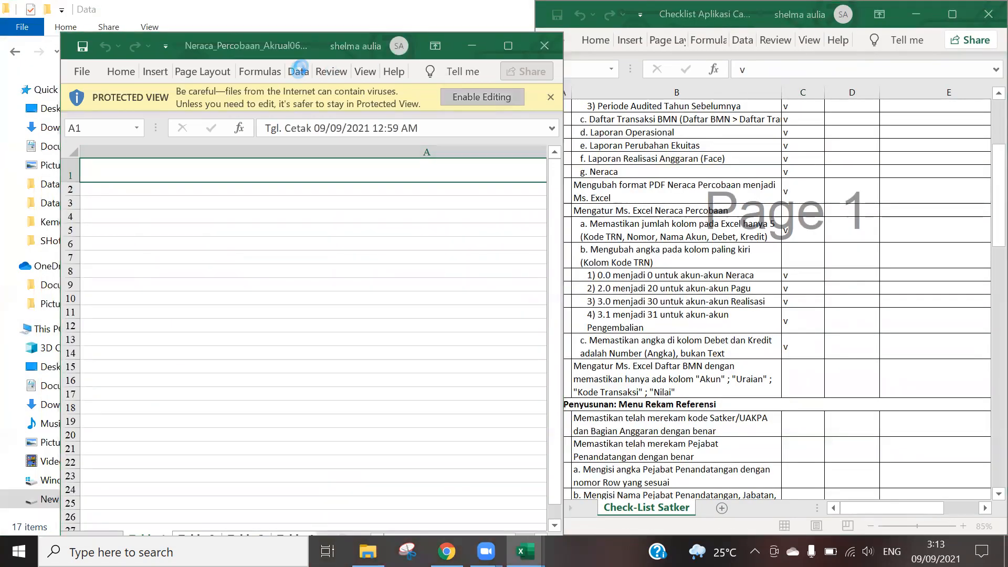
In Table 2, replace every 3 with 30 in the KODE TRN codes, cells A3 to A41
left_click(138, 507)
left_click_drag(52, 164, 52, 472)
key("ctrl+h")
key("Tab")
left_click(97, 392)
key("Return")
left_click(407, 392)
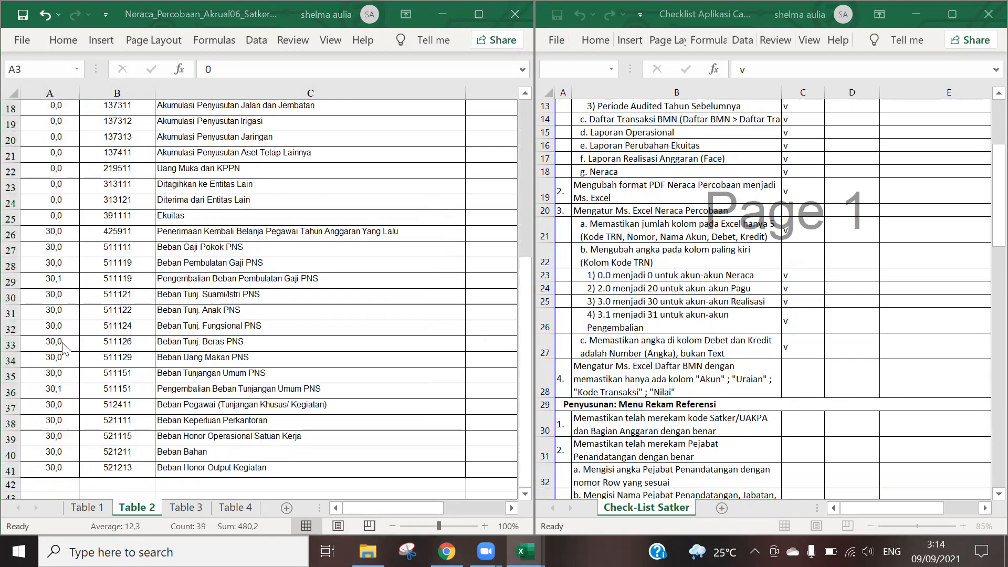
Set the KODE TRN codes of the two Pengembalian accounts in A36 and A29 to 31
left_click(68, 389)
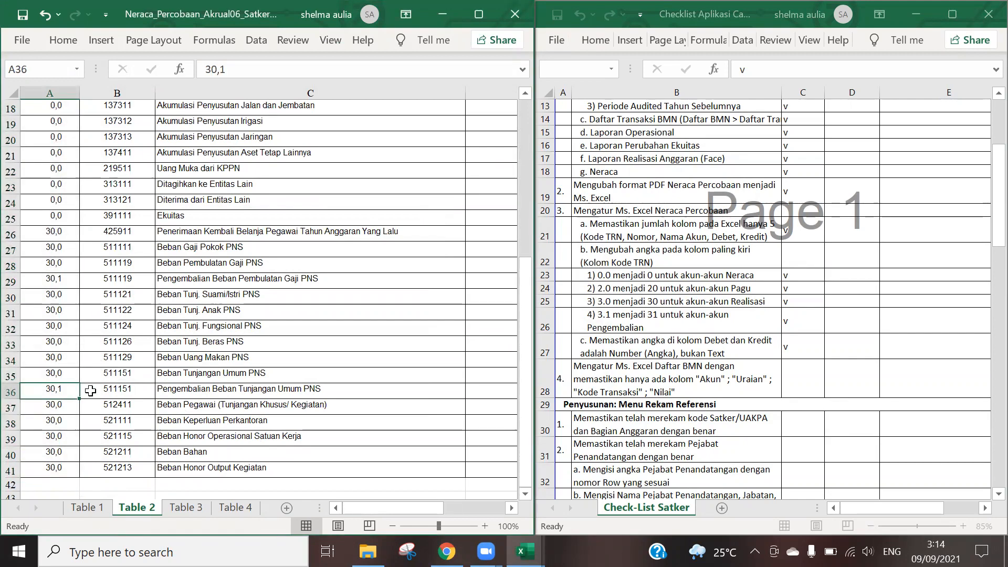
type("31")
key("Return")
key("Up")
key("Up")
key("Up")
key("Up")
key("Up")
key("Up")
key("Up")
key("Up")
type("31")
key("Return")
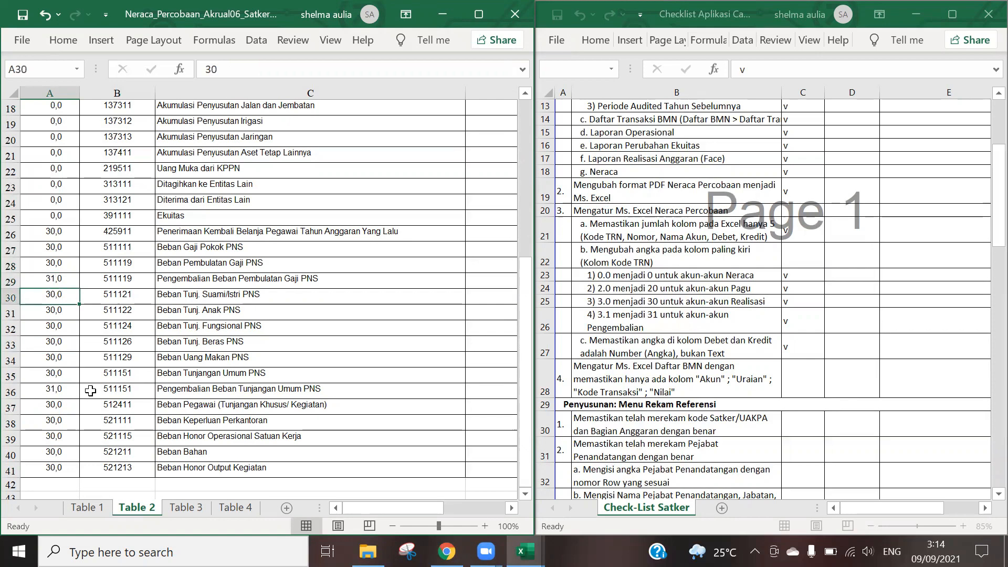
In Table 4, replace every 3 with 30 in the KODE TRN codes, cells A3 to A17
scroll(58, 430, "up", 6)
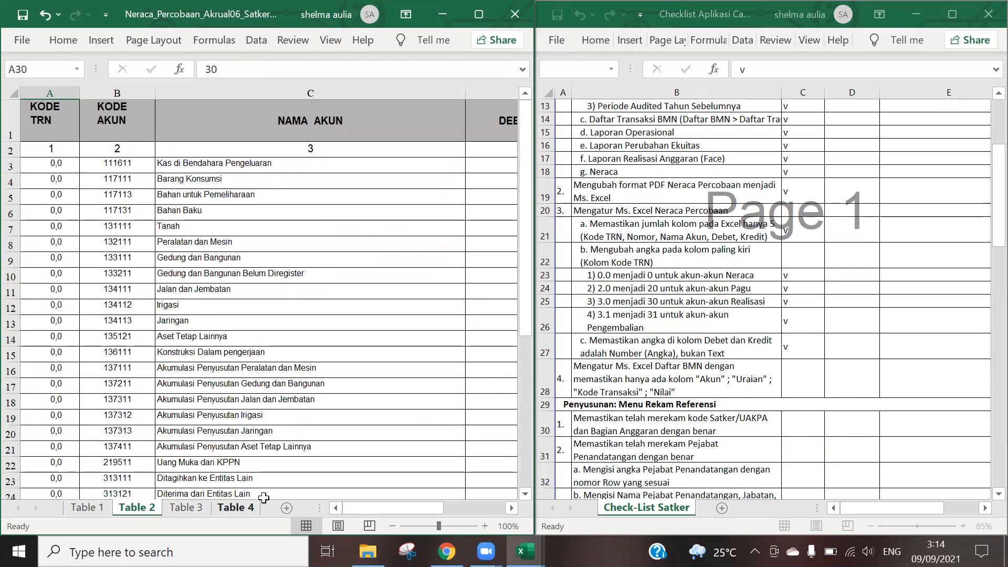
left_click(246, 510)
left_click_drag(59, 164, 73, 388)
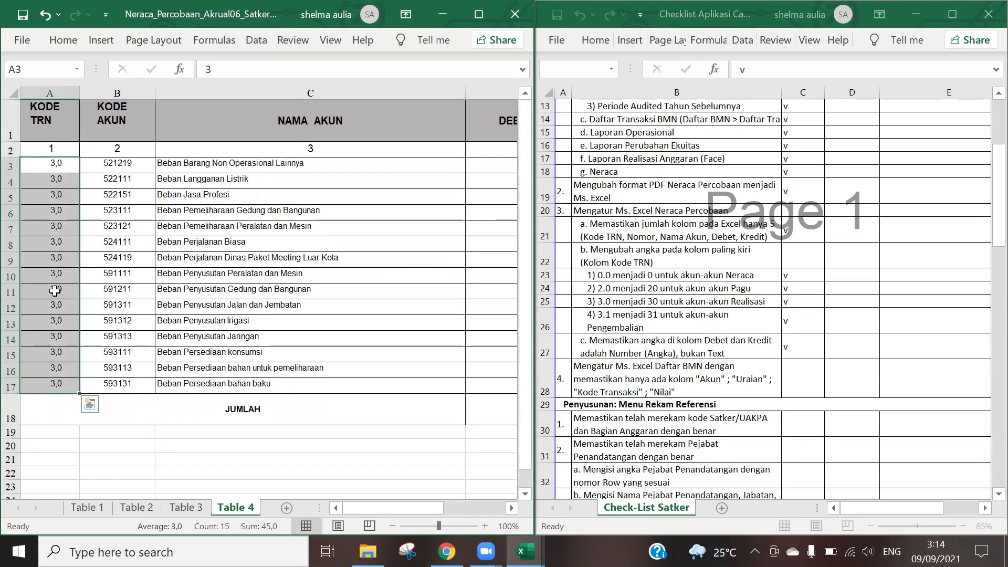
key("ctrl+h")
left_click(97, 414)
left_click(572, 321)
left_click(405, 417)
Format the KODE TRN codes of Table 2 and Table 4 with no decimal places
left_click(137, 507)
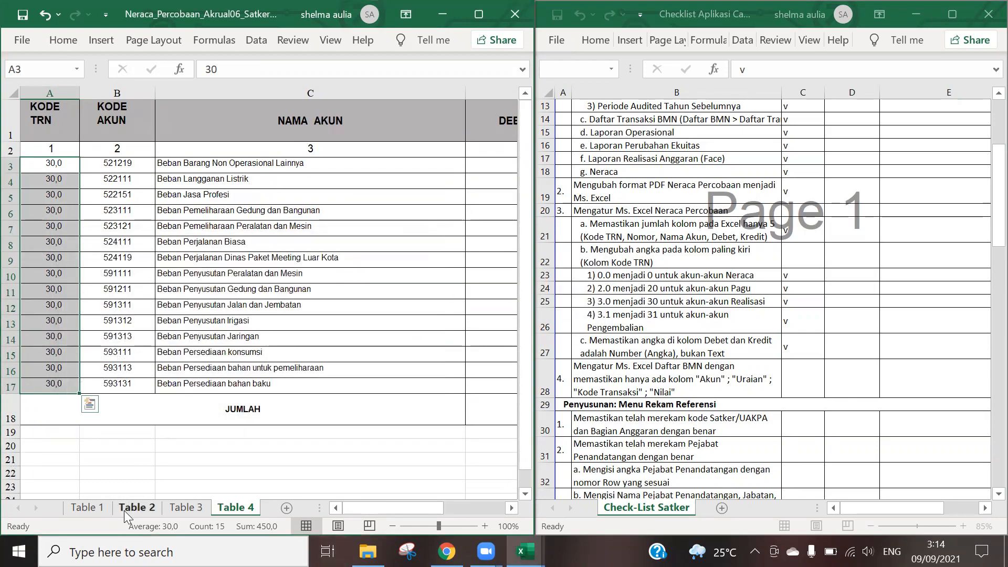
left_click(63, 40)
left_click(205, 105)
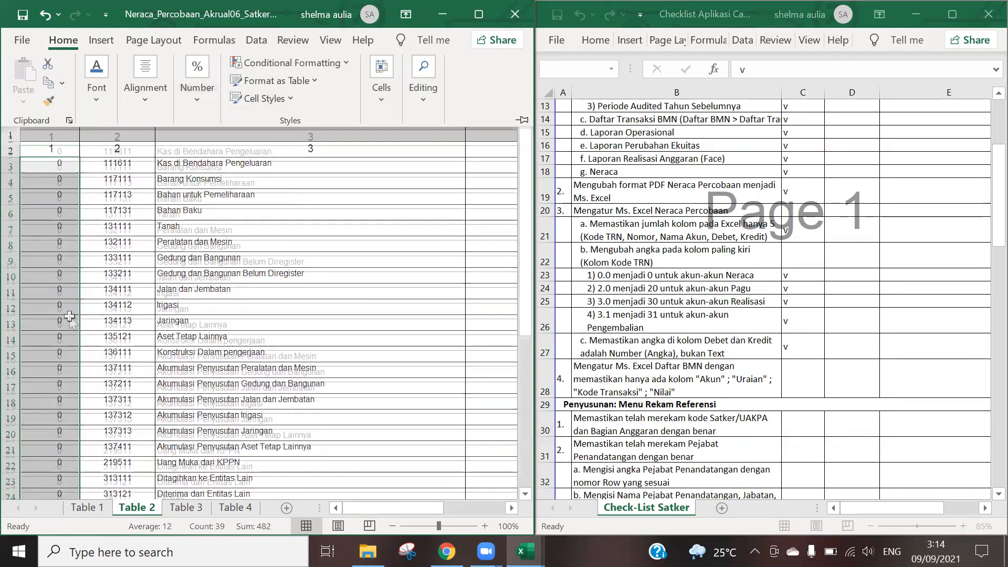
left_click(234, 507)
left_click(63, 40)
left_click(145, 99)
left_click(197, 94)
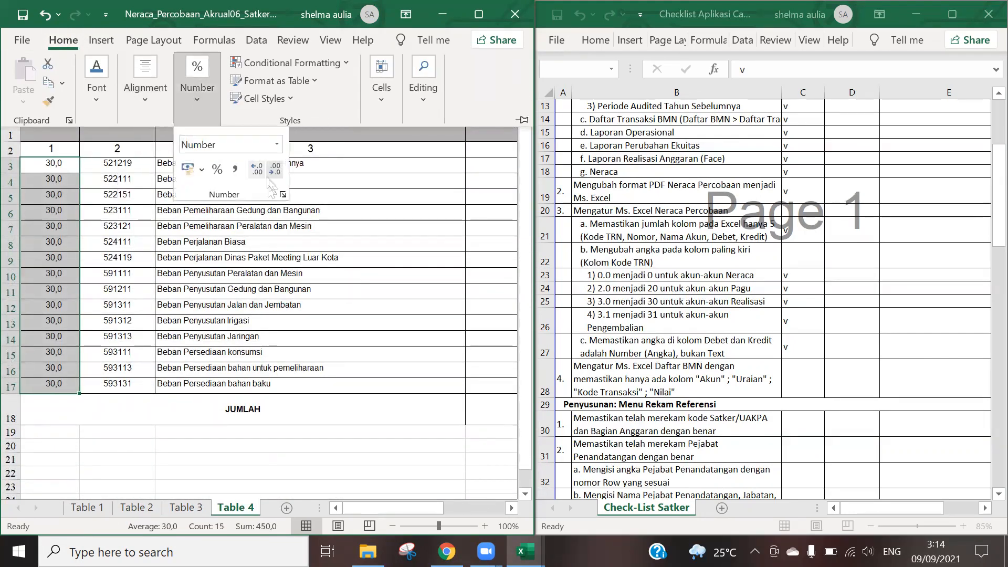
left_click(278, 167)
left_click(491, 165)
Review Table 2, save the workbook and open the converted Neraca_Percobaan_Akrual12_Satker626376 workbook
left_click(137, 507)
left_click(352, 310)
key("ctrl+s")
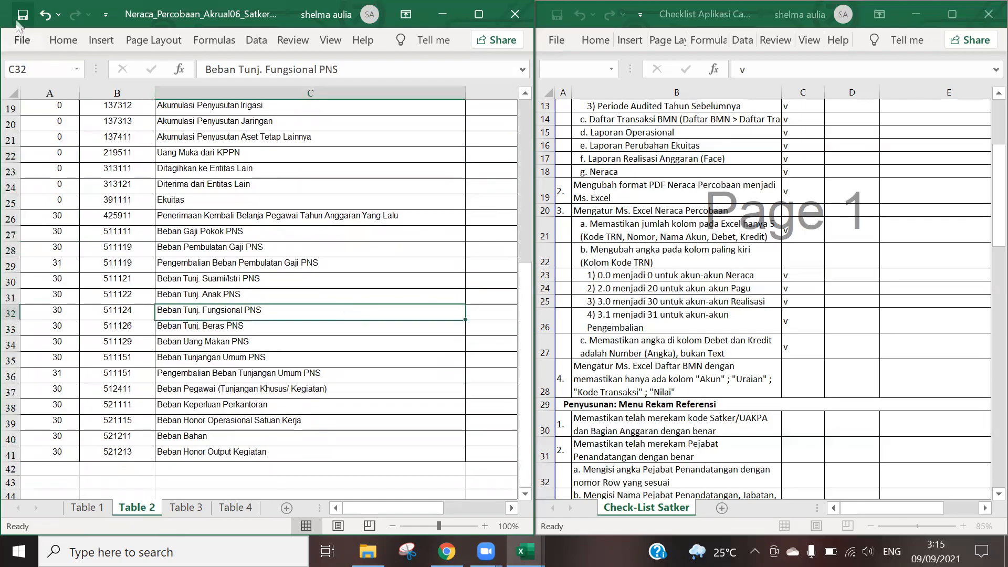
scroll(347, 273, "up", 6)
left_click(345, 244)
key("ctrl+w")
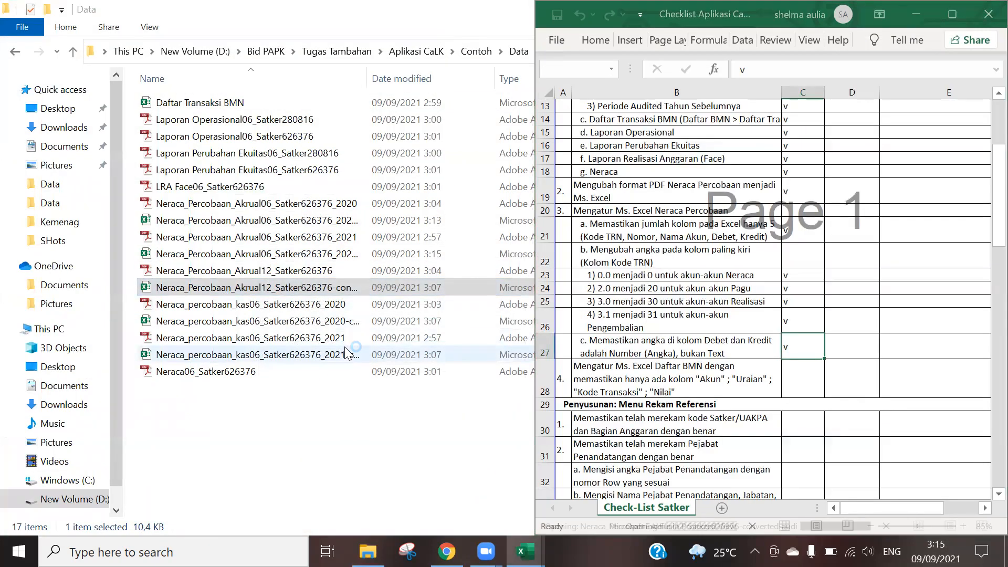
key("Return")
In Table 2 of the Akrual12 workbook, replace every 3 with 30 in cells A3 to A40
left_click(136, 507)
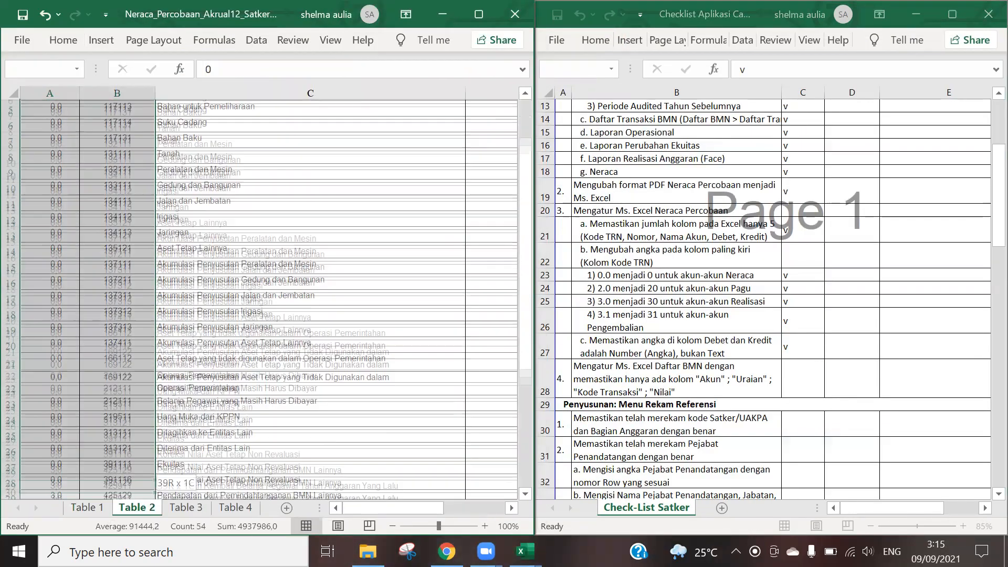
scroll(263, 294, "down", 5)
key("ctrl+h")
left_click(97, 437)
left_click(509, 320)
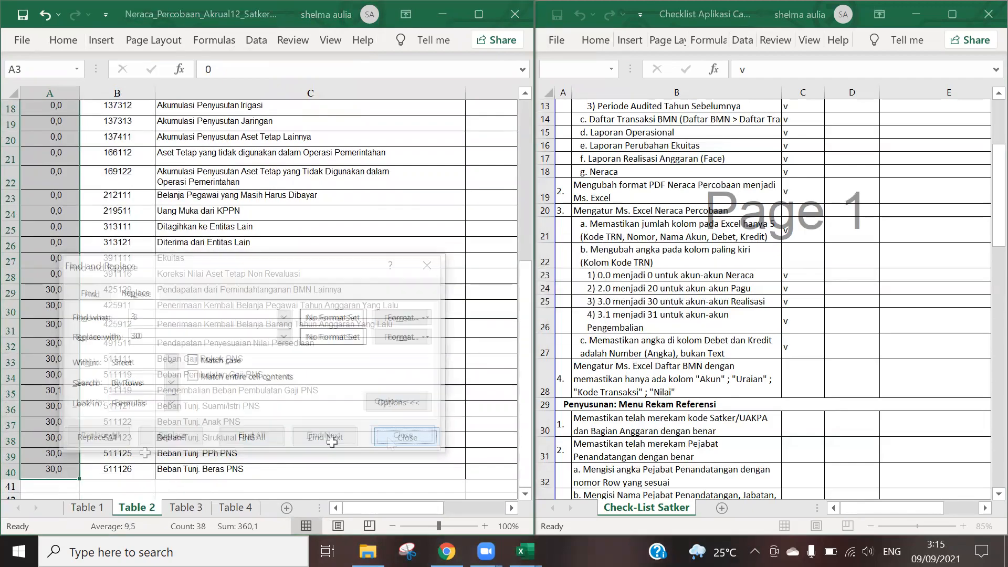
left_click(407, 437)
Set the Pengembalian Beban Pembulatan Gaji PNS code to 31 and format the Table 2 KODE TRN codes with no decimal places
left_click(55, 394)
left_click(55, 410)
scroll(69, 181, "up", 6)
left_click(50, 93)
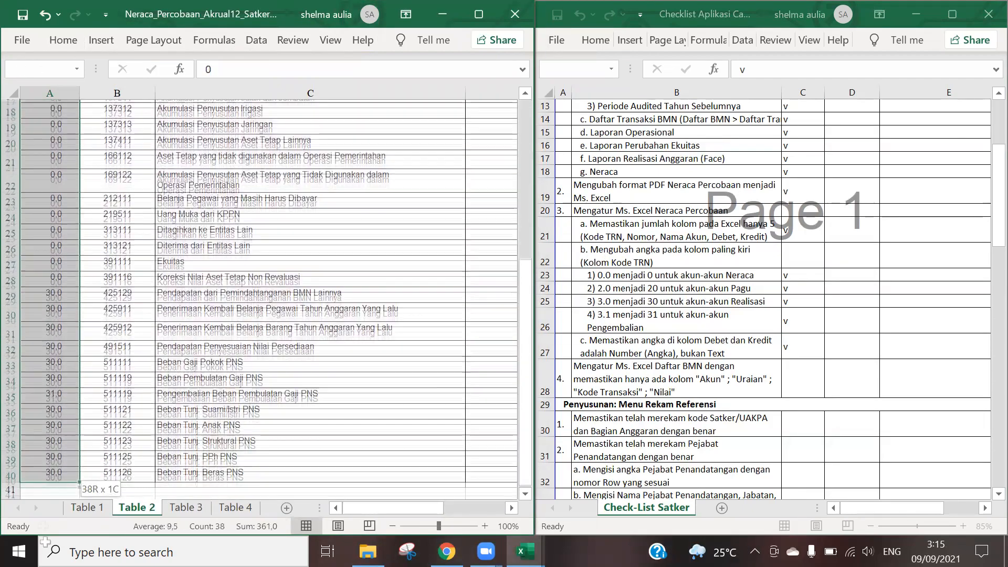
left_click(63, 39)
In Table 4 of the Akrual12 workbook, replace every 3 with 30 in cells A3 to A25
left_click(236, 507)
left_click(50, 121)
left_click(48, 163)
key("ctrl+shift+Down")
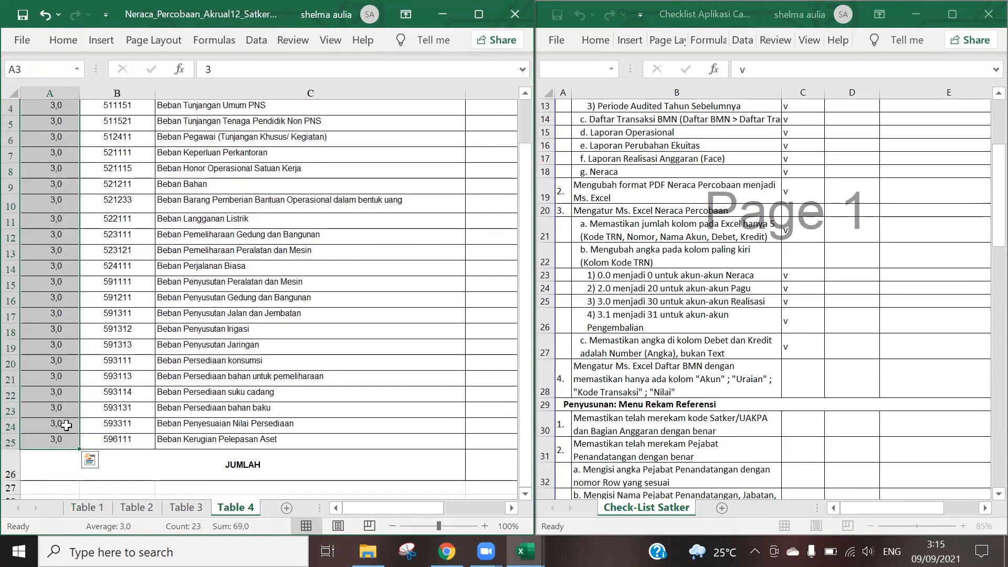
key("ctrl+h")
left_click(92, 519)
left_click(506, 320)
left_click(405, 519)
Format the KODE TRN codes of the Akrual12 Table 4 with no decimal places and return to Table 2
scroll(79, 250, "up", 5)
left_click(63, 40)
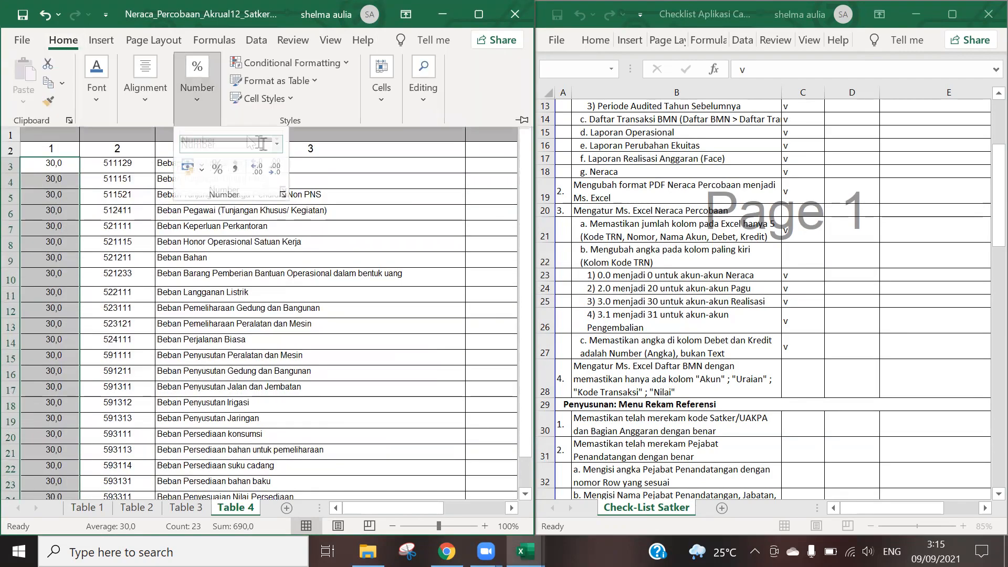
left_click(198, 67)
scroll(147, 262, "down", 5)
left_click(484, 248)
left_click(137, 508)
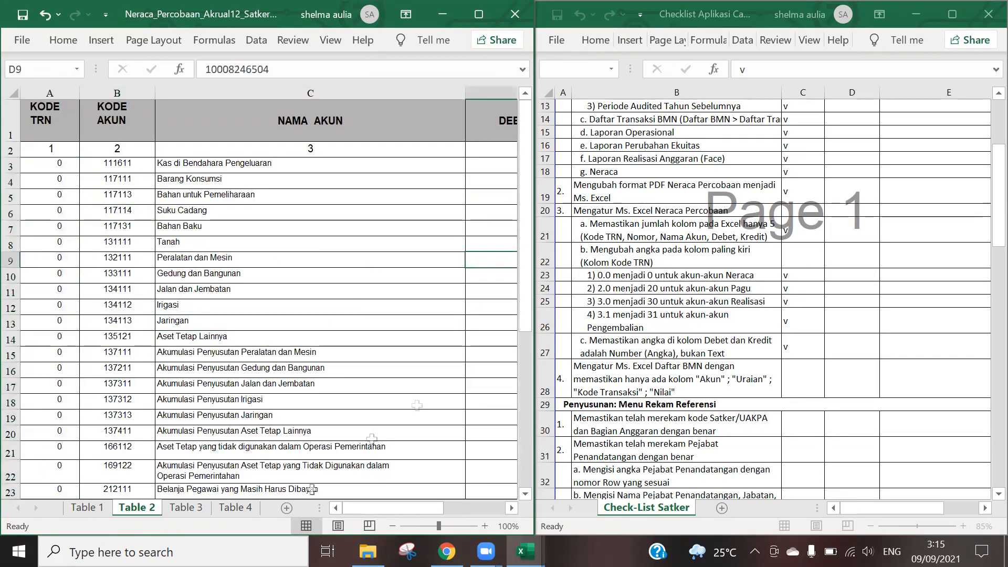
Open the converted Neraca_percobaan_kas06_Satker626376_2020 workbook and place it beside the checklist
left_click(442, 14)
double_click(257, 321)
left_click(515, 94)
key("super+Left")
In Table 2 of the kas06 2020 workbook, replace 3 with 30 and 2 with 20 in cells A3 to A40
left_click(136, 507)
left_click_drag(50, 108, 58, 461)
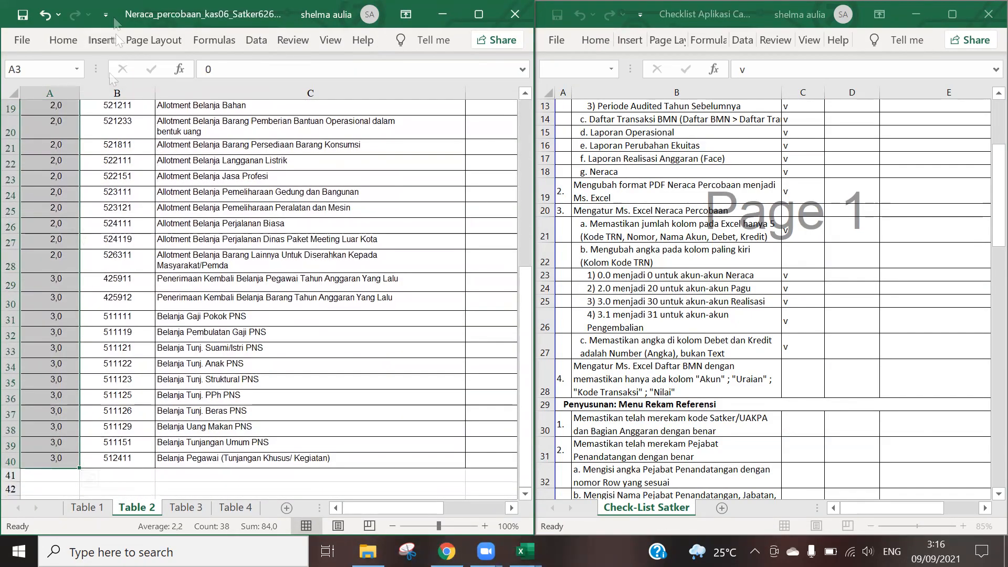
key("ctrl+h")
type("2")
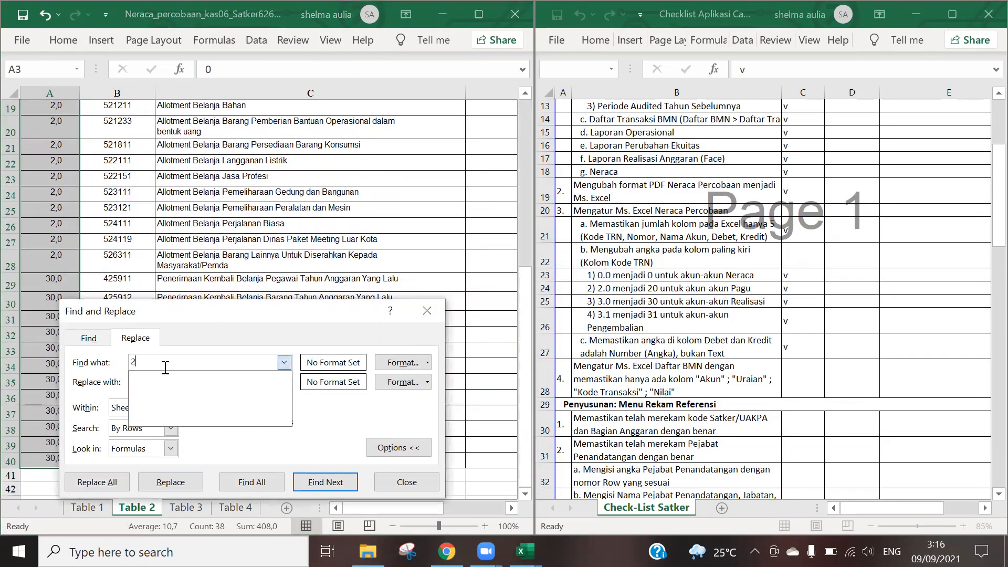
left_click(97, 482)
left_click(504, 314)
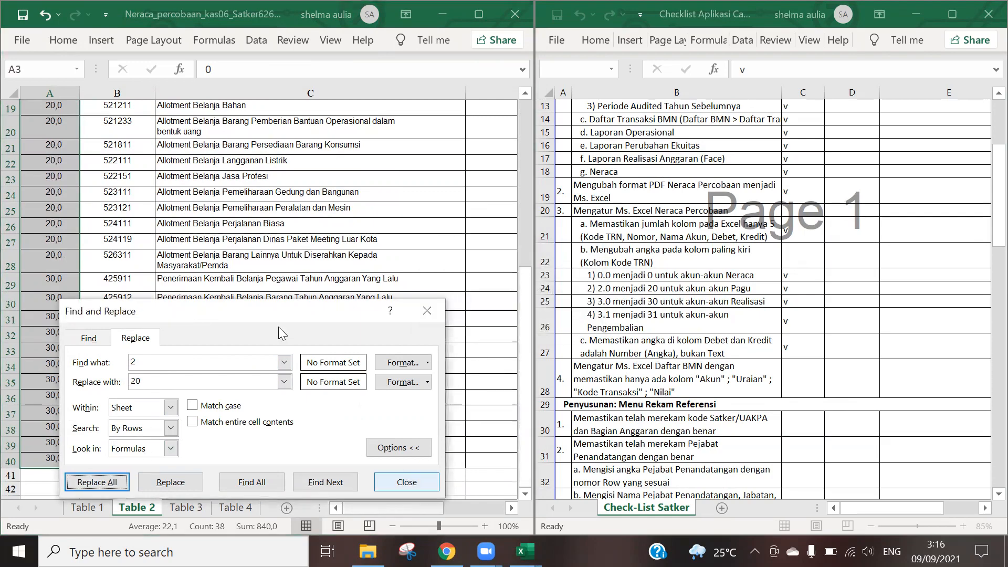
left_click(397, 483)
Format the KODE TRN codes of the kas06 2020 Table 2 with no decimal places and review the column
scroll(368, 420, "up", 6)
left_click(63, 40)
left_click(143, 79)
left_click(197, 78)
left_click(274, 169)
scroll(197, 493, "down", 4)
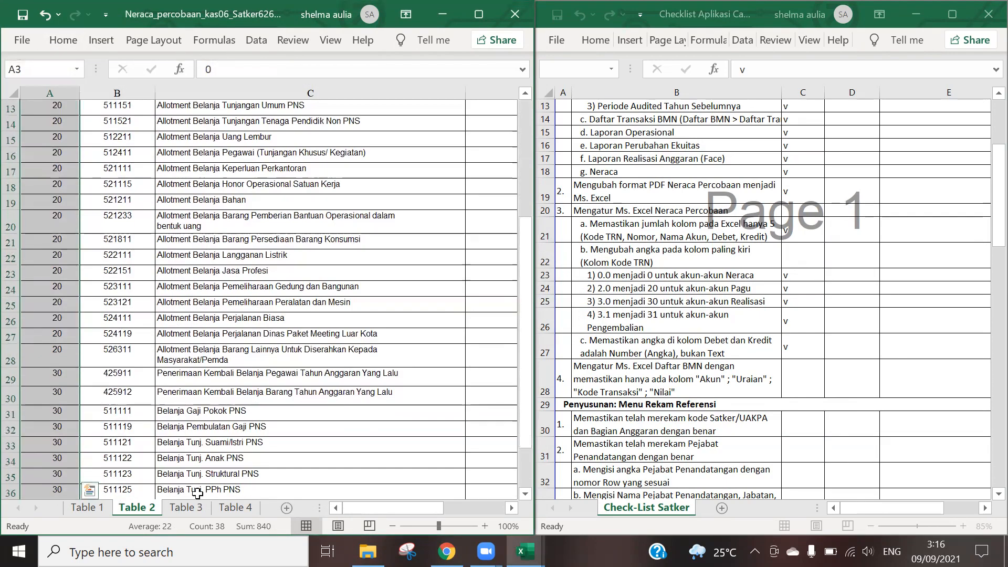
In Table 4 of the kas06 2020 workbook, replace every 3 with 30 in the KODE TRN codes
left_click(234, 507)
left_click_drag(55, 164, 56, 277)
key("ctrl+h")
type("3")
key("Tab")
type("30")
left_click(98, 505)
left_click(703, 316)
left_click(406, 505)
Format the KODE TRN codes of the kas06 2020 Table 4 with no decimal places and return to Table 2
left_click(63, 40)
left_click(197, 79)
left_click(265, 171)
left_click(491, 164)
left_click(136, 507)
left_click(491, 429)
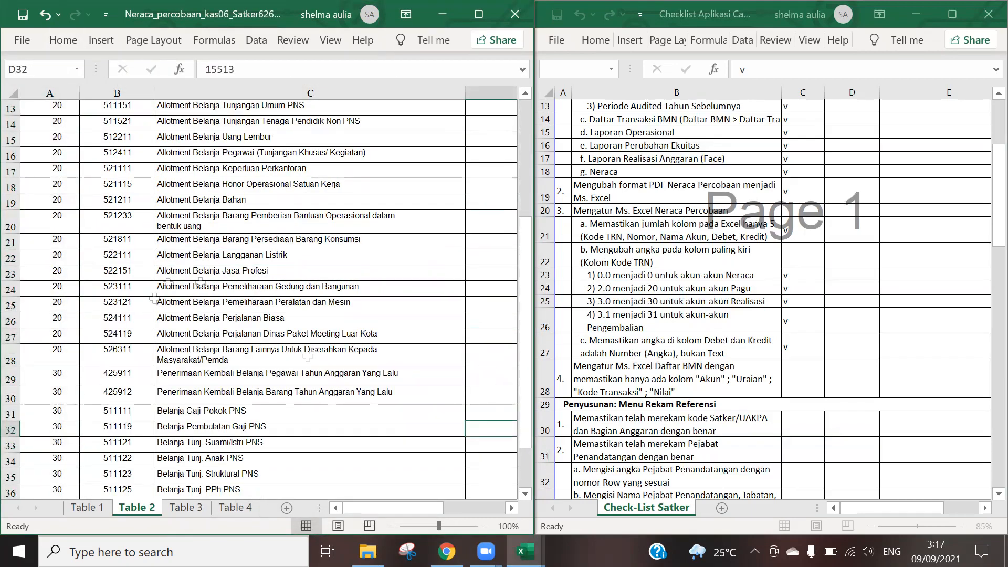
Open the converted Neraca_percobaan_kas06_Satker626376_2021 workbook for editing
left_click(442, 14)
double_click(225, 353)
left_click(442, 86)
In Table 2 of the kas06 2021 workbook, replace every 3 with 30 in cells A3 to A40
left_click(137, 507)
left_click_drag(49, 142, 46, 477)
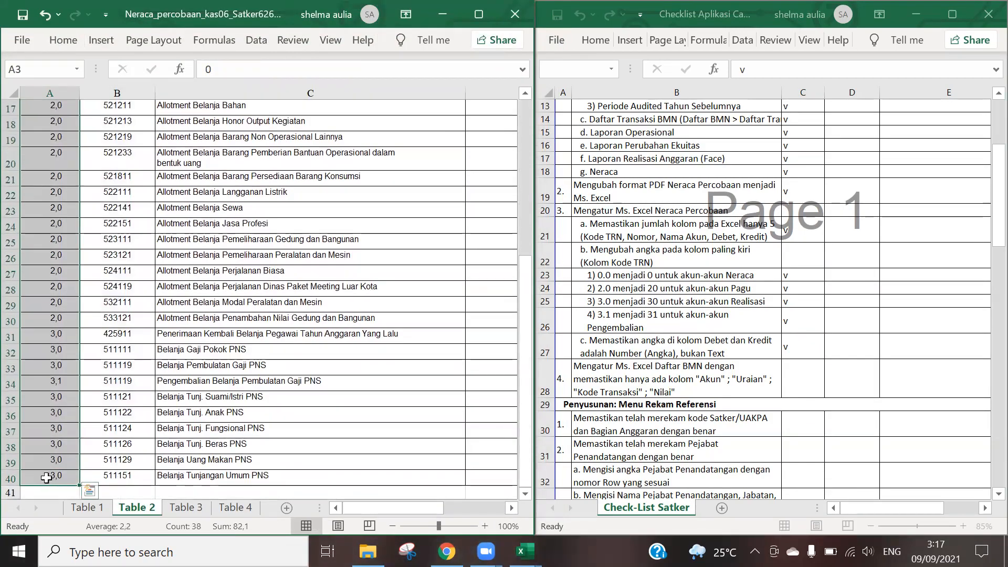
key("ctrl+h")
left_click(155, 395)
left_click(97, 514)
key("Return")
Replace every 2 with 20 in the same KODE TRN cells and close the replace dialog
left_click_drag(147, 394, 125, 394)
type("2")
left_click_drag(150, 413, 120, 415)
type("20")
left_click(97, 514)
key("Return")
left_click(427, 343)
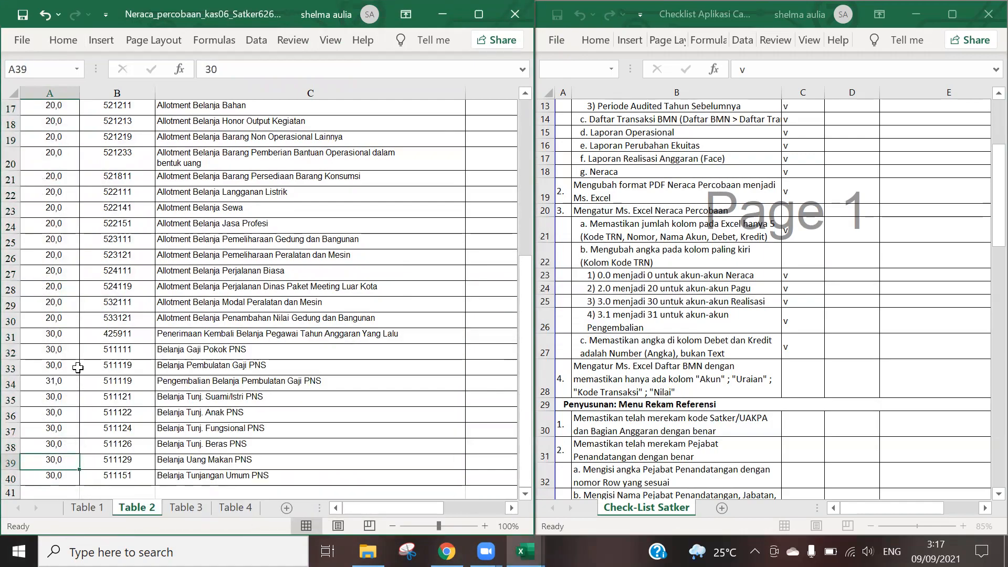
Format the KODE TRN codes of the kas06 2021 Table 2 with no decimal places
scroll(77, 367, "up", 6)
left_click(49, 167)
key("ctrl+shift+Down")
left_click(63, 40)
left_click(197, 84)
left_click(280, 167)
scroll(263, 315, "up", 6)
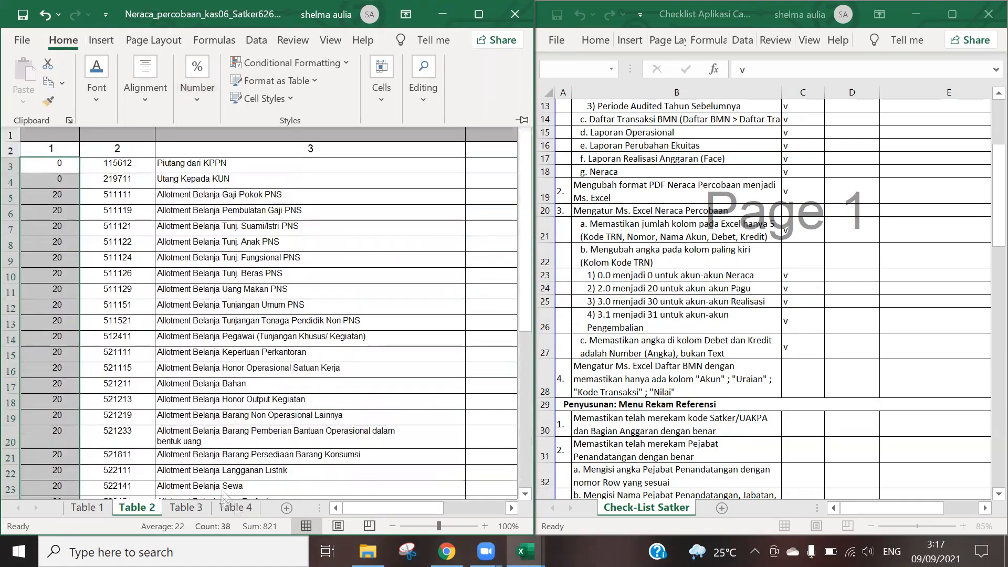
left_click(491, 307)
scroll(488, 315, "down", 6)
left_click(485, 411)
In Table 4, replace every 3 with 30 in KODE TRN cells A3 to A18 and close the replace dialog
left_click(235, 508)
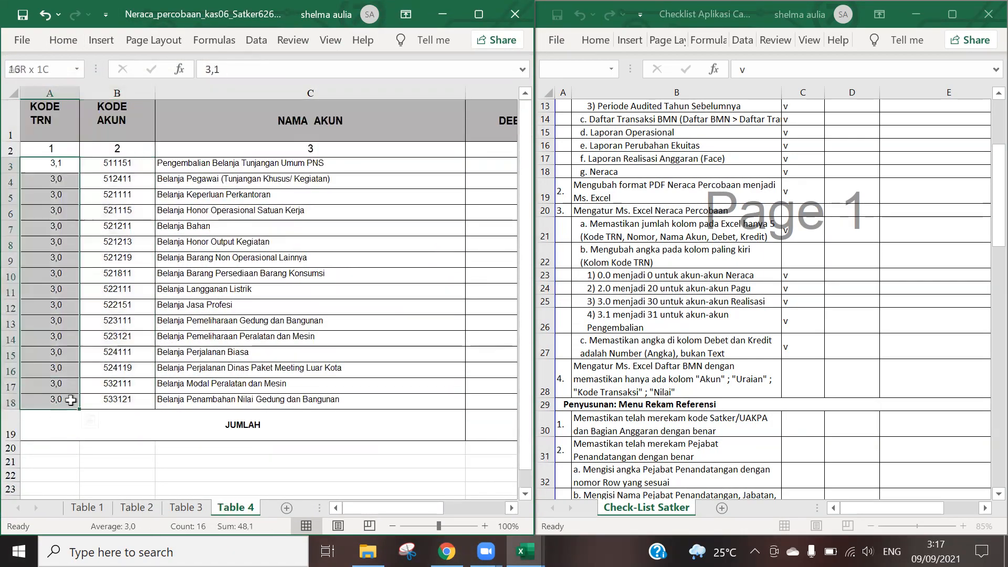
key("ctrl+h")
type("3")
key("Tab")
type("30")
left_click(97, 514)
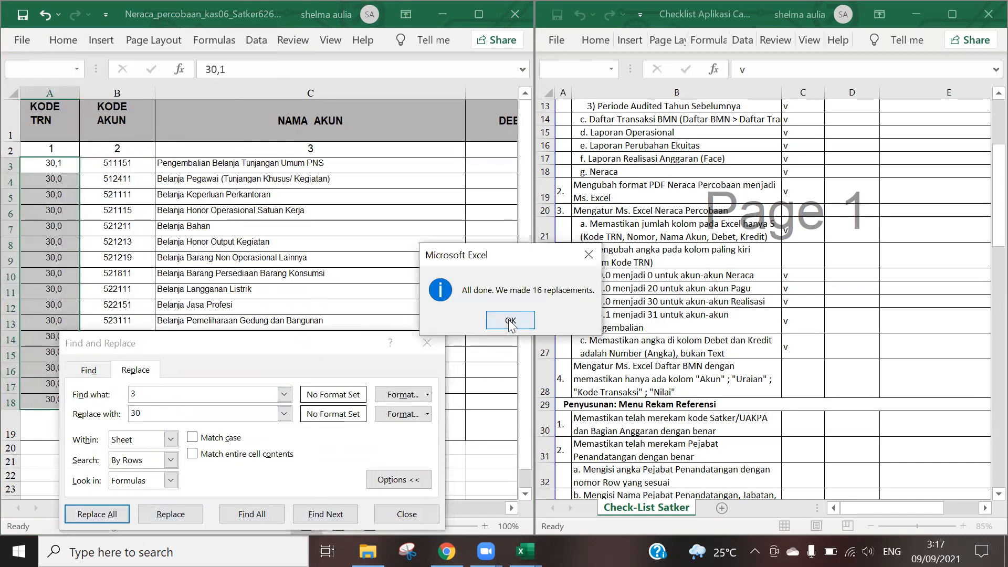
left_click(518, 319)
left_click(406, 514)
Format the Table 4 KODE TRN codes in A3 to A18 with no decimal places
left_click(58, 180)
left_click_drag(52, 163, 54, 385)
left_click(63, 40)
left_click(197, 92)
left_click(276, 171)
left_click(54, 401)
left_click(63, 40)
left_click(197, 92)
left_click(276, 171)
left_click(508, 289)
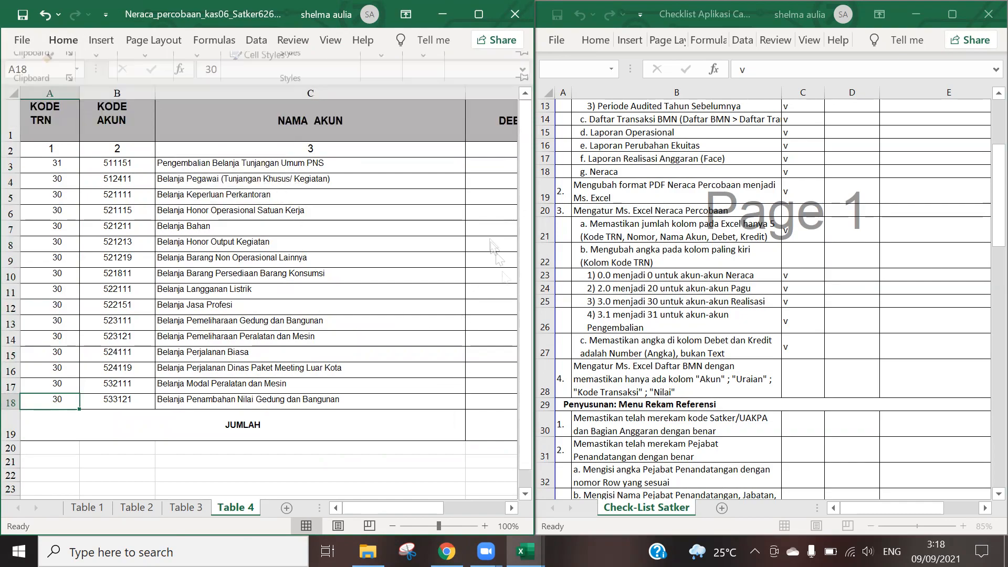
Close the kas06 2021 workbook, saving its changes
left_click(185, 508)
left_click(514, 14)
left_click(451, 318)
Open the Daftar Transaksi BMN workbook from the Data folder for editing
left_click(787, 384)
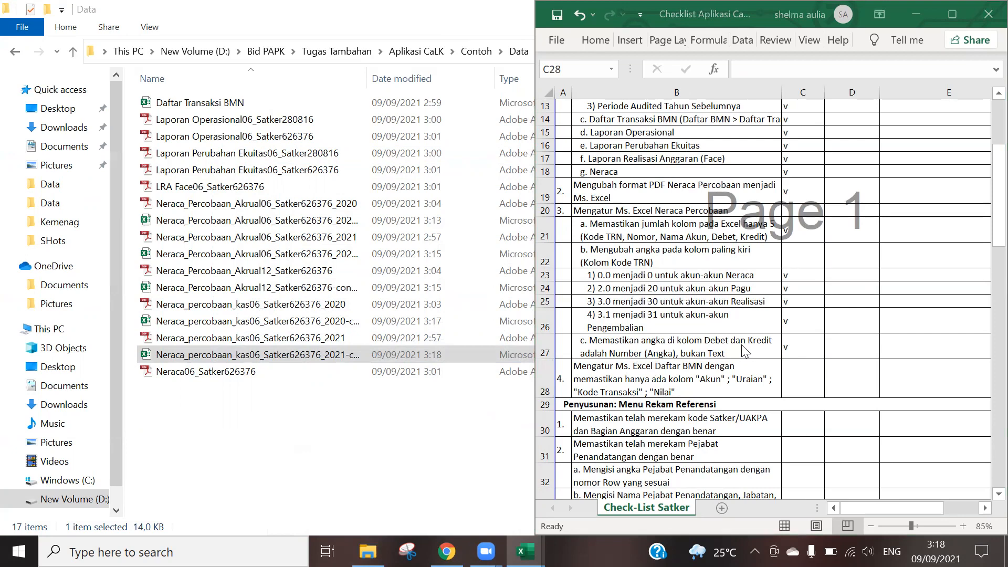
left_click(808, 388)
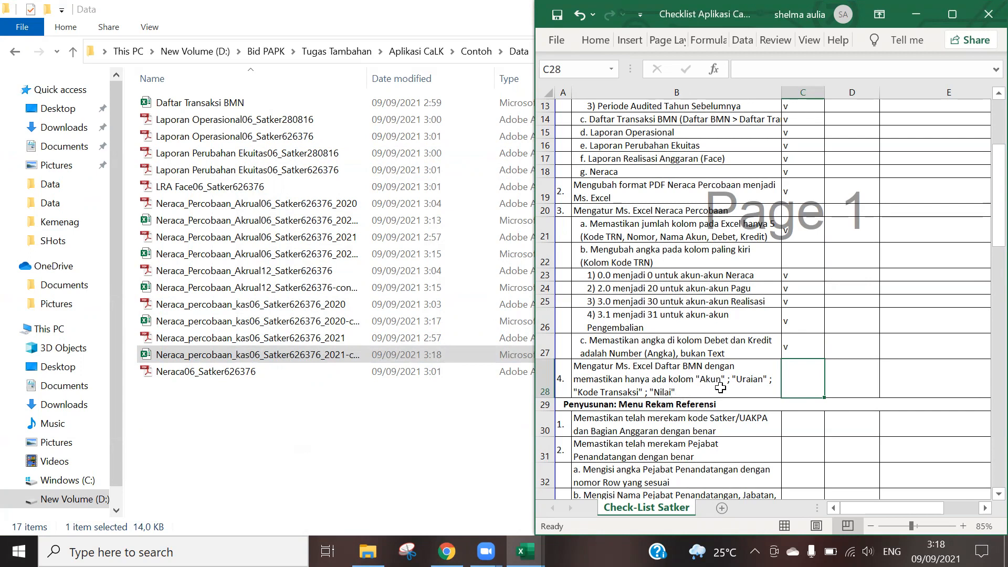
left_click(255, 109)
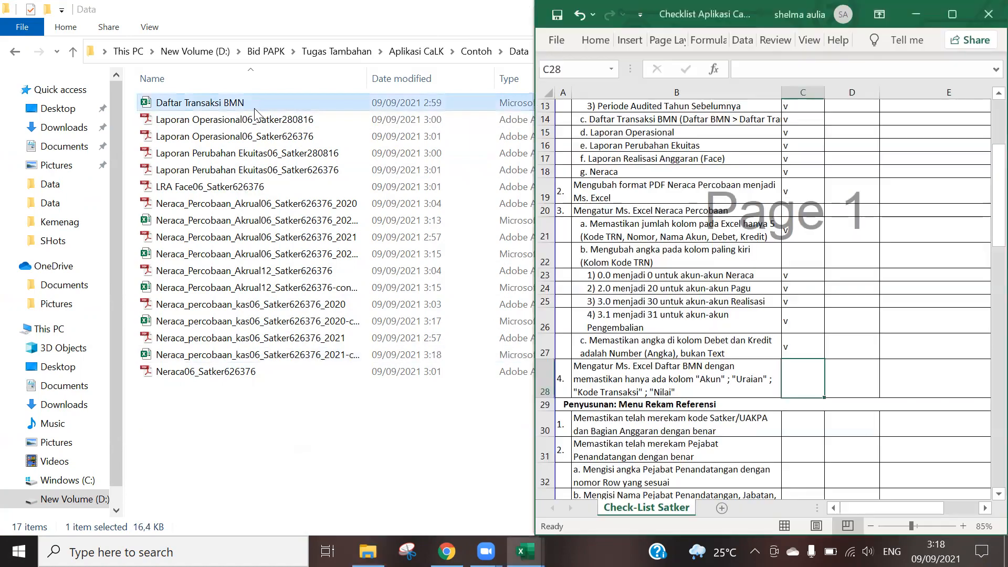
double_click(262, 102)
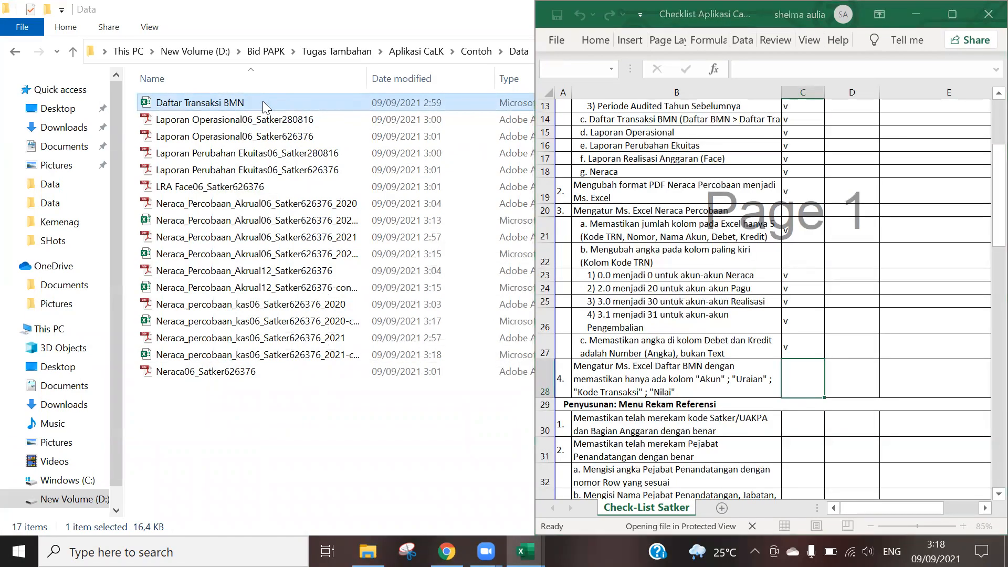
left_click(512, 96)
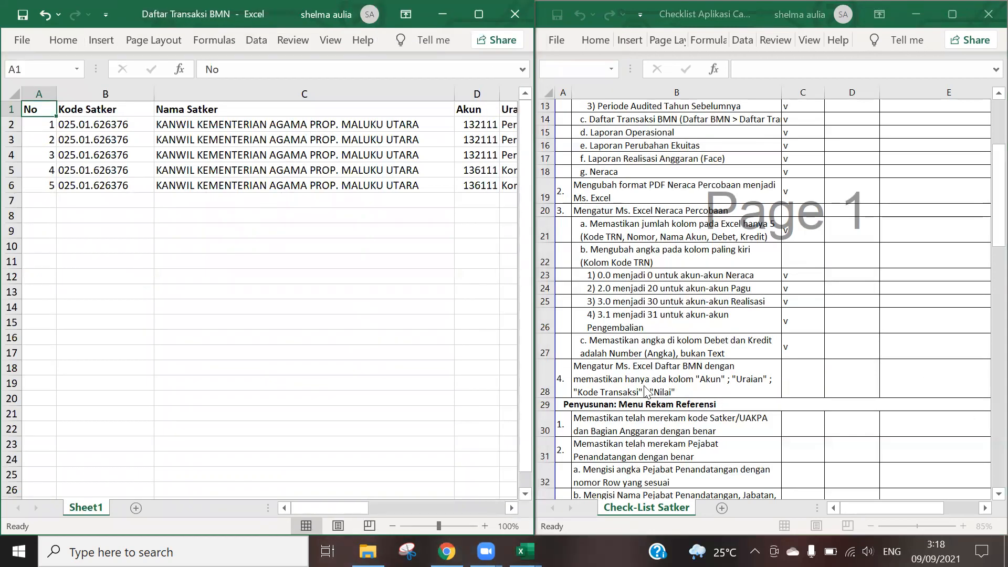
Hide the No, Kode Satker and Nama Satker columns (A to C) in Daftar Transaksi BMN
left_click_drag(39, 94, 270, 90)
right_click(288, 87)
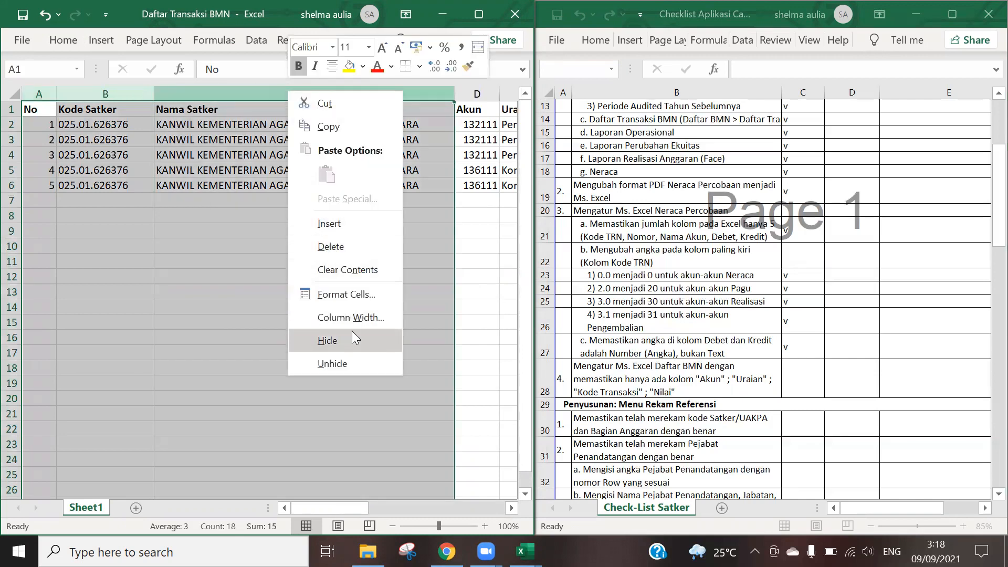
left_click(358, 340)
left_click(129, 170)
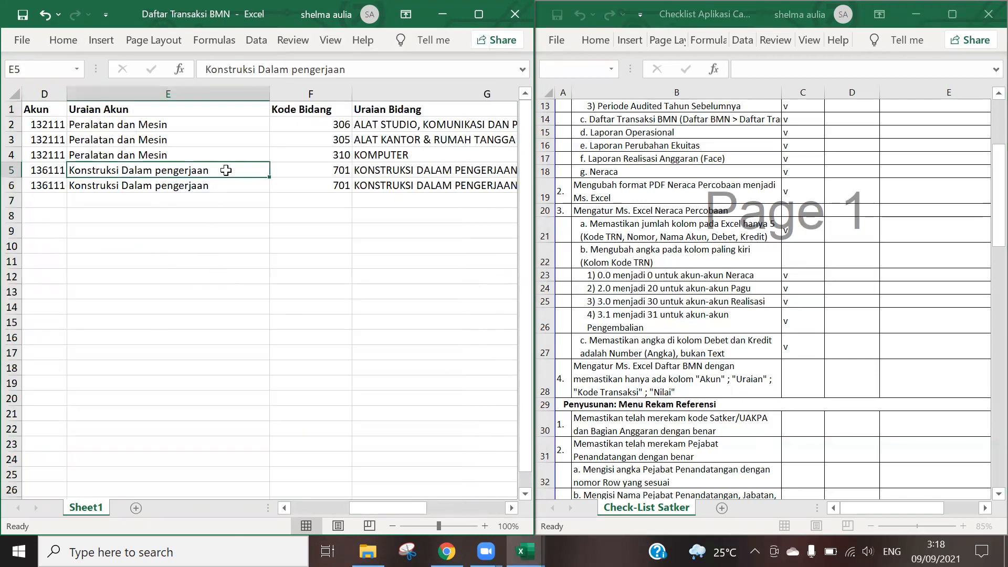
Hide the Kode Bidang and Uraian Bidang columns (F and G) and the Uraian Transaksi column (I)
left_click_drag(310, 95, 381, 95)
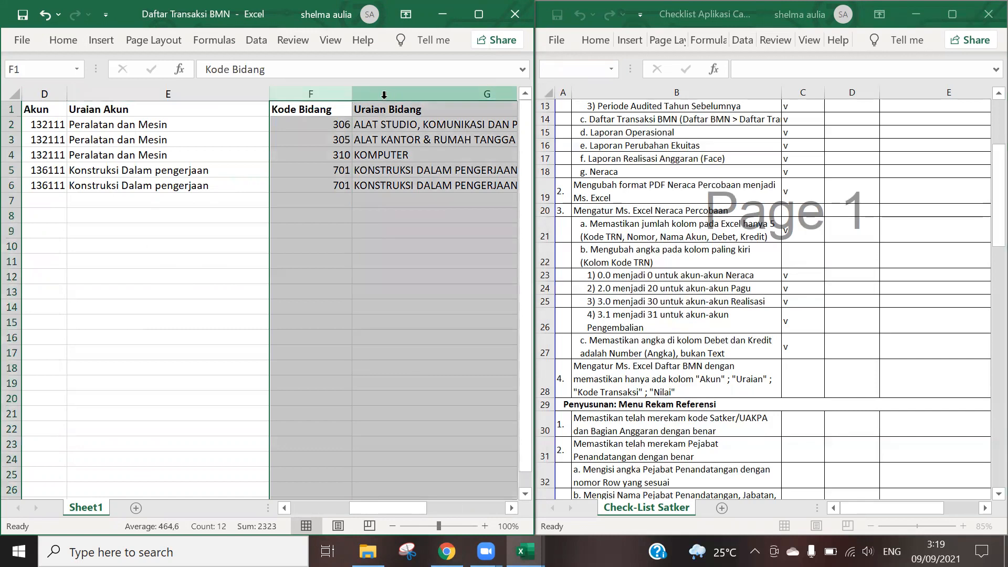
right_click(385, 95)
left_click(437, 345)
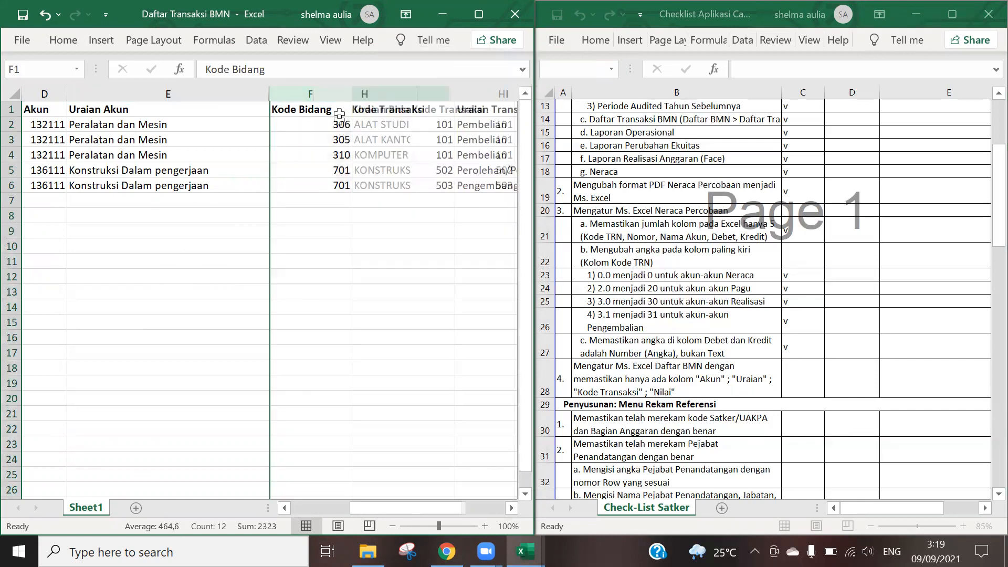
left_click(420, 95)
right_click(424, 96)
left_click(466, 348)
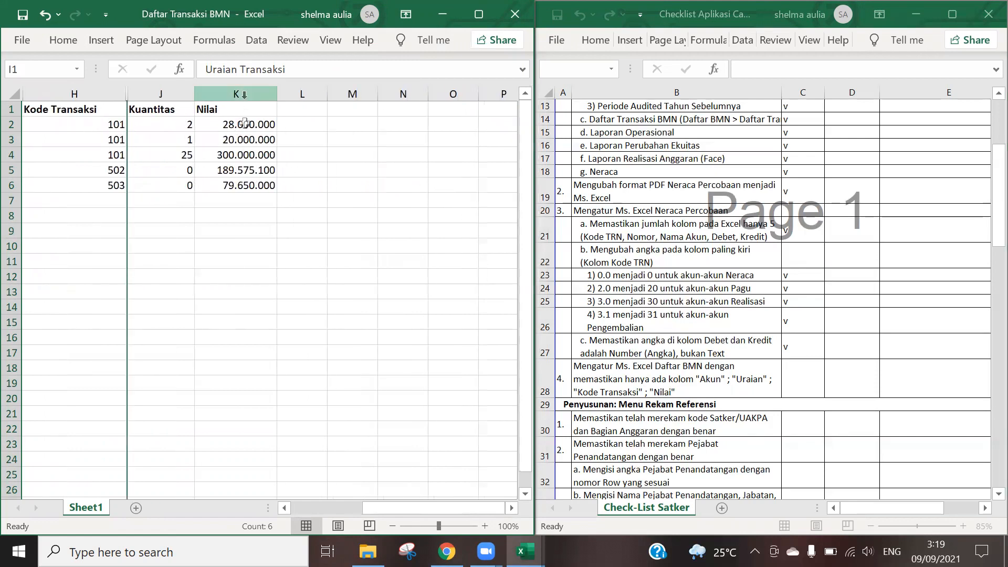
Clear the Kuantitas values in cells J2 to J6
left_click_drag(169, 130, 173, 180)
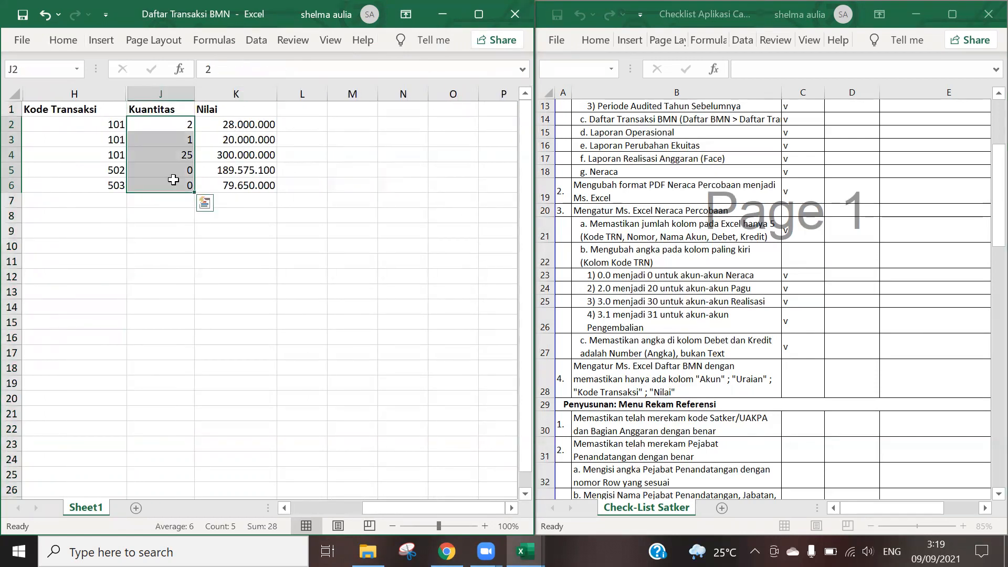
key("Delete")
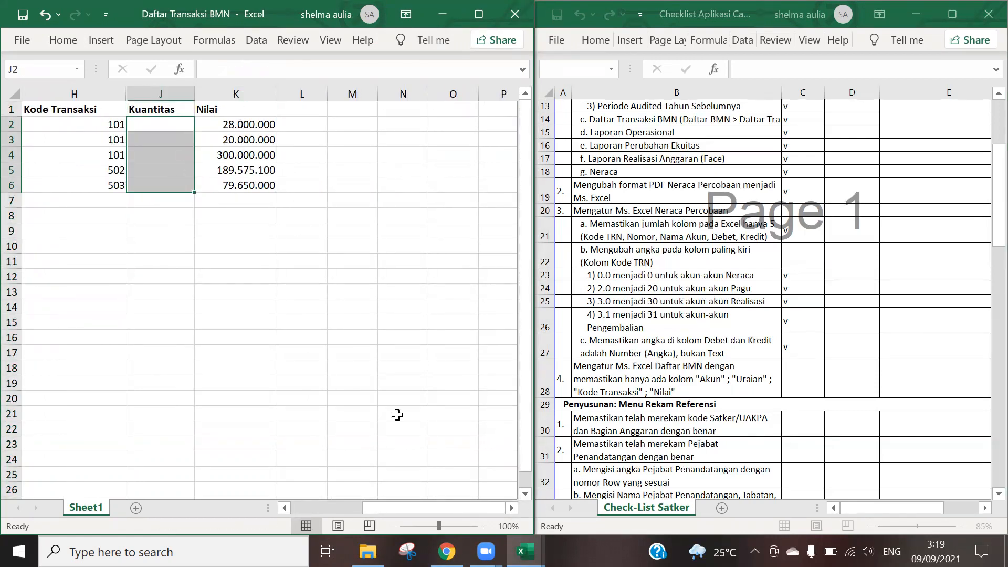
left_click(370, 400)
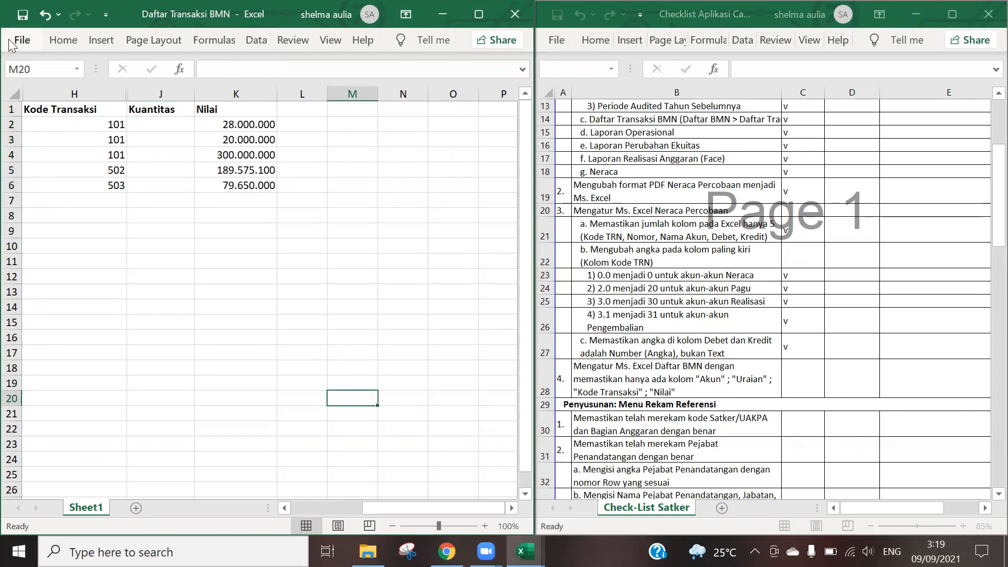
Put the Daftar Transaksi BMN window away and mark checklist item 4 in C28 with v
left_click(442, 15)
left_click(819, 386)
type("v")
key("Return")
scroll(759, 362, "down", 3)
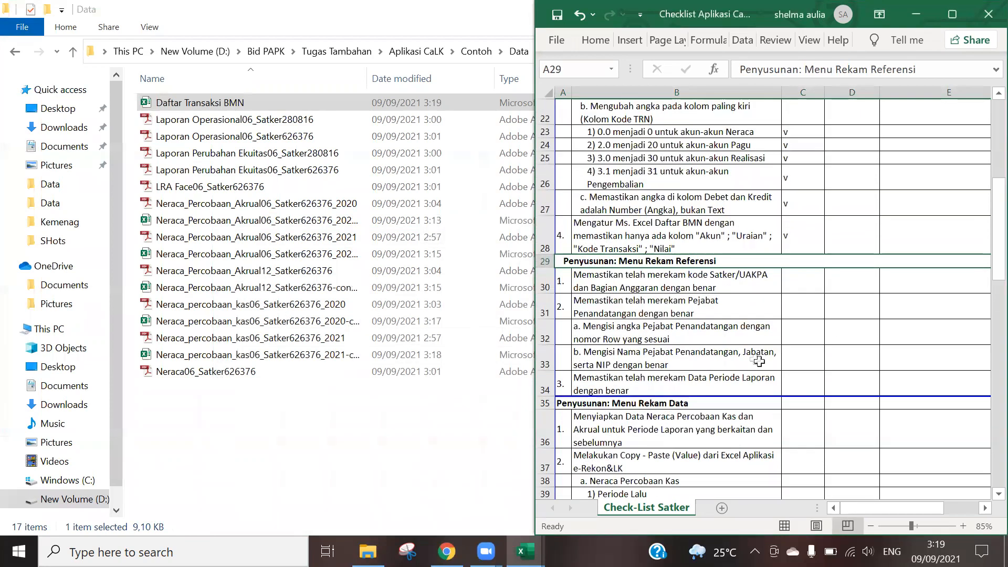
Open the Aplikasi Penyusunan LK dan CALK workbook from the Contoh folder and enter its Menu Utama
left_click(632, 302)
left_click(796, 287)
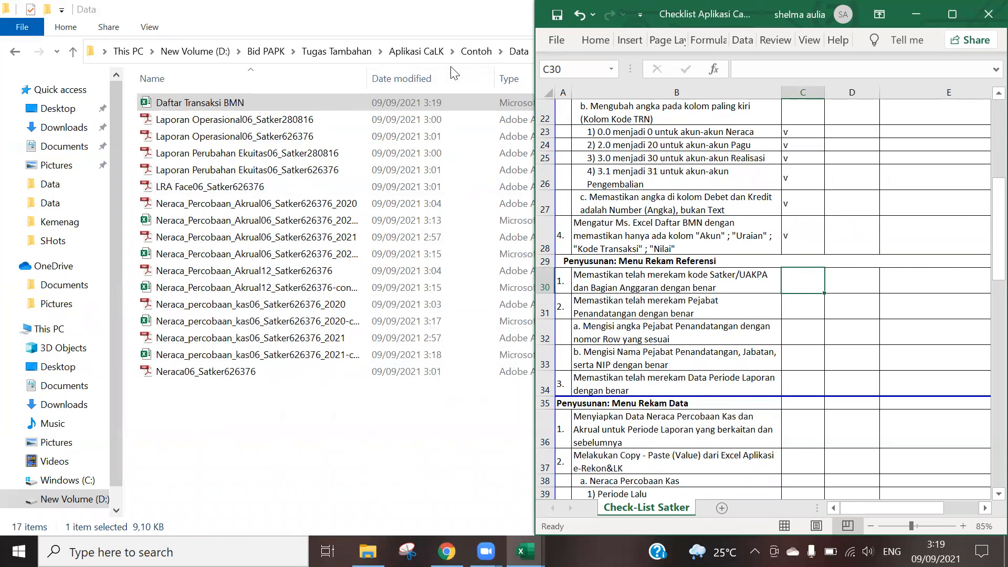
left_click(463, 52)
double_click(307, 120)
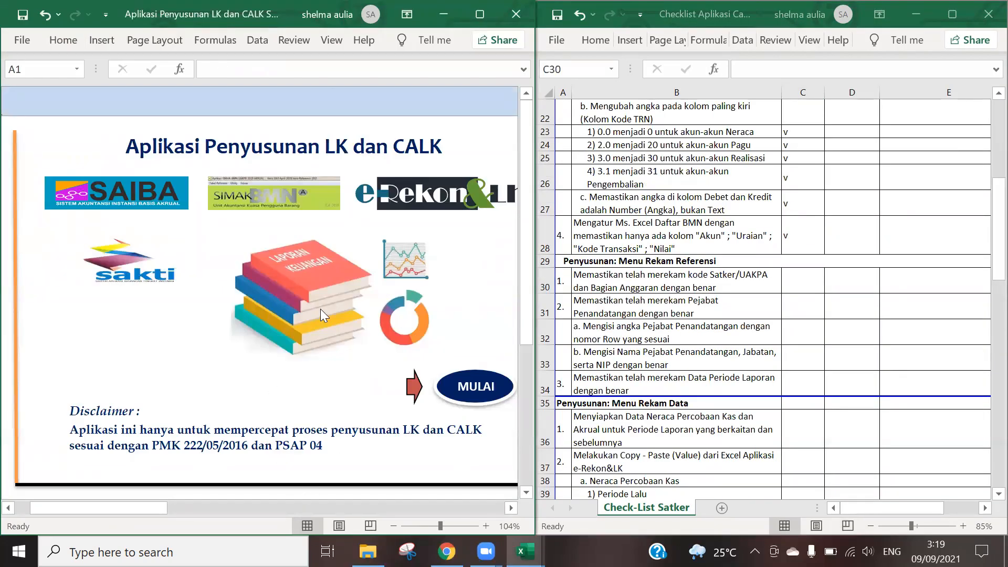
scroll(744, 304, "down", 2)
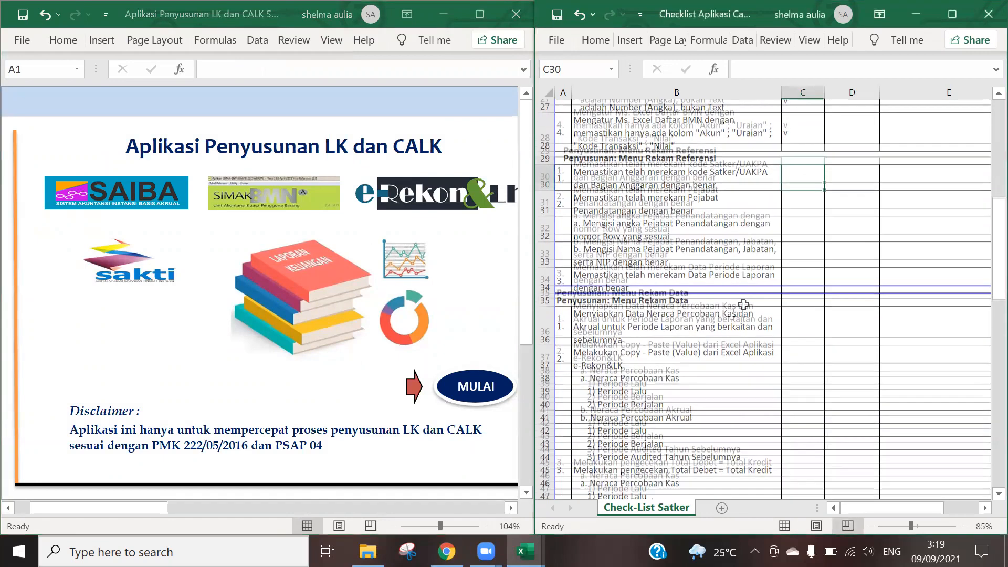
left_click(471, 392)
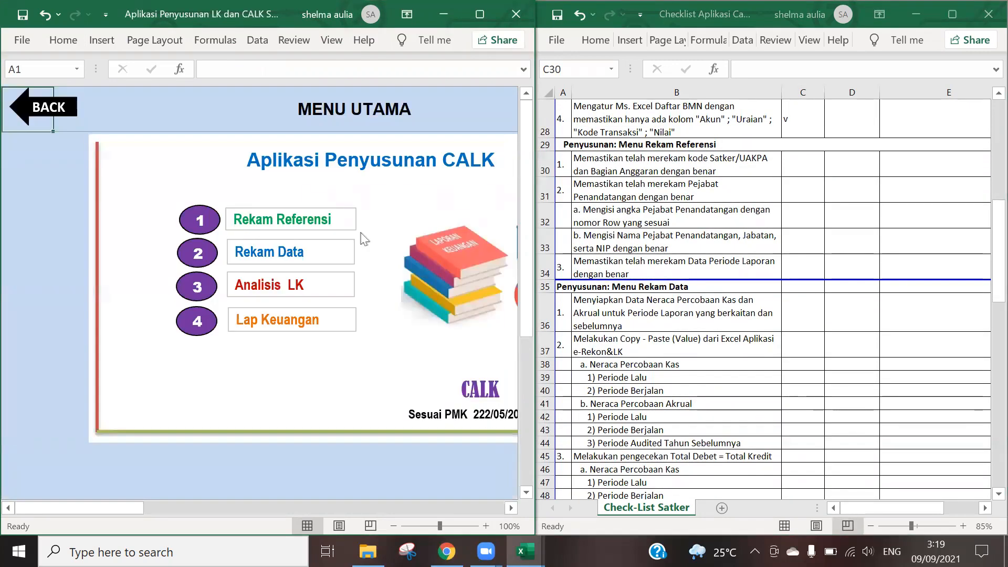
Go through Rekam Referensi to the Rekam Kode UAKPA/Satker sheet and bring its code and name columns into view
left_click(645, 149)
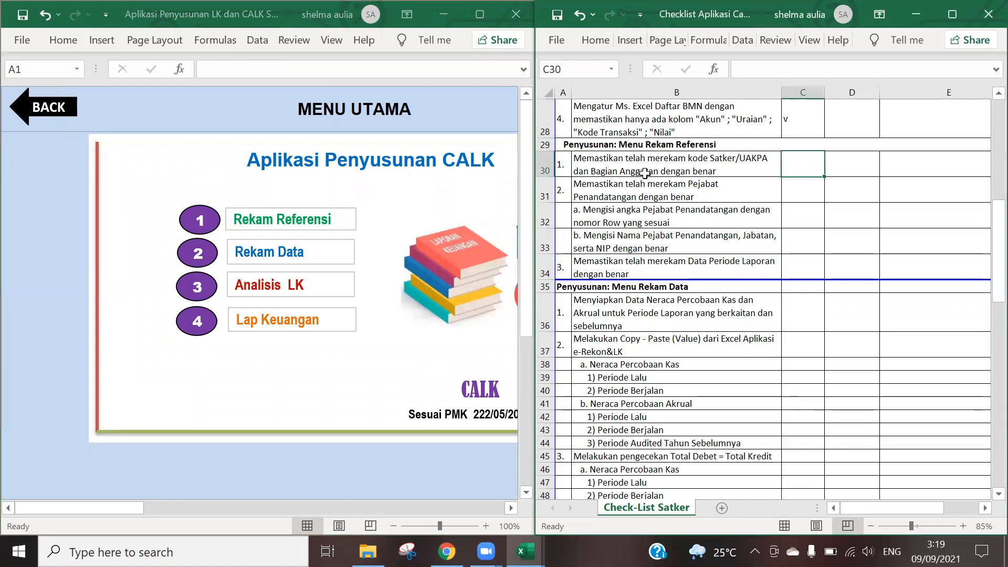
left_click(310, 223)
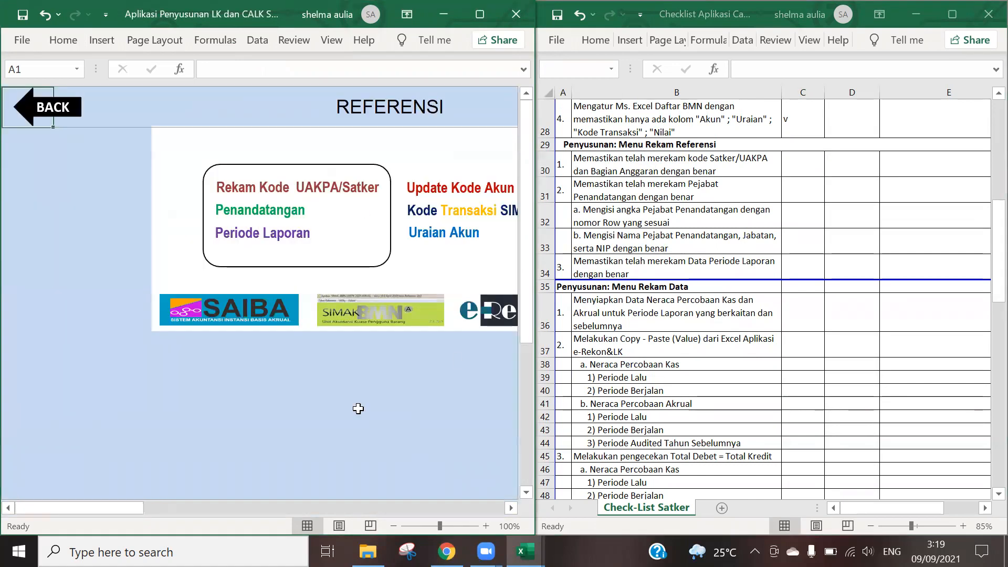
left_click_drag(120, 509, 134, 511)
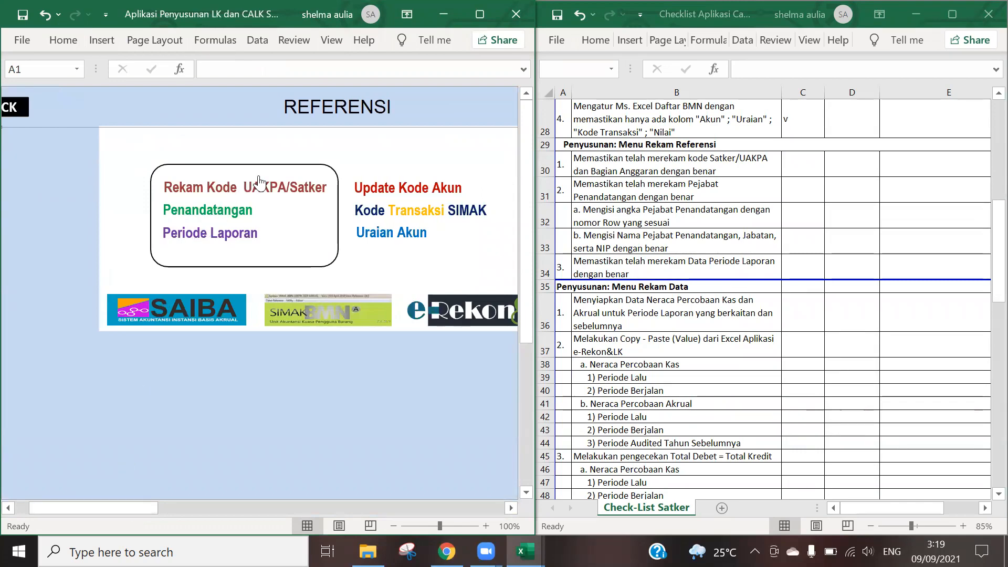
left_click(288, 188)
left_click_drag(204, 509, 320, 502)
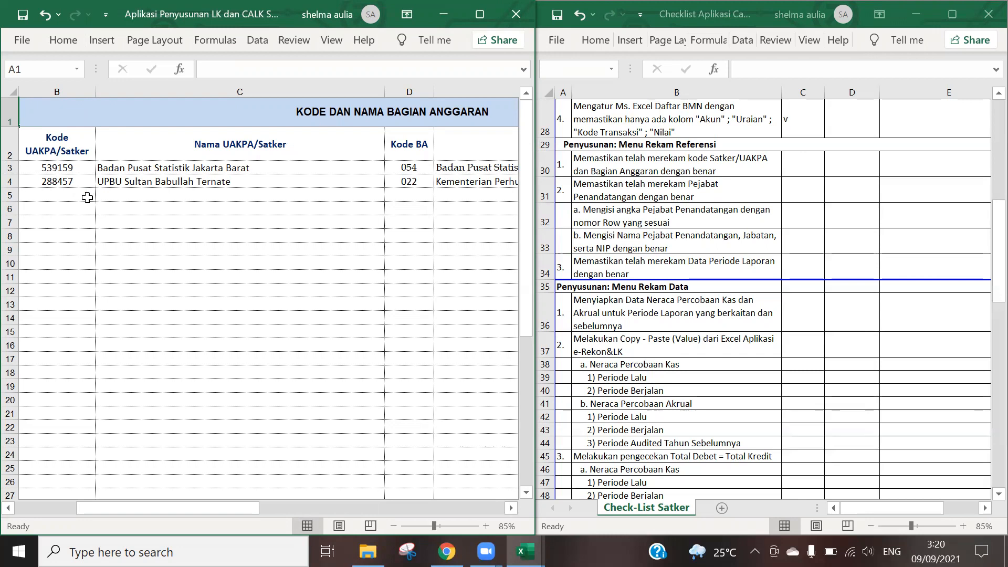
In row 5, enter Kode UAKPA/Satker 626367 and the name Kantor Wilayah Kementerian Agama Provinsi Maluku Utara
left_click(87, 197)
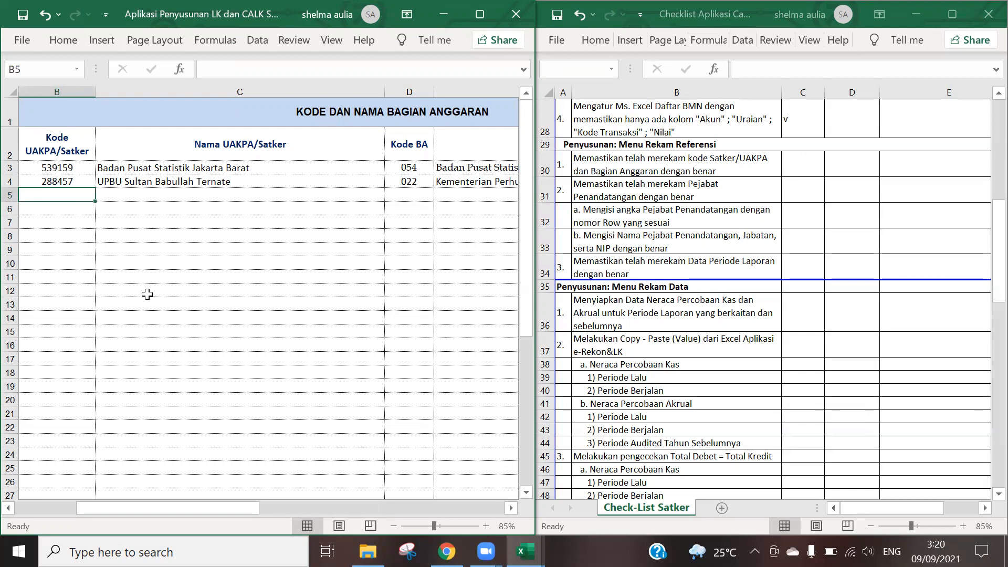
type("626367")
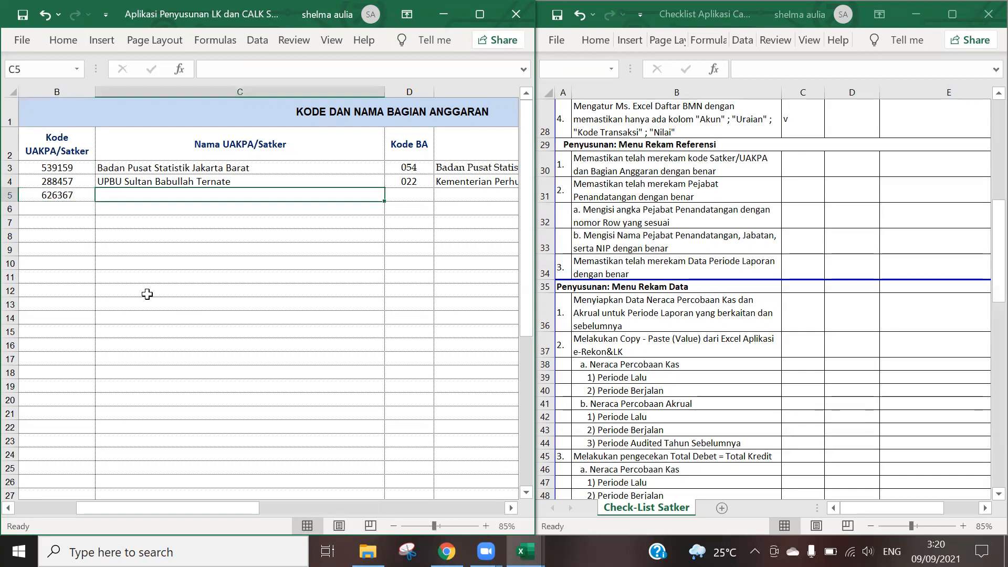
type("Kantor W")
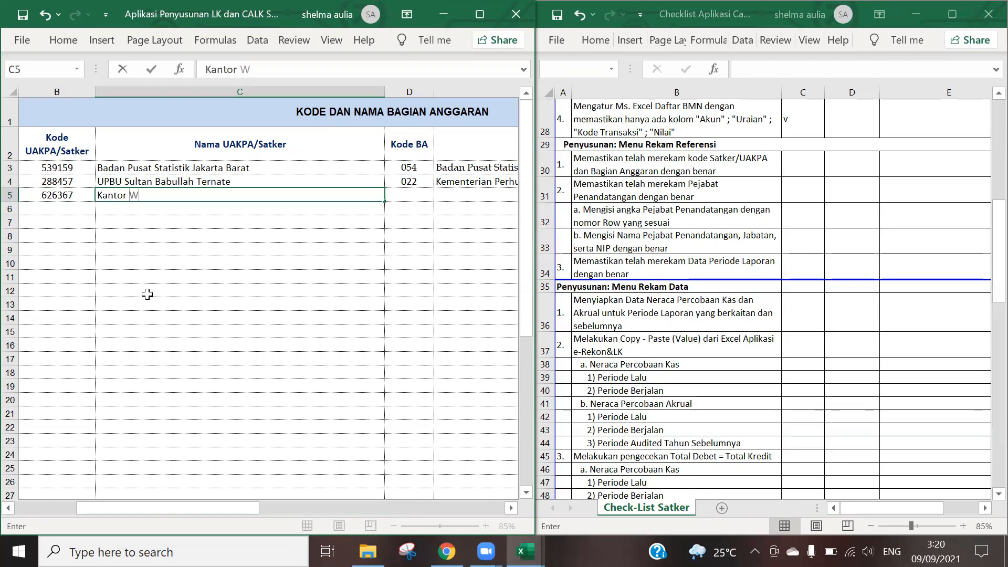
type("ilayah Kementerian Agama Provinsi Maluku Utara")
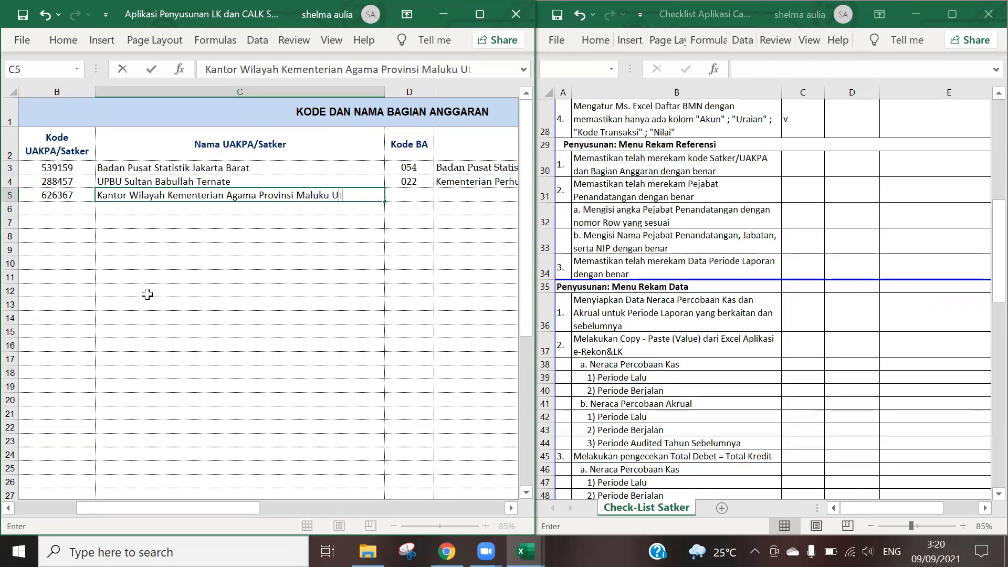
key("Tab")
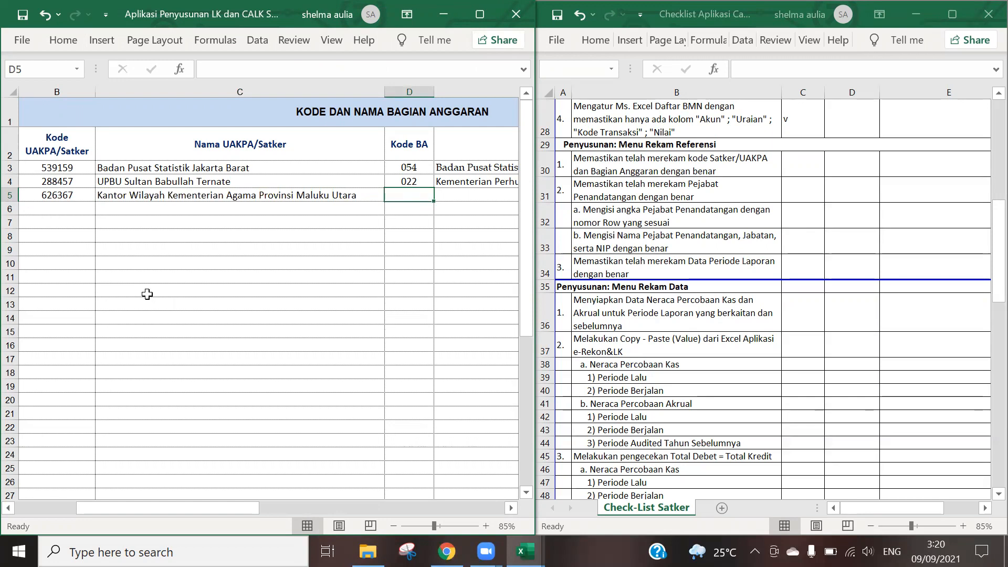
Complete row 5 with Kode BA 025 stored as text and Nama BA Kementerian Agama, and return to the Referensi menu
type("25")
key("Tab")
type("Kementerian Agama")
left_click(42, 194)
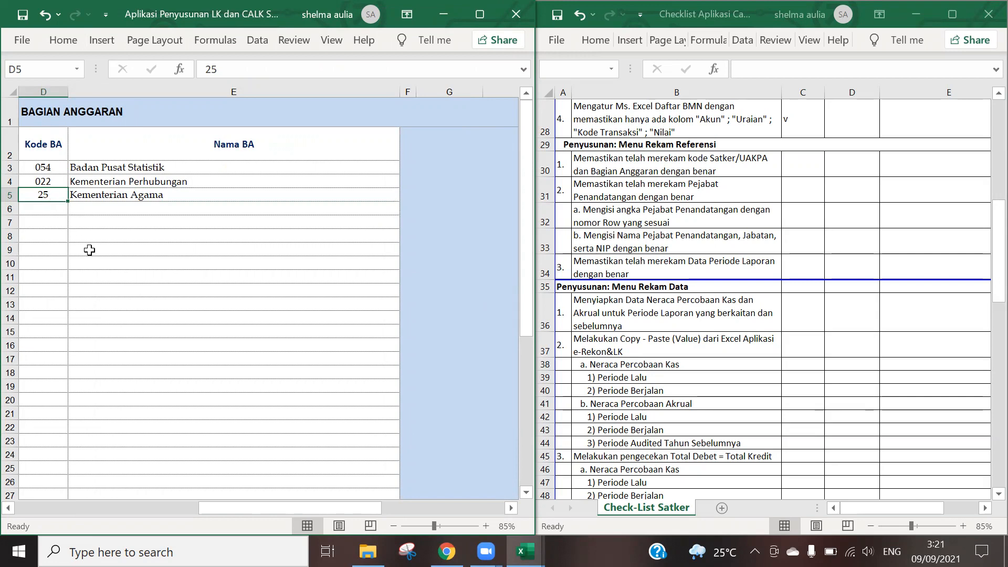
type("'")
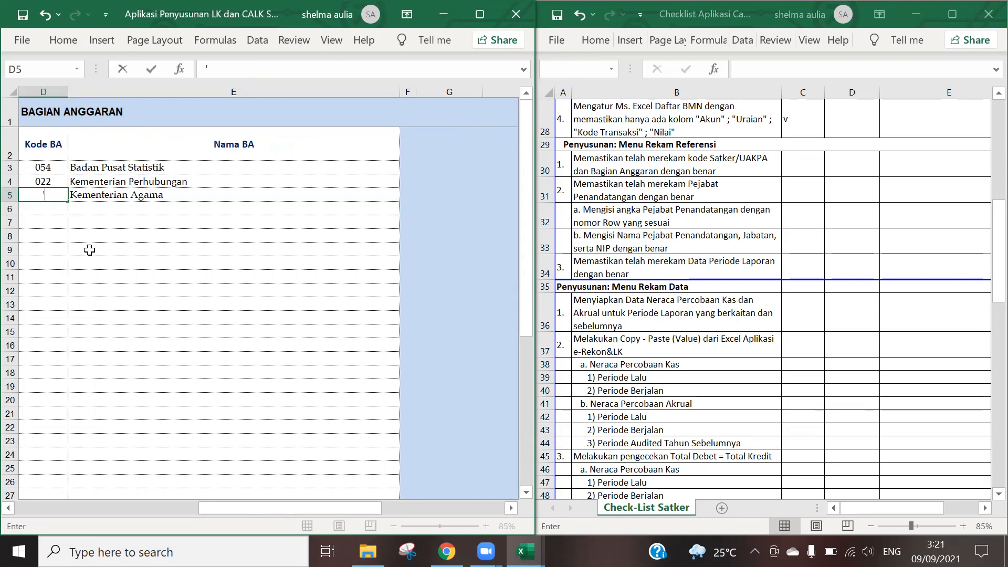
type("025")
key("Return")
left_click_drag(289, 507, 105, 508)
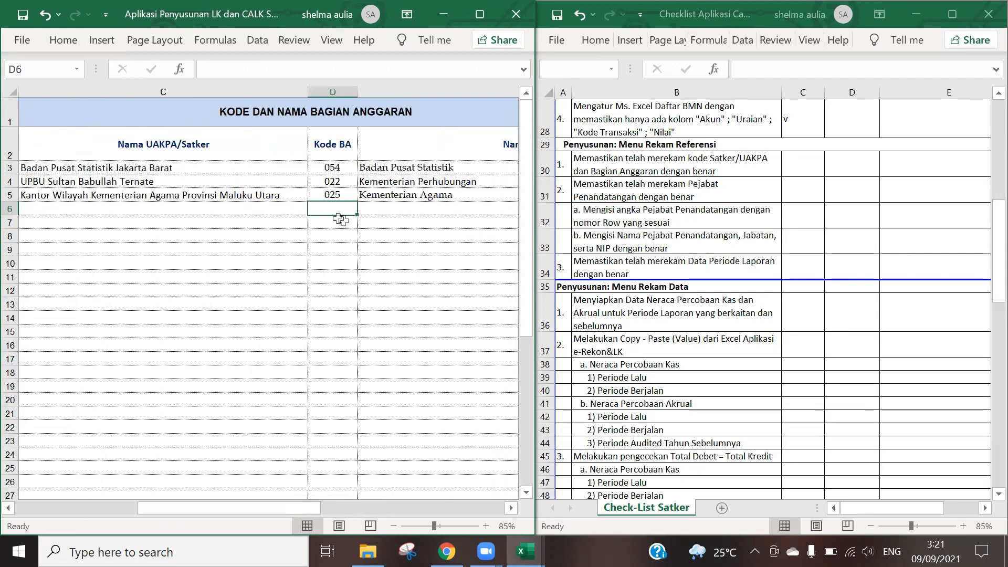
left_click(80, 113)
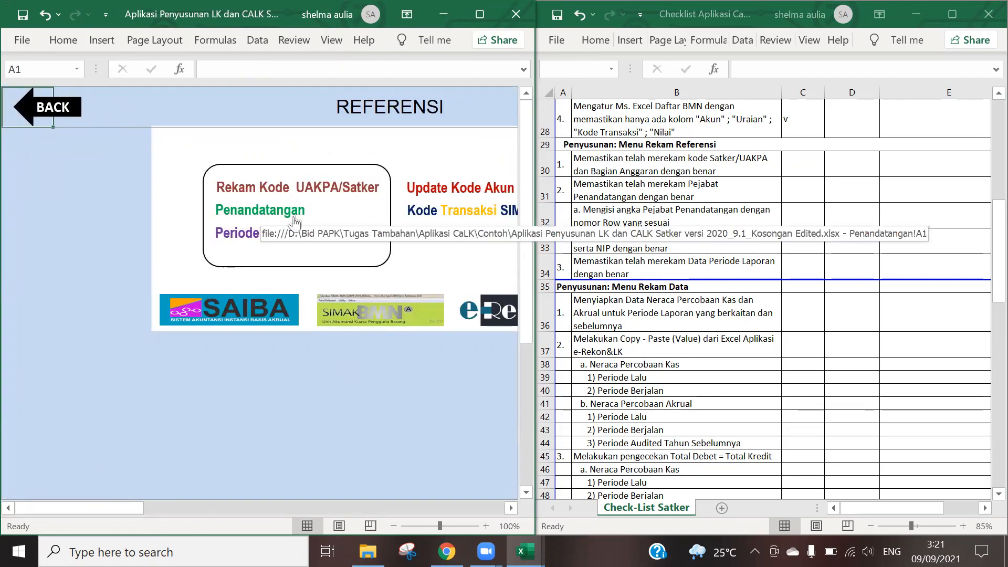
Mark the checklist item for recording the Satker/UAKPA code and Bagian Anggaran with v in C30
left_click(804, 174)
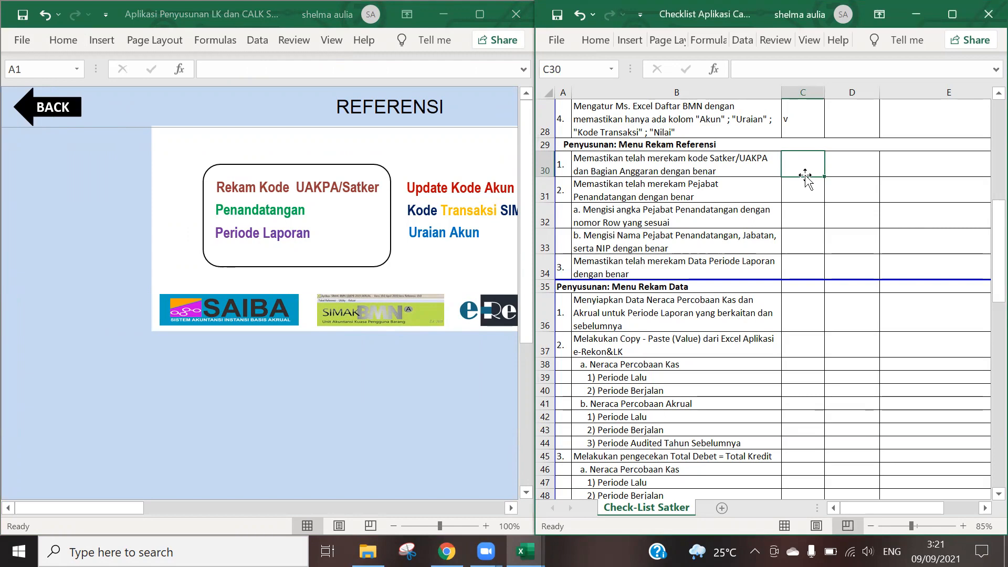
type("v")
key("Return")
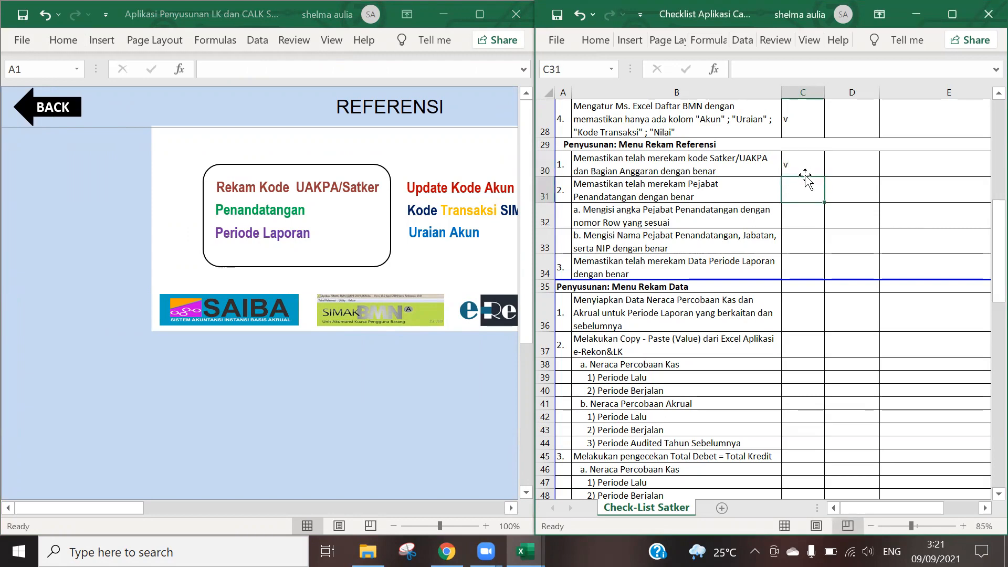
Go to the Penandatangan sheet of the CALK workbook and clear the sample officials' names, positions and NIP/NRP entries
left_click(277, 214)
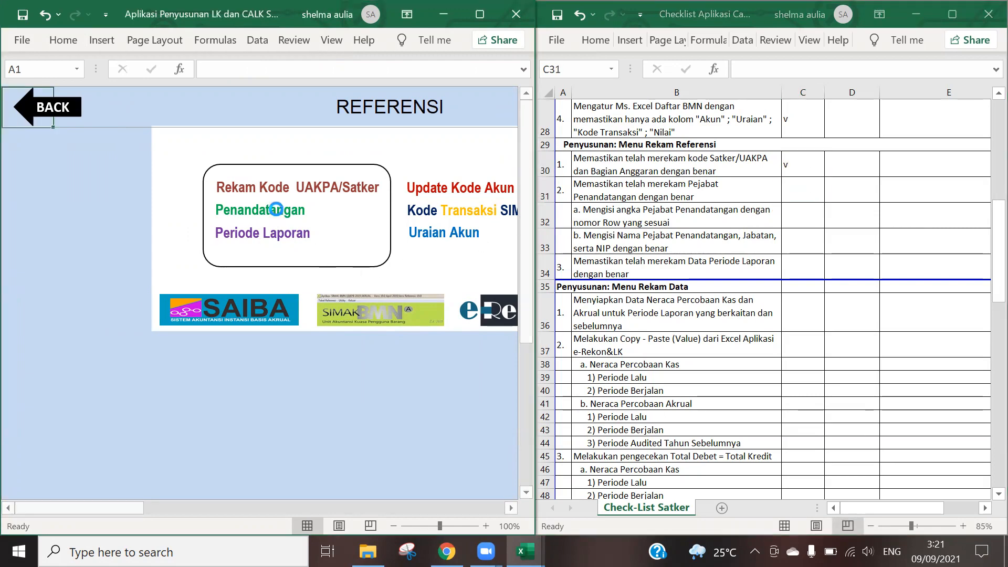
left_click(276, 214)
left_click(512, 508)
left_click(512, 507)
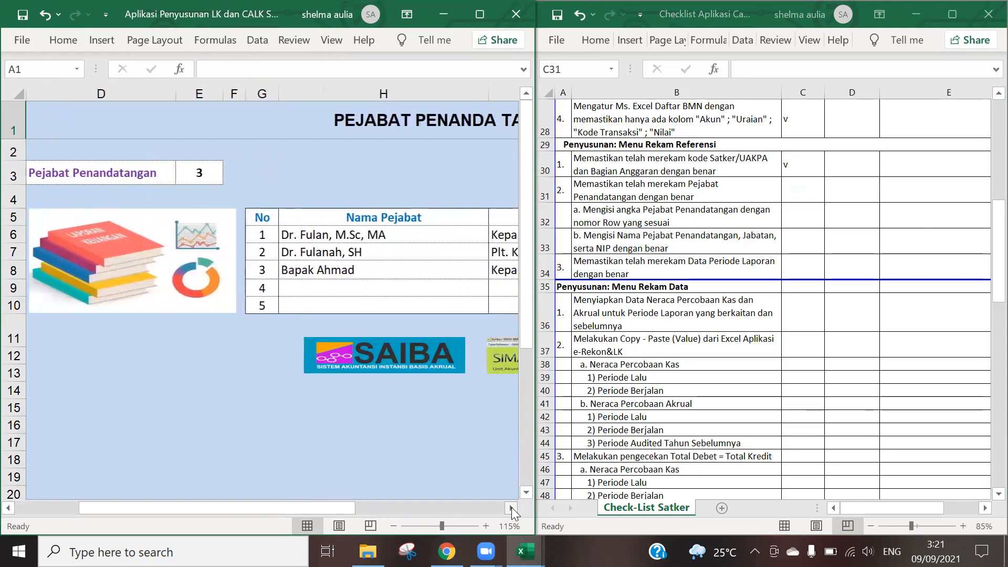
left_click(512, 507)
left_click_drag(239, 508, 204, 513)
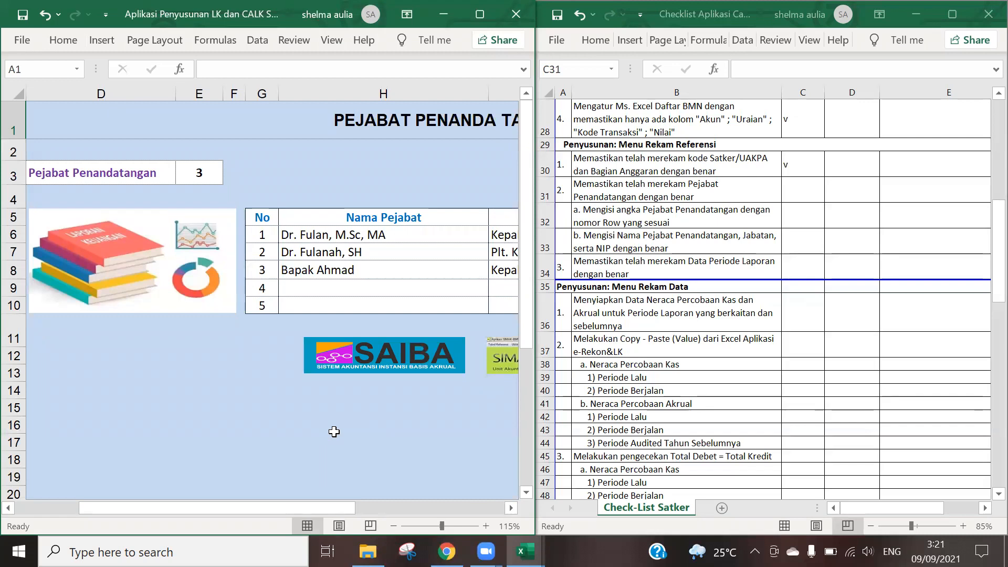
scroll(338, 391, "down", 3)
left_click_drag(221, 176, 482, 194)
key("Delete")
Fill row 1 with the official's name, Jabatan Kepala Kantor Wilayah Kementerian Agama Provinsi Maluku Utara, and the NIP
left_click(263, 177)
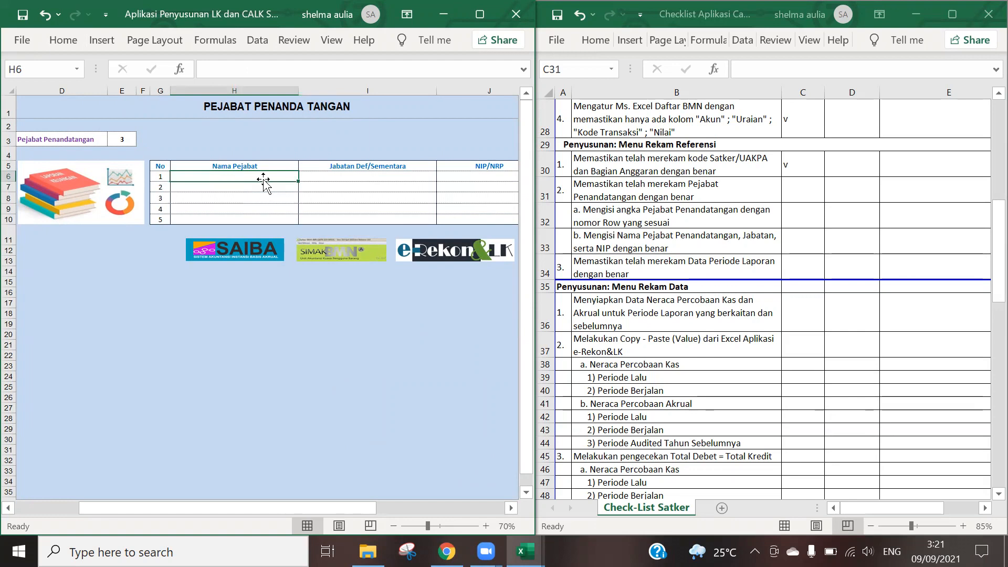
type("Dr. Fulan")
key("Tab")
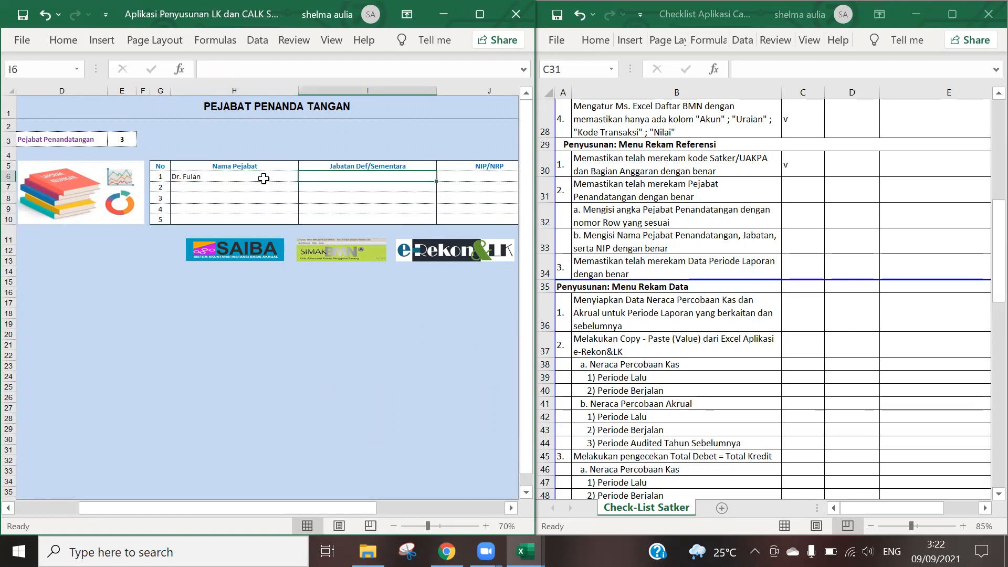
type("Kepala Kantor Wilayah Kementerian Agama Provinsi Maluku Utara")
key("Tab")
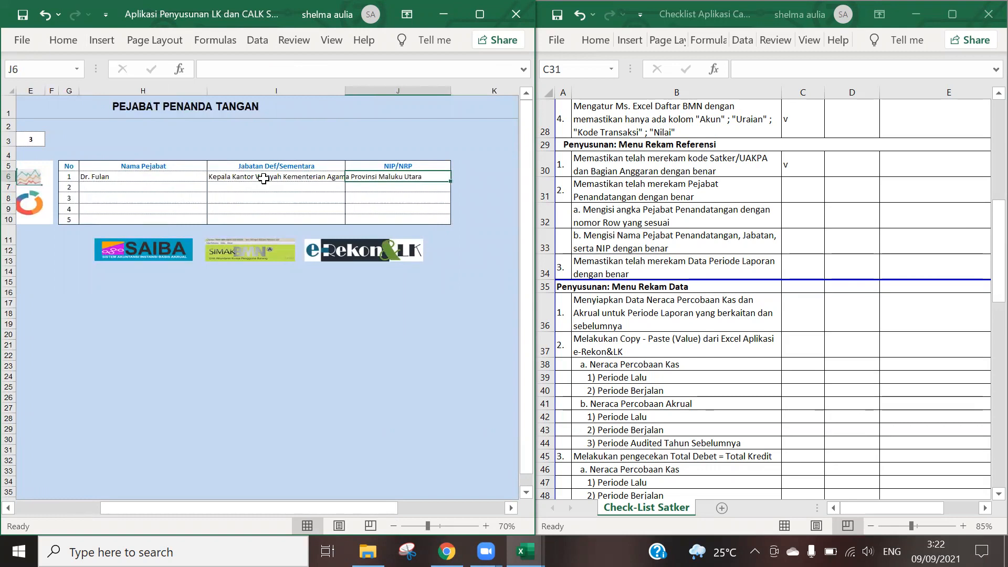
type("19999999999999")
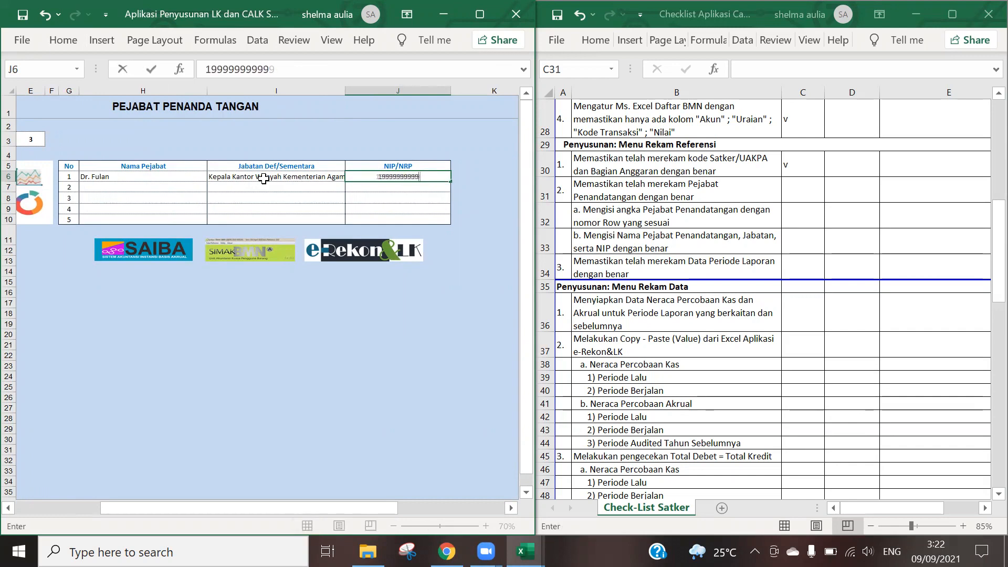
key("Return")
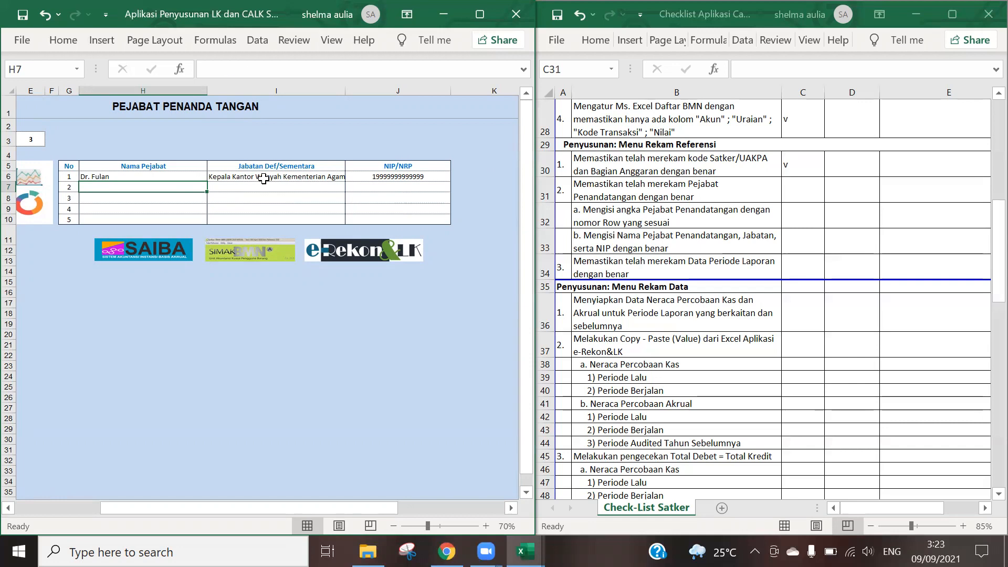
Fill row 2 with the second official's name, Jabatan Plt. Kepala Kantor Wilayah Kementerian Agama Provinsi Maluku Utara, and the NIP
type("Dra. Fulanah")
key("Tab")
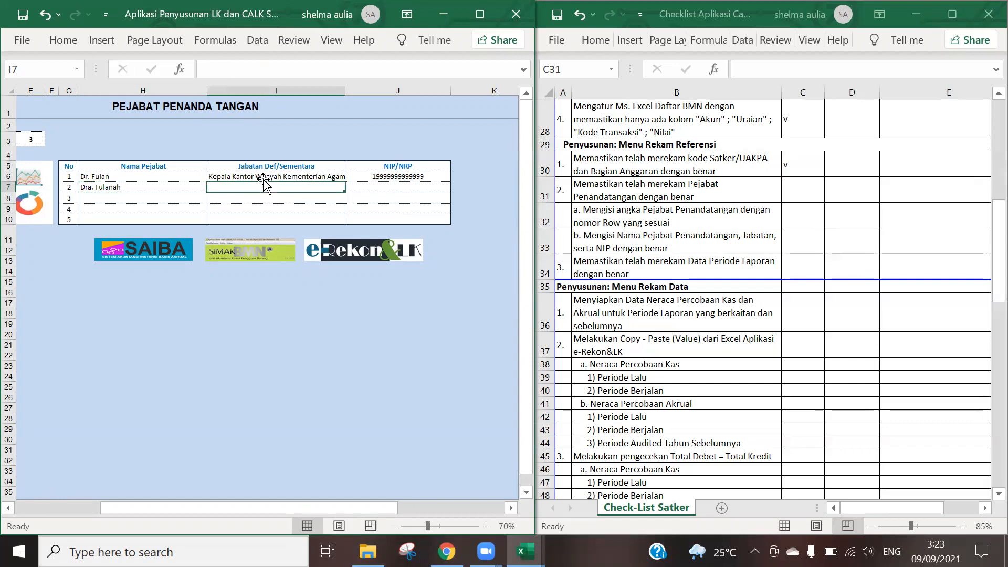
type("Plt. Kepala Kantor Wilayah Kement")
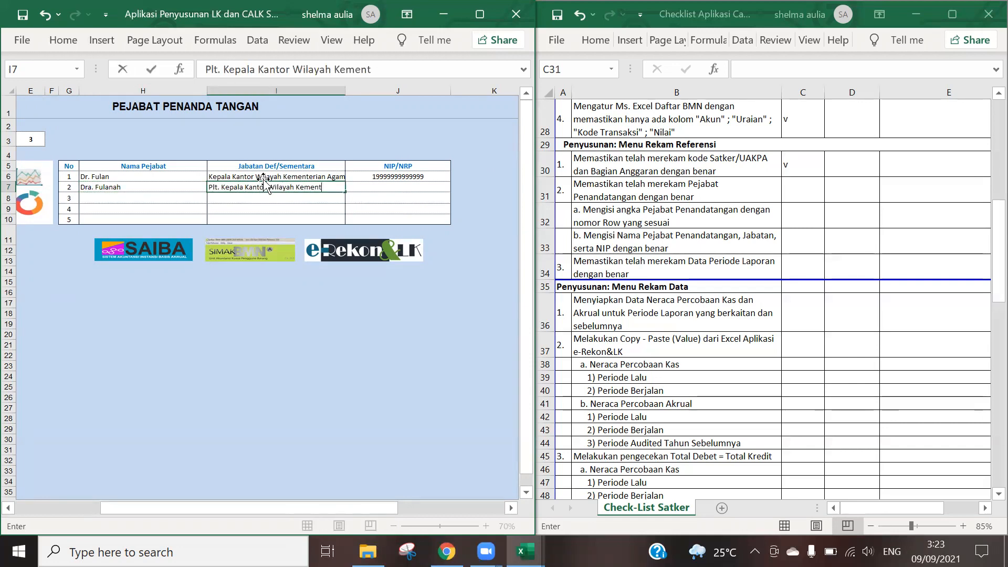
type("erian Agama Provinsi Maluku Utara")
key("Tab")
type("200000000000000000")
key("Return")
Set the Pejabat Penandatangan number to 1 and check the other row numbers it offers
scroll(389, 407, "left", 3)
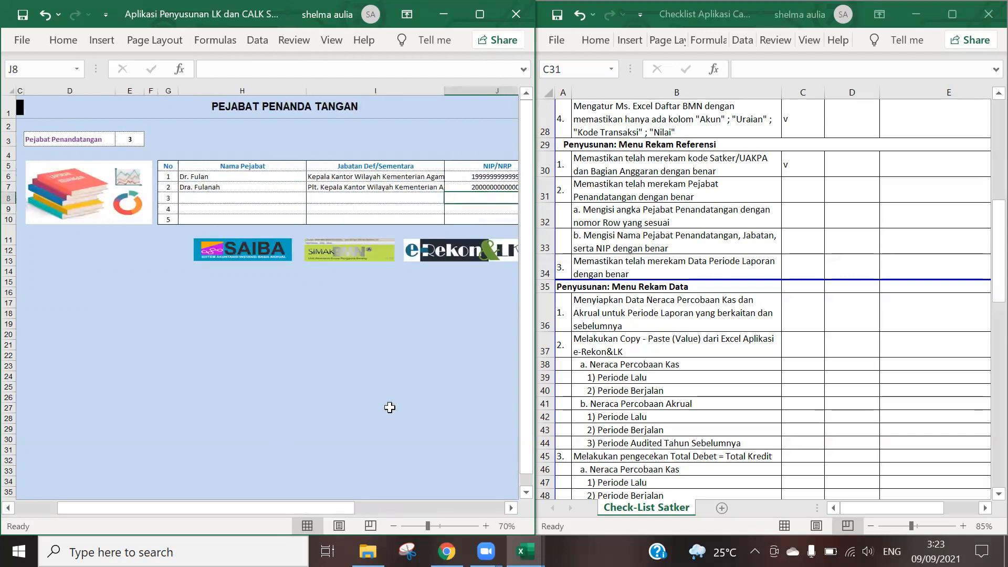
left_click(122, 137)
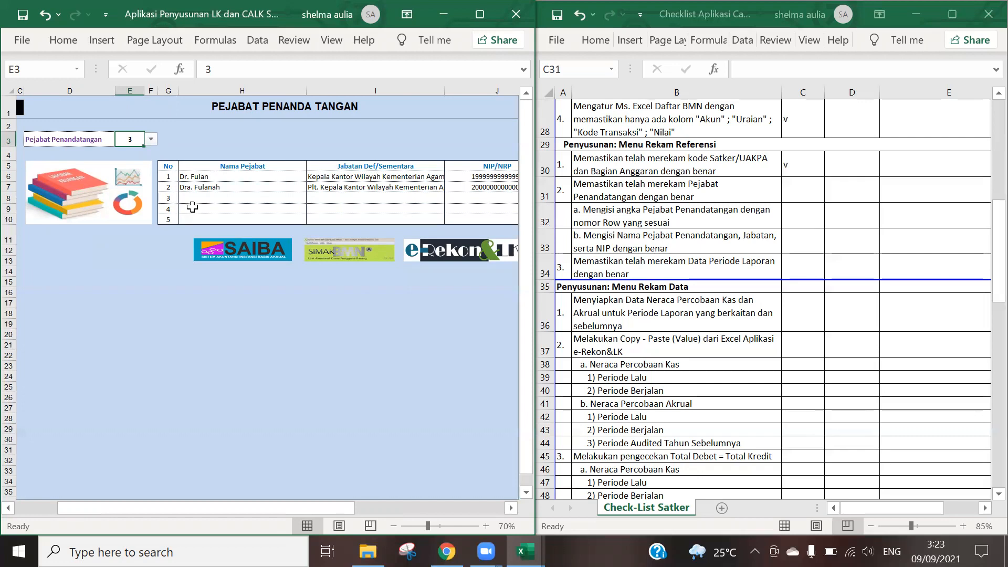
left_click(234, 181)
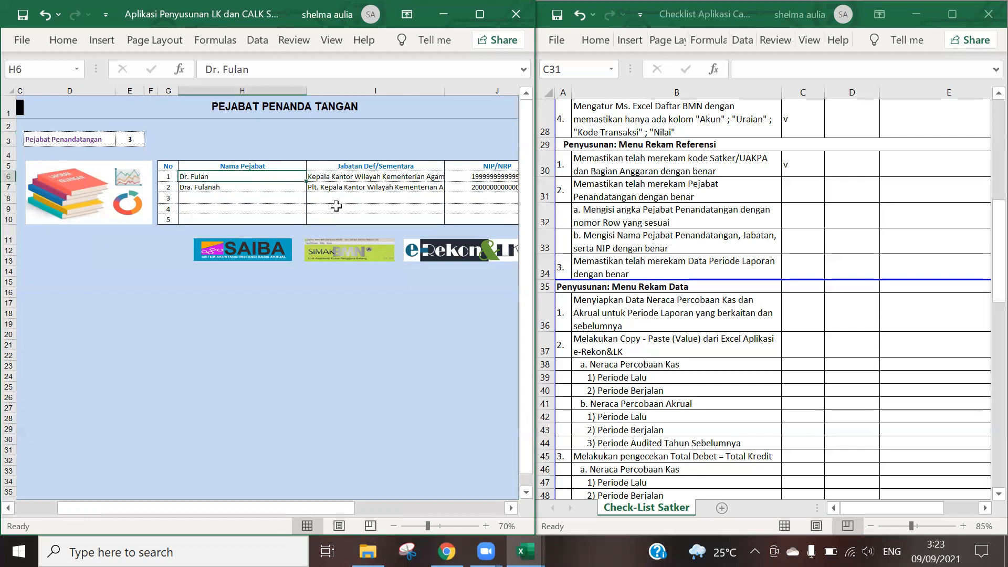
left_click(129, 139)
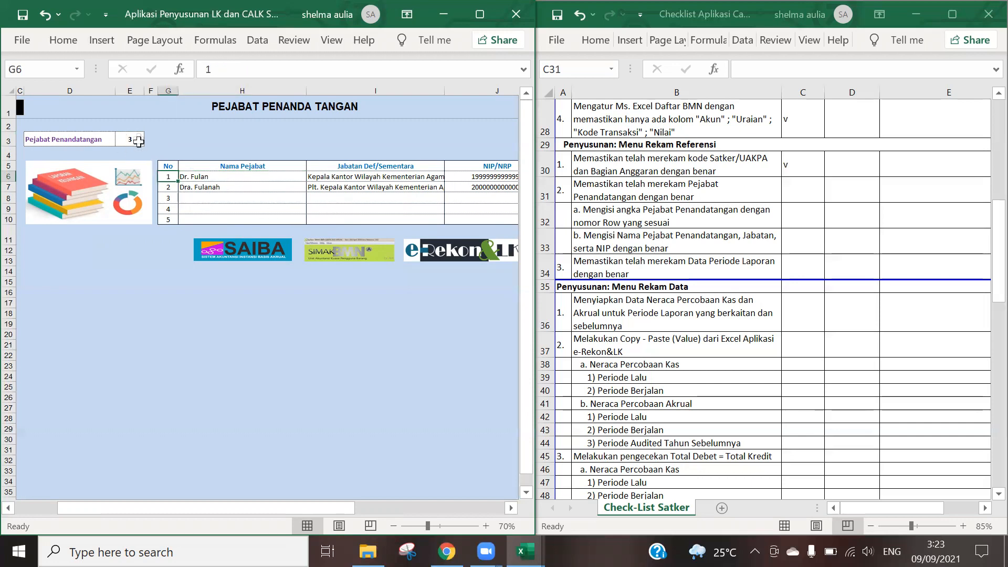
left_click(150, 139)
left_click(129, 151)
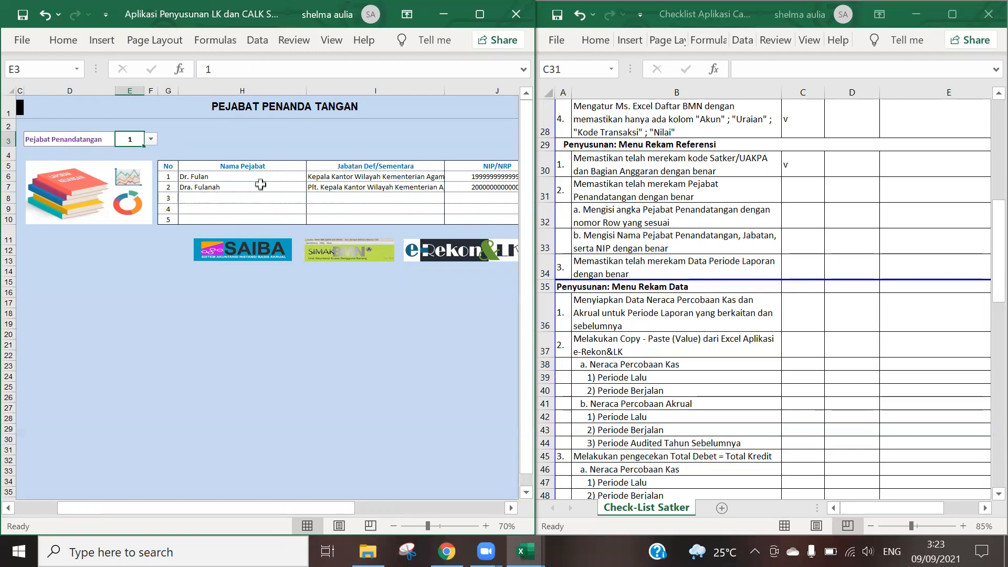
left_click(335, 187)
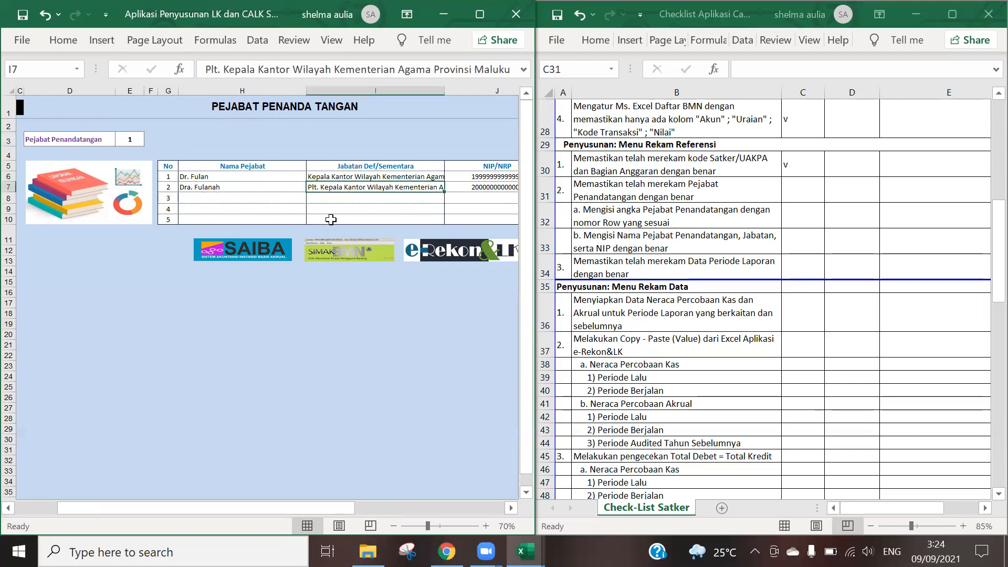
left_click(138, 141)
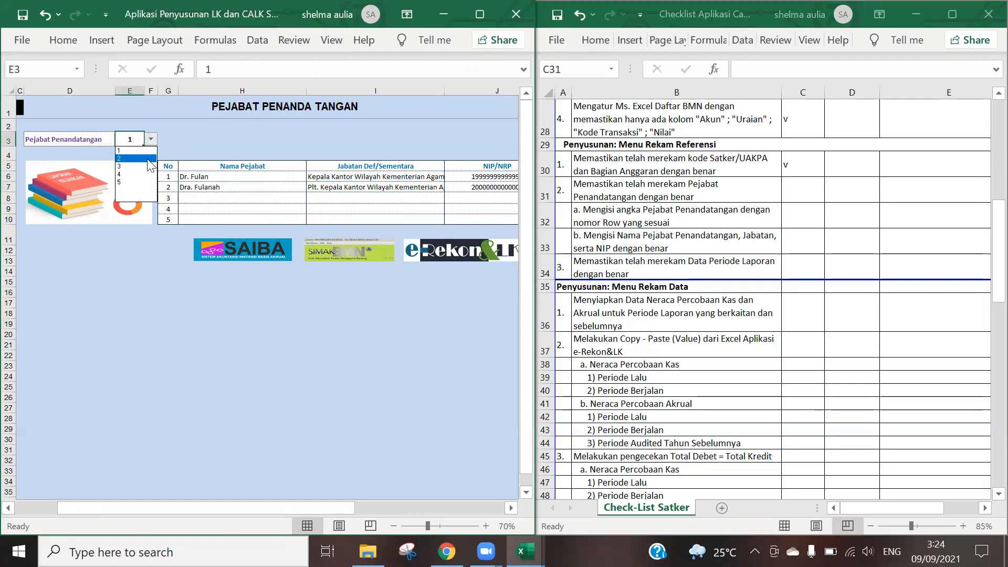
Mark checklist sub-items a and b for Pejabat Penandatangan with v in C32 and C33
left_click(787, 215)
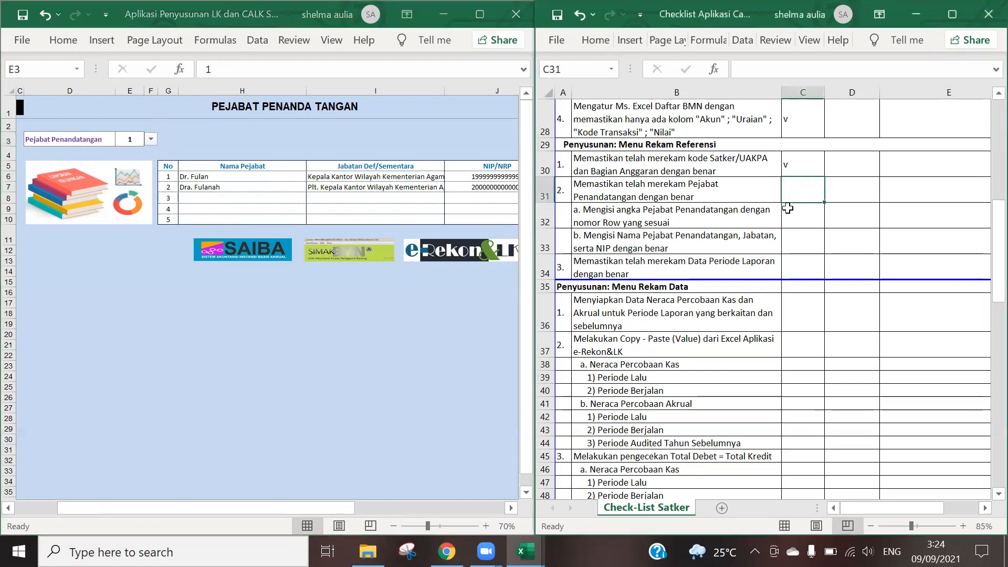
type("v")
key("Return")
type("v")
key("Return")
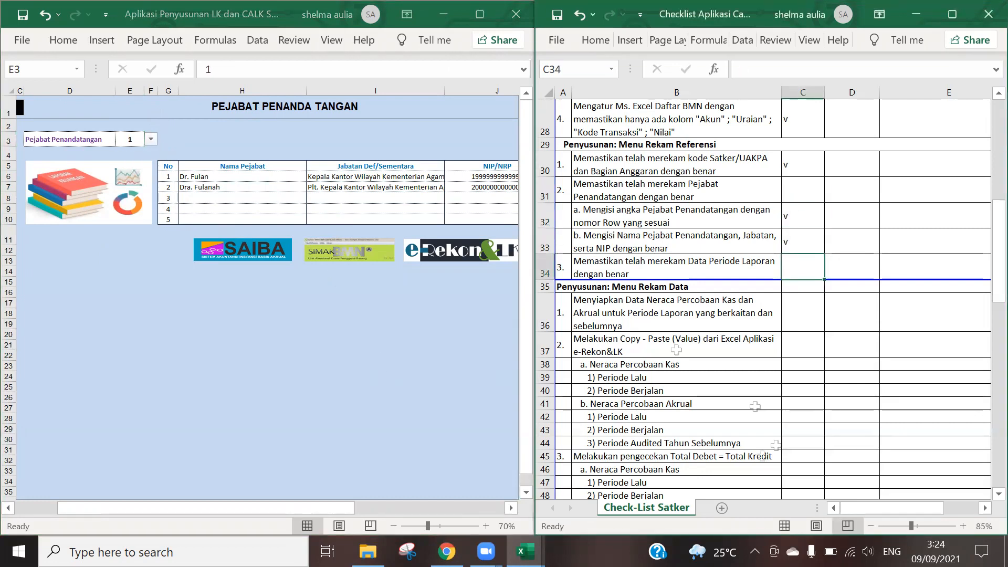
Return to the Referensi menu of the CALK workbook and go to the Periode Laporan sheet
scroll(33, 106, "left", 2)
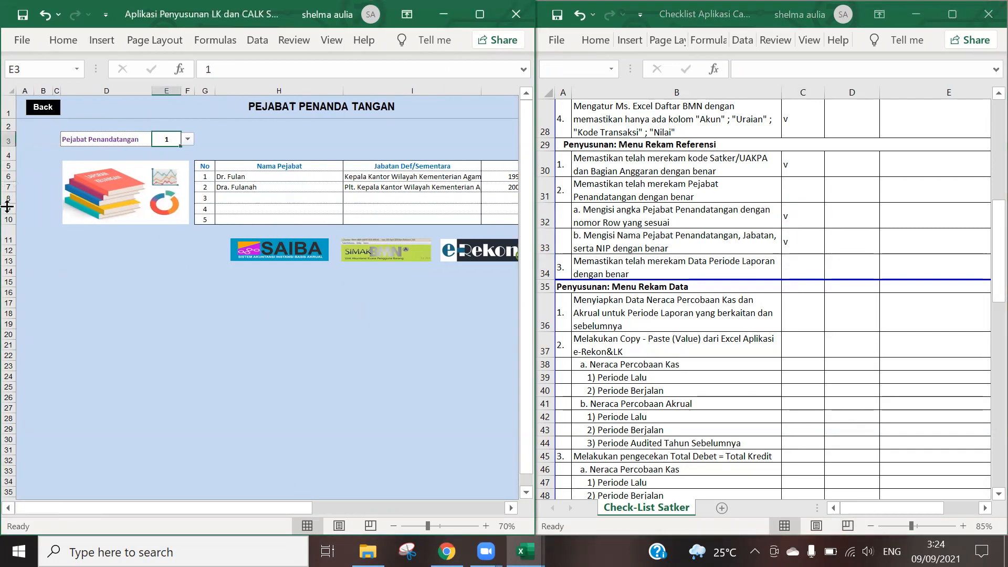
left_click(46, 109)
left_click(608, 275)
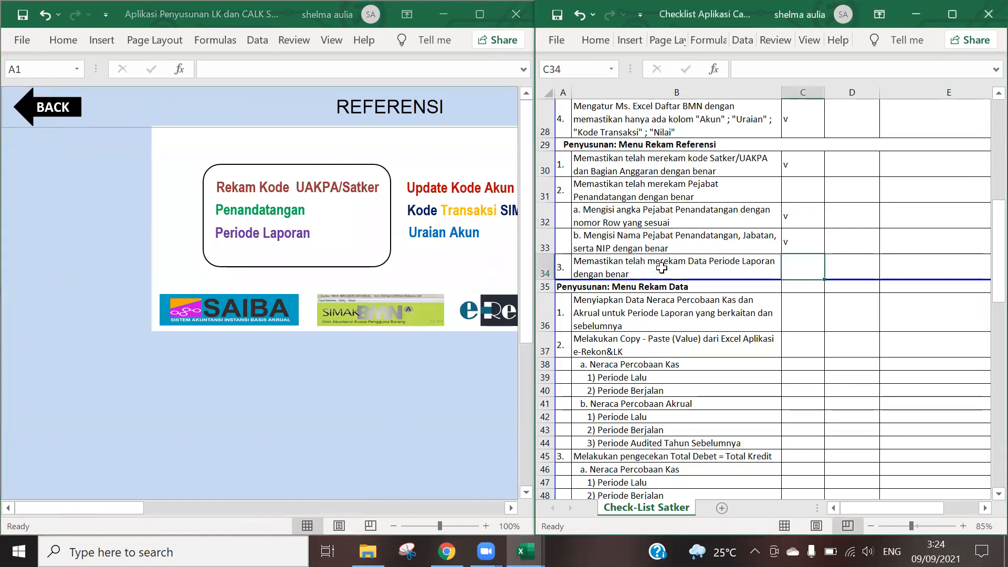
left_click(272, 241)
Set Tahun Anggaran Sebelumnya to 2020 and Tahun Anggaran Berjalan to 2021
left_click(431, 160)
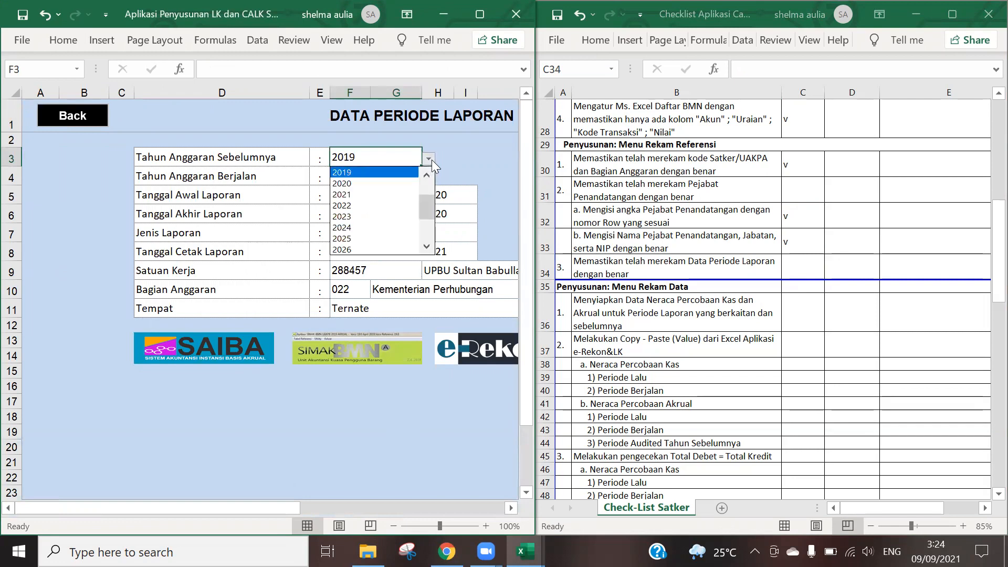
left_click(342, 183)
left_click(412, 176)
left_click(428, 177)
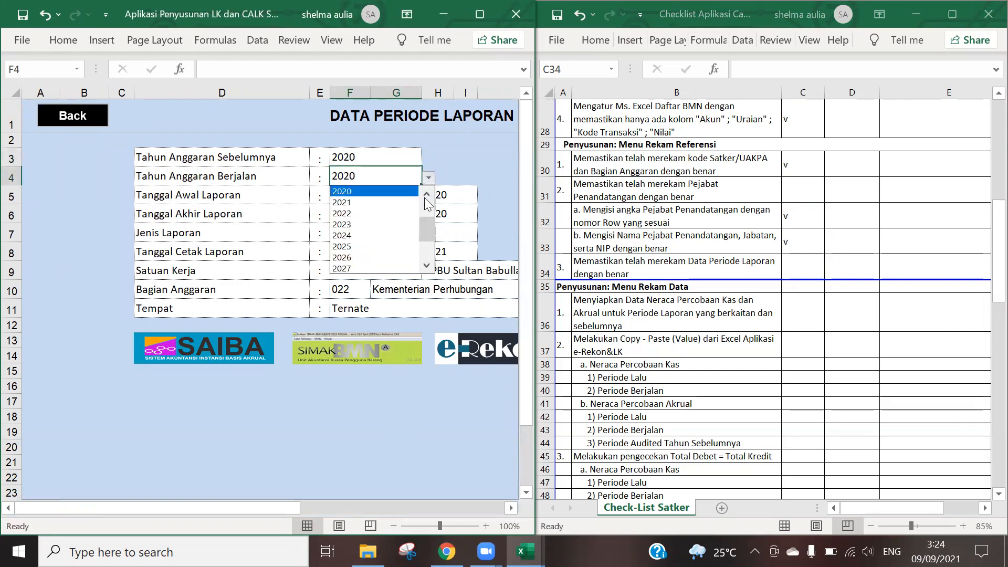
left_click(344, 202)
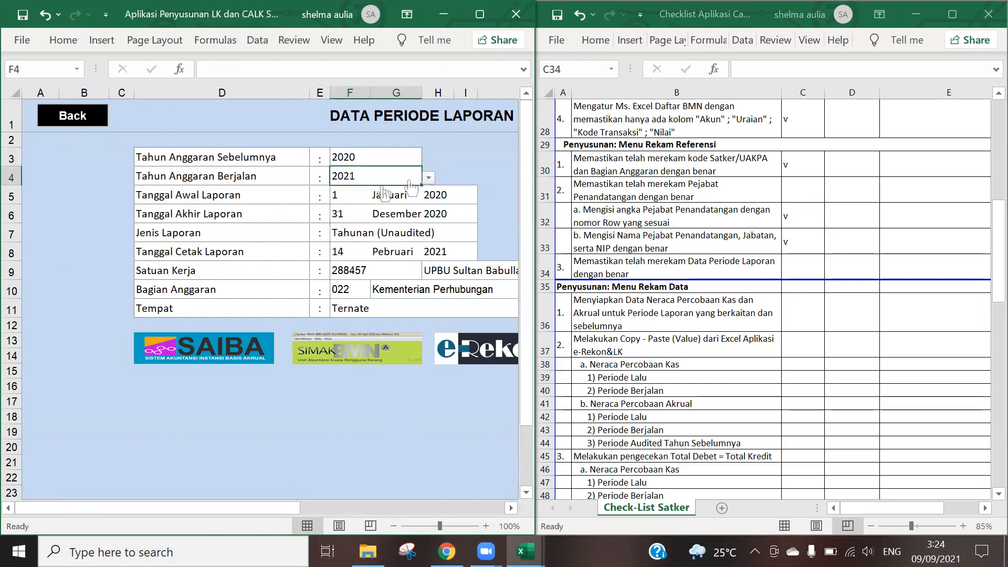
Set the year of Tanggal Awal Laporan to 2021
left_click(345, 199)
left_click(365, 215)
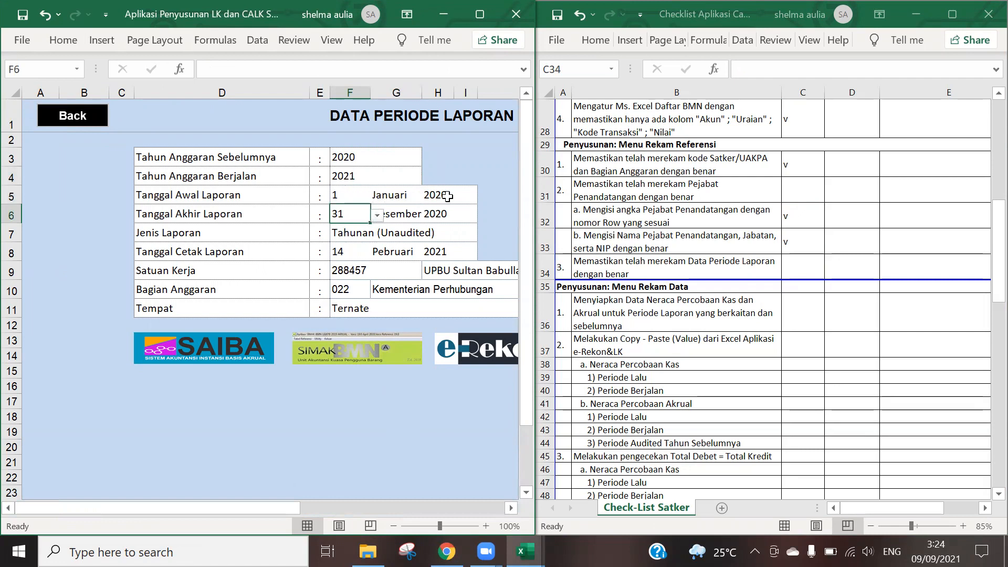
left_click(447, 196)
left_click(506, 200)
Set Tanggal Akhir Laporan to 30 Juni 2021
left_click(438, 220)
left_click(348, 217)
left_click(377, 219)
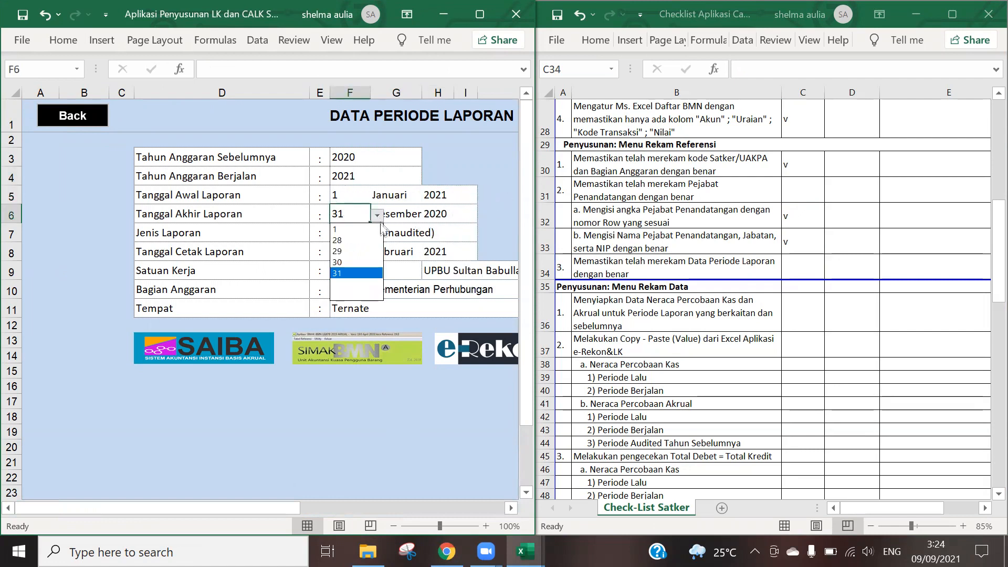
left_click(344, 263)
left_click(399, 214)
left_click(428, 215)
scroll(393, 247, "up", 1)
left_click(389, 229)
left_click(466, 220)
left_click(484, 215)
left_click(447, 247)
Set Jenis Laporan to Semester I and the month of Tanggal Cetak Laporan to Juli
left_click(393, 234)
left_click(485, 237)
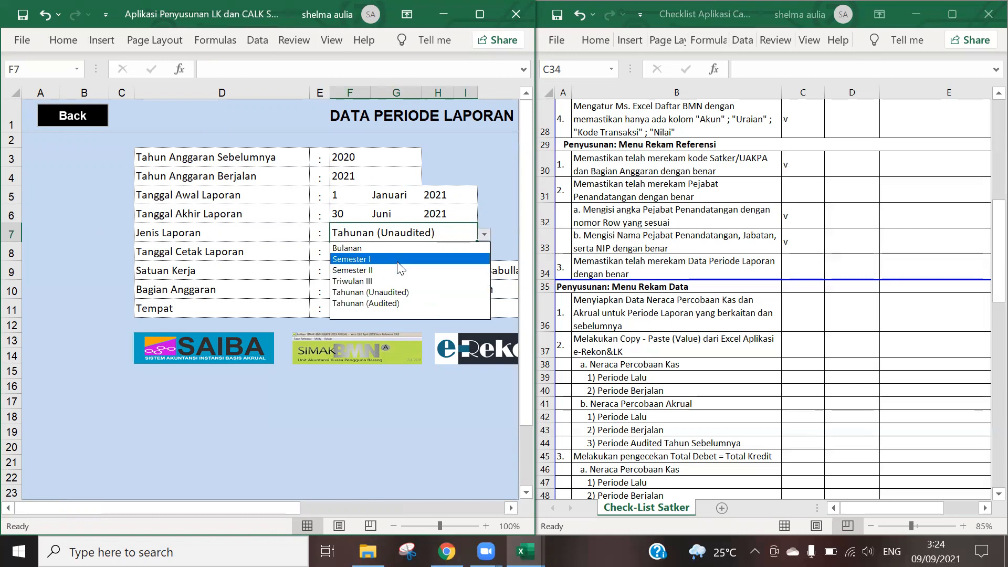
left_click(399, 259)
left_click(405, 258)
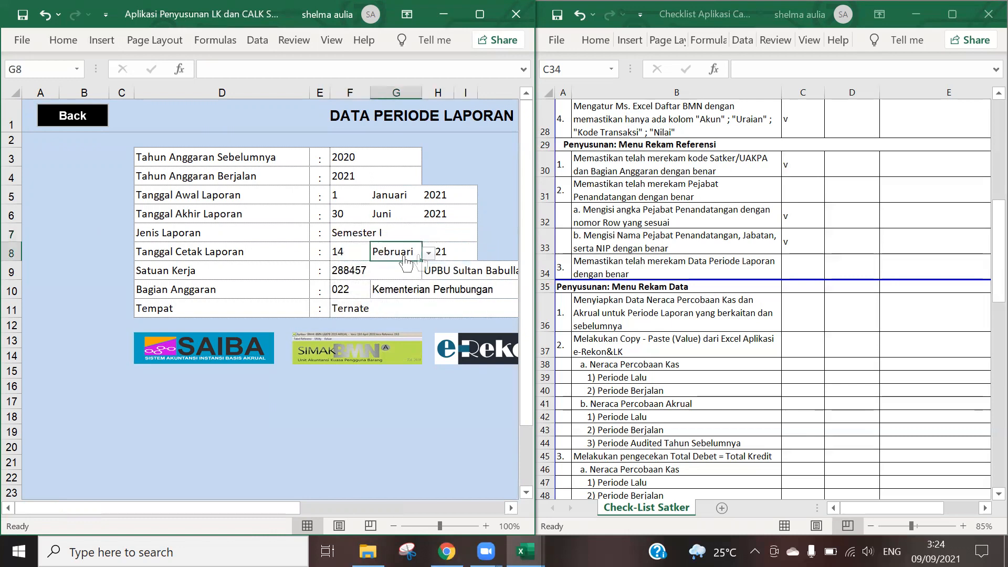
left_click(429, 253)
left_click(394, 315)
Set Satuan Kerja to 626367 and check its name and the Bagian Anggaran entry
left_click(415, 270)
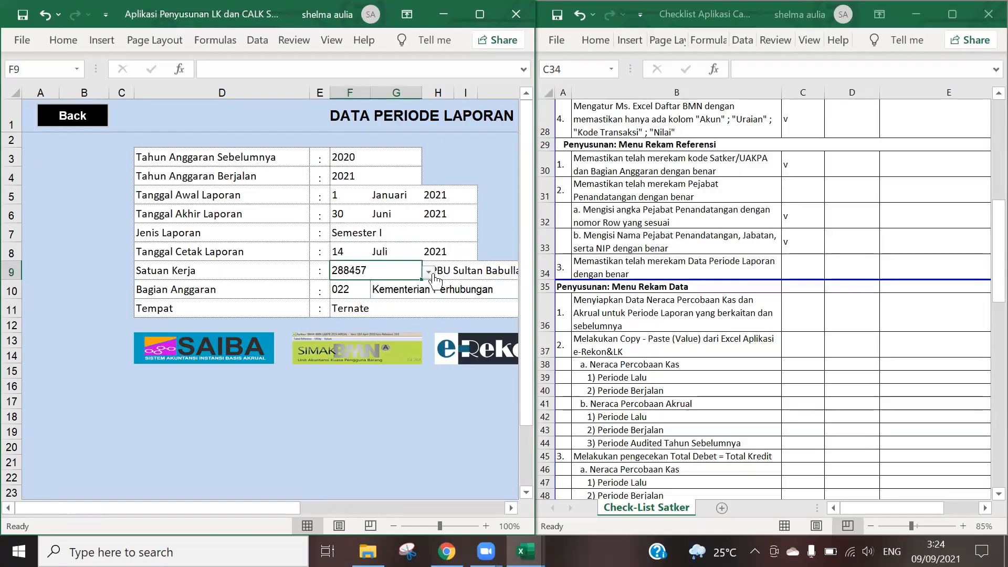
left_click(428, 271)
left_click(392, 302)
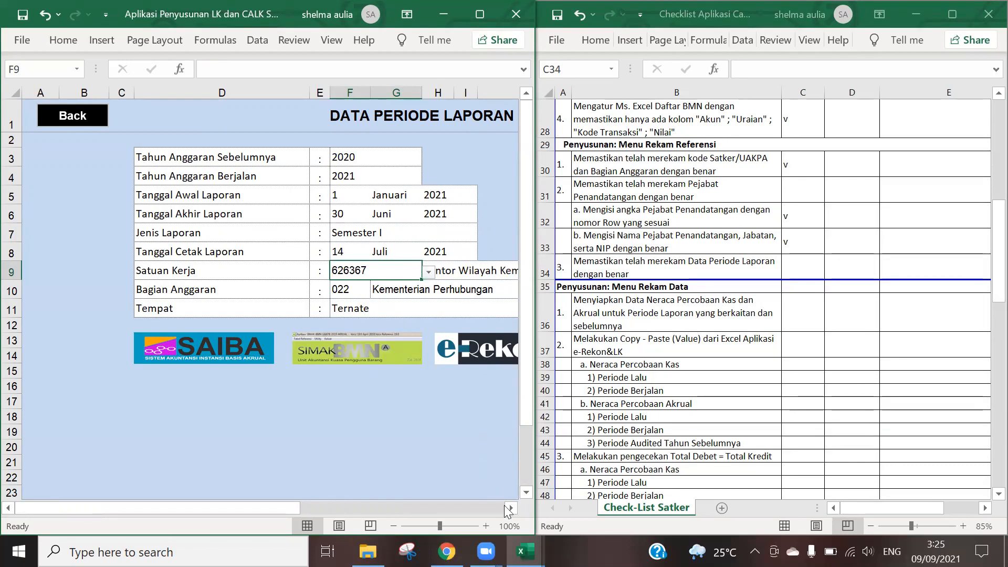
left_click(510, 508)
left_click(511, 509)
left_click(510, 508)
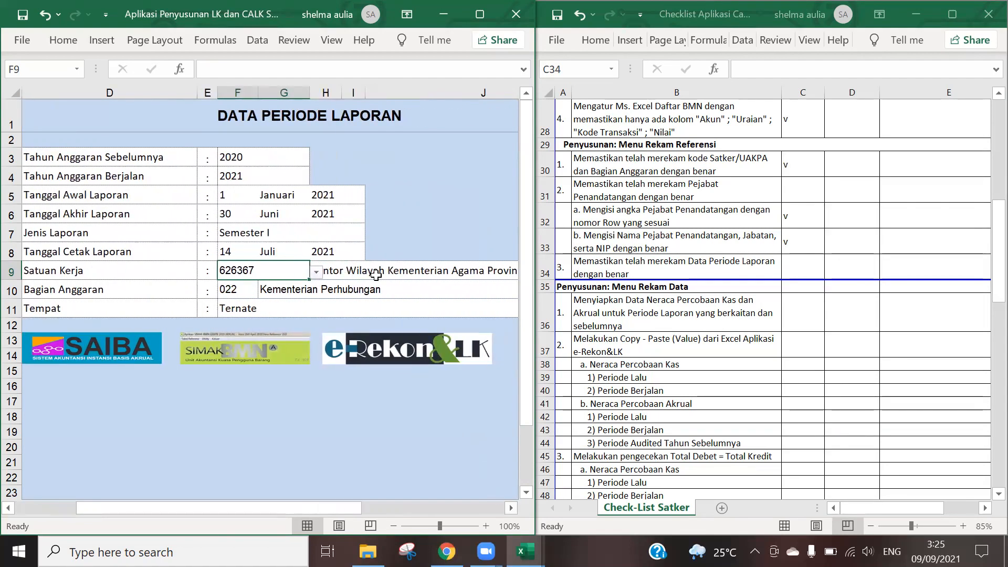
left_click(375, 273)
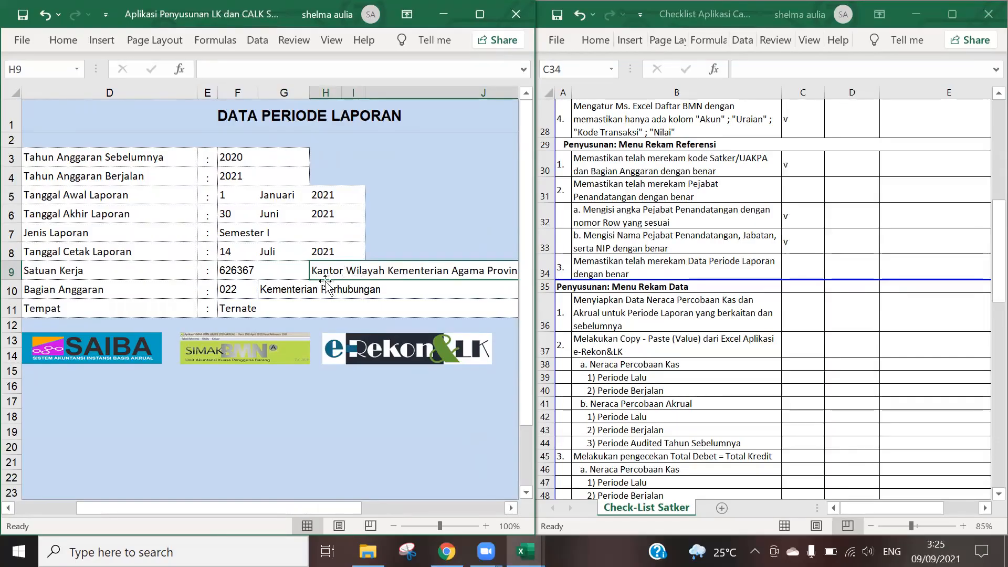
left_click(245, 290)
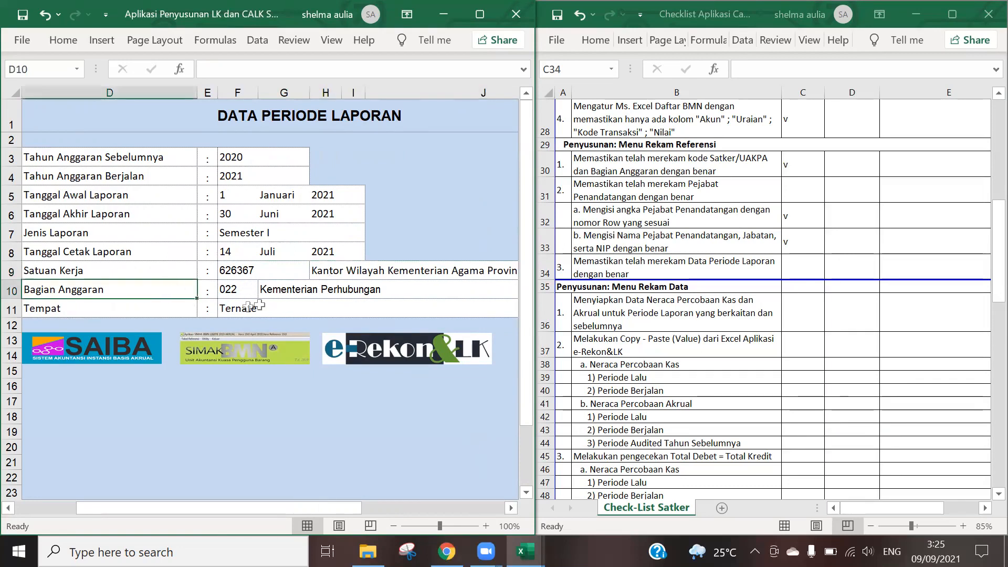
Set Bagian Anggaran to 025 and Tempat to Sofifi in the Data Periode Laporan sheet
left_click(265, 290)
left_click(237, 327)
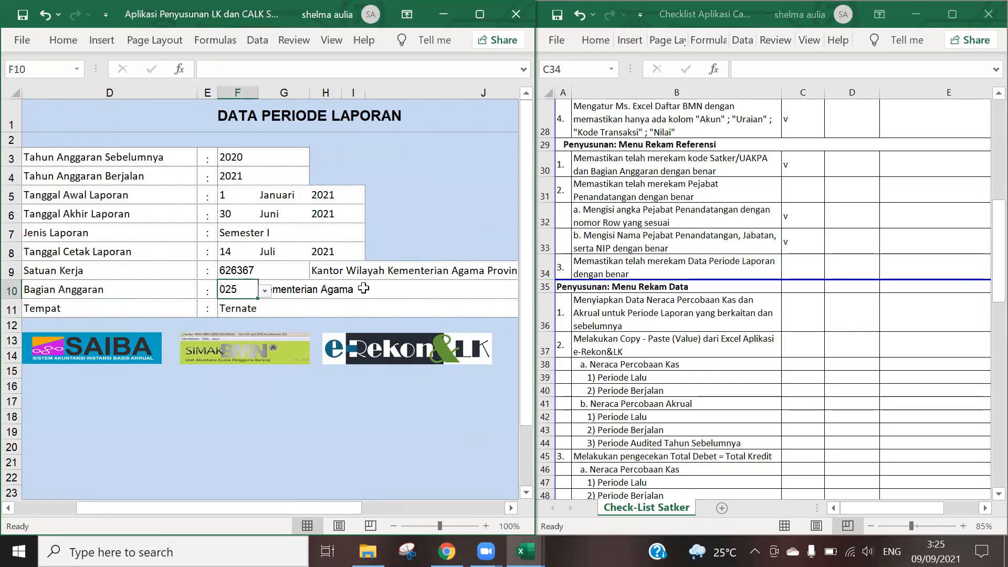
left_click(257, 310)
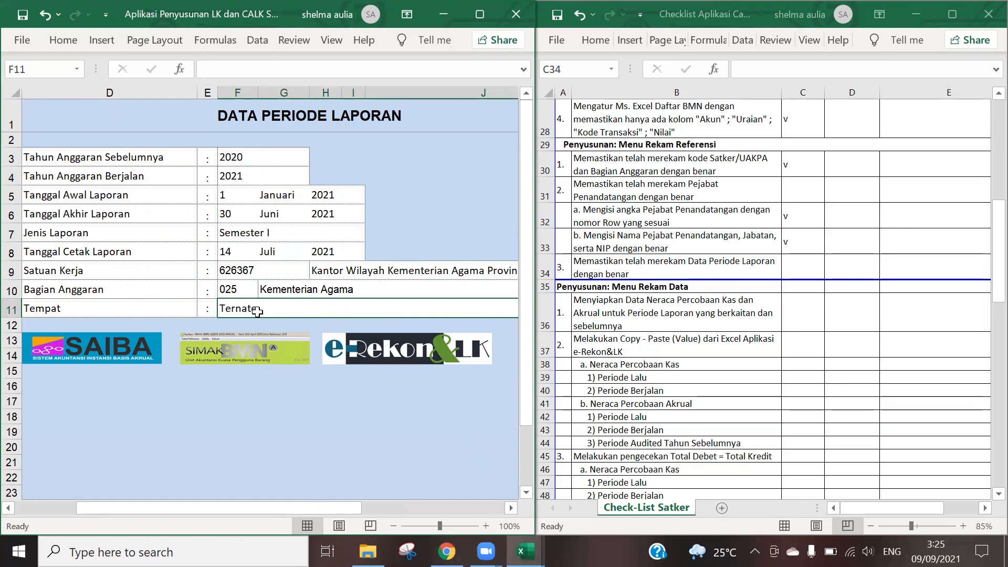
type("Sofifi")
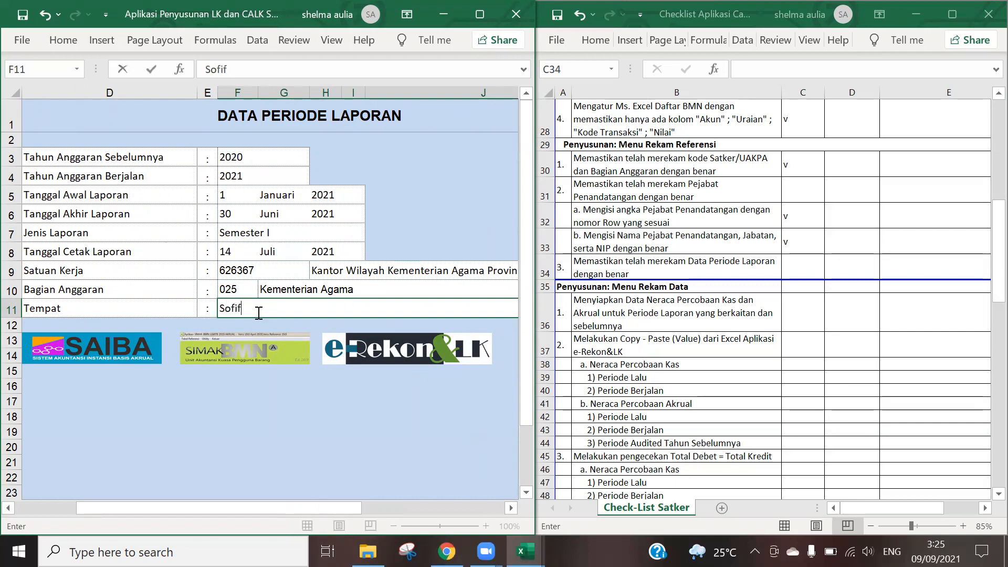
key("Return")
Return to the Referensi menu and mark the Data Periode Laporan item in the checklist with v
scroll(141, 196, "left", 3)
left_click(79, 115)
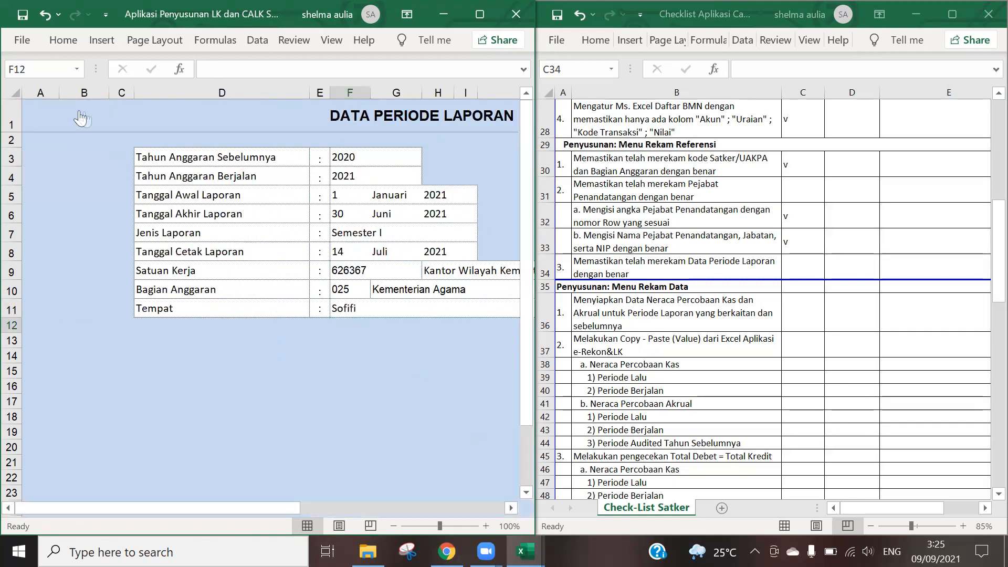
left_click(792, 269)
type("v")
scroll(792, 268, "down", 2)
Go back from Referensi to Menu Utama and open the Rekam Data menu
scroll(362, 196, "right", 2)
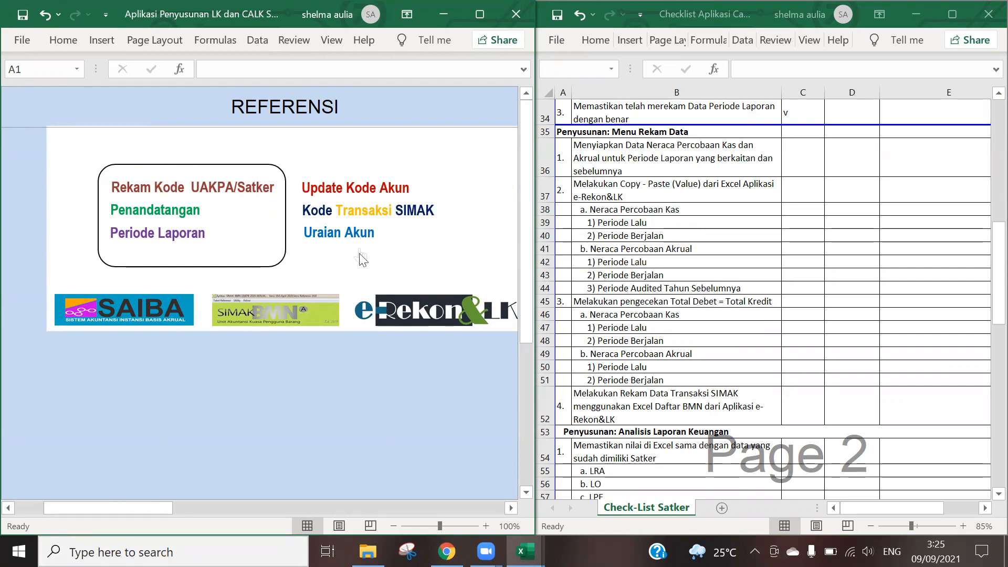
left_click(8, 508)
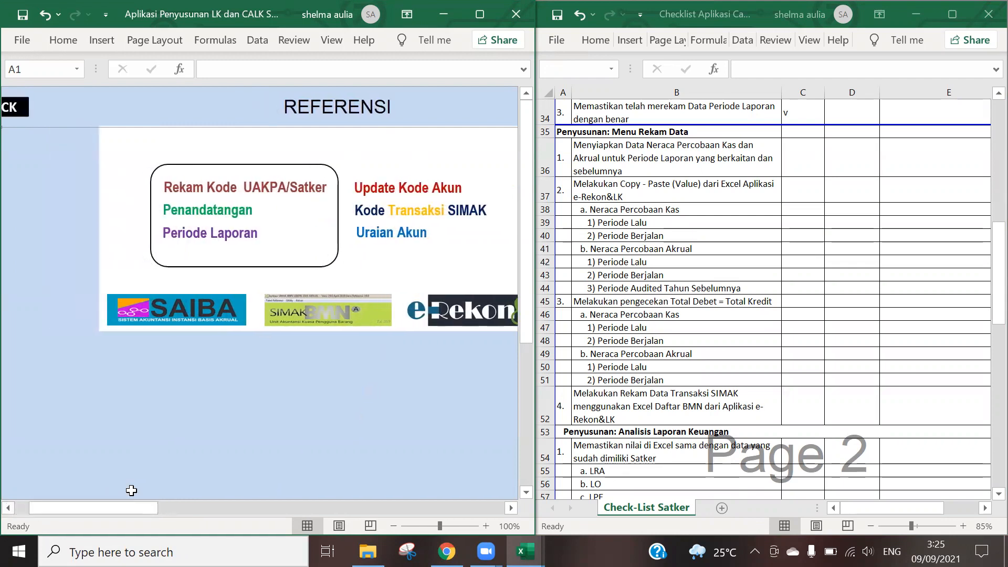
left_click_drag(68, 511, 54, 511)
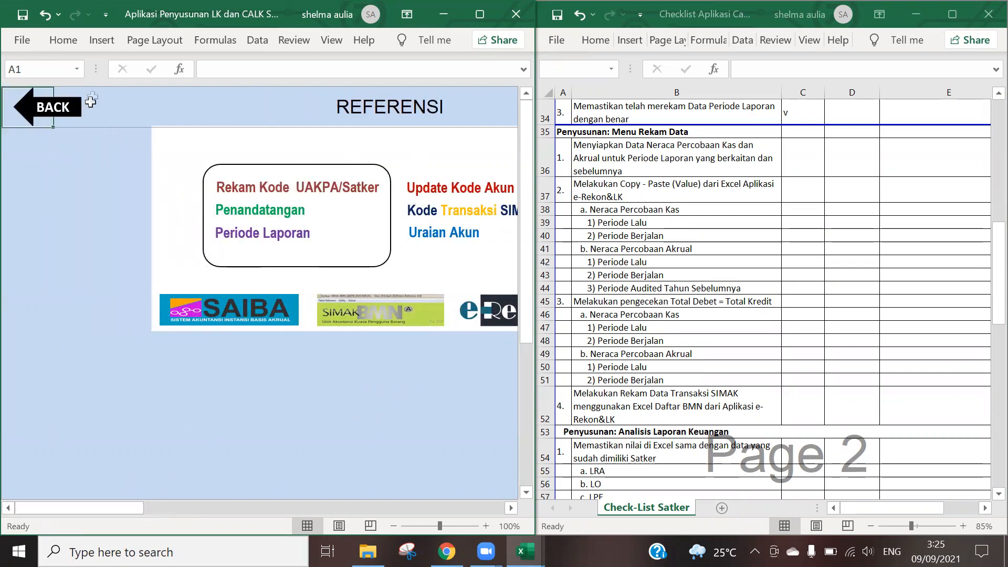
left_click(78, 113)
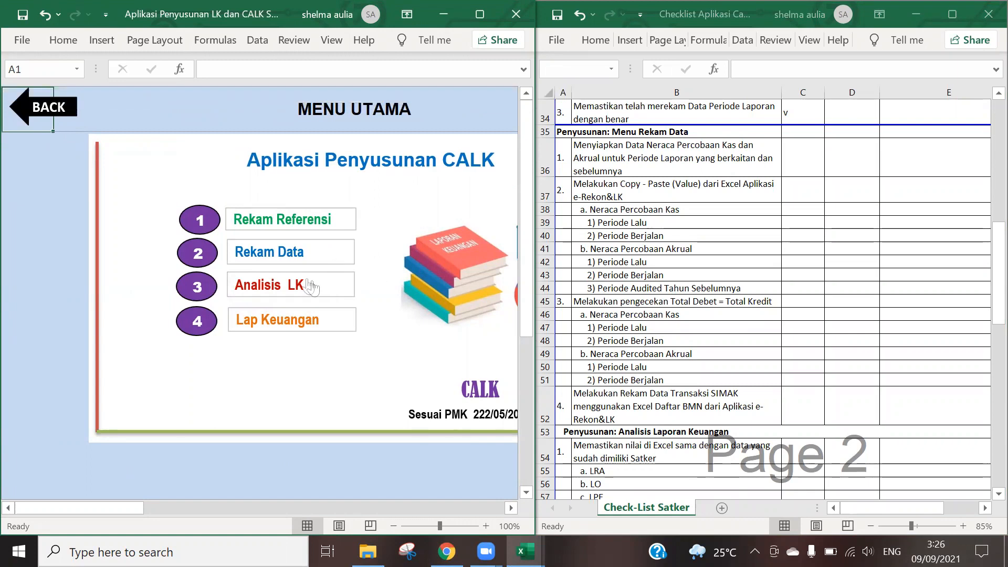
left_click(296, 261)
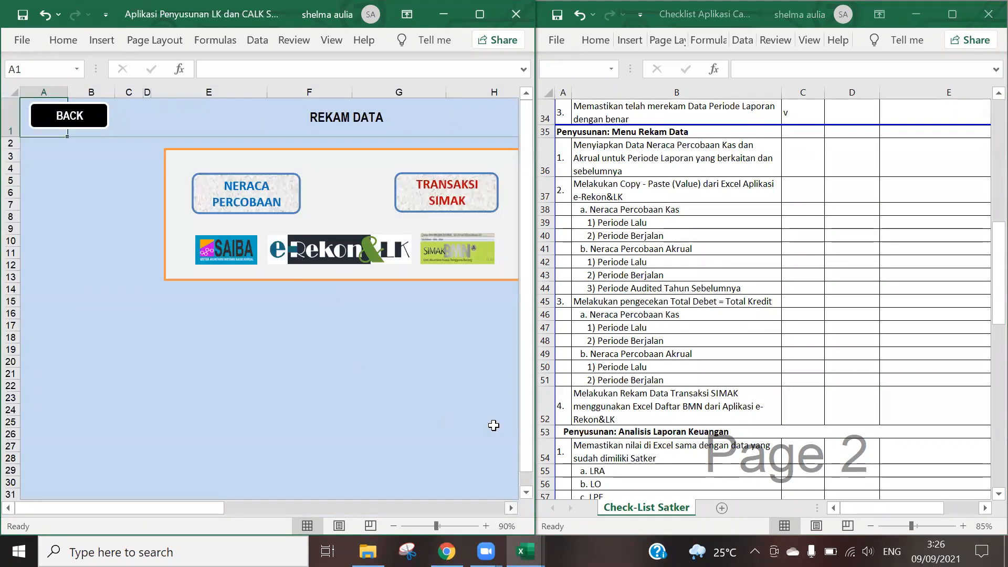
Open the Periode Laporan sheet of Neraca Percobaan Kas through the Neraca Percobaan menu and go to its first rows
left_click_drag(126, 509, 150, 508)
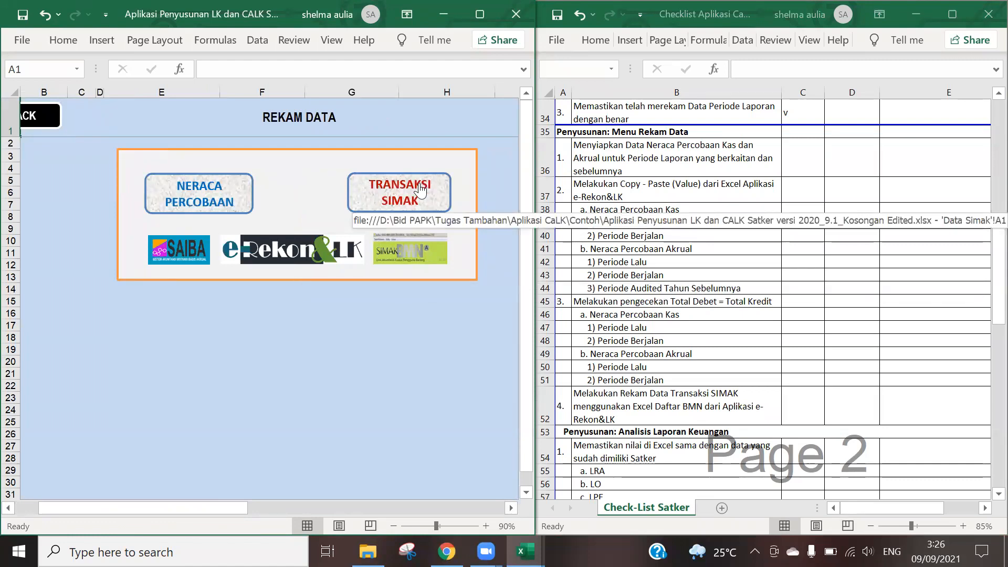
left_click(212, 210)
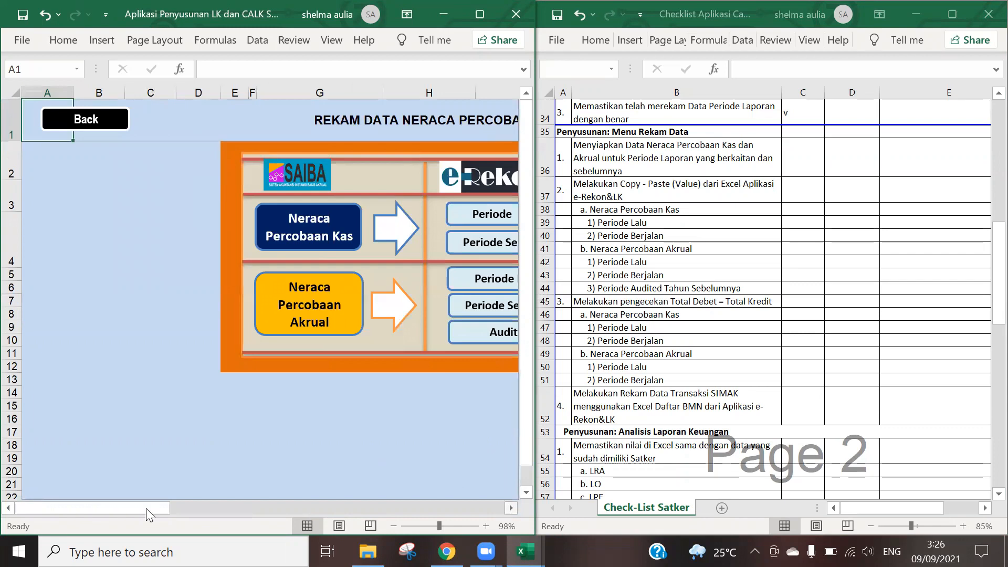
left_click_drag(146, 508, 212, 508)
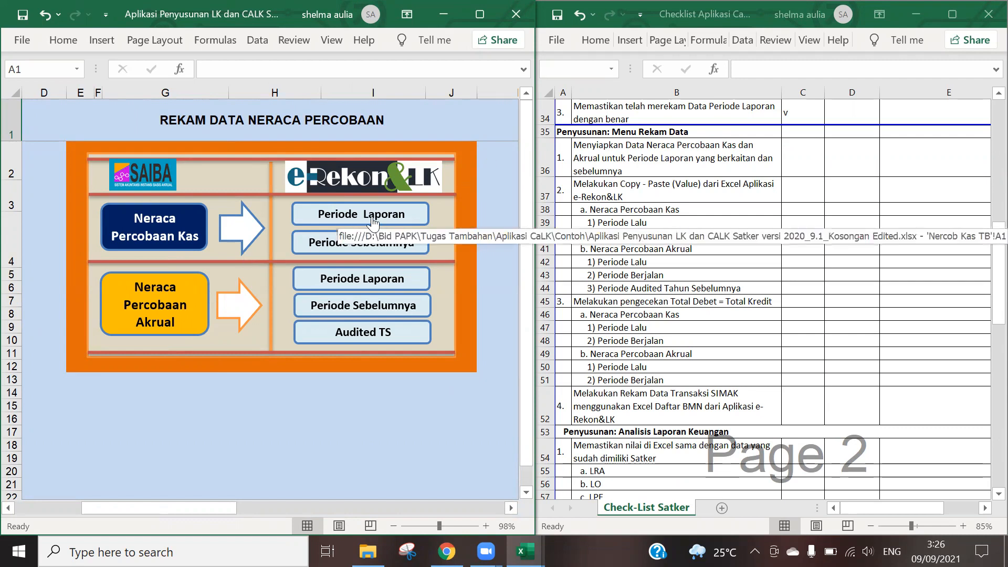
left_click(399, 221)
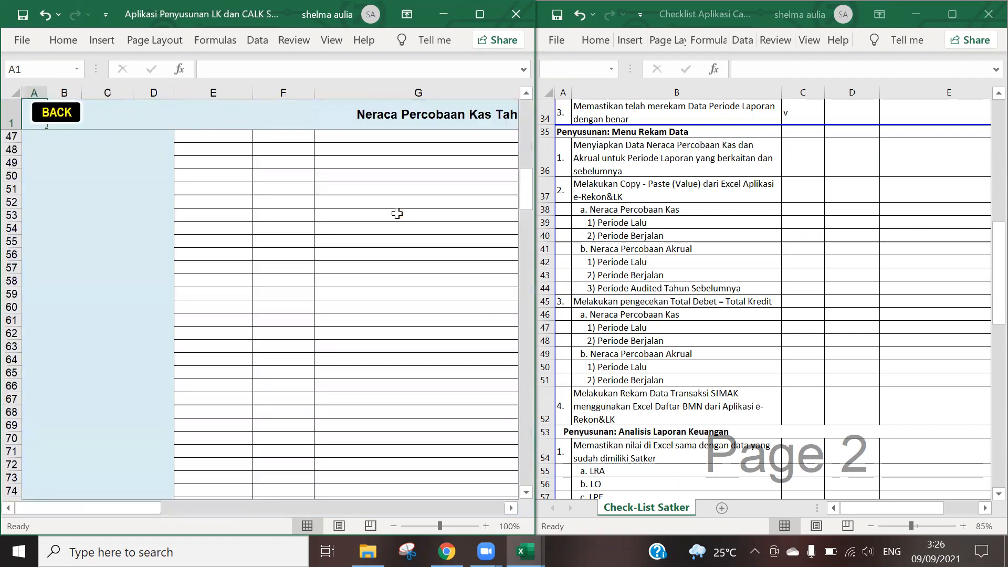
left_click(512, 508)
left_click(512, 509)
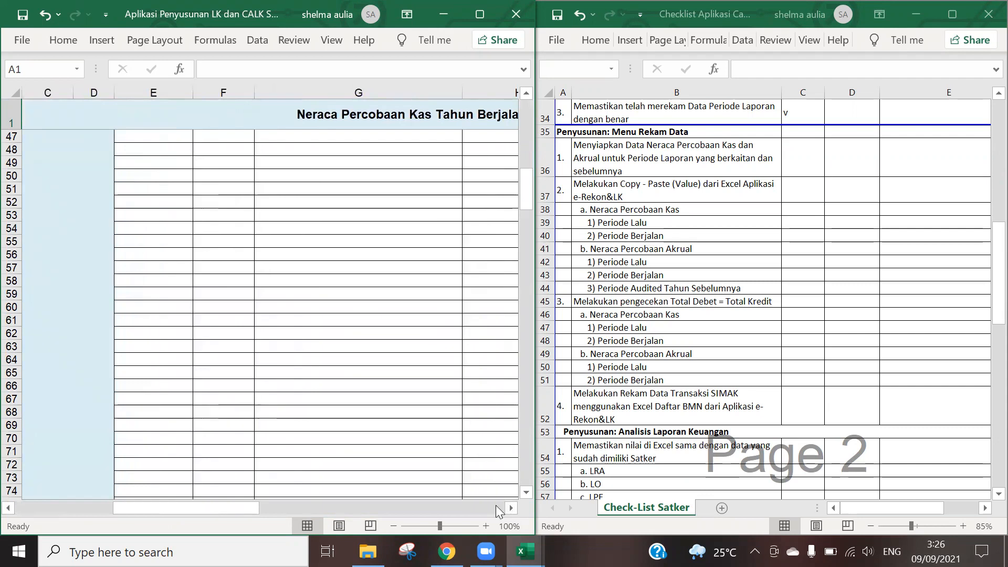
left_click(512, 509)
left_click(512, 508)
left_click_drag(529, 210, 527, 110)
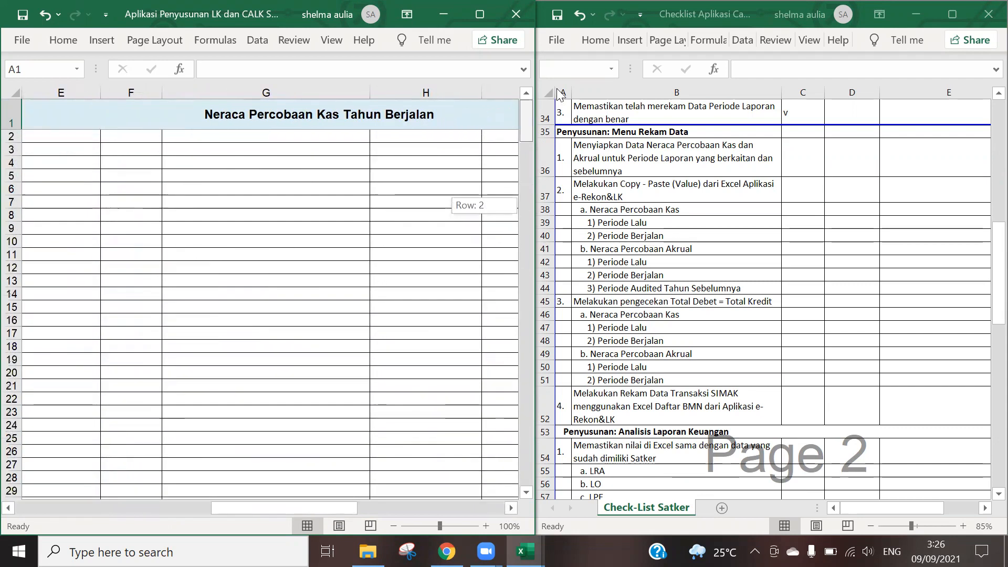
Copy the range A3:E40 from Table 2 of the Neraca_percobaan_kas06_Satker626376_2021-converted workbook
left_click(42, 136)
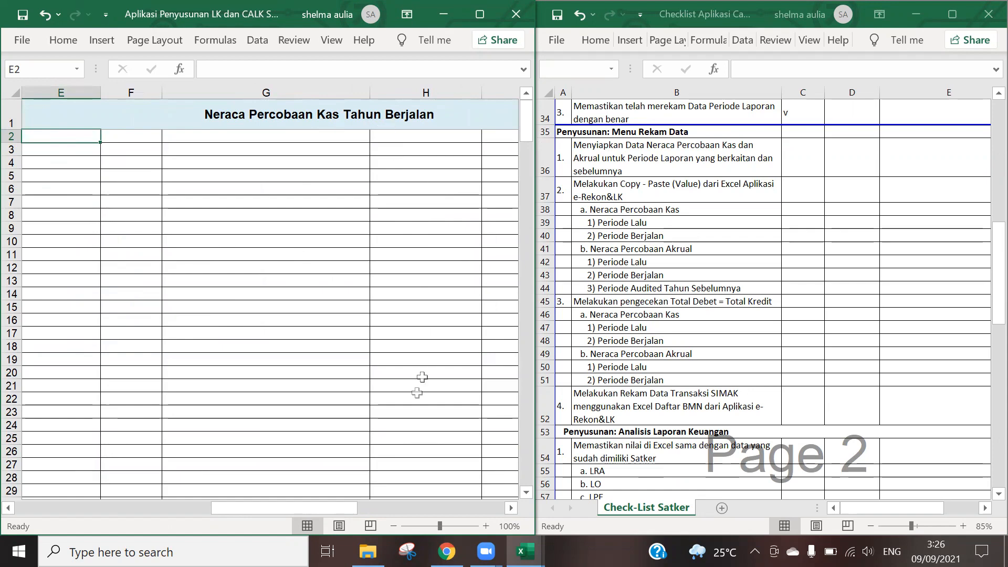
mouse_move(523, 551)
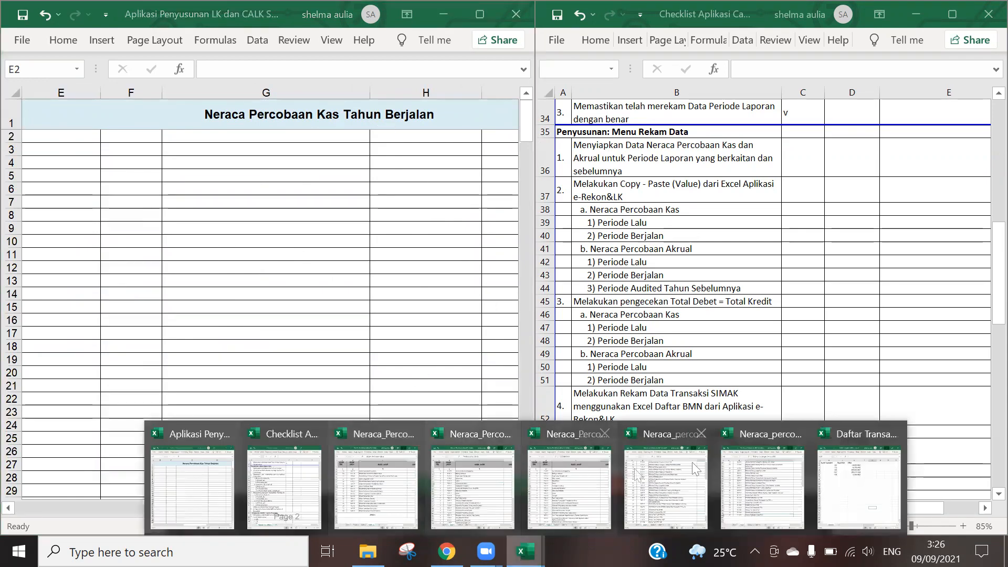
left_click(766, 468)
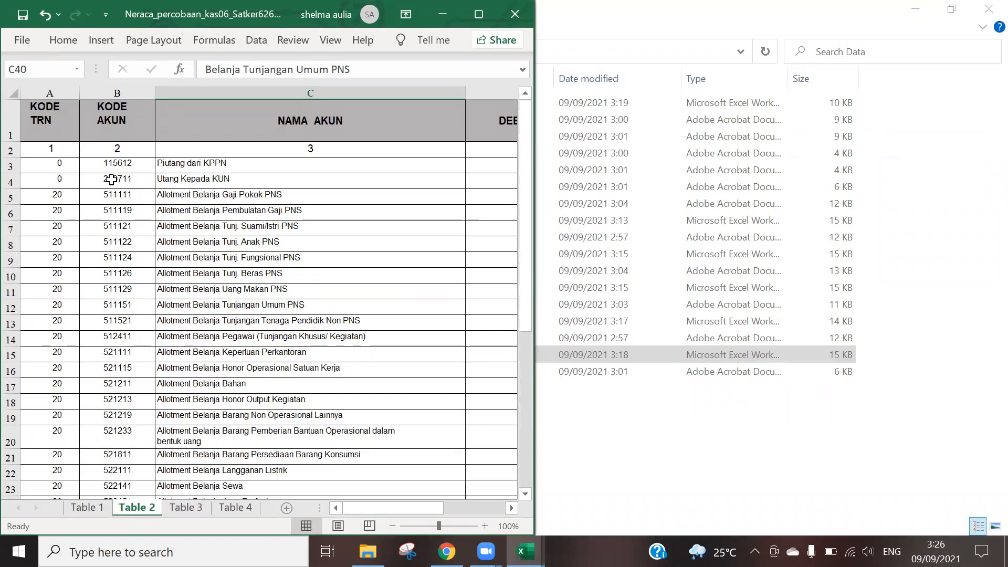
left_click(62, 162)
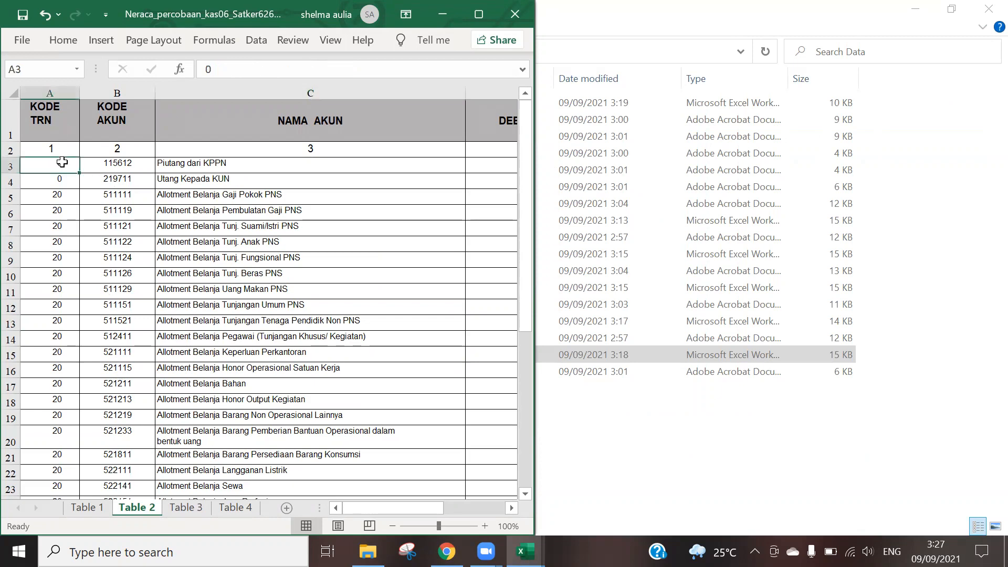
key("shift+Right")
key("shift+Right")
key("shift+Down")
key("shift+Right")
key("shift+Right")
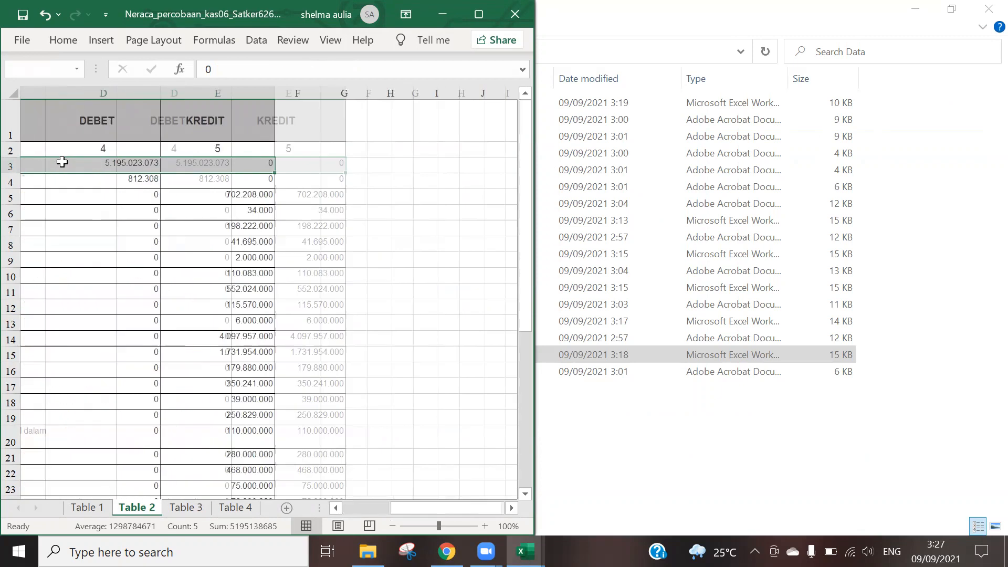
scroll(62, 162, "down", 5)
key("ctrl+c")
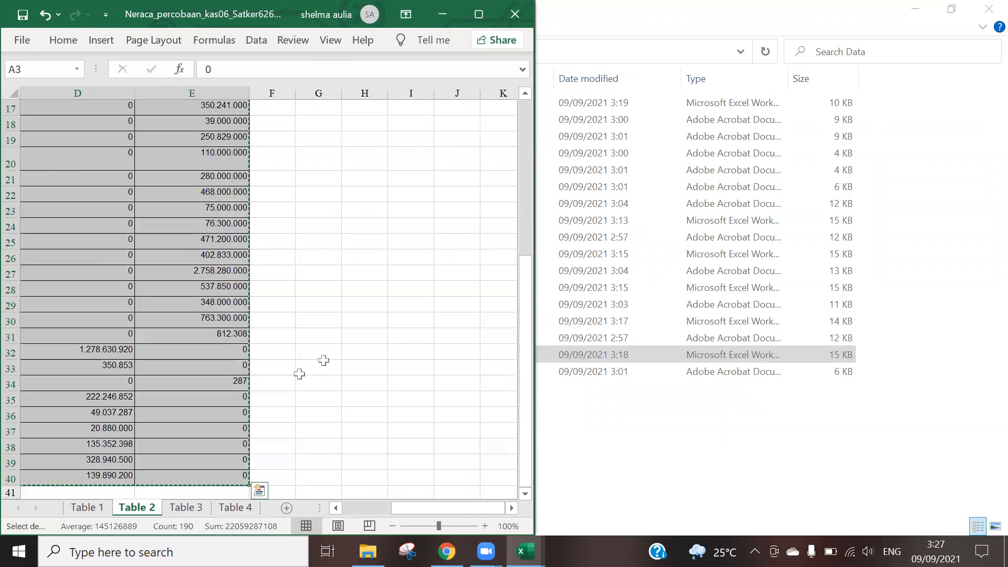
Paste the copied rows as values from cell E2 in the Neraca Percobaan Kas Tahun Berjalan sheet
key("ctrl+Tab")
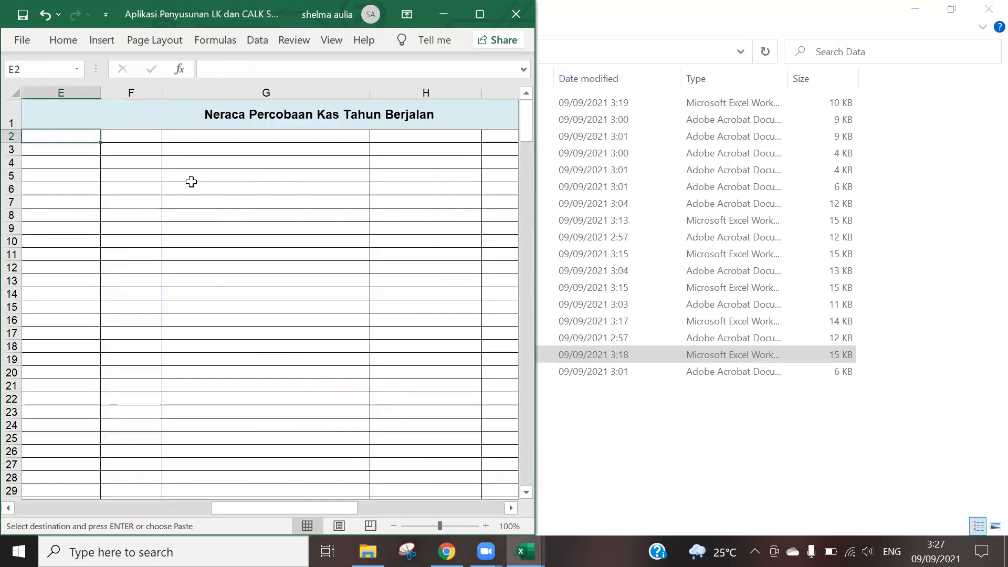
right_click(70, 140)
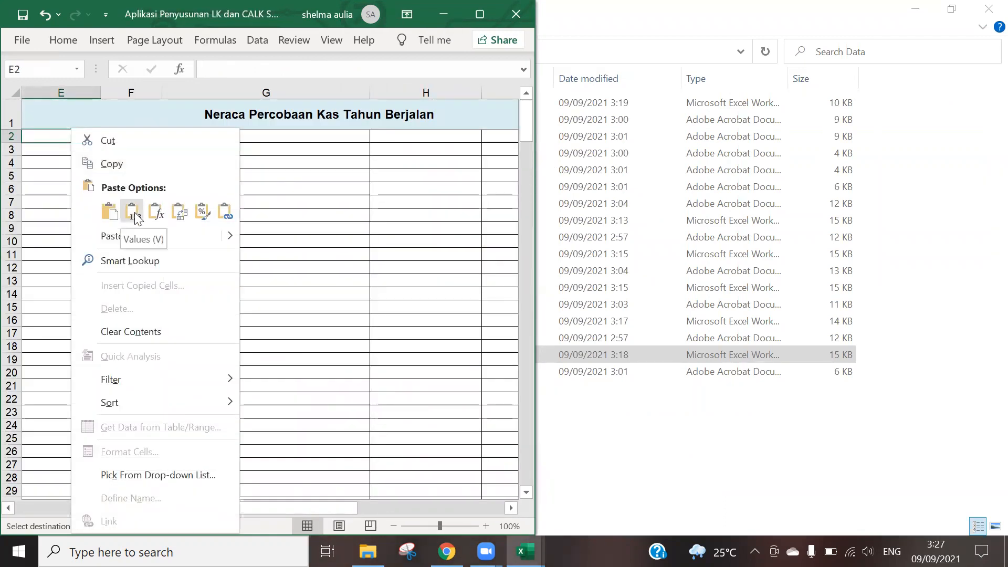
left_click(131, 210)
scroll(233, 260, "down", 9)
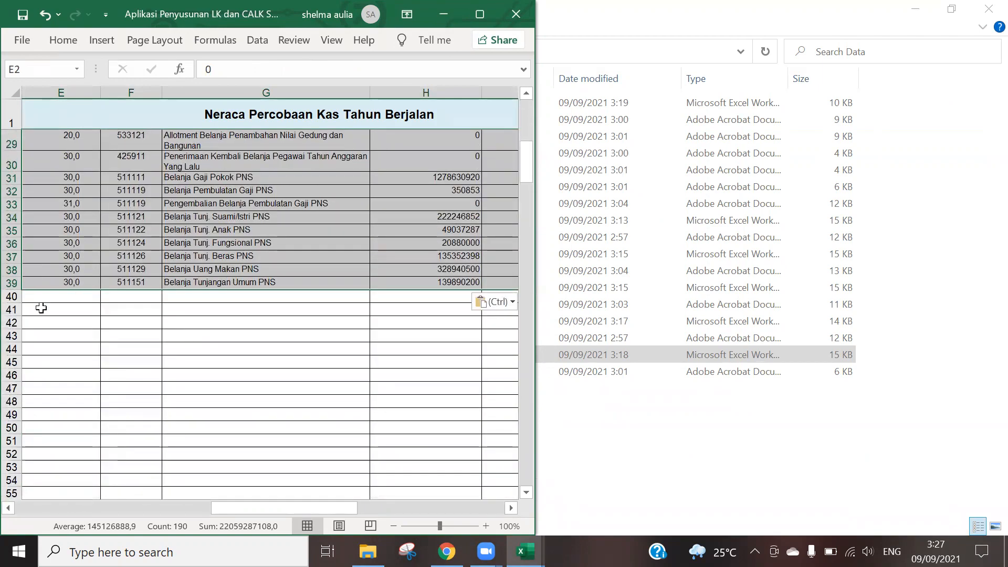
Copy the account rows A3:E18, without the JUMLAH row, from Table 4 of the 2021 cash trial balance workbook
left_click(41, 298)
left_click(524, 551)
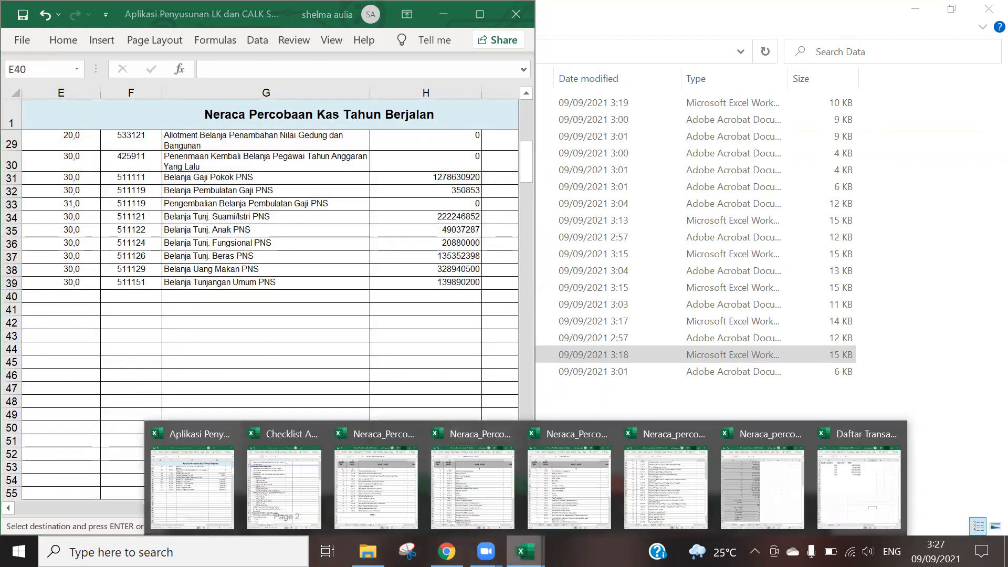
left_click(747, 497)
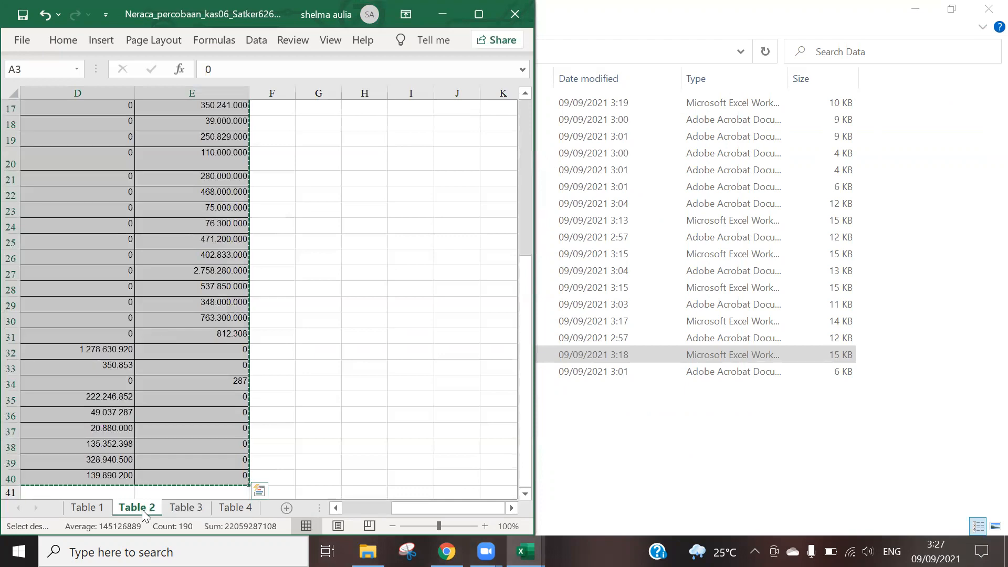
left_click(235, 507)
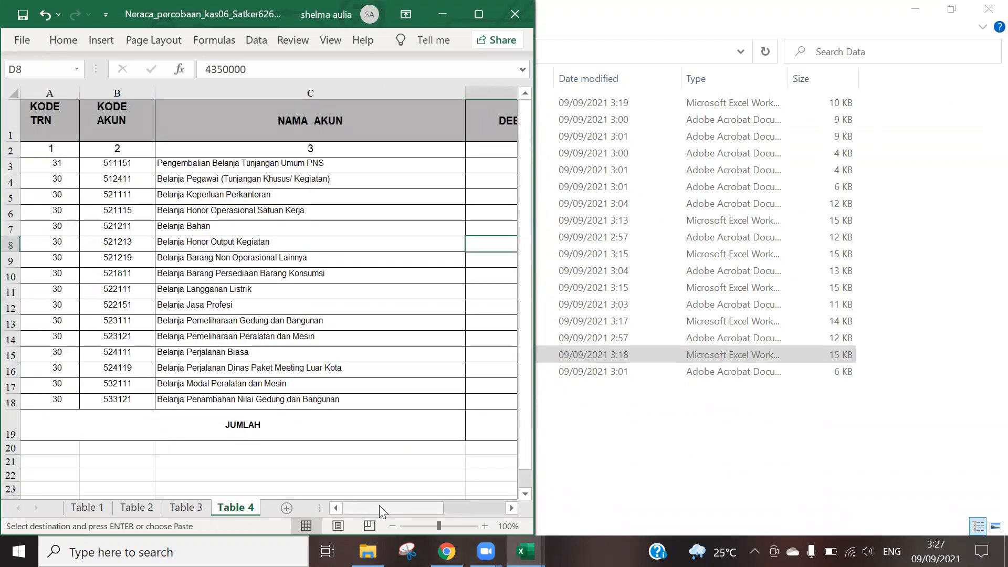
left_click(58, 167)
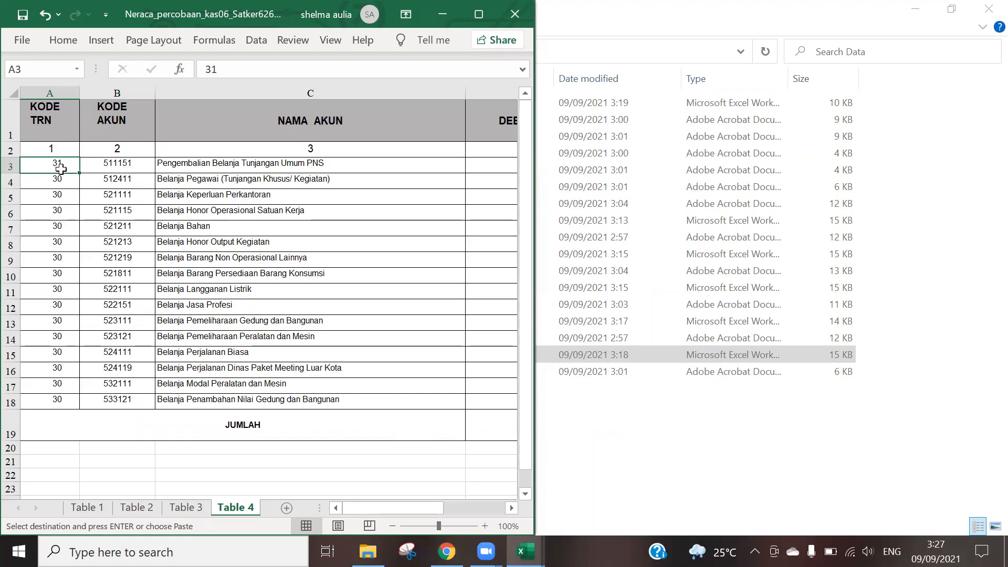
left_click_drag(61, 168, 519, 402)
key("ctrl+c")
Paste the Table 4 rows from cell E40 of the current-year cash trial balance sheet, directly below the Table 2 data
key("alt+Tab")
left_click(86, 294)
key("ctrl+v")
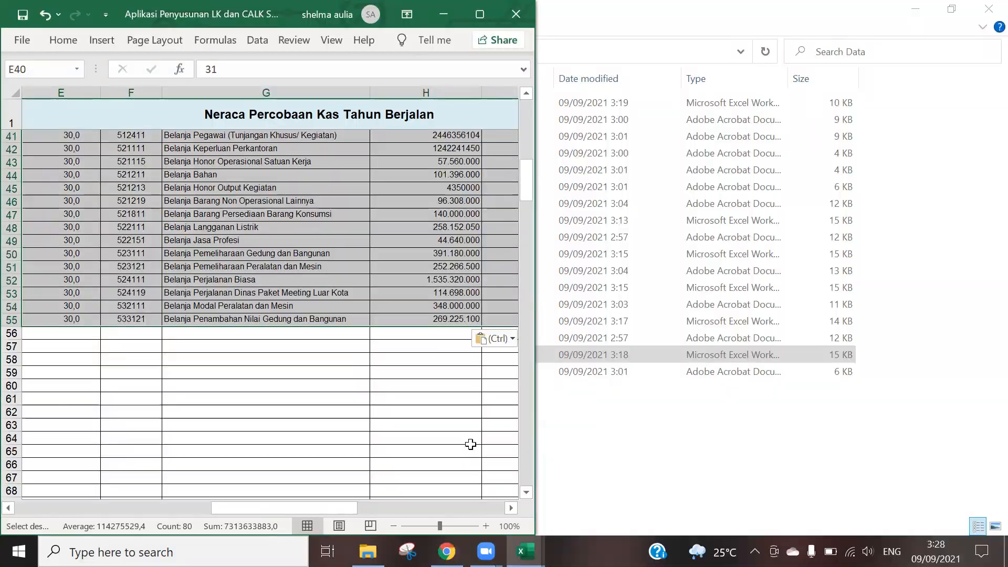
left_click(312, 388)
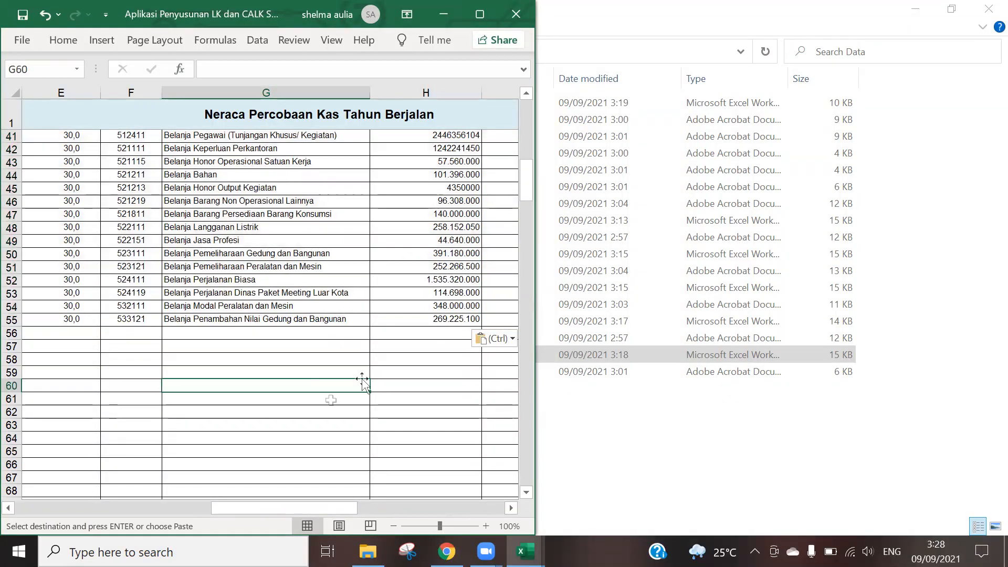
Return to the Rekam Data Neraca Percobaan menu and open the Periode Sebelumnya sheet for the cash trial balance
left_click_drag(226, 507, 152, 507)
scroll(100, 315, "up", 13)
left_click(33, 113)
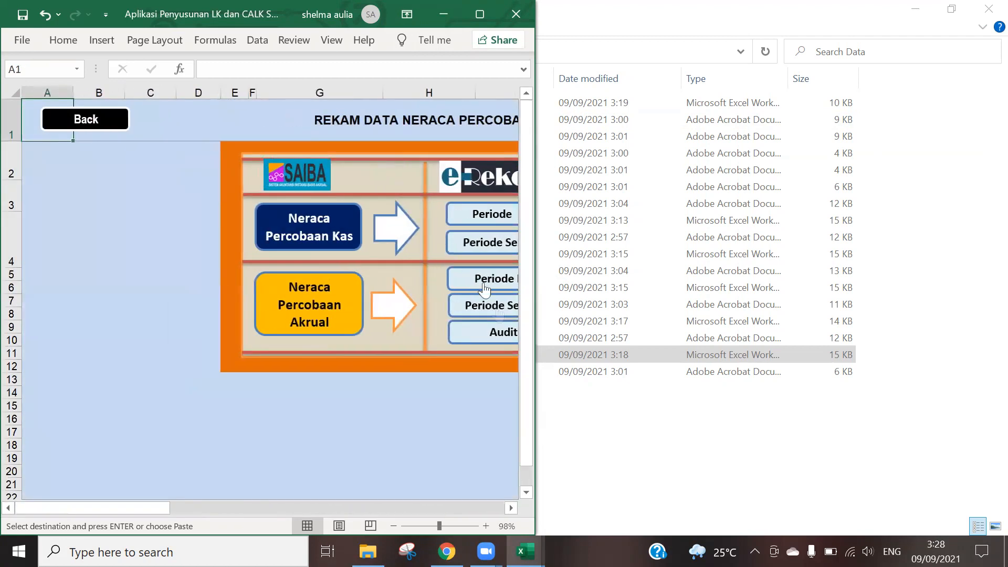
left_click(327, 242)
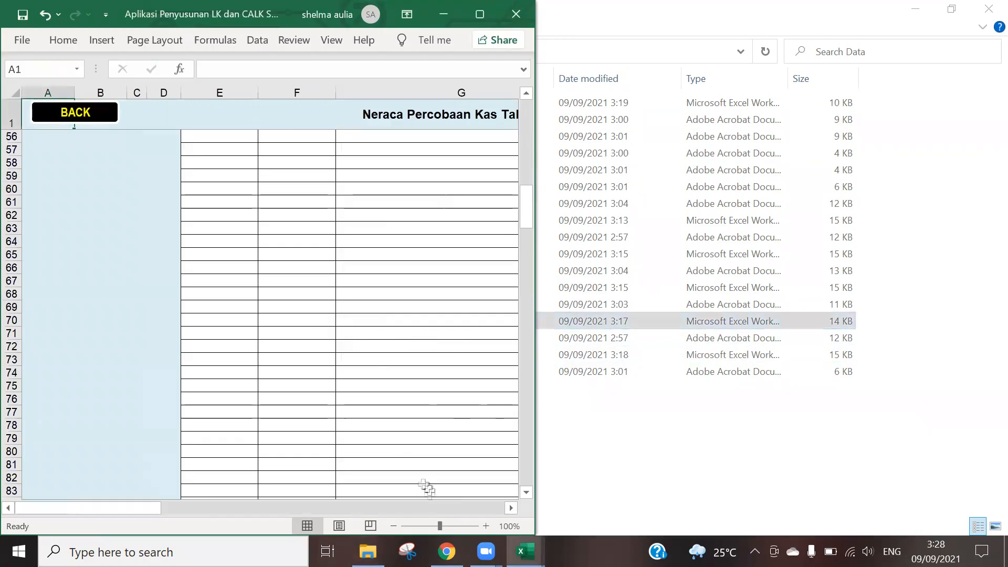
Copy the account rows from A3 down through the Kredit column in Table 2 of the Neraca_percobaan_kas06_Satker626376_2020-converted workbook
left_click(136, 507)
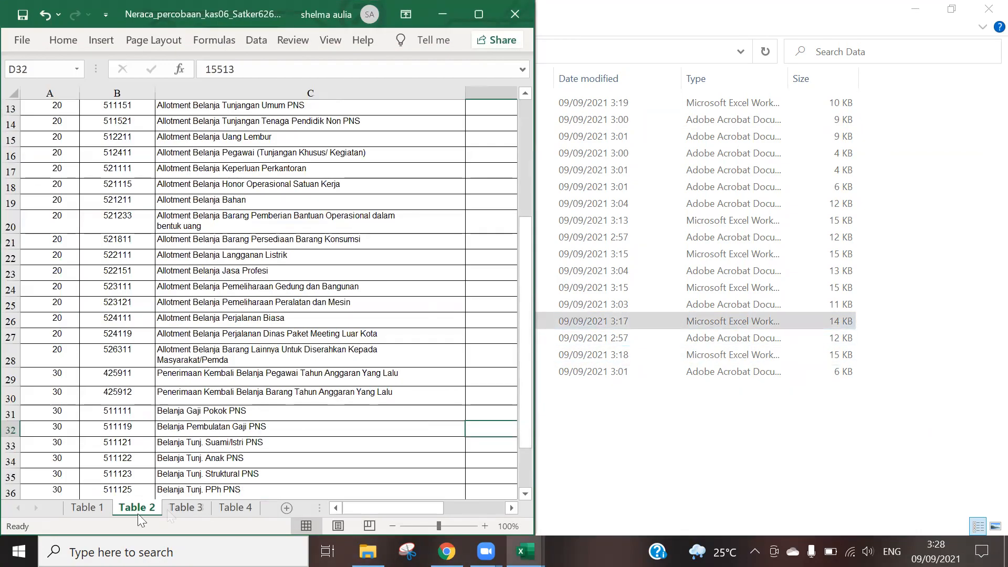
key("ctrl+Home")
key("Right")
key("Right")
key("Right")
key("shift+Right")
key("ctrl+shift+Down")
key("ctrl+c")
Paste the 2020 Table 2 rows from cell E2 of the previous-period cash trial balance sheet
key("alt+Tab")
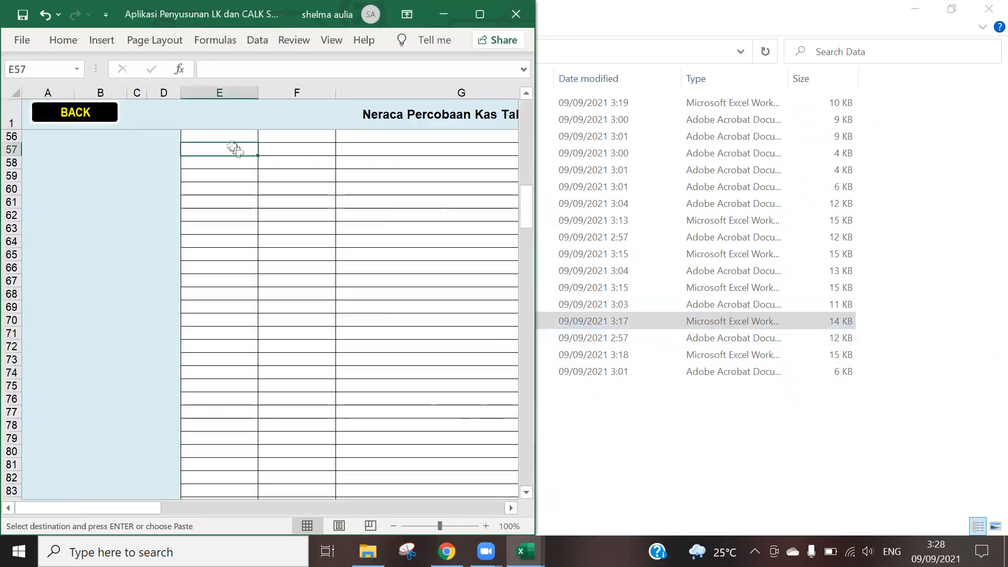
scroll(235, 148, "up", 18)
left_click(224, 137)
key("ctrl+v")
left_click(404, 254)
scroll(405, 254, "down", 6)
Copy the account rows A3:E10, without the total row, from Table 4 of the 2020 cash trial balance workbook
mouse_move(525, 551)
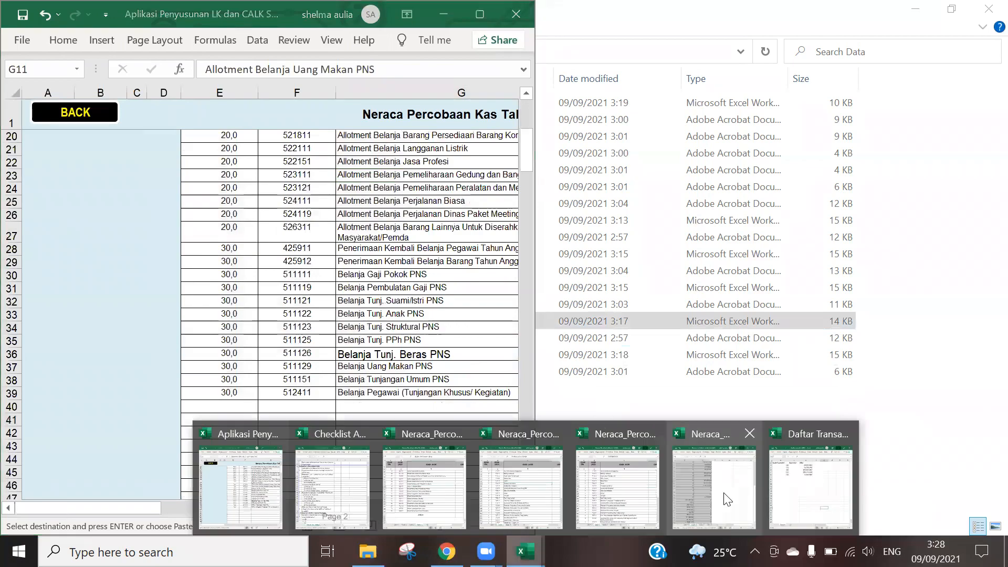
left_click(728, 499)
key("ctrl+Page_Down")
key("ctrl+Page_Down")
key("ctrl+shift+Down")
key("ctrl+shift+Right")
key("ctrl+c")
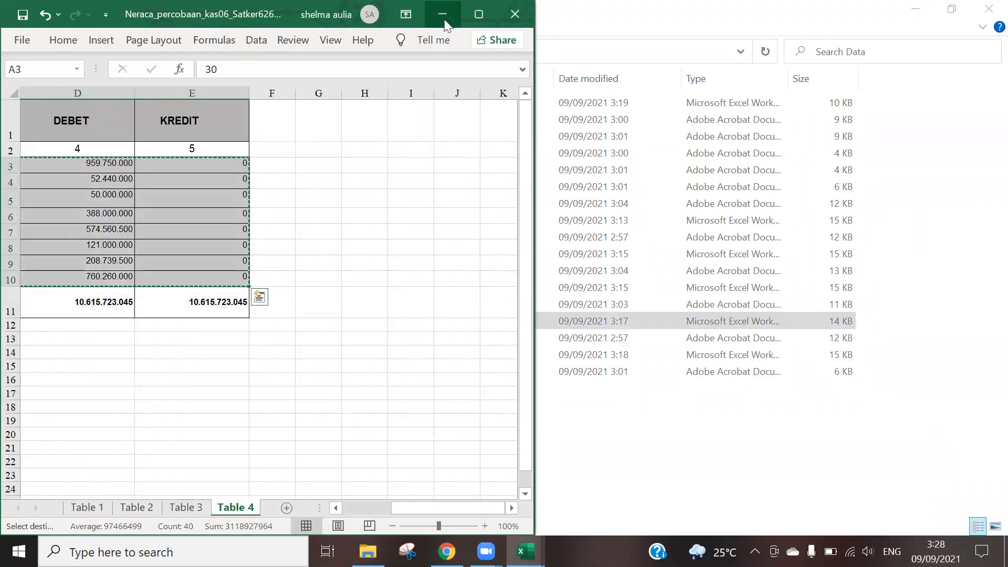
Paste the Table 4 rows below the existing data in the previous-period cash sheet and return to the Rekam Data Neraca Percobaan menu
left_click(444, 21)
right_click(238, 417)
scroll(237, 315, "down", 6)
left_click(78, 112)
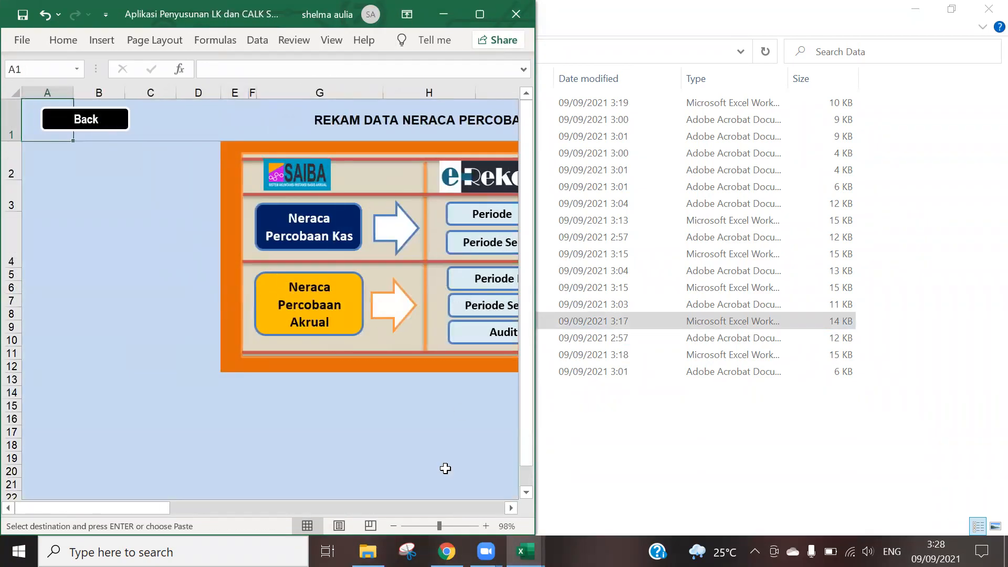
left_click_drag(92, 506, 199, 506)
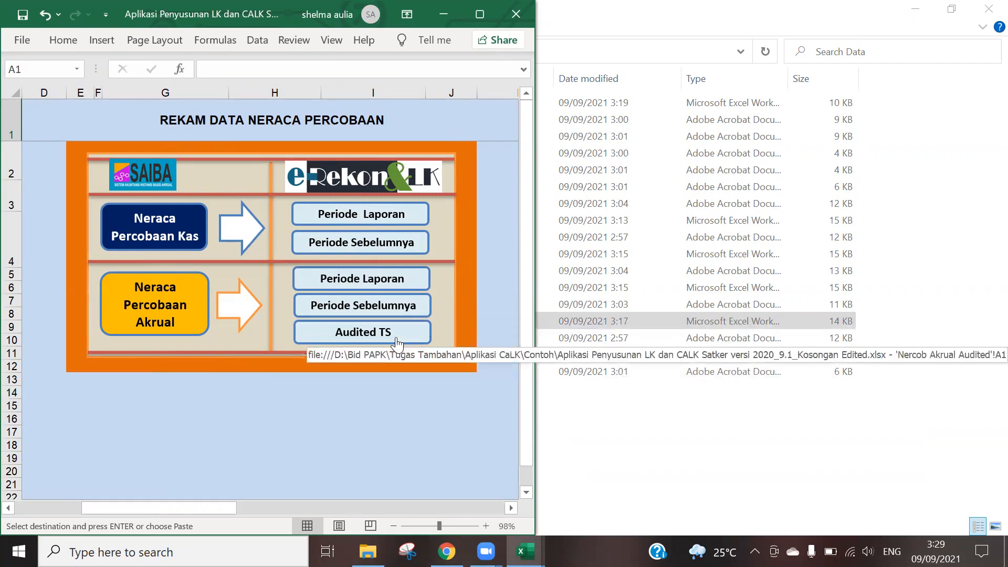
In the Data folder in File Explorer, delete the PDFs Laporan Operasional06_Satker280816 and Laporan Perubahan Ekuitas06_Satker280816
left_click(704, 413)
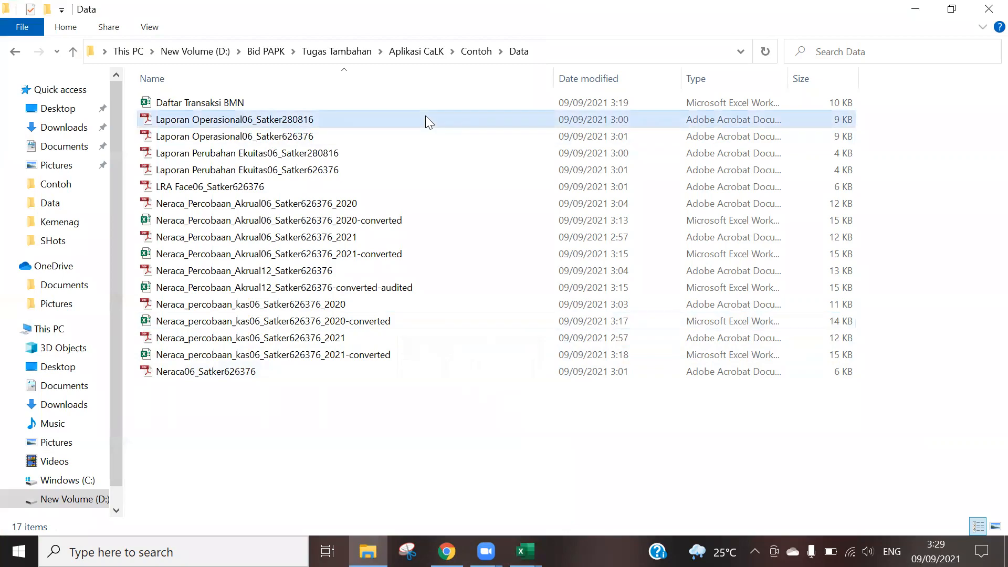
left_click(429, 120)
key("Delete")
left_click(420, 135)
key("Delete")
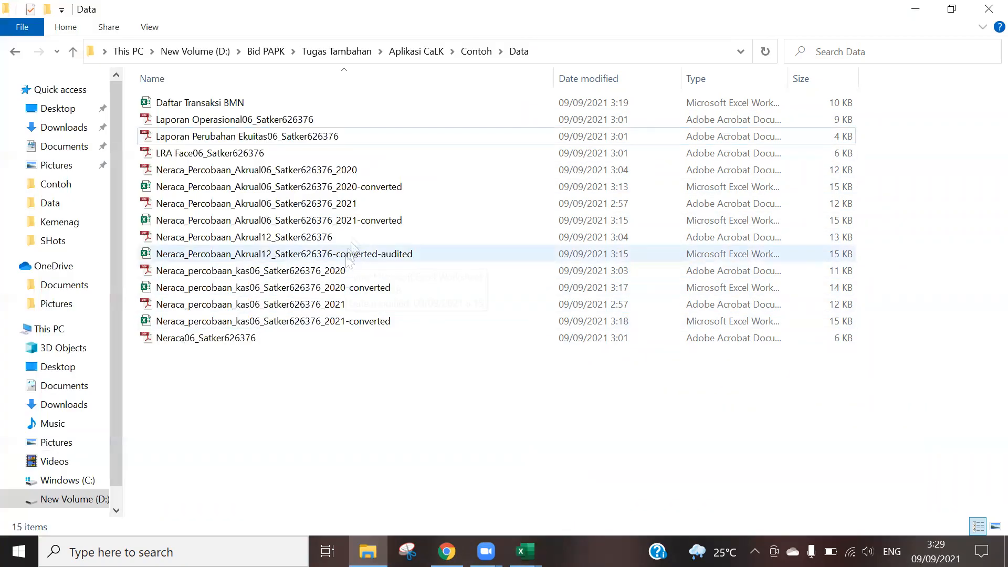
Open Neraca_Percobaan_Akrual06_Satker626376_2021-converted and copy the range A3:E41 from Table 2
double_click(352, 220)
left_click_drag(58, 160, 70, 177)
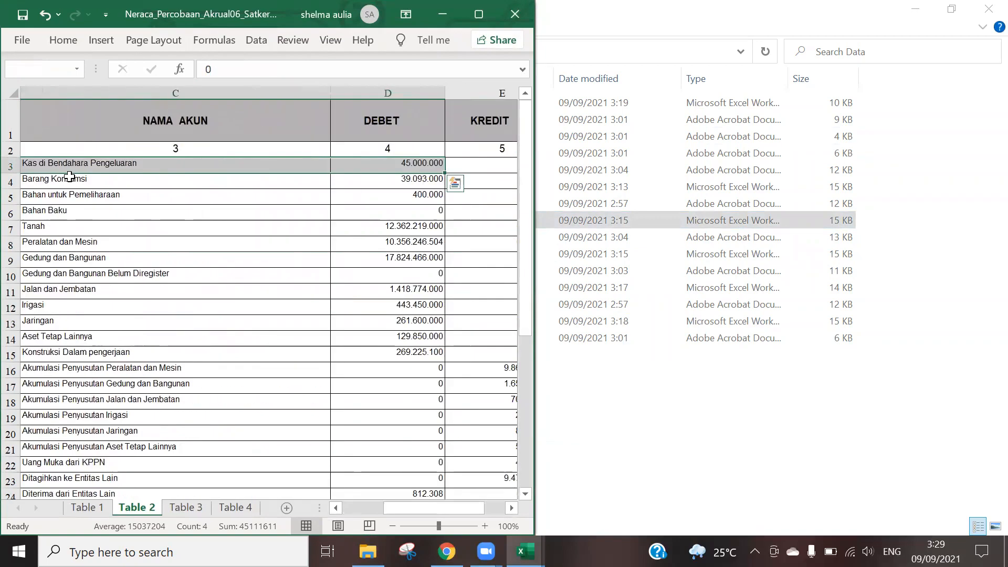
key("ctrl+shift+End")
key("ctrl+c")
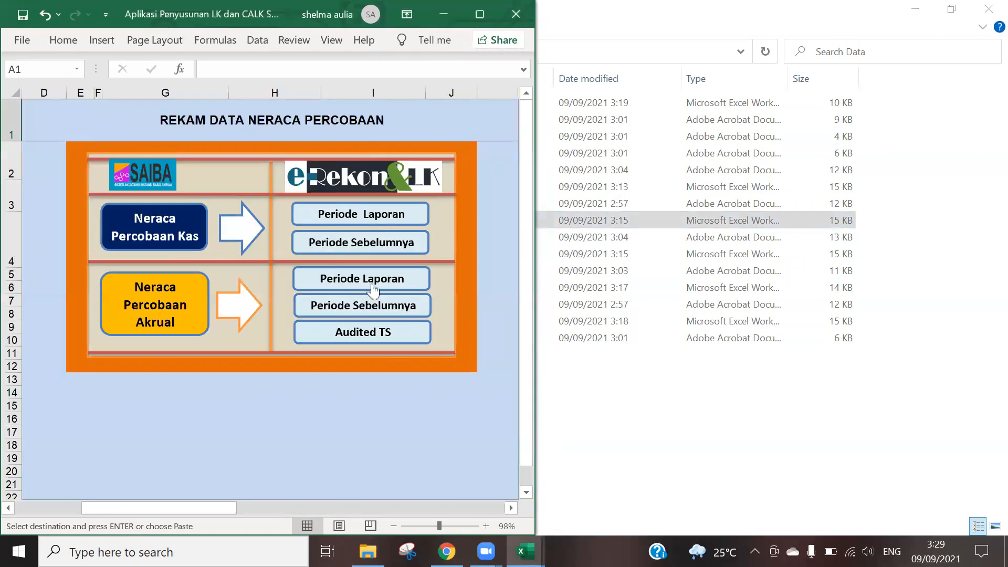
Open the accrual Periode Laporan sheet and paste the copied rows as values from cell F2
left_click(360, 277)
right_click(231, 135)
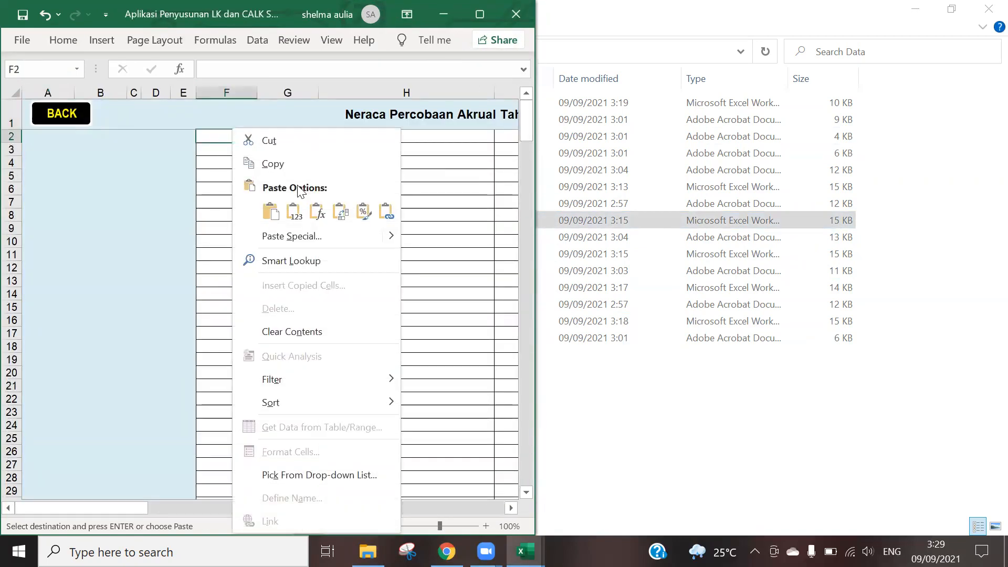
left_click(294, 211)
scroll(286, 336, "down", 10)
Copy the account rows A3:E17, without the JUMLAH row, from Table 4 of the 2021 accrual trial balance workbook
left_click(528, 520)
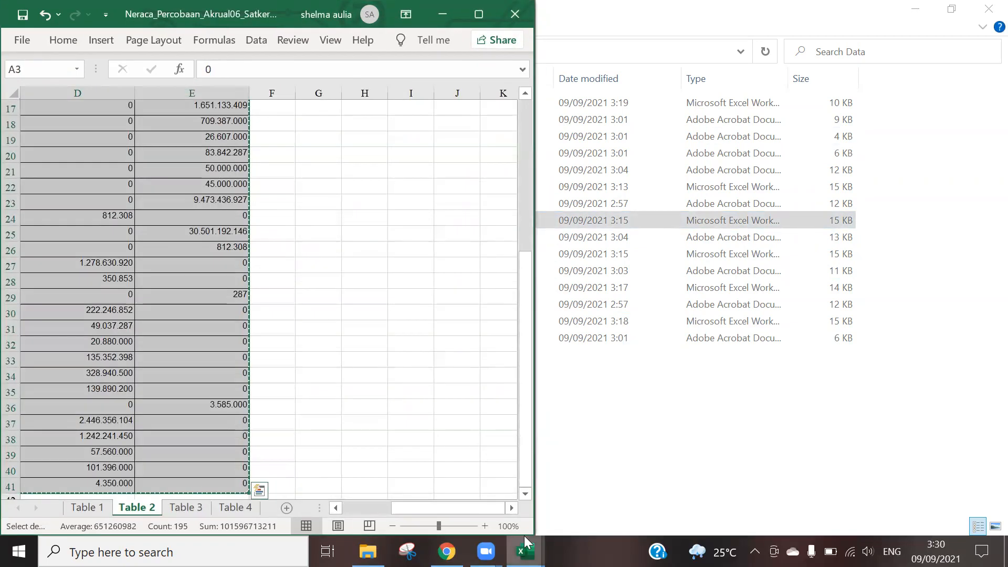
left_click(457, 342)
left_click(87, 508)
left_click(136, 508)
left_click(235, 508)
left_click(41, 169)
key("shift+Right")
key("shift+Right")
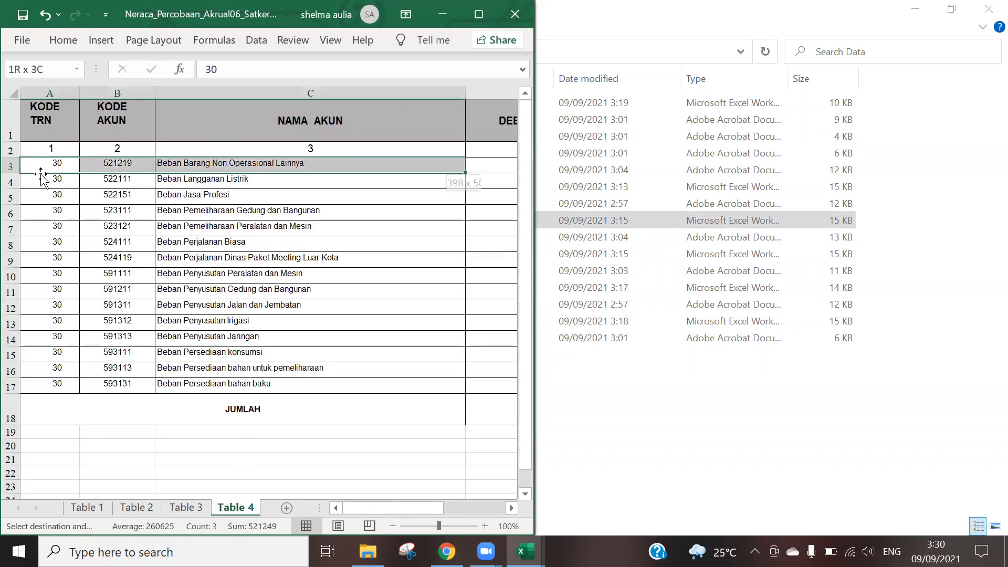
key("shift+Right")
key("shift+Right")
key("shift+Down")
key("shift+Down")
key("shift+Down")
key("shift+Down")
key("shift+Down")
key("shift+Down")
key("shift+Down")
key("shift+Down")
key("shift+Down")
key("shift+Down")
key("shift+Down")
key("shift+Down")
key("shift+Down")
key("shift+Down")
key("ctrl+c")
Paste the Table 4 rows from cell F41 of the current-year accrual trial balance sheet, directly below the Table 2 data
left_click(450, 16)
right_click(232, 261)
left_click(281, 213)
left_click(291, 387)
scroll(332, 292, "up", 10)
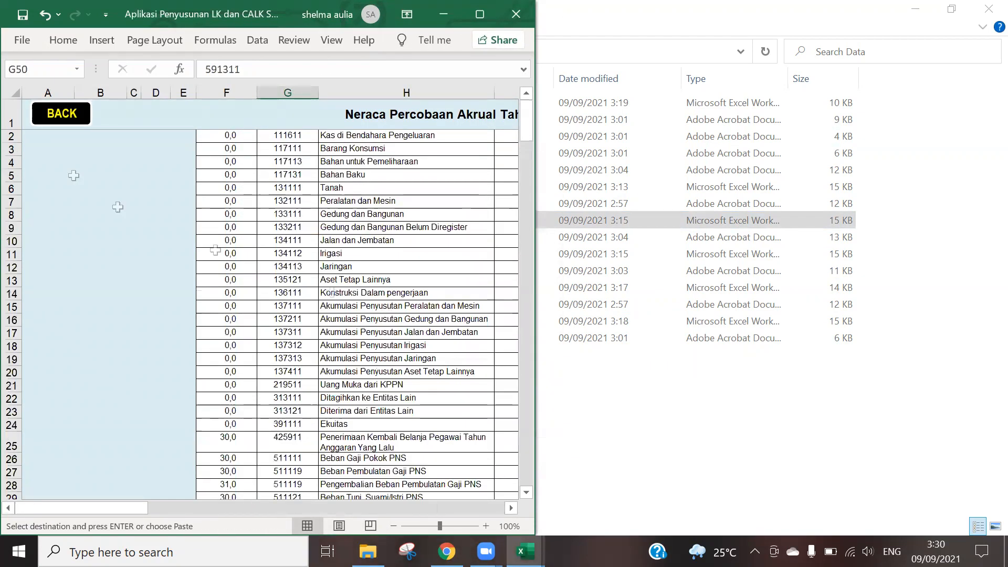
Return to the Rekam Data Neraca Percobaan menu and open the Periode Sebelumnya sheet for the accrual trial balance
left_click(62, 113)
left_click(482, 304)
left_click(63, 113)
left_click(512, 508)
left_click(512, 508)
left_click(407, 305)
scroll(288, 239, "up", 20)
scroll(288, 240, "up", 1)
Copy the range A3:E40 from Table 2 of the Neraca_Percobaan_Akrual06_Satker626376_2020-converted workbook
left_click(525, 551)
left_click(659, 424)
left_click(529, 549)
left_click(526, 551)
left_click(530, 462)
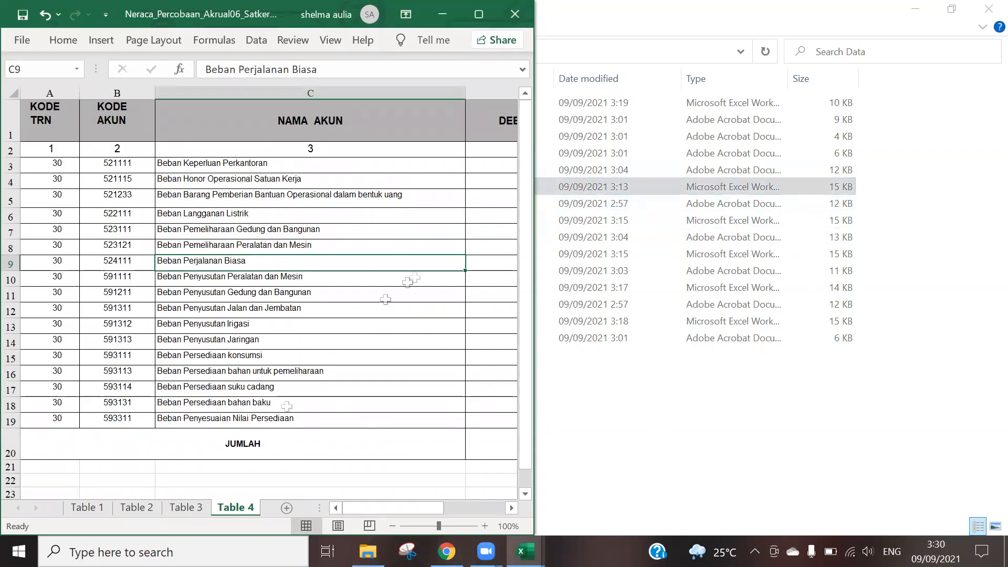
left_click(137, 507)
key("ctrl+Home")
key("ctrl+shift+End")
key("ctrl+c")
left_click(439, 16)
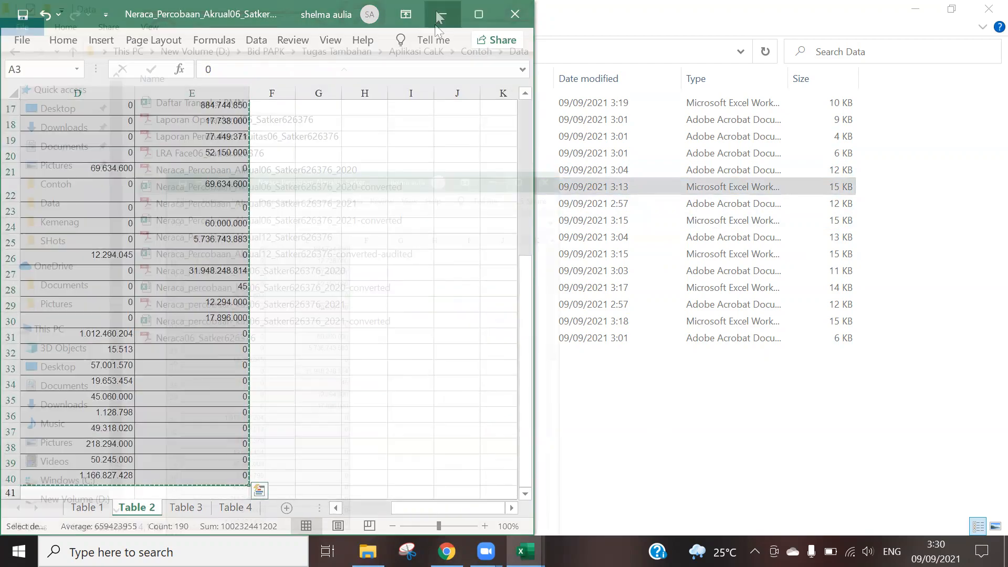
Open the Neraca_Percobaan_Akrual12_Satker626376-converted-audited workbook from the Data folder
left_click(538, 313)
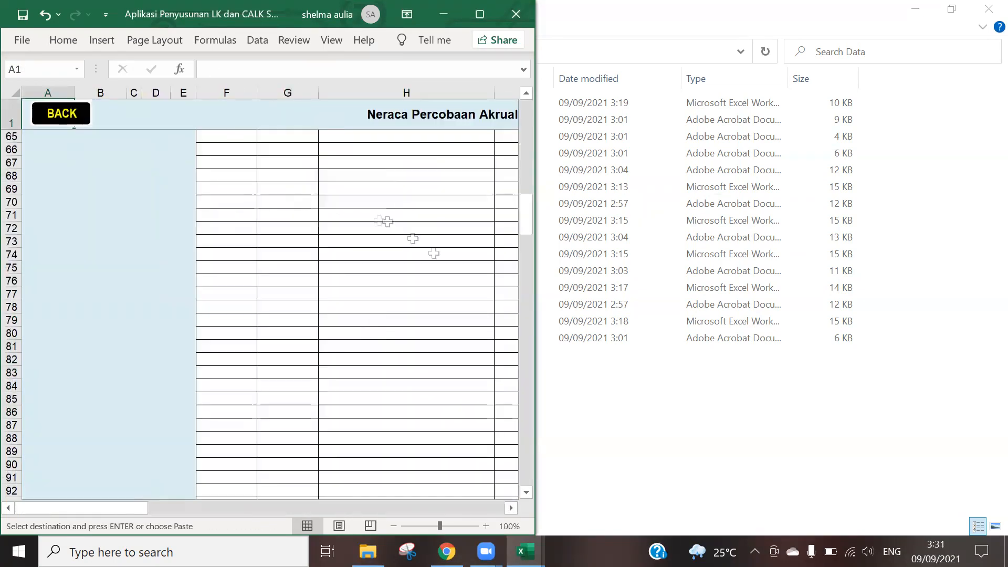
left_click_drag(526, 209, 532, 107)
left_click(544, 187)
left_click(525, 551)
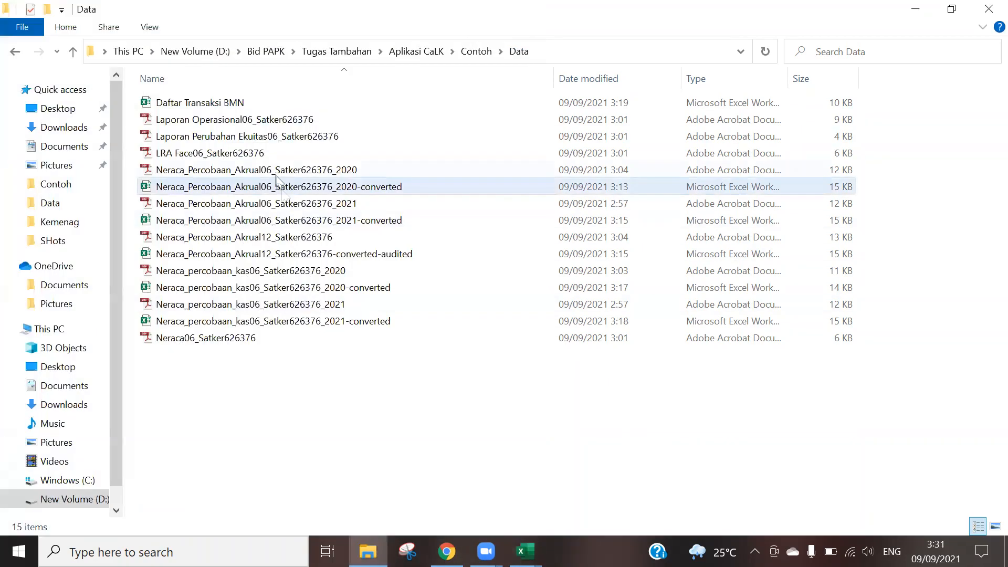
left_click(366, 256)
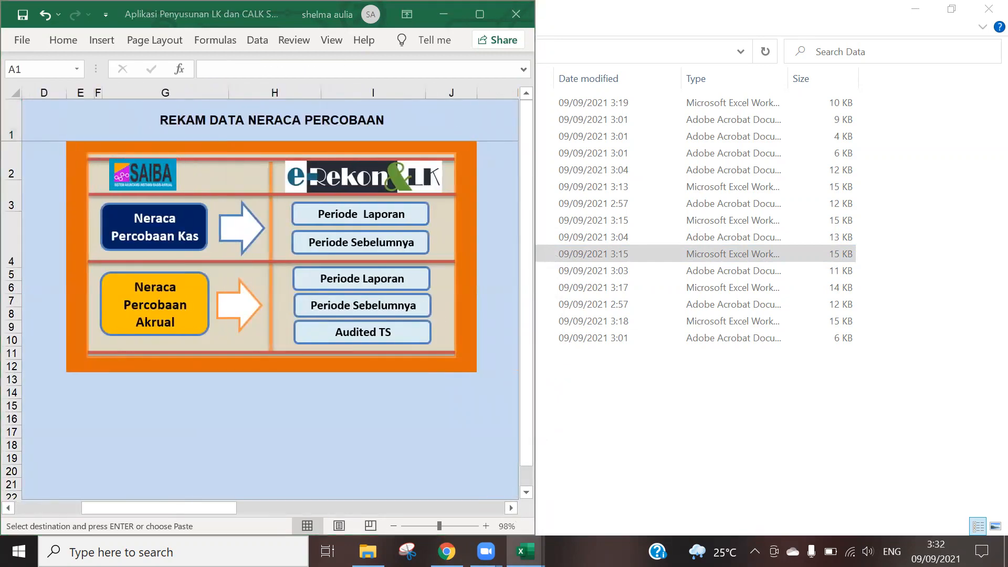
In the checklist workbook, enter "v" for the copied cash and accrual trial balance periods in C39, C40 and C42:C44
mouse_move(525, 551)
left_click(482, 480)
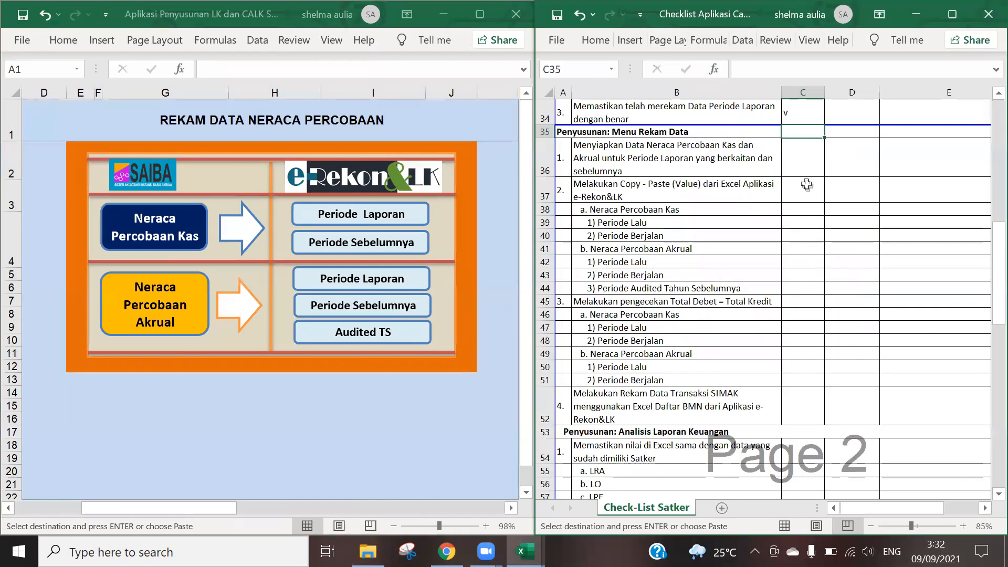
left_click(802, 210)
key("Down")
type("v v  v v v")
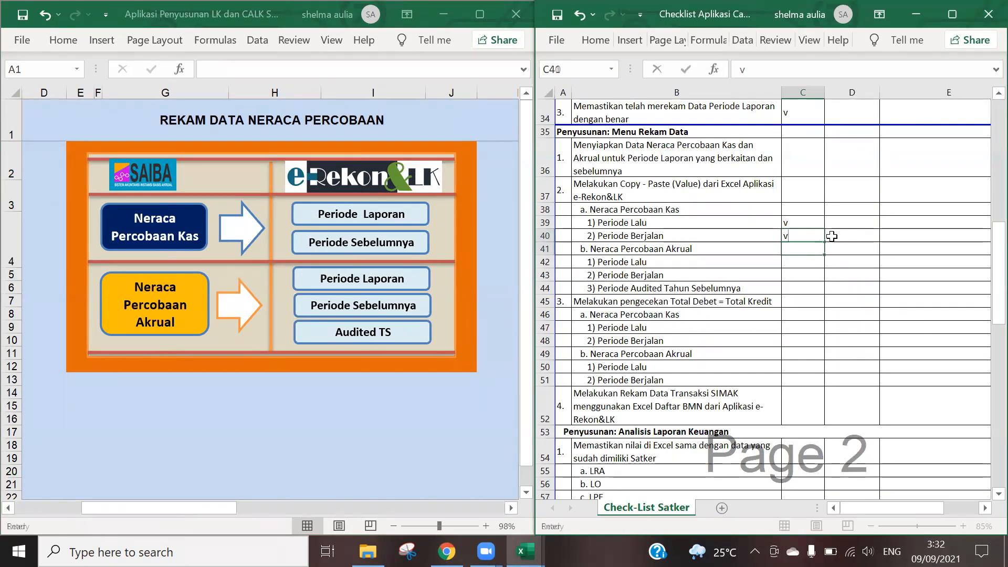
Enter "v" for the Total Debet = Total Kredit checks of the cash and accrual periods in C47, C48, C50 and C51
left_click(801, 326)
left_click(701, 302)
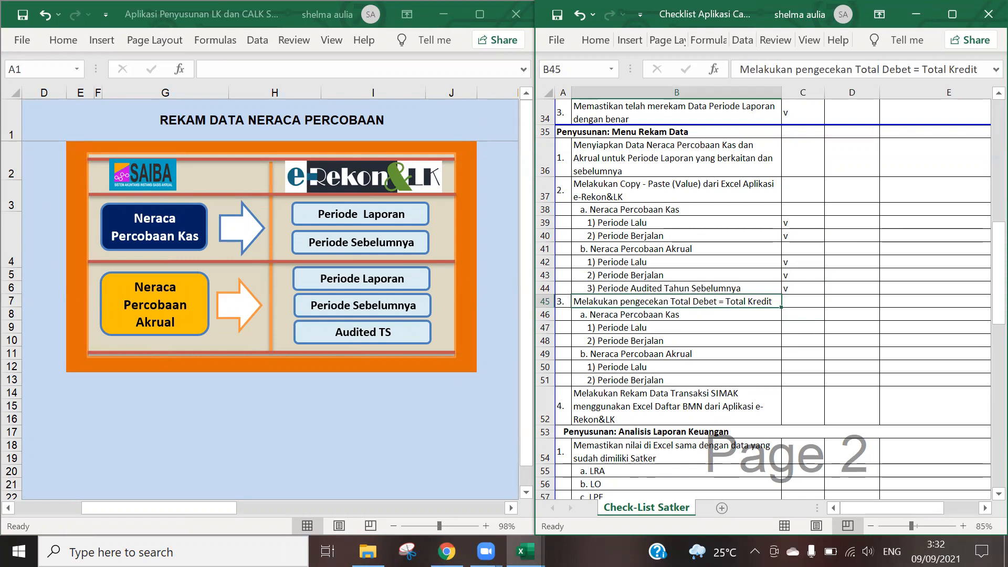
left_click(803, 328)
type("v v  v v")
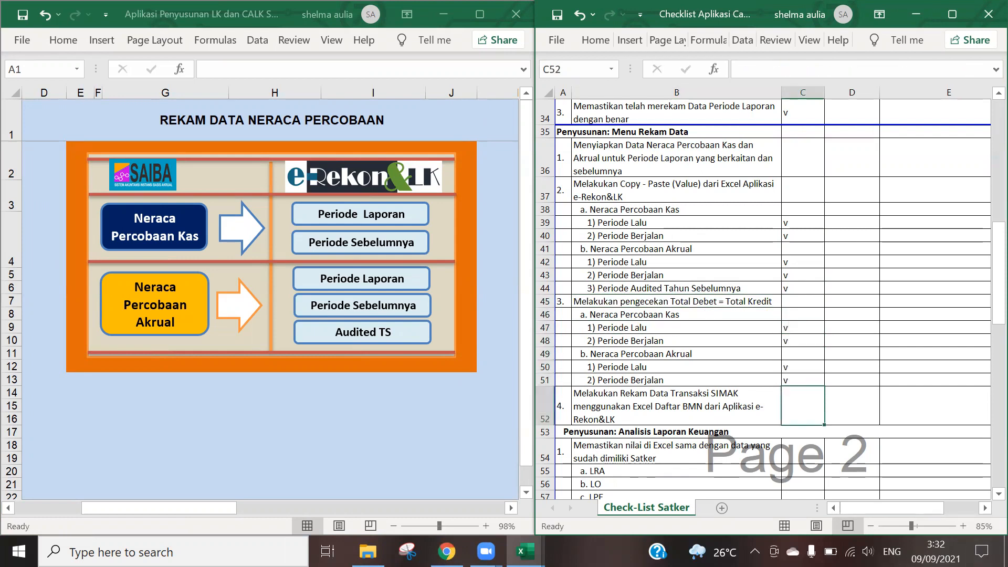
Return to the Rekam Data menu of the preparation workbook and open the top of the Transaksi SIMAK sheet
left_click(673, 411)
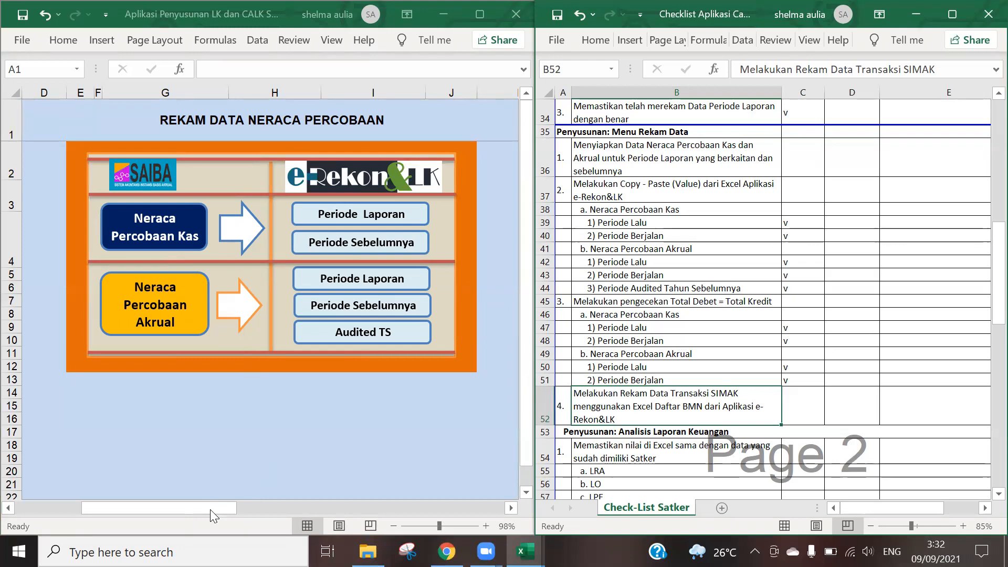
left_click_drag(199, 508, 155, 507)
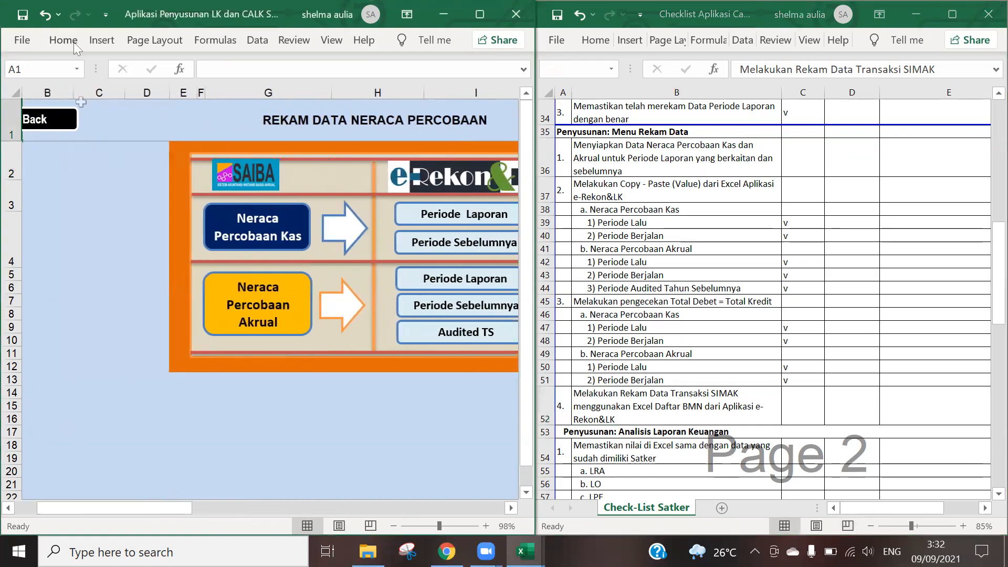
left_click(51, 122)
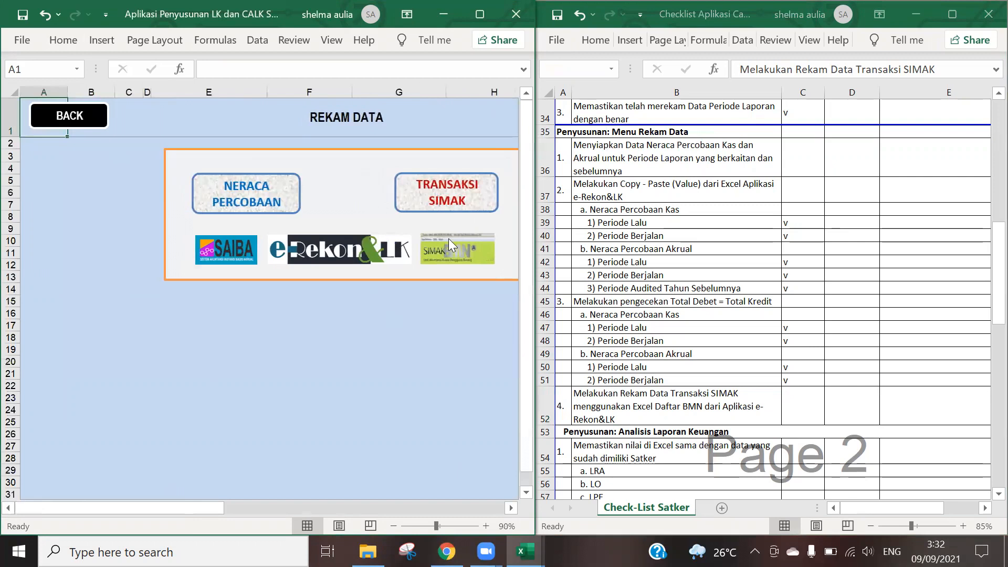
left_click(444, 202)
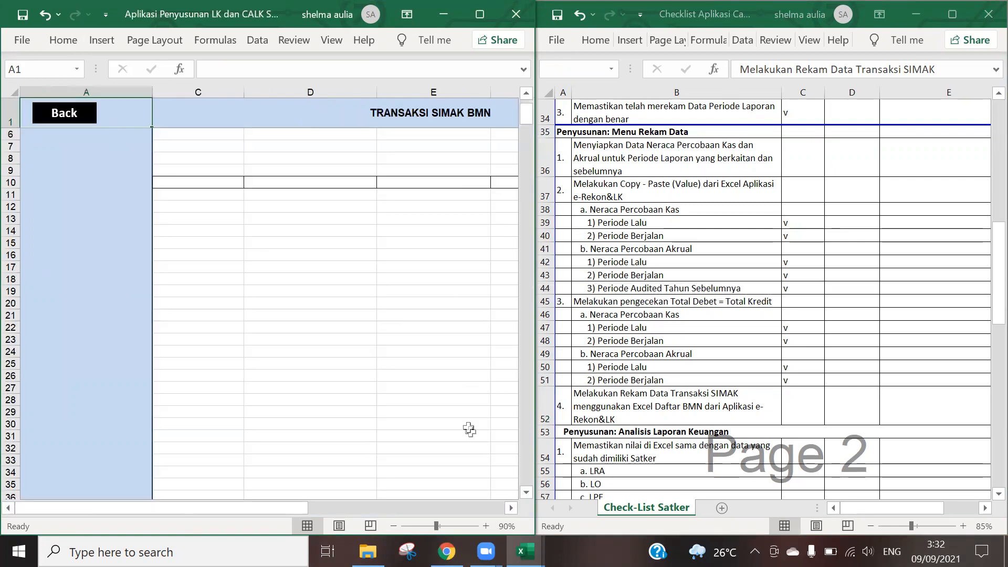
left_click(510, 507)
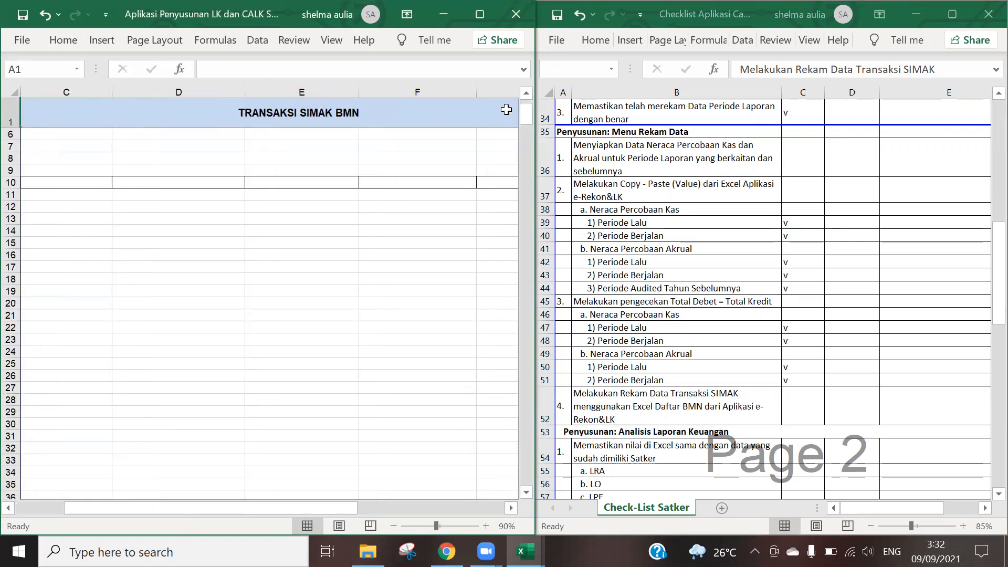
left_click_drag(523, 120, 524, 112)
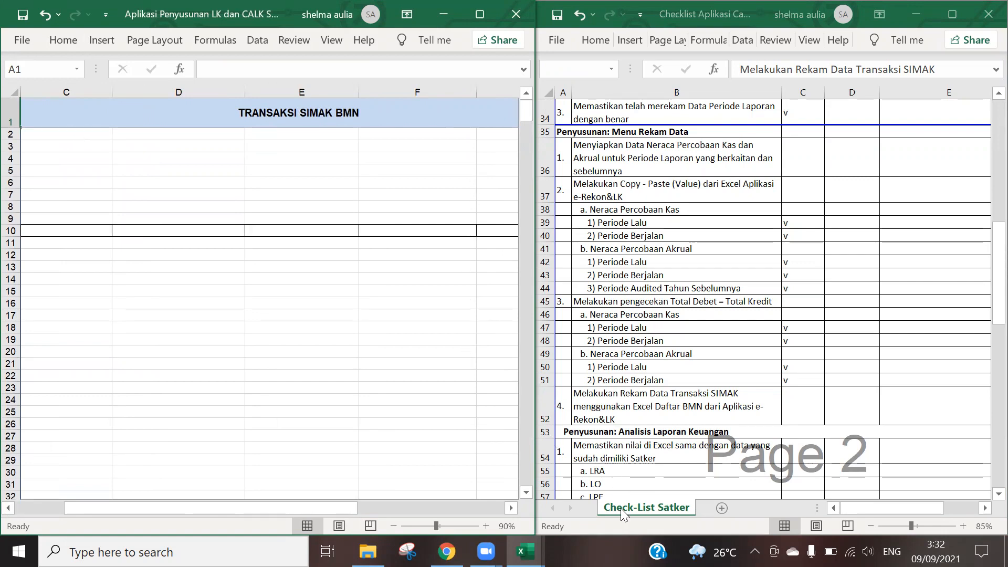
Close the Neraca Percobaan source workbook and switch to the Daftar Transaksi BMN workbook
mouse_move(524, 551)
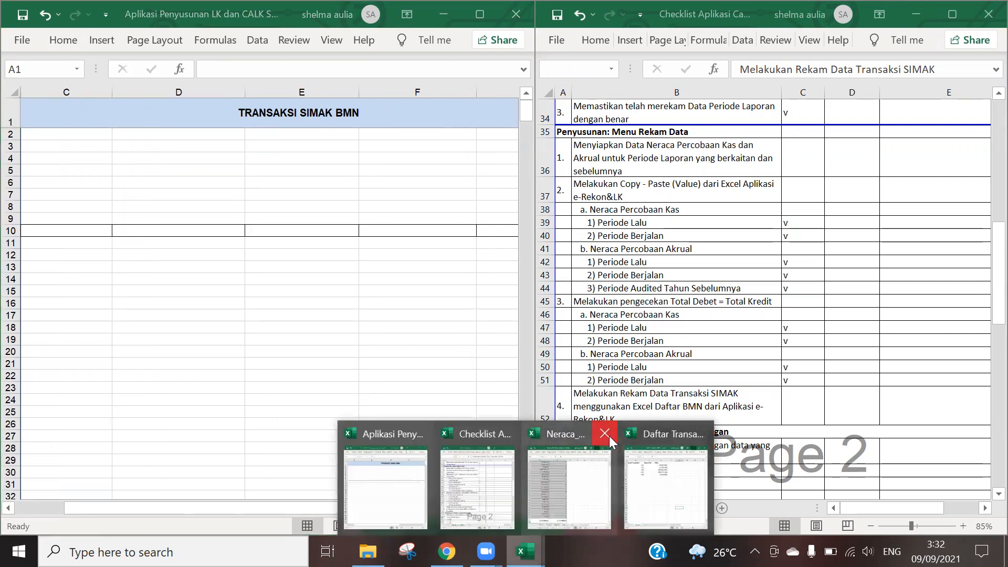
left_click(605, 434)
left_click(610, 476)
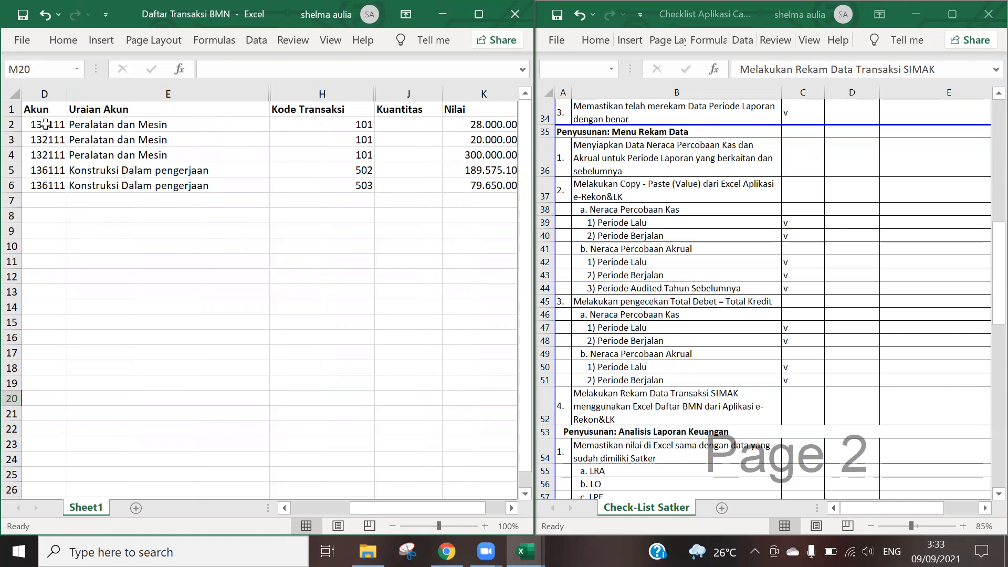
Copy the Akun and Uraian Akun data D2:E6 from Daftar Transaksi BMN and paste it at C2 of the Transaksi SIMAK BMN sheet
left_click_drag(47, 124, 45, 184)
key("ctrl+v")
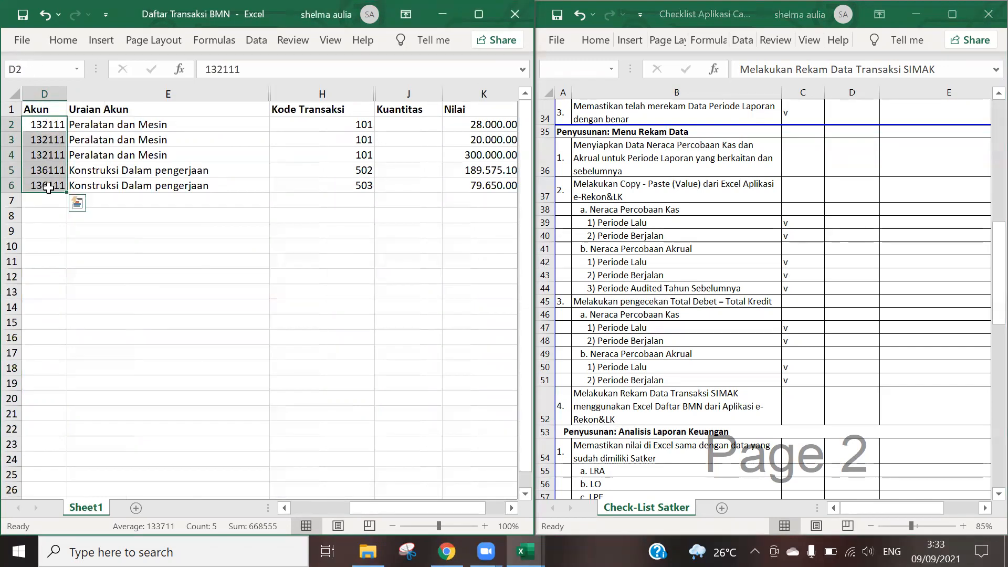
left_click_drag(47, 124, 208, 185)
key("ctrl+c")
key("ctrl+Tab")
key("ctrl+v")
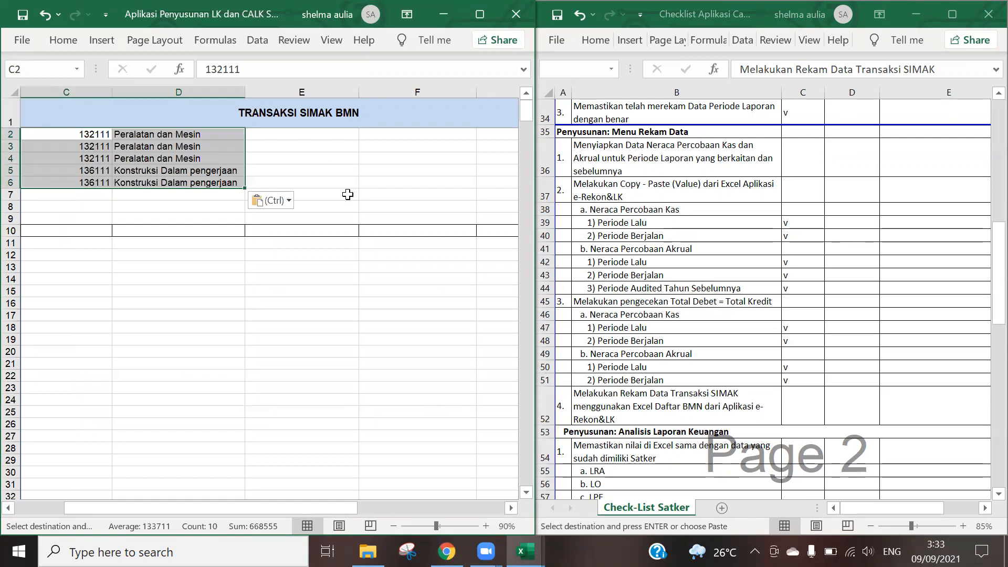
Copy the Kode Transaksi data H2:H6 from Daftar Transaksi BMN and paste it at E2 of the Transaksi SIMAK BMN sheet
key("ctrl+Tab")
left_click_drag(321, 124, 321, 185)
key("ctrl+c")
key("ctrl+Tab")
left_click(301, 134)
key("ctrl+v")
Copy the Nilai amounts K2:K6 from Daftar Transaksi BMN and paste them at G2, leaving the quantity column empty
key("ctrl+Tab")
left_click_drag(480, 125, 490, 185)
key("ctrl+c")
key("ctrl+Tab")
right_click(487, 135)
left_click(553, 217)
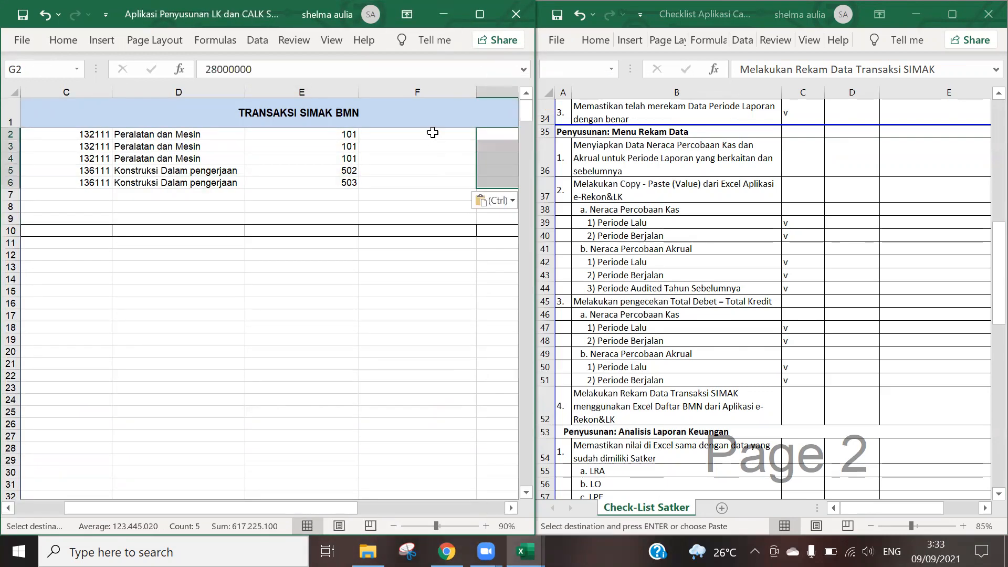
left_click(433, 133)
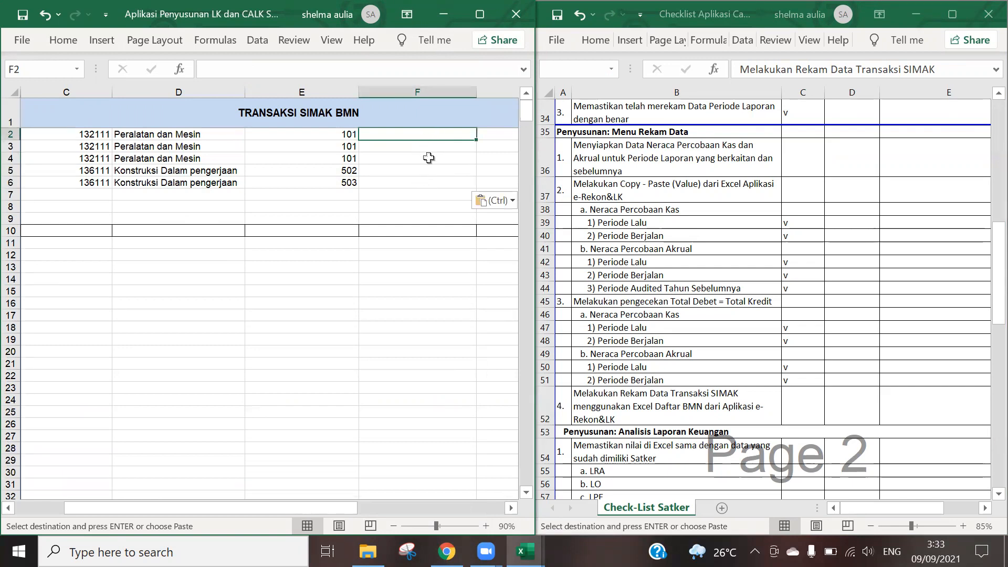
Enter "v" in C52 of the checklist for recording the SIMAK transactions and go on to the Analisis Laporan Keuangan section
left_click(803, 409)
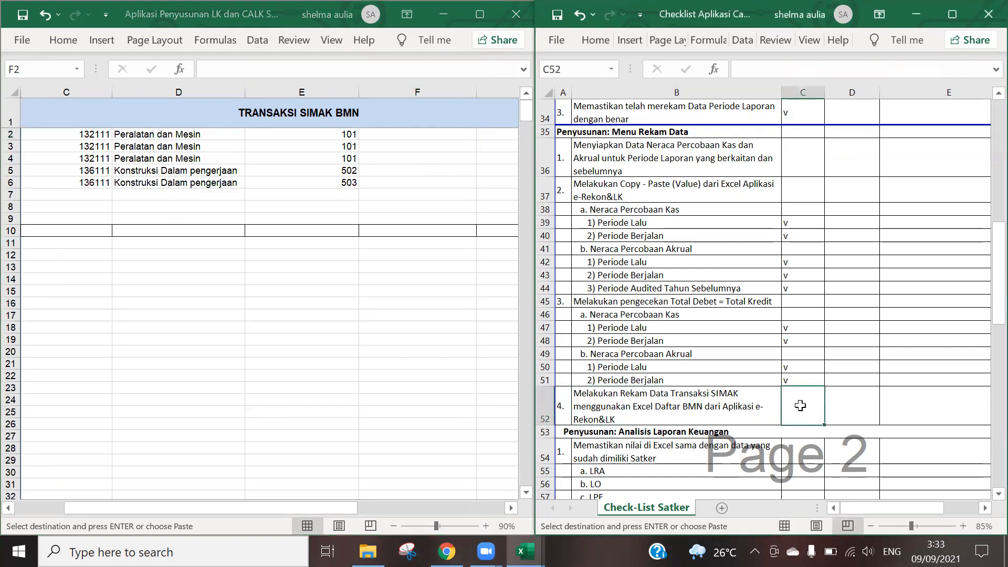
key("Return")
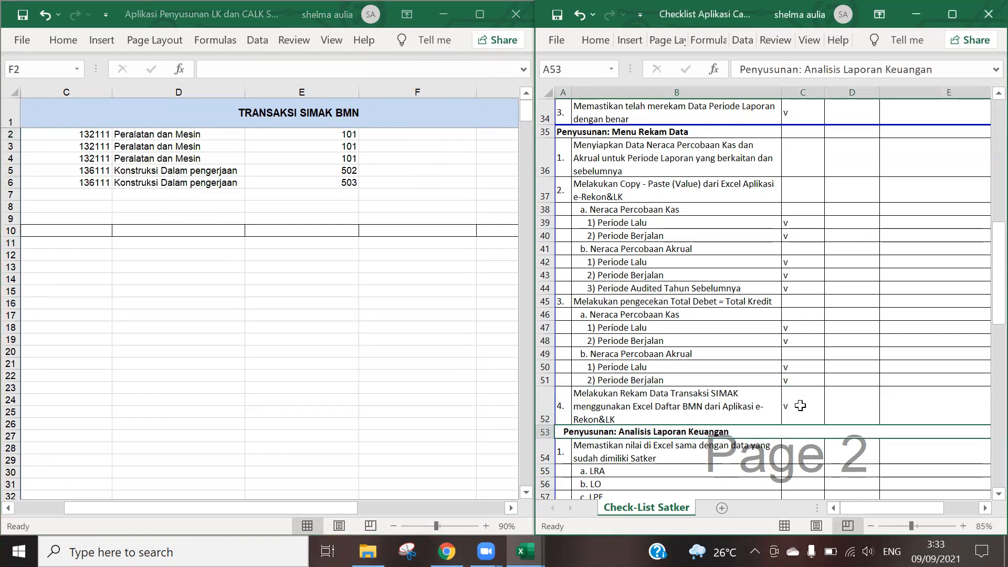
scroll(771, 388, "down", 4)
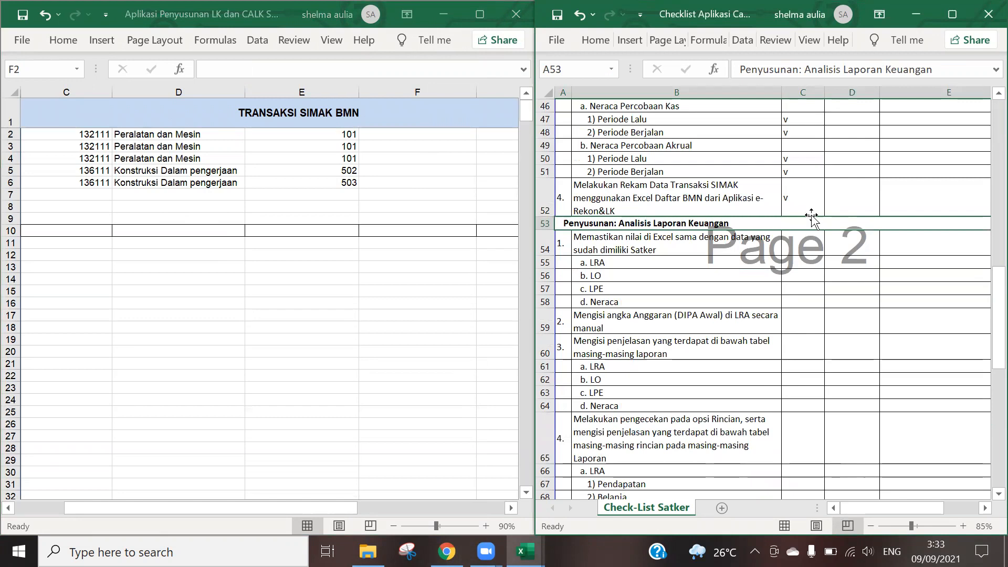
scroll(737, 256, "down", 2)
Return to Menu Utama in the preparation workbook and open the LRA sheet under Analisis LK
left_click_drag(167, 508, 119, 508)
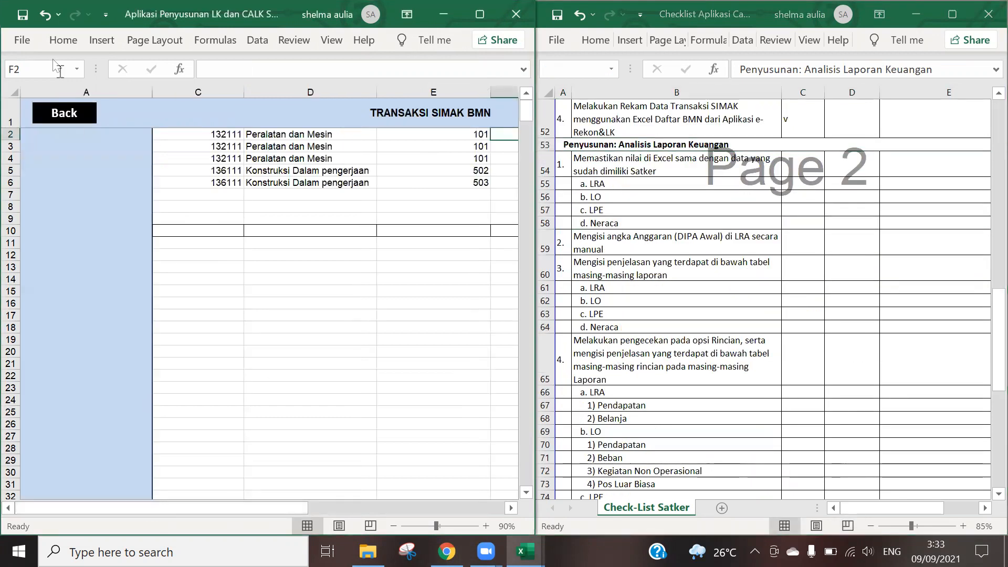
left_click(63, 124)
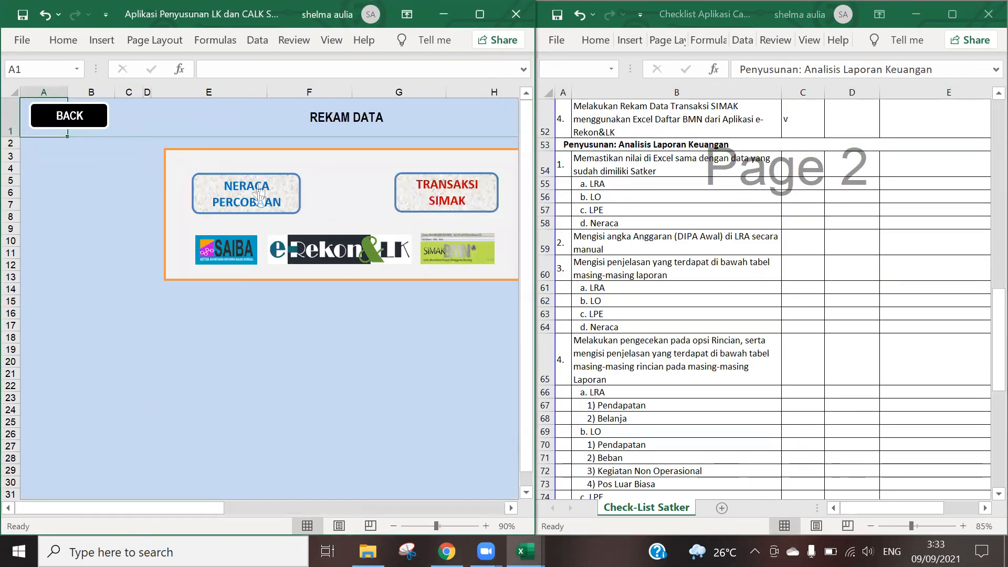
left_click(102, 126)
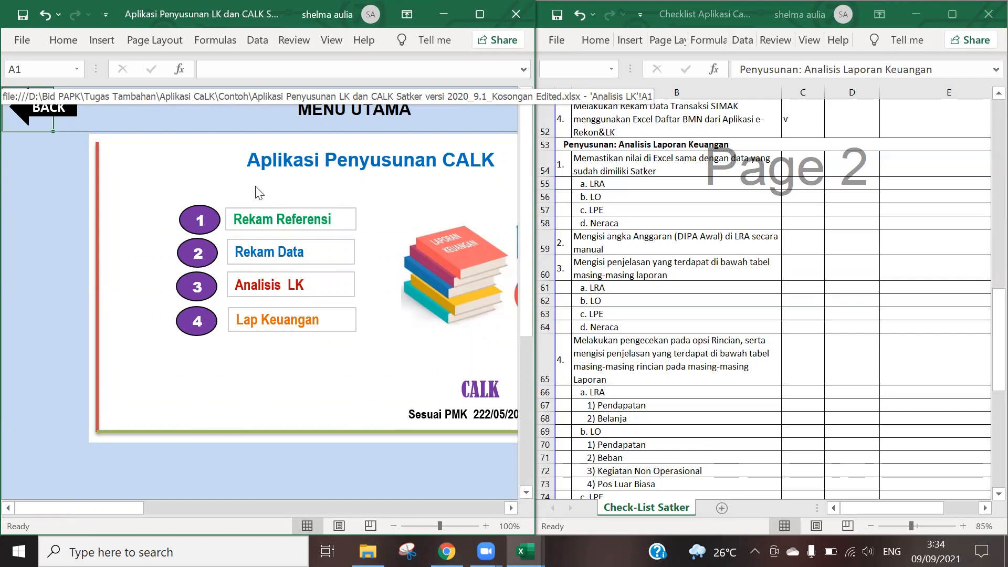
left_click(300, 288)
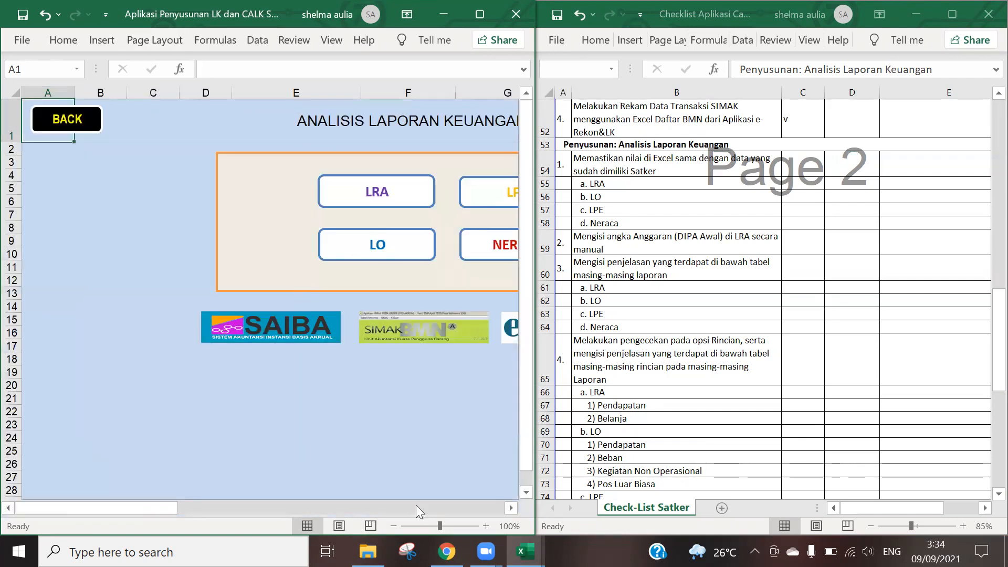
left_click_drag(88, 512, 157, 512)
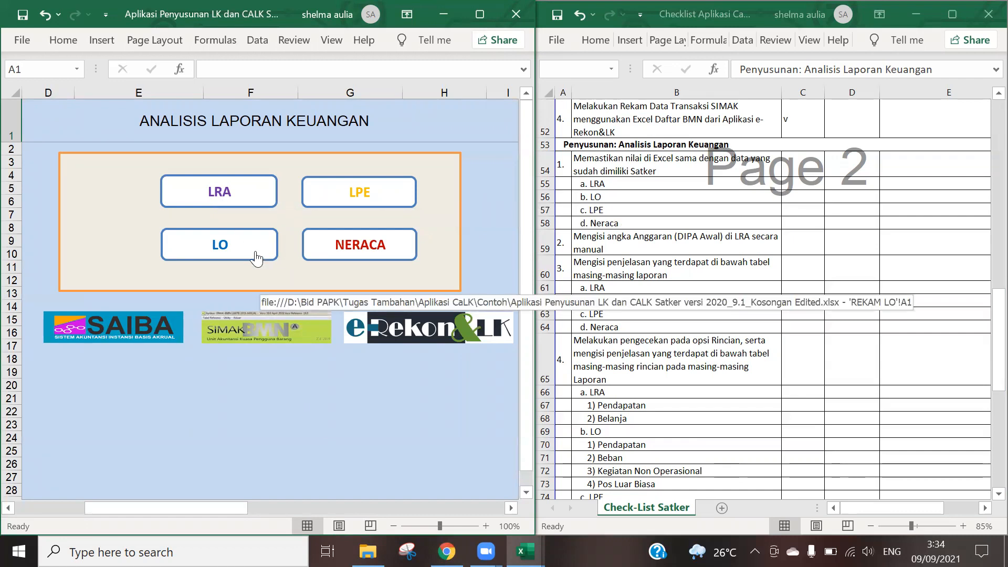
left_click(259, 205)
left_click_drag(252, 508, 276, 505)
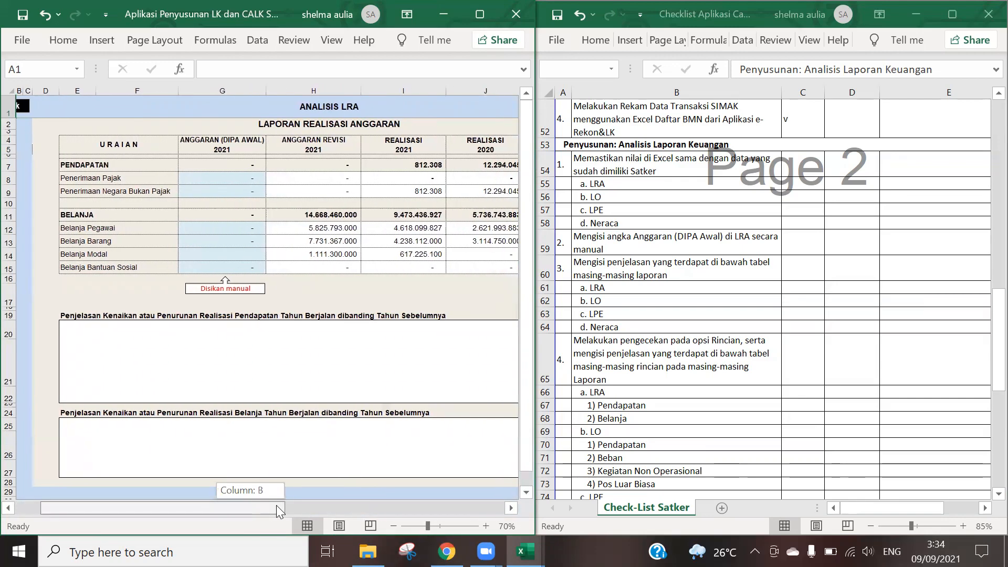
Open the LRA Face06_Satker626376 PDF from the Data folder and check the reporting period in its heading
left_click(367, 551)
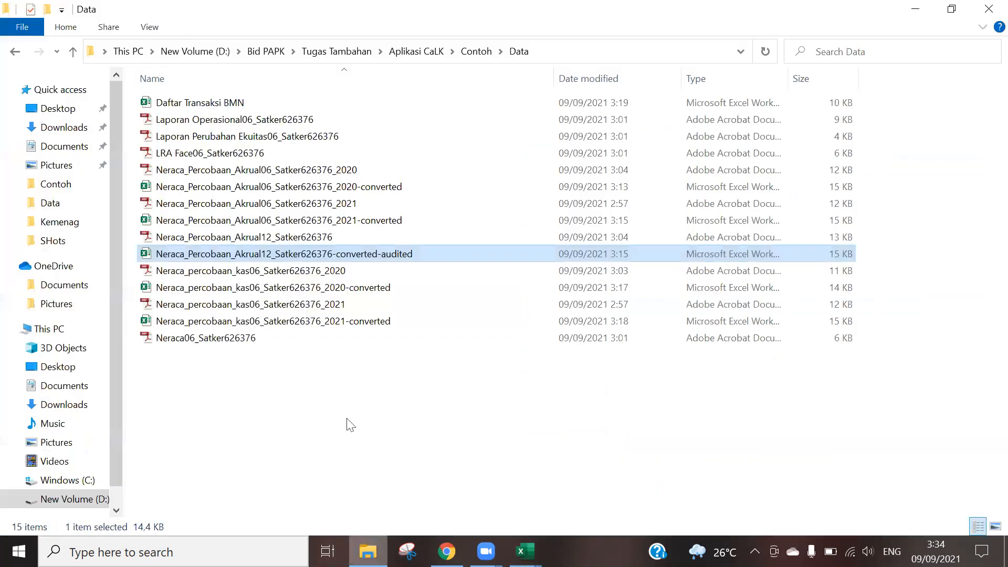
double_click(258, 155)
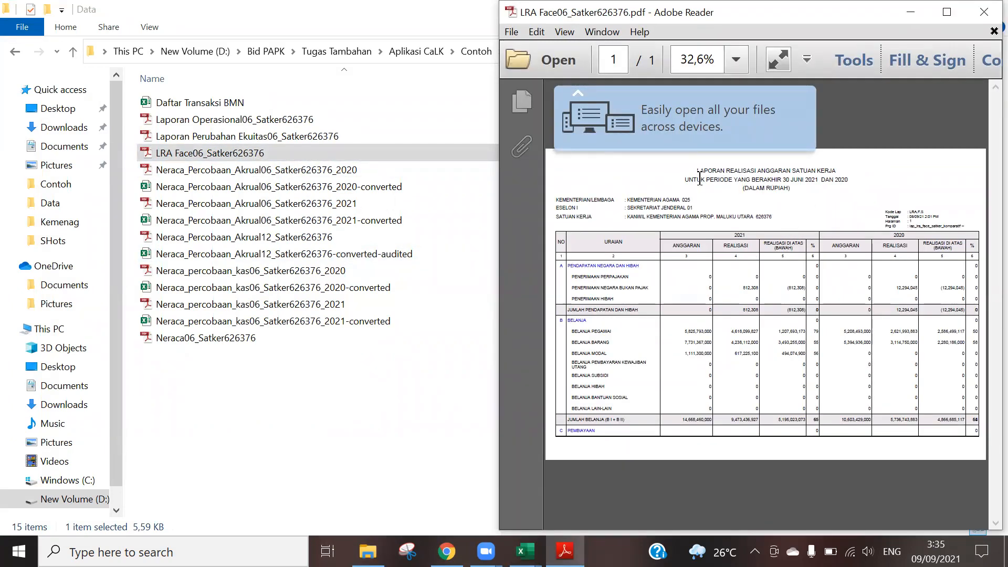
left_click_drag(687, 178, 856, 185)
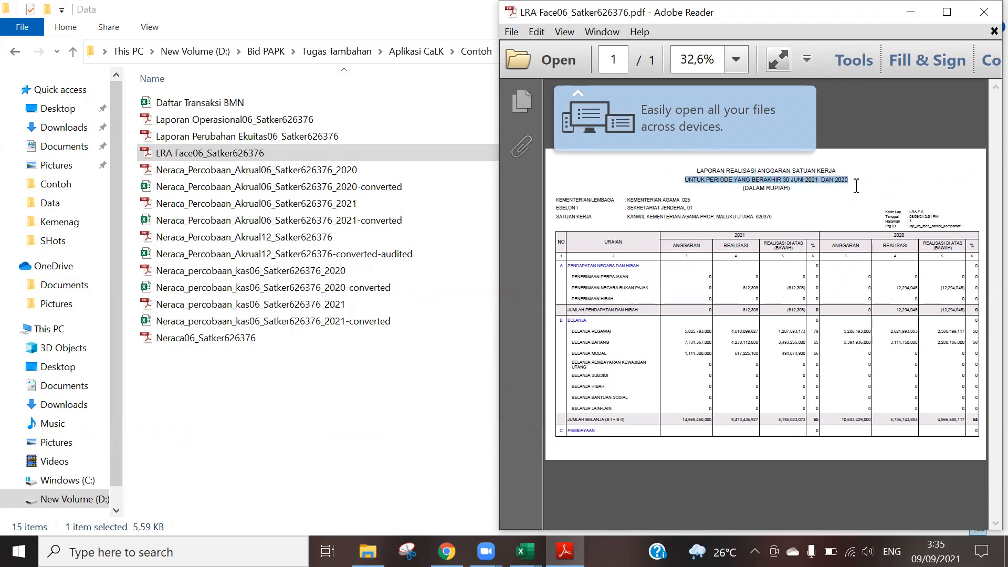
left_click(629, 450)
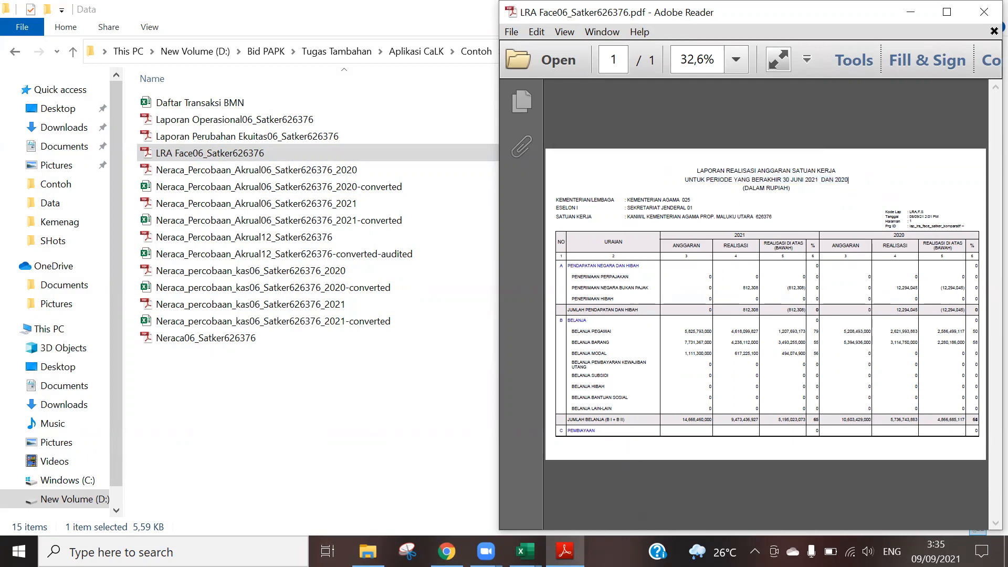
Compare the revenue rows on the Analisis LRA sheet with the 2021 and 2020 figures in the LRA Face PDF
mouse_move(525, 551)
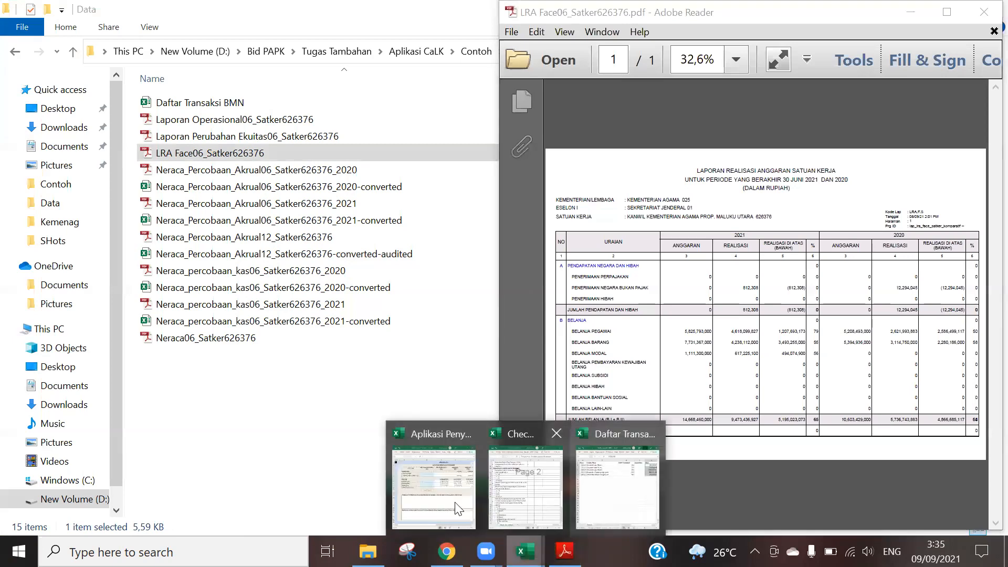
left_click(455, 507)
left_click_drag(124, 506, 169, 506)
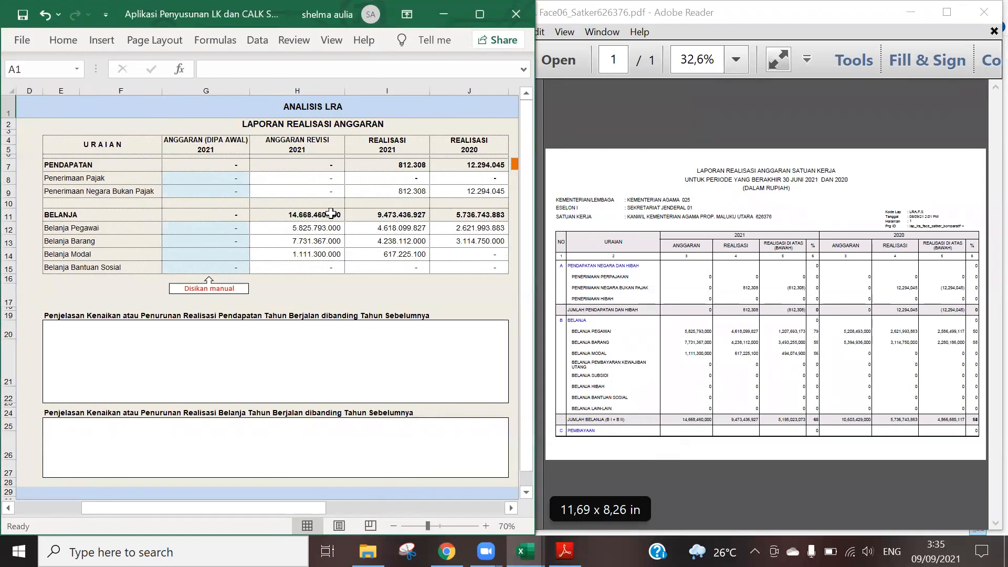
left_click(297, 215)
left_click(404, 178)
left_click(491, 192)
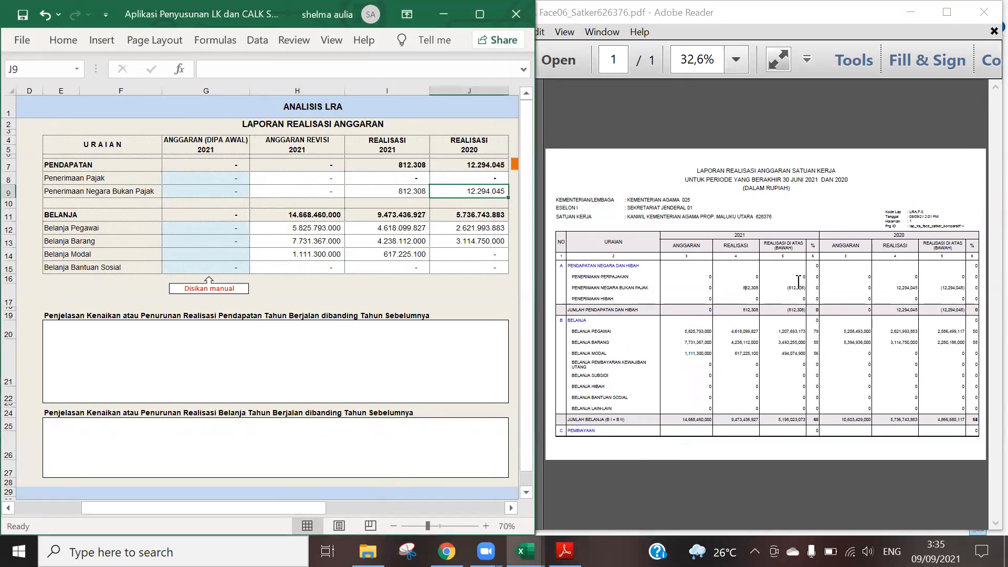
left_click(646, 254)
Compare the Belanja Pegawai, Barang and Modal amounts and the spending totals on the LRA sheet with the LRA Face PDF
left_click(326, 227)
key("alt+Tab")
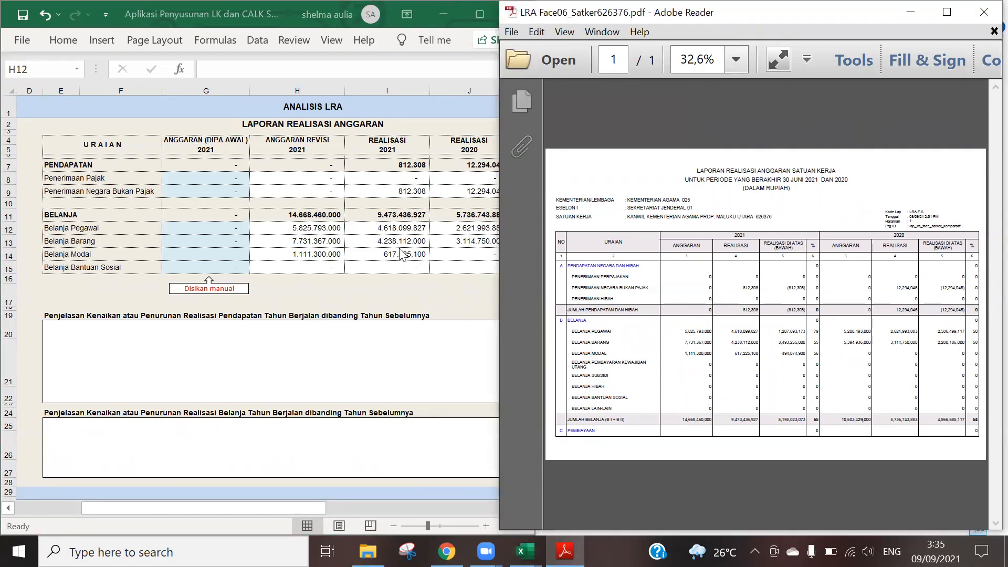
key("alt+Tab")
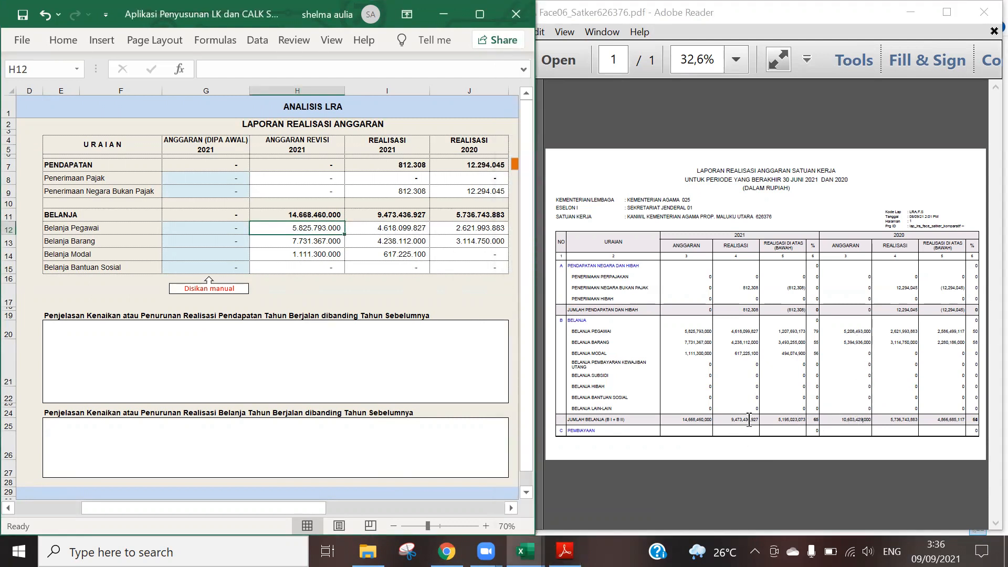
key("alt+Tab")
key("alt+Tab")
left_click(401, 252)
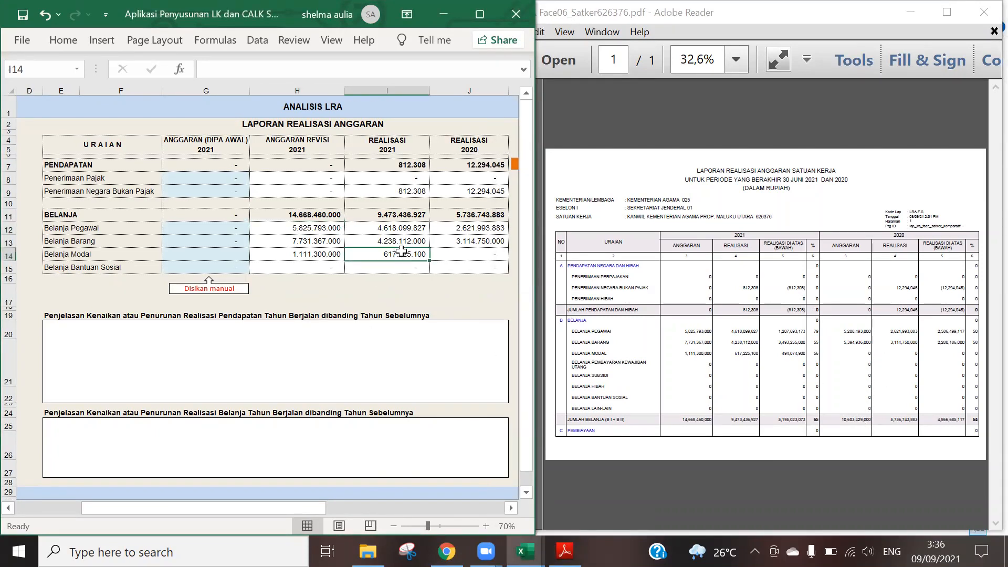
left_click(914, 368)
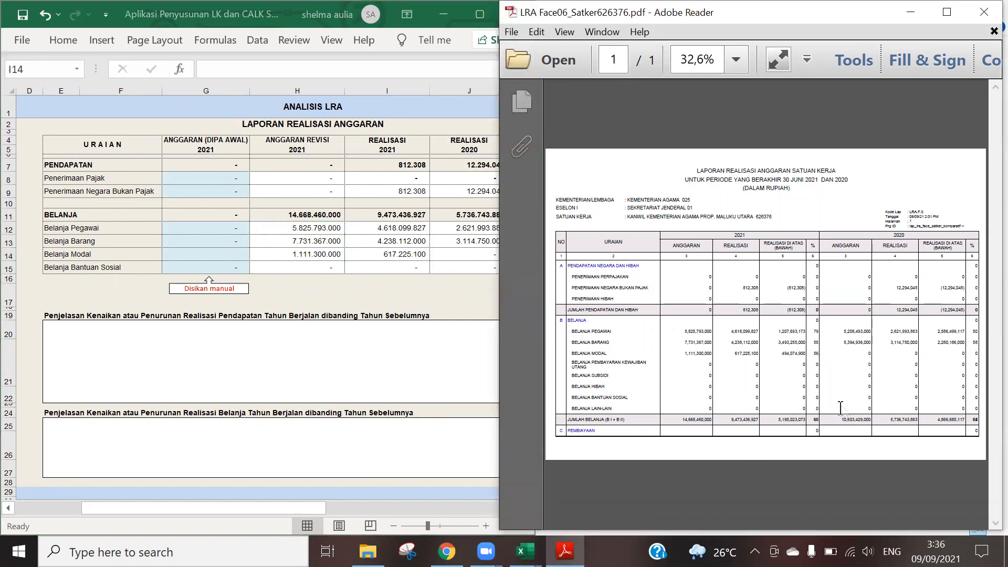
key("alt+Tab")
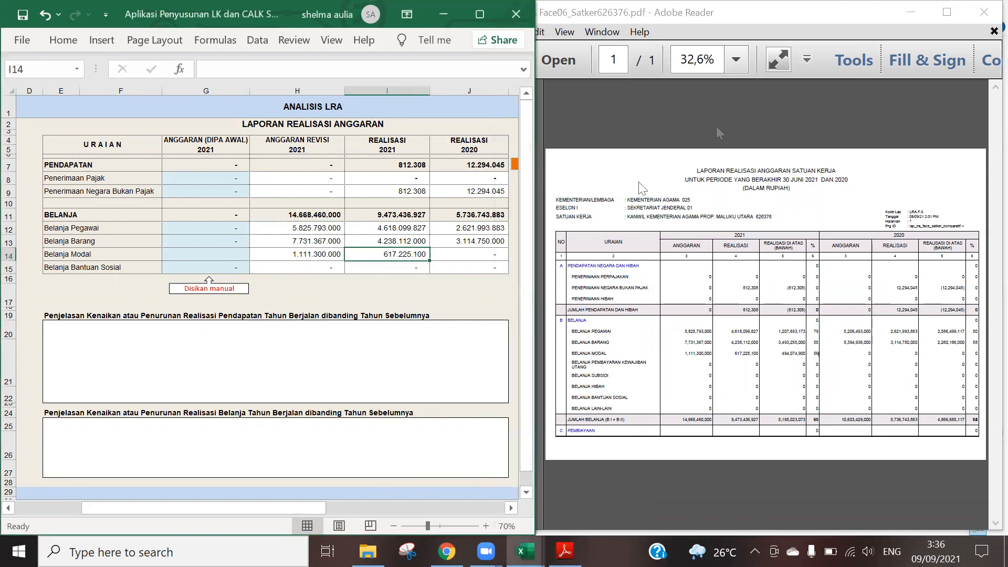
Put the PDF away and enter "v" in C55 of the checklist for matching the LRA values
left_click(914, 16)
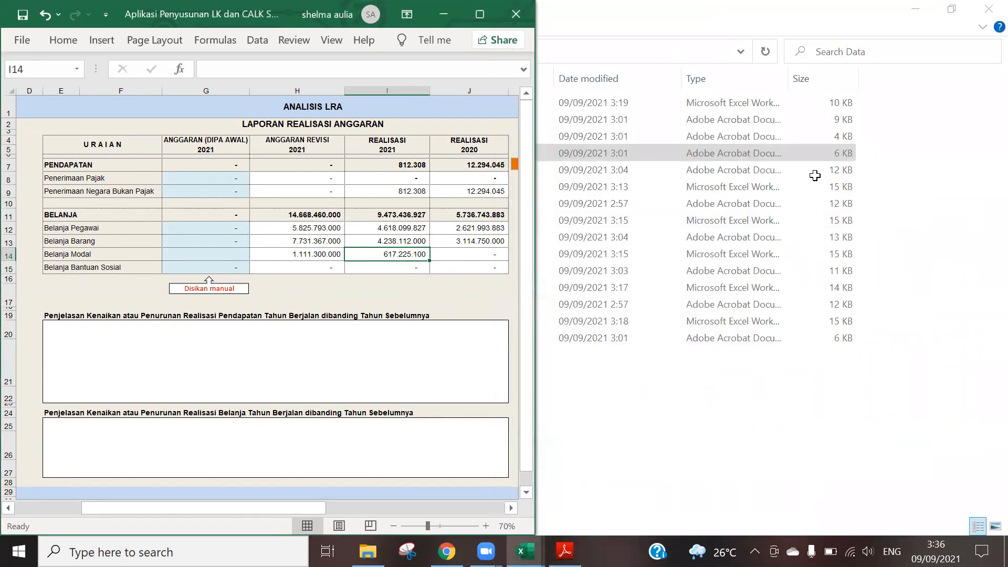
key("alt+Tab")
type("v")
key("Return")
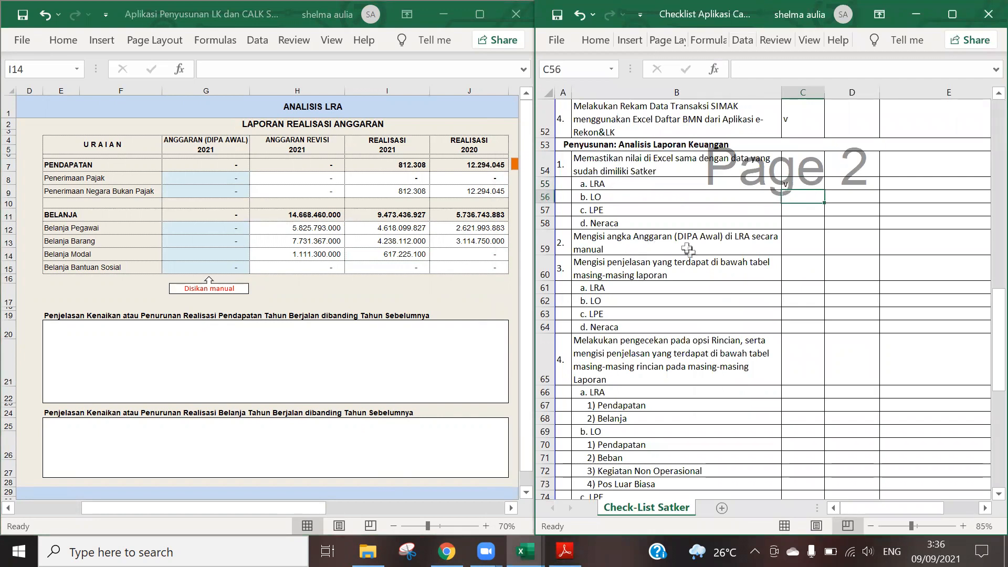
Enter "v" in C59 of the checklist for filling in the Anggaran (DIPA Awal) figures manually in the LRA
left_click(622, 243)
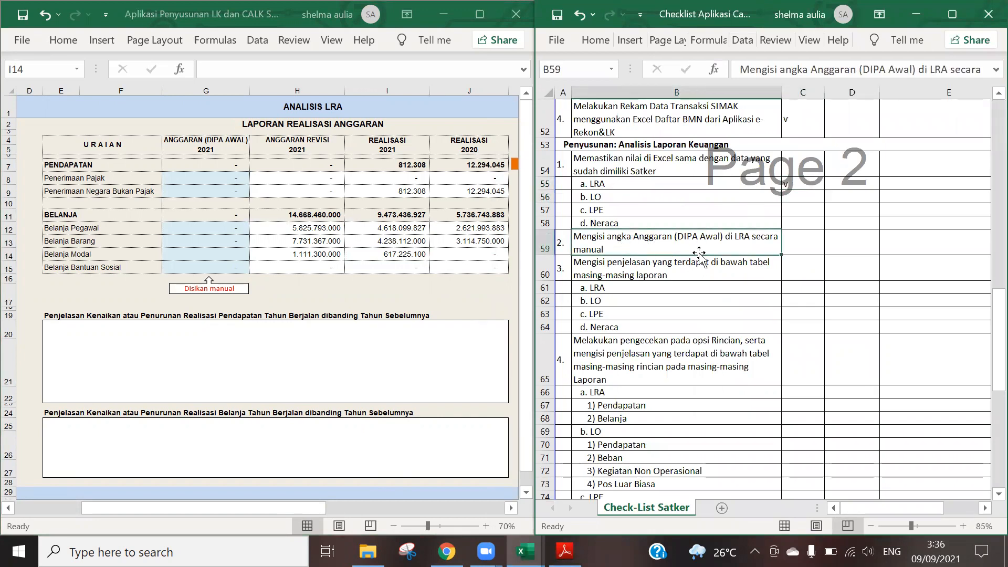
left_click(169, 188)
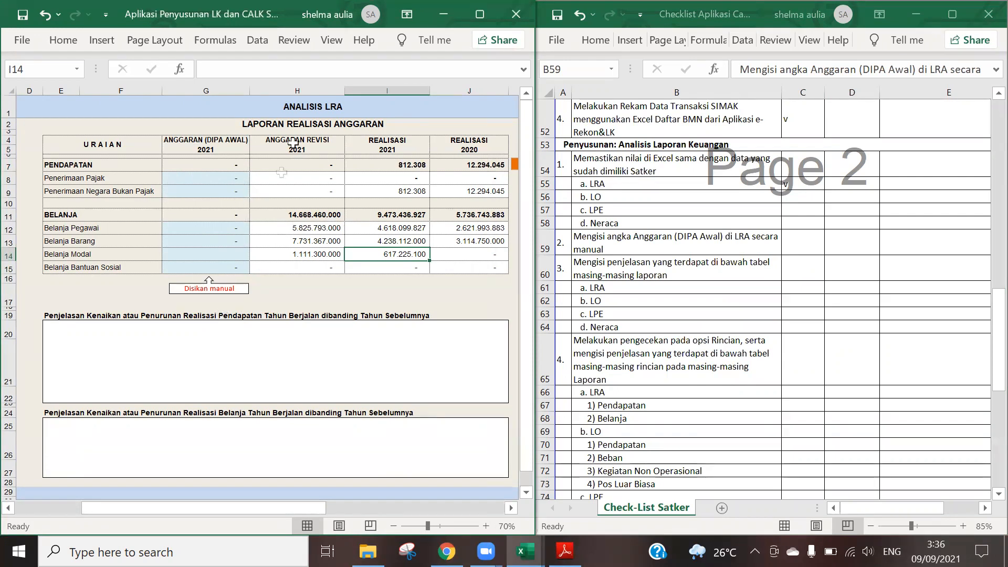
left_click(805, 243)
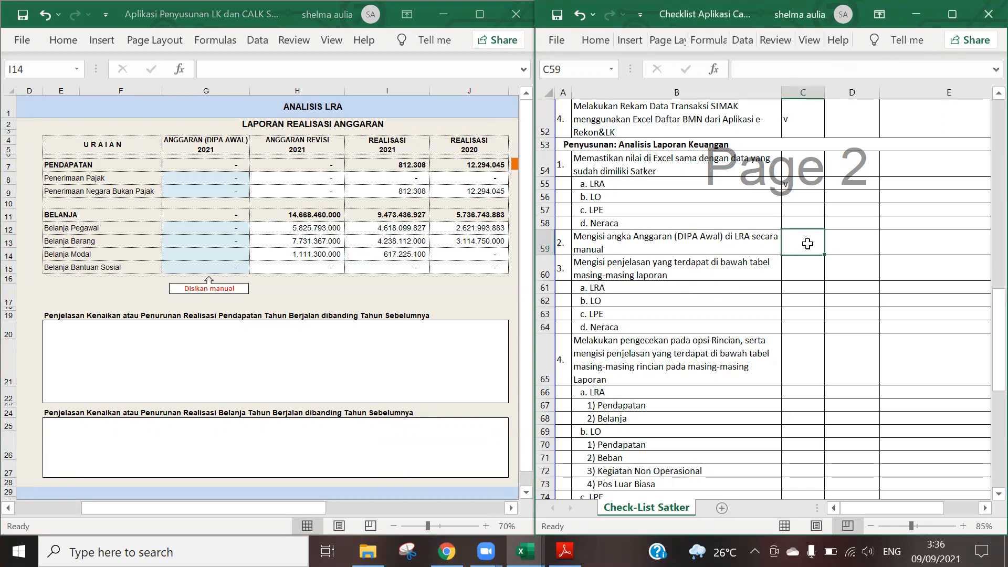
type("v")
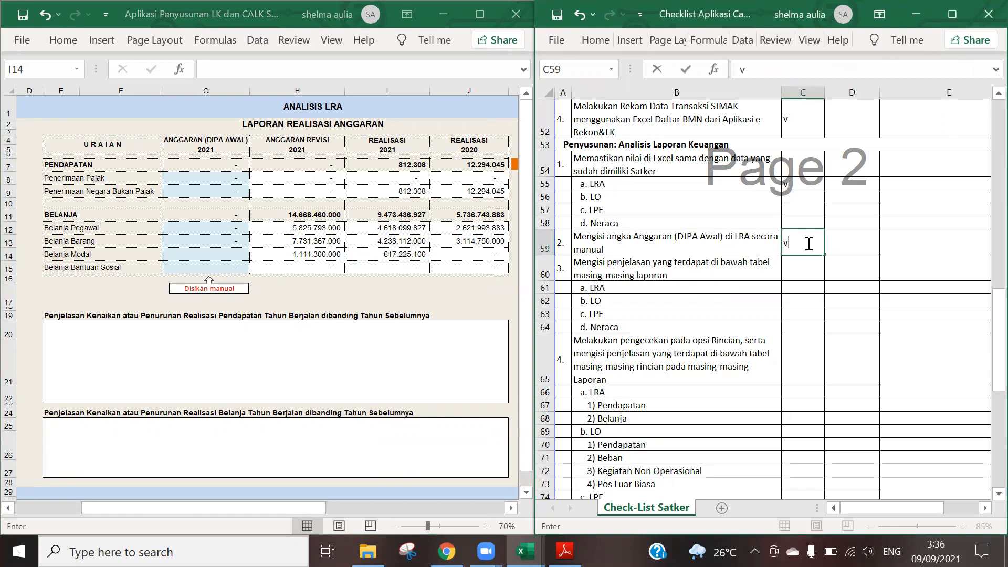
key("Return")
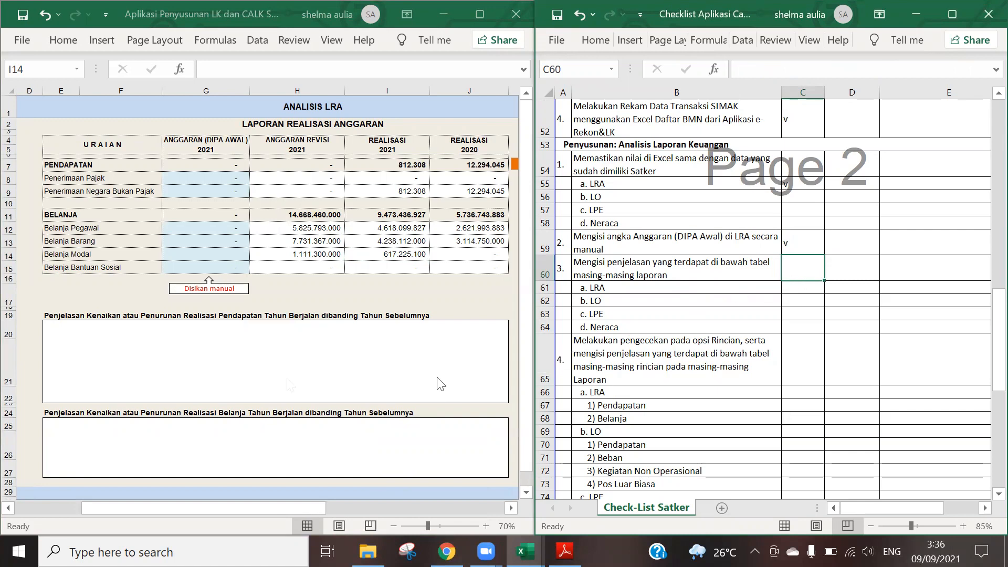
Review the two boxes below the LRA table for explaining changes in Pendapatan and Belanja realization
left_click(335, 339)
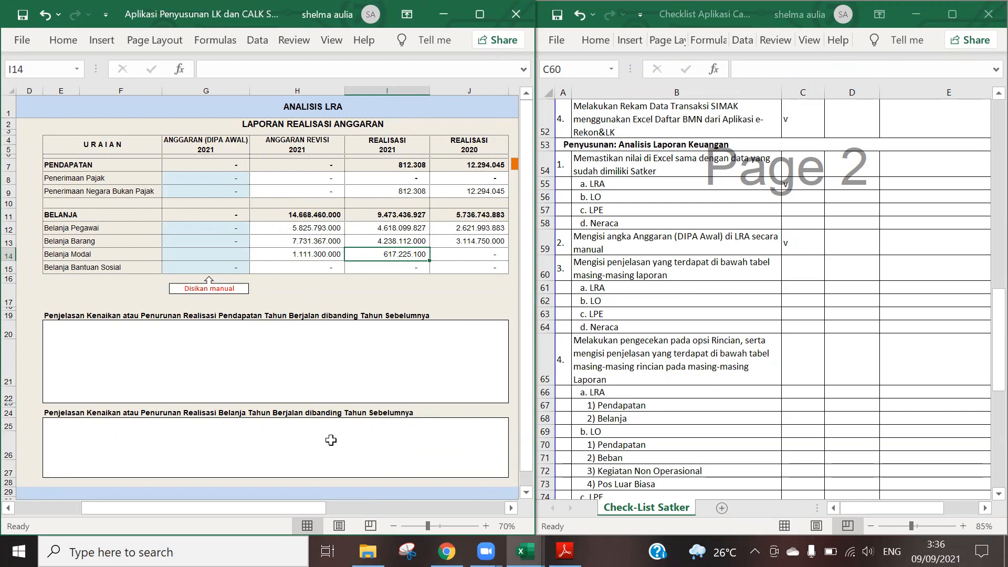
left_click(87, 345)
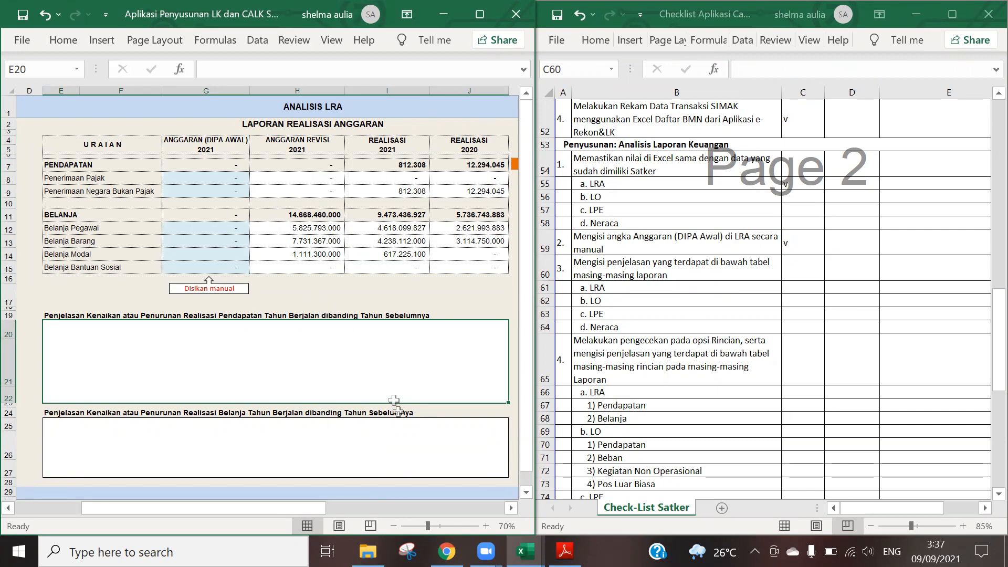
left_click(405, 454)
left_click(425, 362)
Open the Rincian for Penerimaan Negara Bukan Pajak from the LRA sheet and go to the explanation below its table
scroll(387, 378, "down", 1)
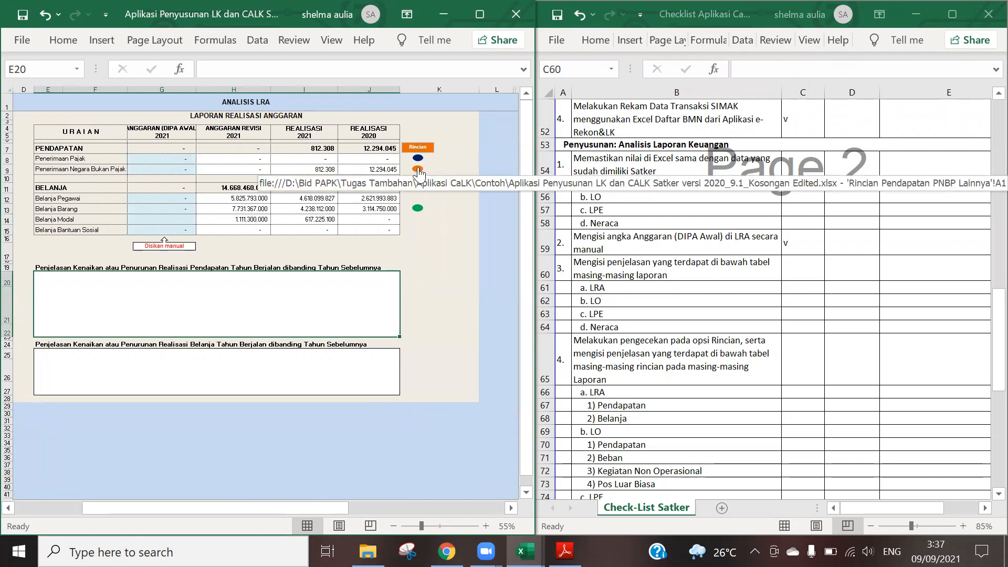
left_click(418, 171)
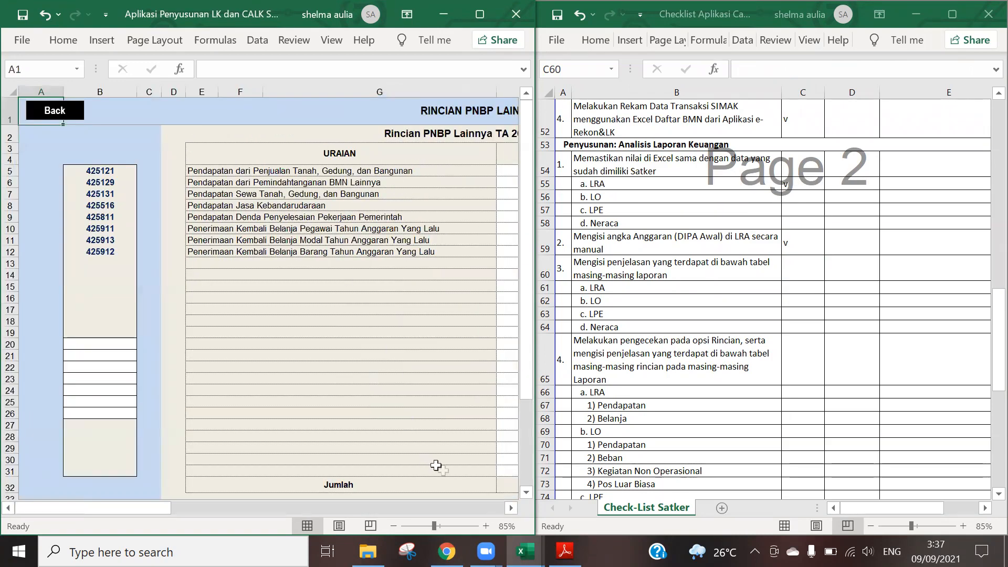
left_click(510, 508)
left_click(510, 508)
left_click(510, 507)
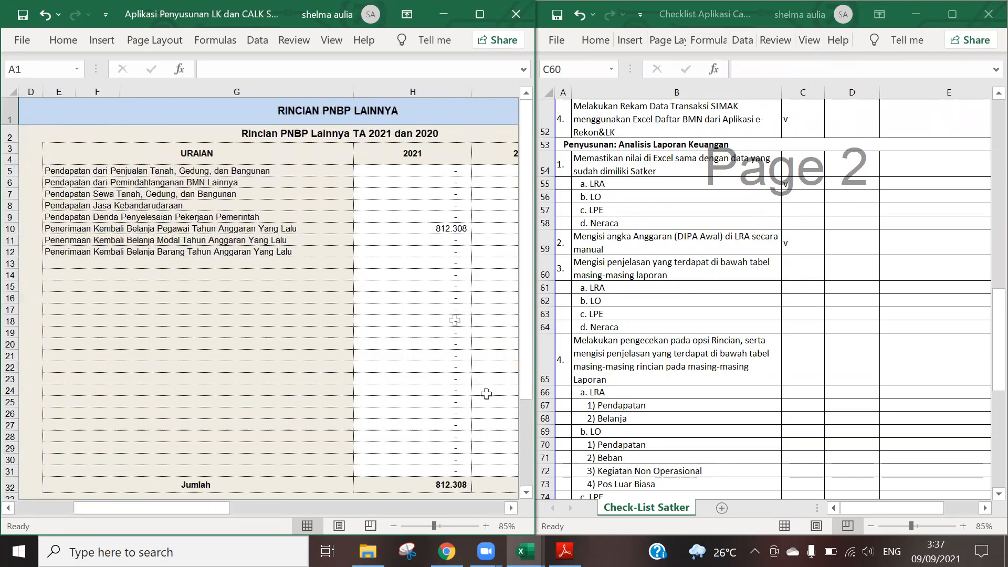
scroll(251, 238, "down", 5)
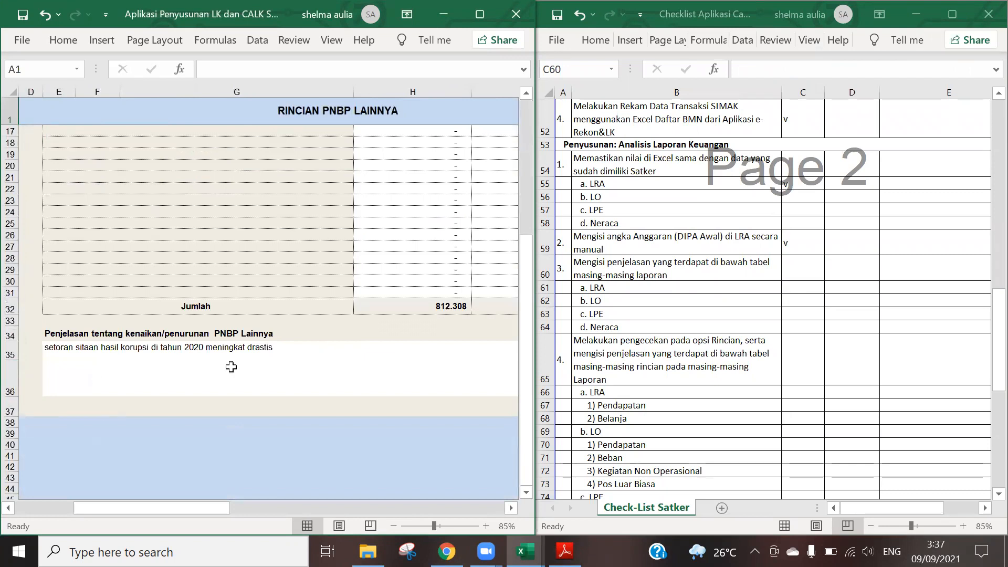
left_click(195, 365)
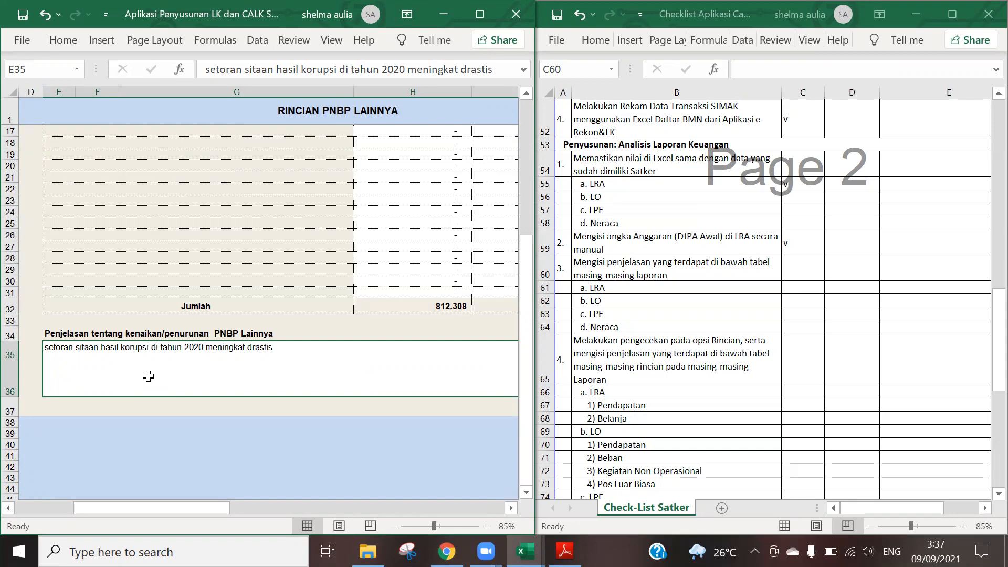
Check the PNBP Lainnya explanation in E35, including the word "meningkat", against the 2021 and 2020 totals and their difference
scroll(121, 383, "up", 5)
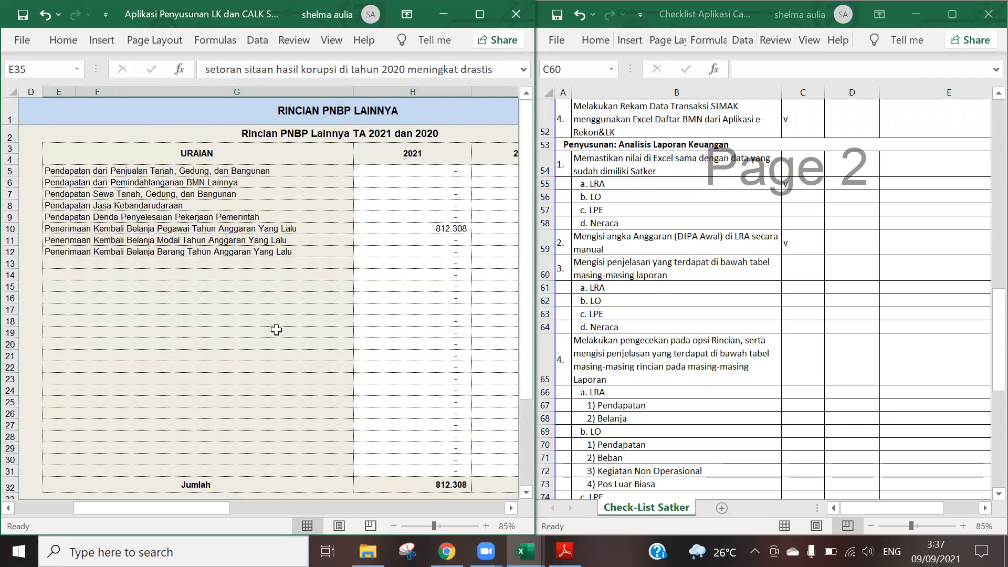
scroll(415, 261, "down", 4)
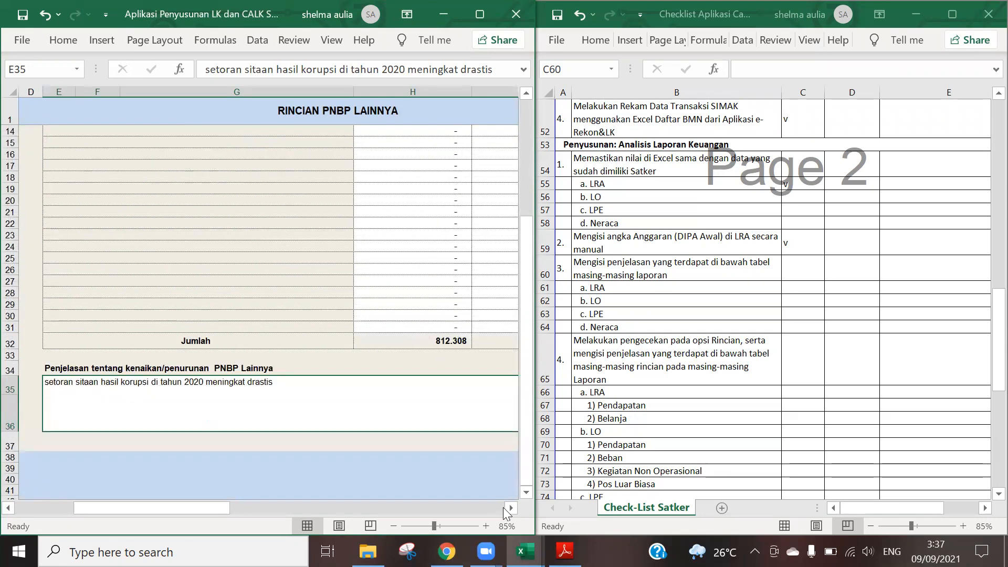
left_click_drag(115, 507, 150, 501)
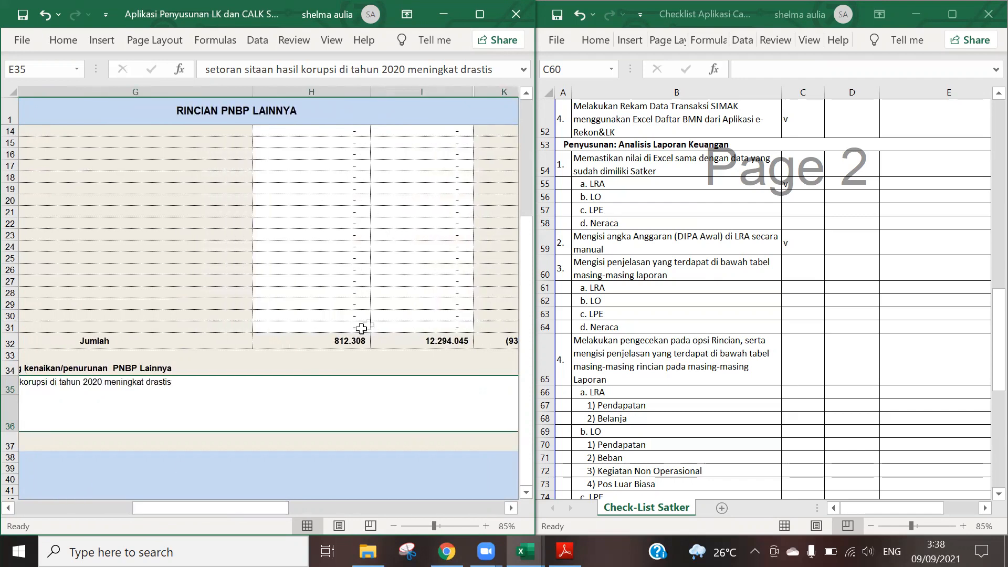
left_click(488, 342)
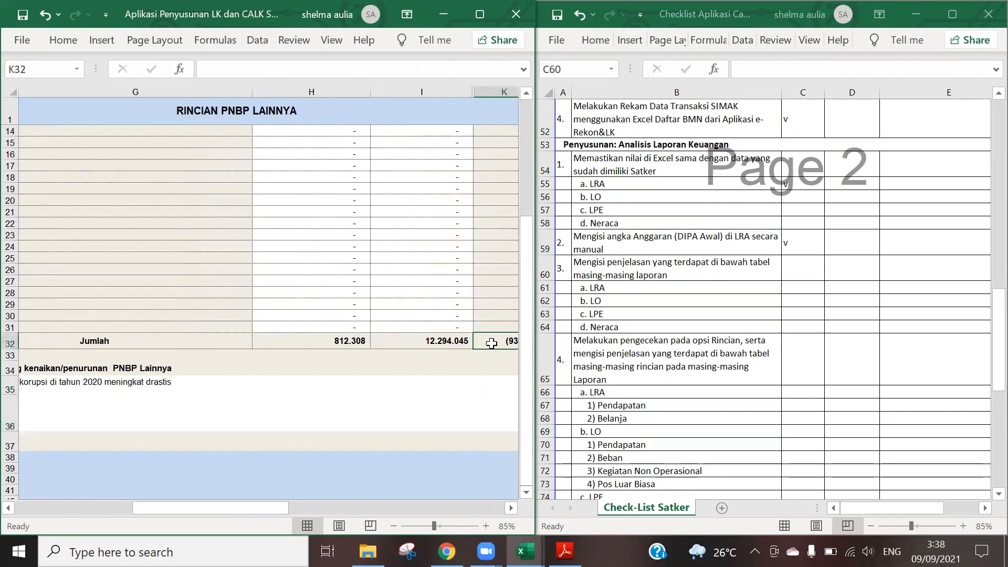
left_click(509, 507)
left_click_drag(264, 507, 200, 498)
left_click(257, 401)
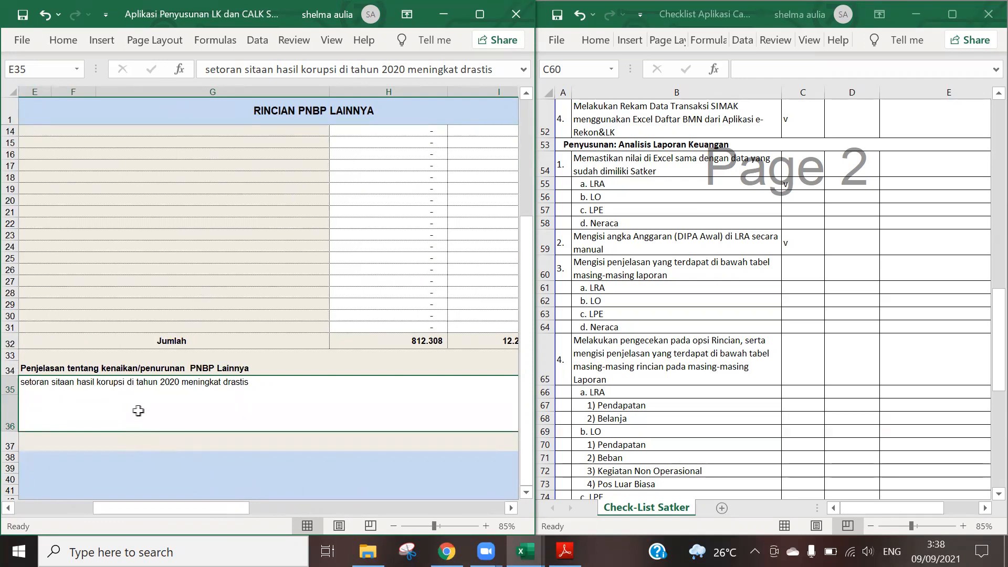
left_click(433, 71)
double_click(432, 71)
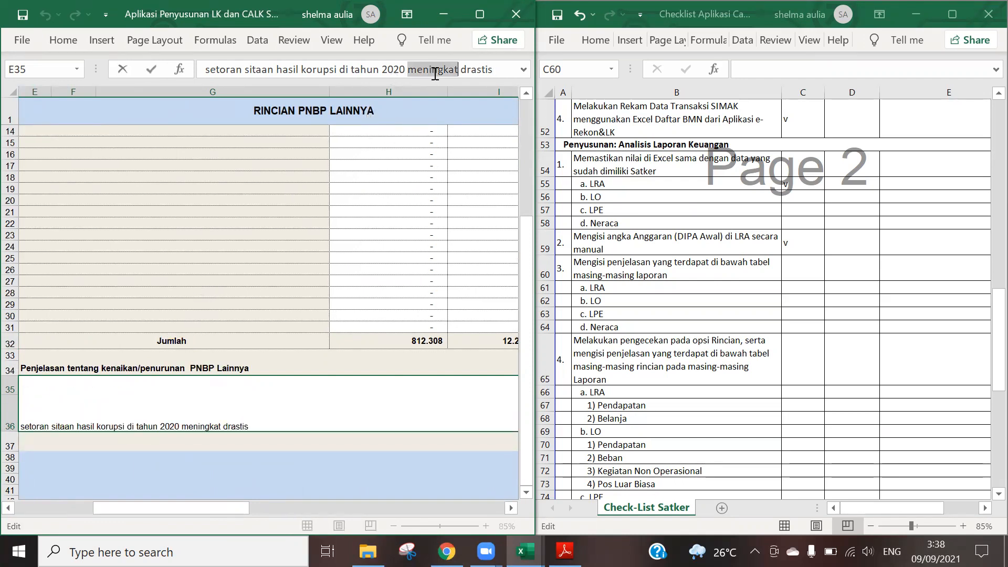
left_click(195, 460)
left_click(244, 407)
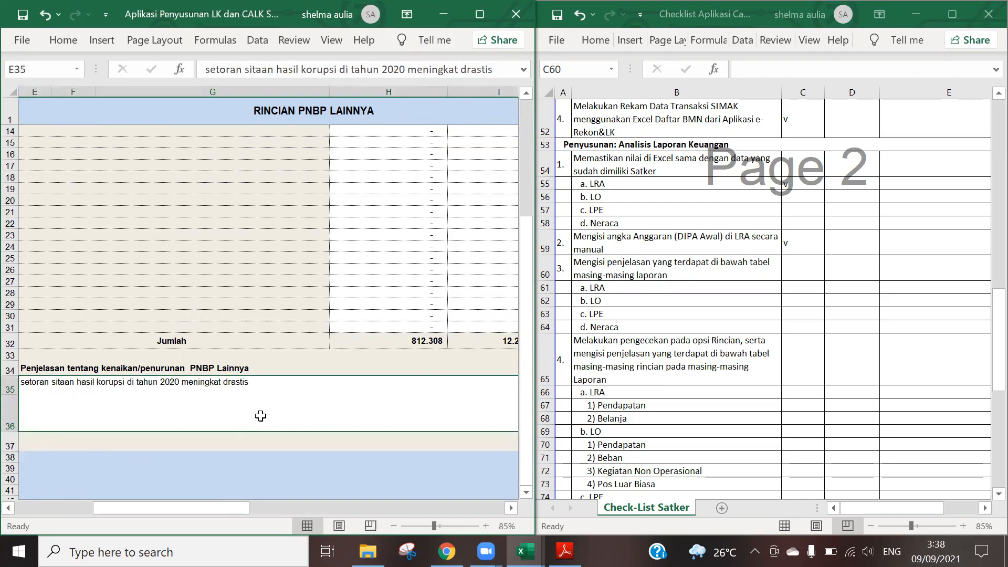
Examine the Penerimaan Kembali Belanja Pegawai, Modal and Barang rows in the PNBP Lainnya table against the explanation
scroll(262, 409, "up", 4)
scroll(270, 400, "down", 3)
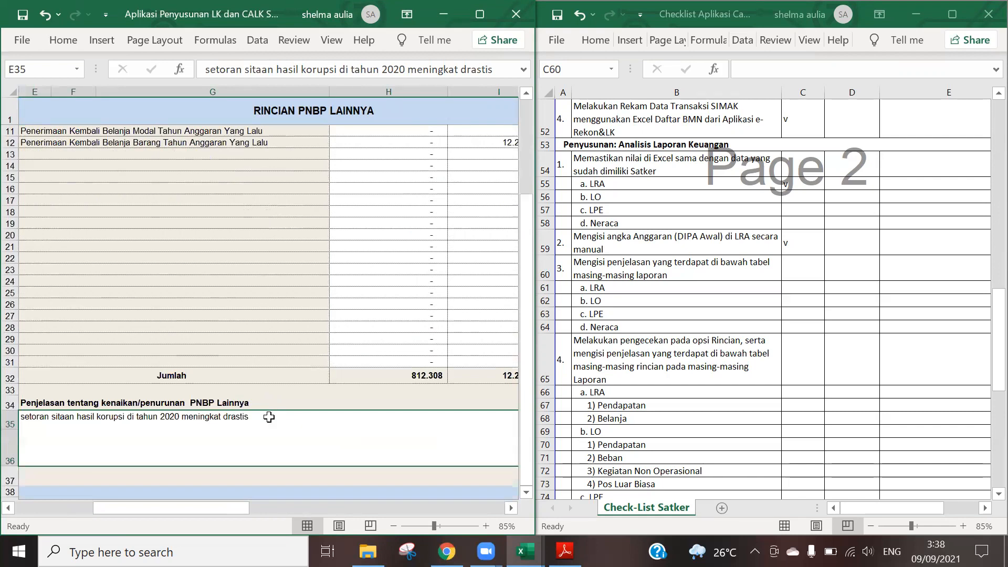
scroll(269, 424, "up", 3)
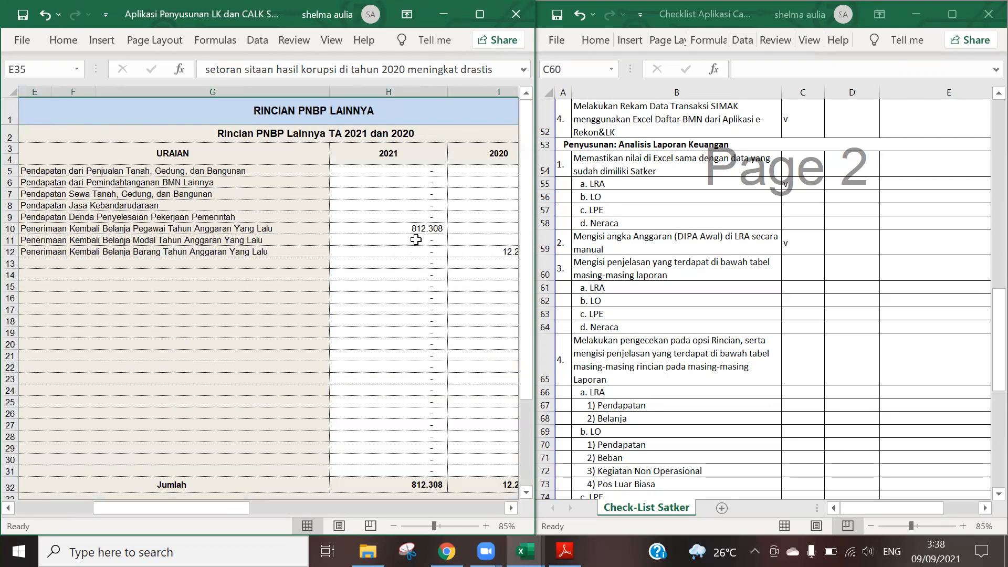
left_click(147, 226)
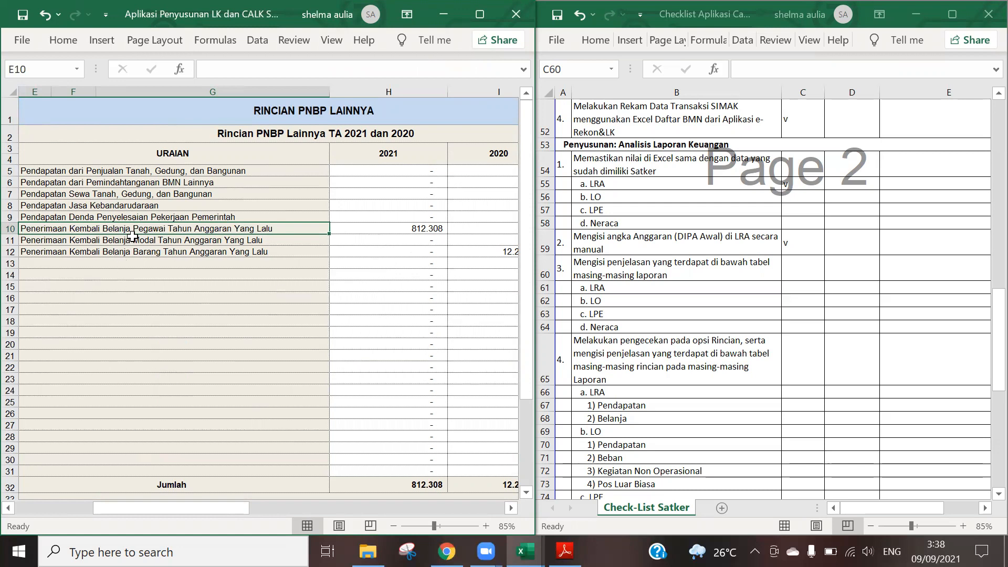
left_click(431, 229)
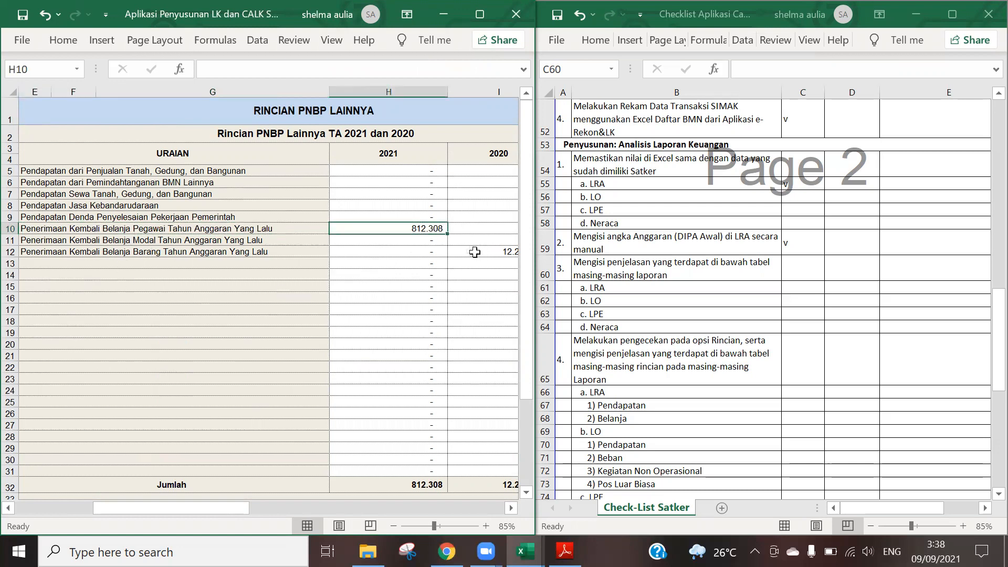
left_click(90, 242)
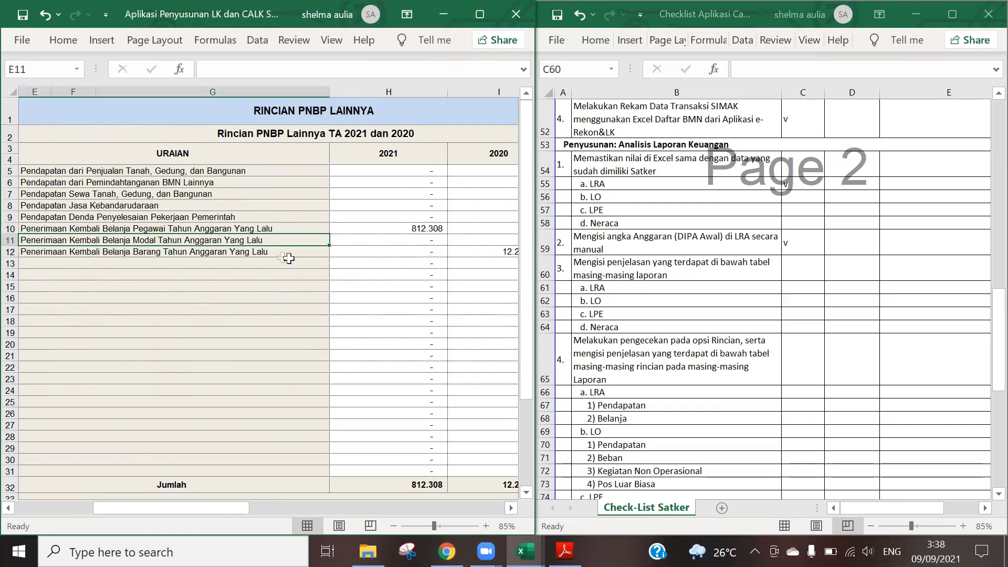
left_click(227, 253)
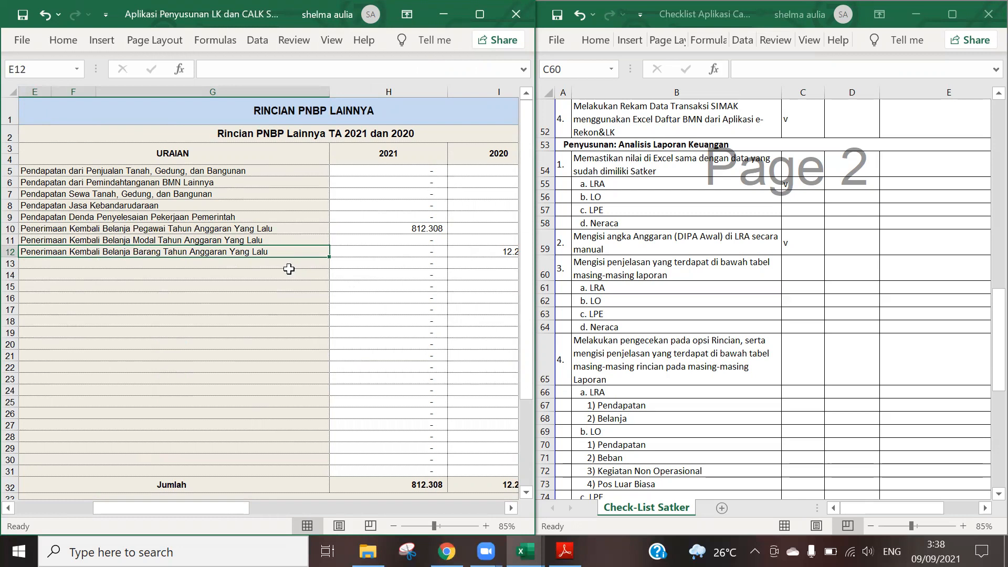
Replace the PNBP Lainnya explanation in E35 with "penerimaan kembali belanja barang tahun anggaran yang lalu menurun drastis" and check it against the table
left_click(426, 256)
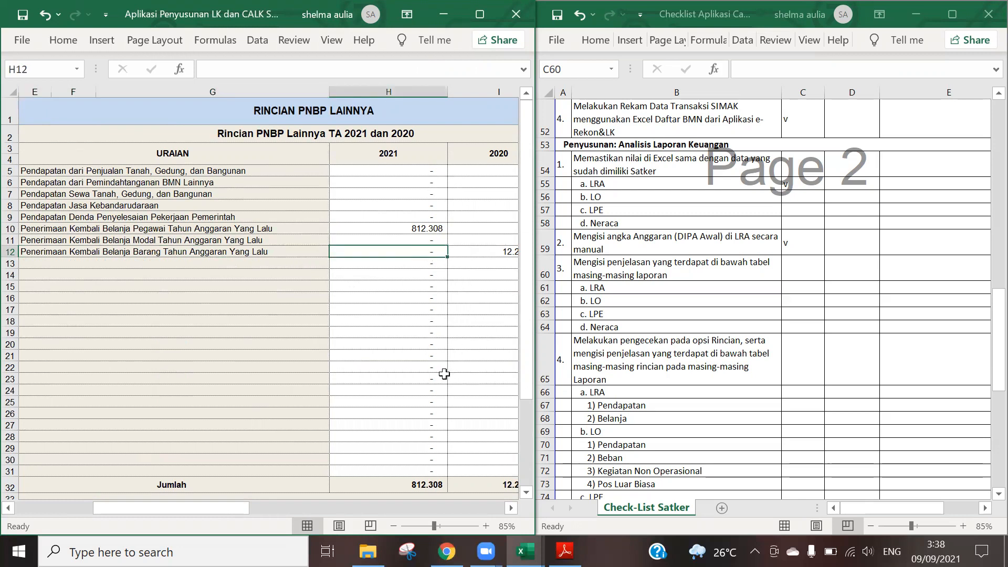
scroll(444, 373, "down", 3)
left_click(77, 446)
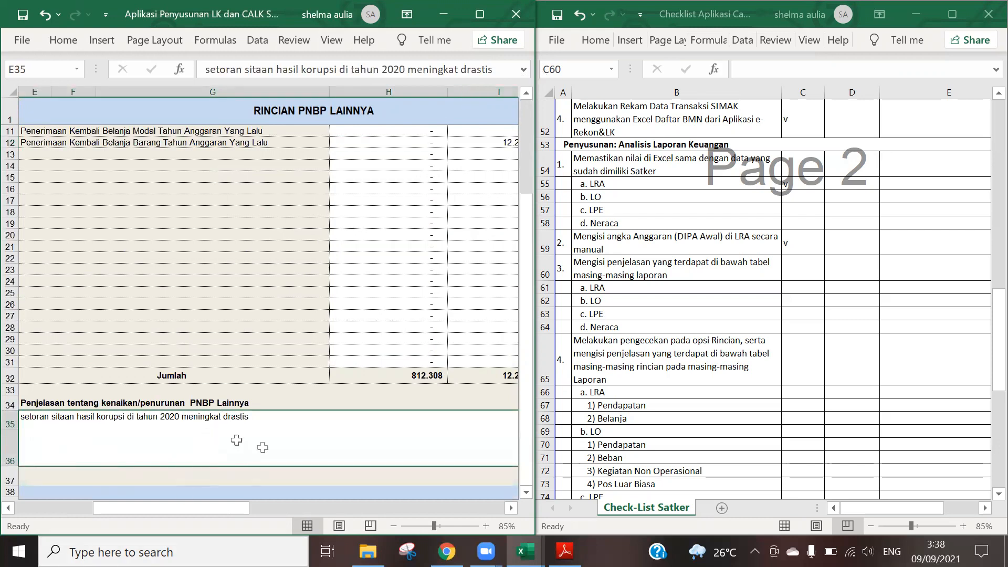
type("penerimaan kembali belan")
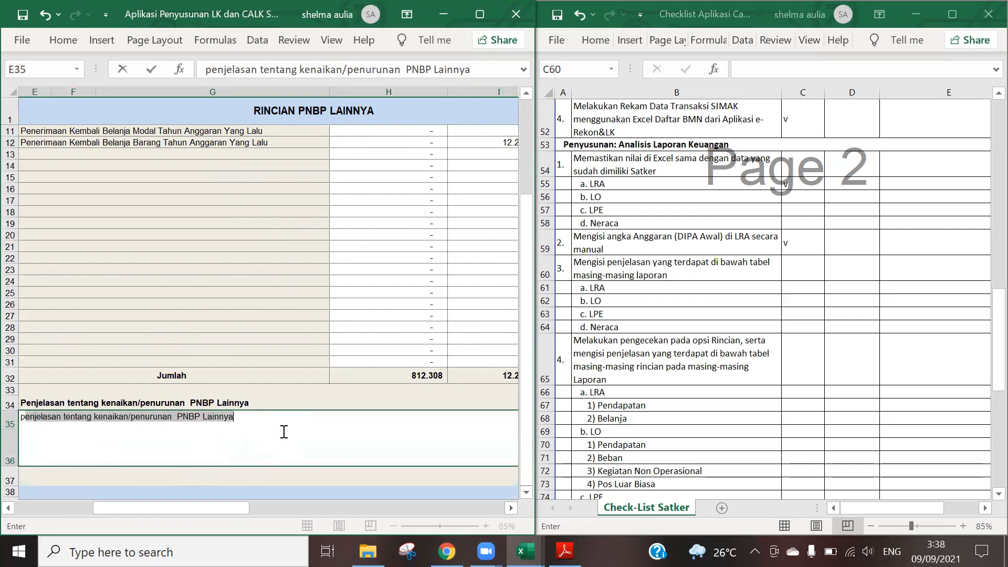
type("ja barang tahun anggaran yang lalu menurun drastis")
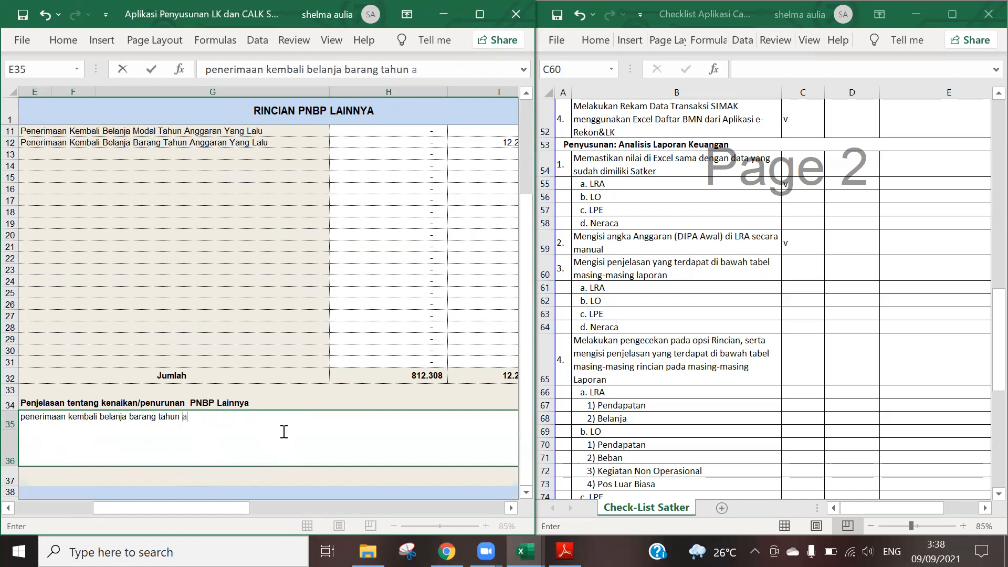
key("Return")
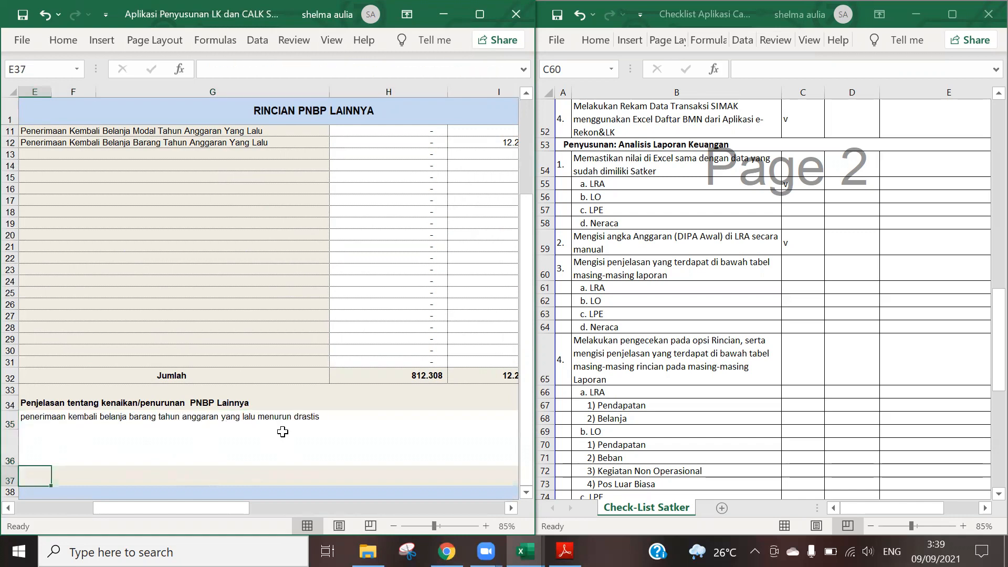
scroll(309, 402, "up", 3)
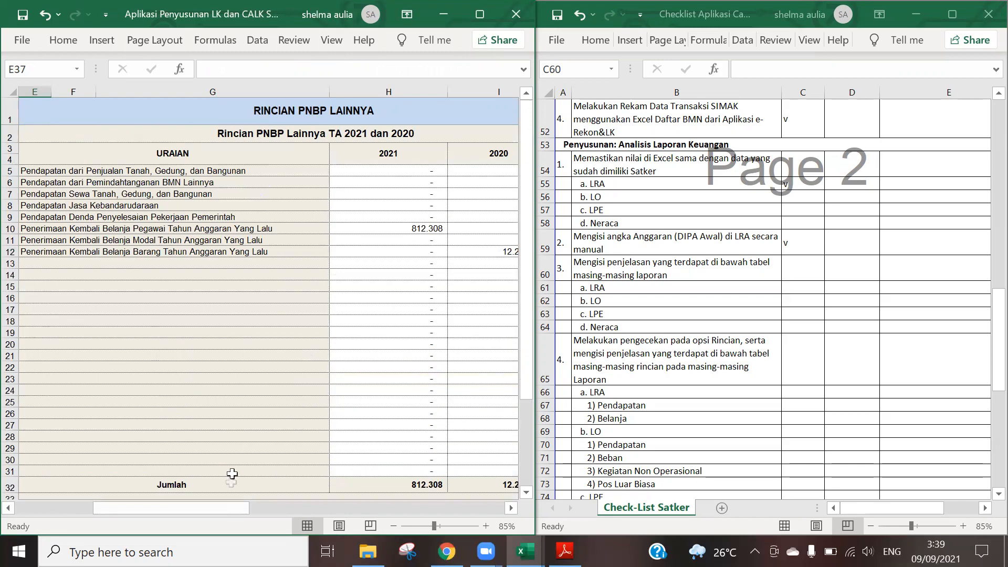
scroll(232, 474, "down", 4)
left_click(285, 396)
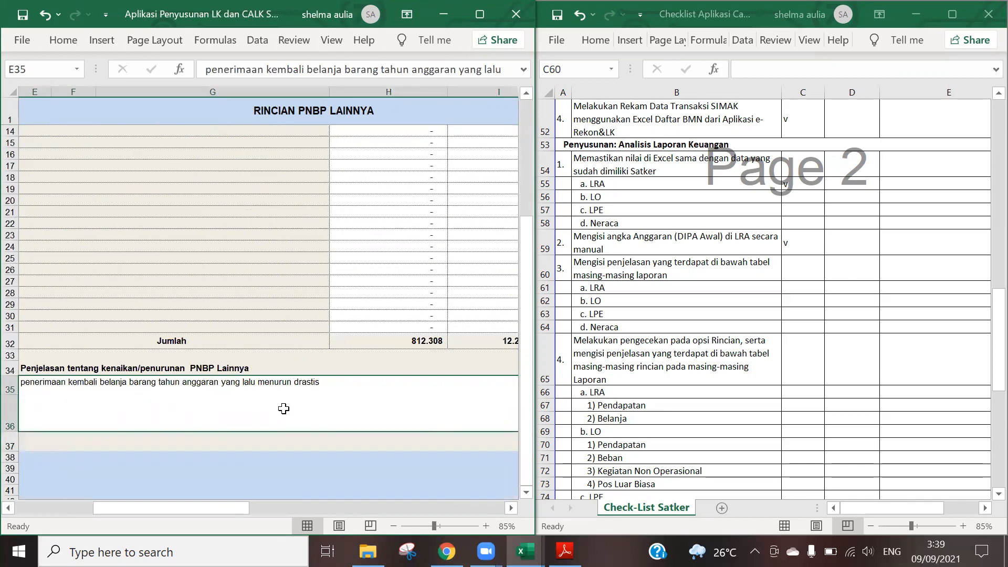
Go back from the PNBP Lainnya details to the LRA analysis and select the Pendapatan explanation box
left_click_drag(184, 509, 163, 518)
scroll(287, 474, "up", 4)
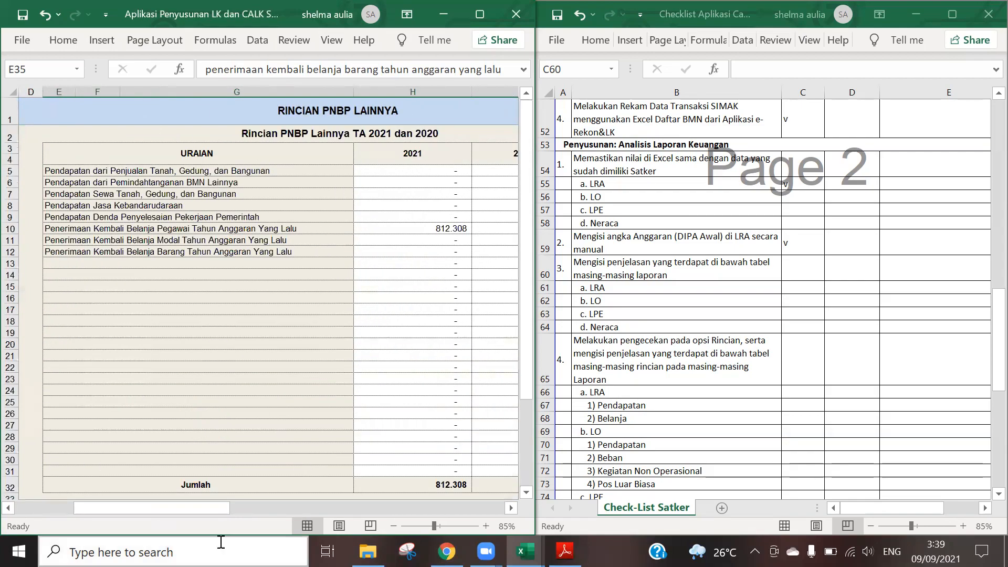
left_click_drag(212, 509, 160, 508)
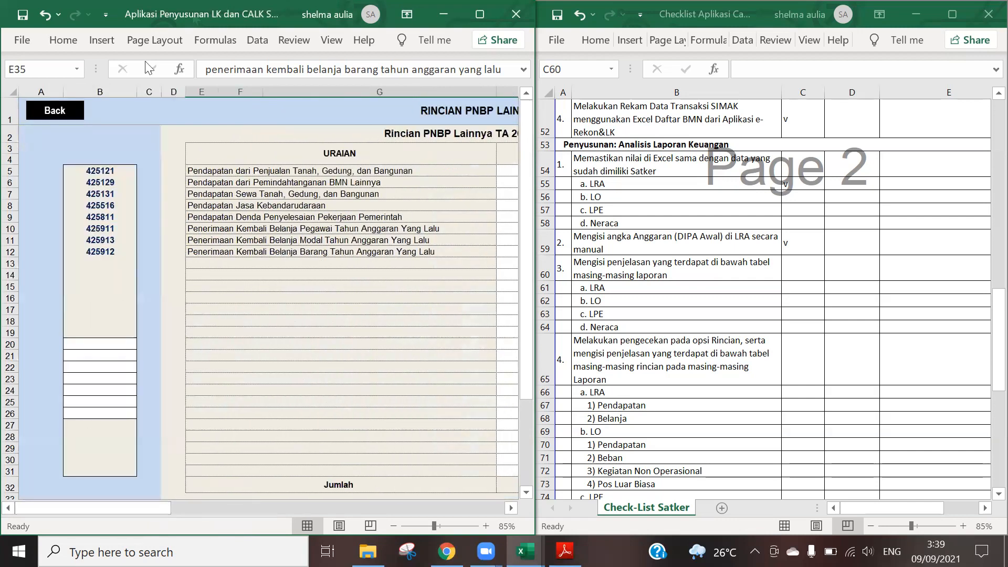
left_click(49, 116)
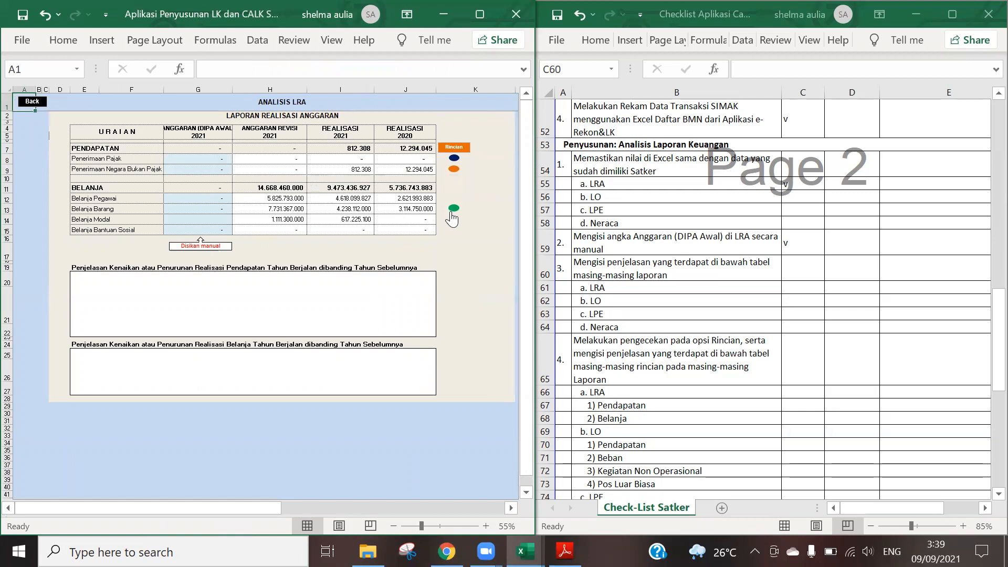
left_click(349, 307)
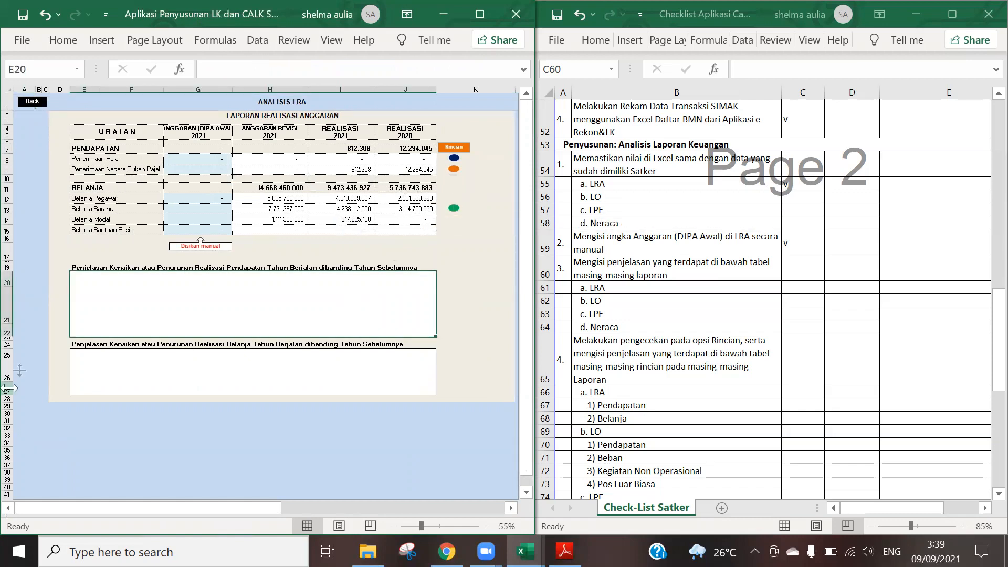
Open the Rincian Belanja from the LRA analysis and look through its tables down to Rincian Belanja Modal
left_click(454, 209)
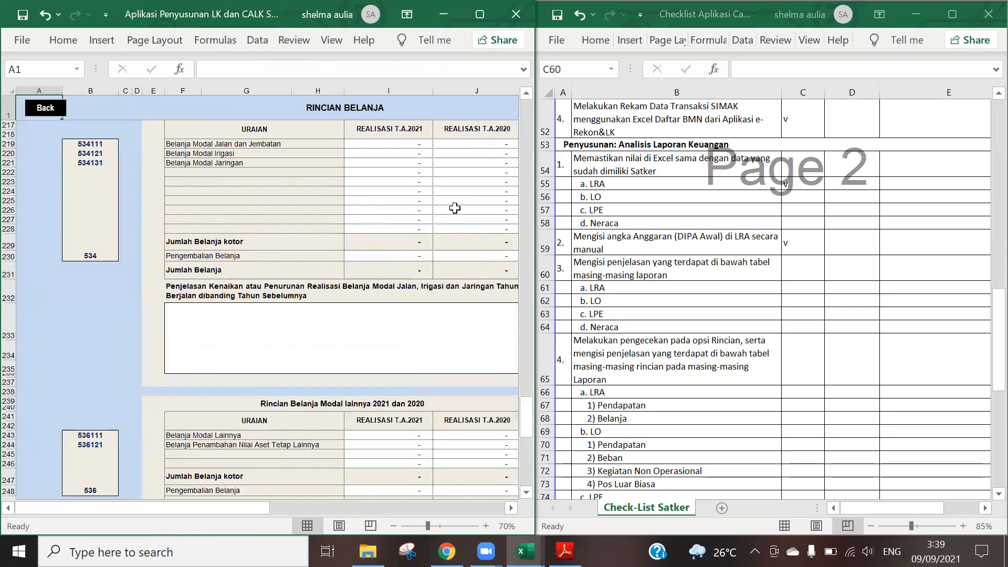
left_click(511, 508)
left_click(510, 507)
left_click_drag(527, 368, 527, 118)
scroll(279, 205, "down", 20)
scroll(265, 254, "up", 10)
scroll(247, 283, "down", 20)
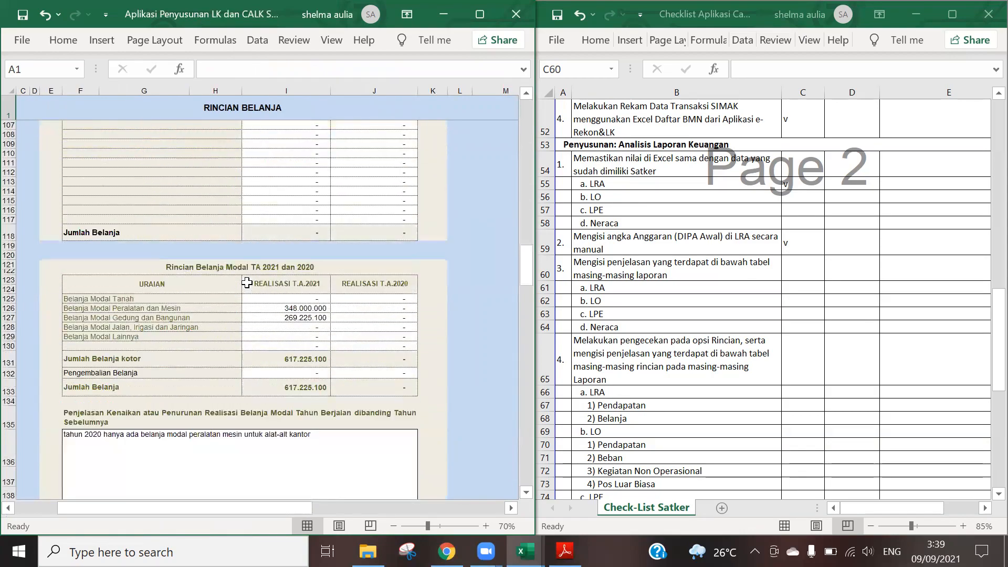
Review the explanation boxes below the Belanja Modal, Belanja Modal Tanah, Peralatan dan Mesin, and Belanja Barang tables
scroll(246, 283, "down", 6)
left_click(167, 304)
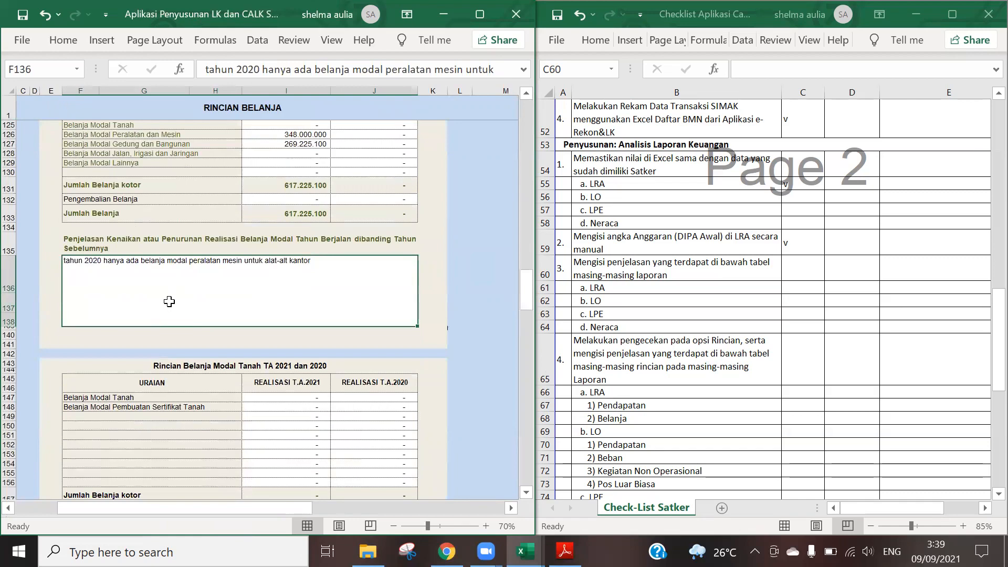
scroll(170, 301, "down", 6)
left_click(191, 353)
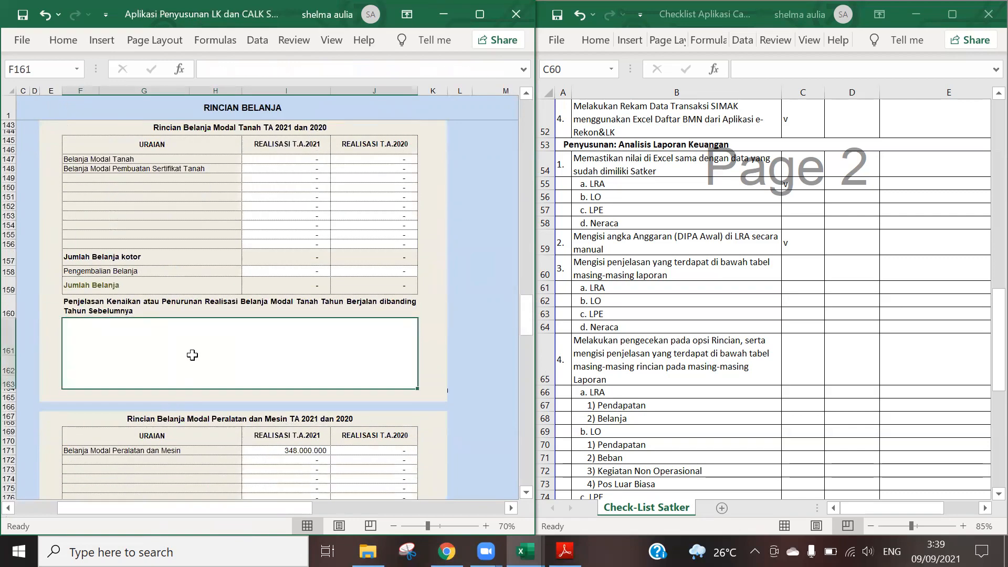
scroll(198, 351, "up", 5)
left_click(237, 330)
scroll(276, 315, "down", 12)
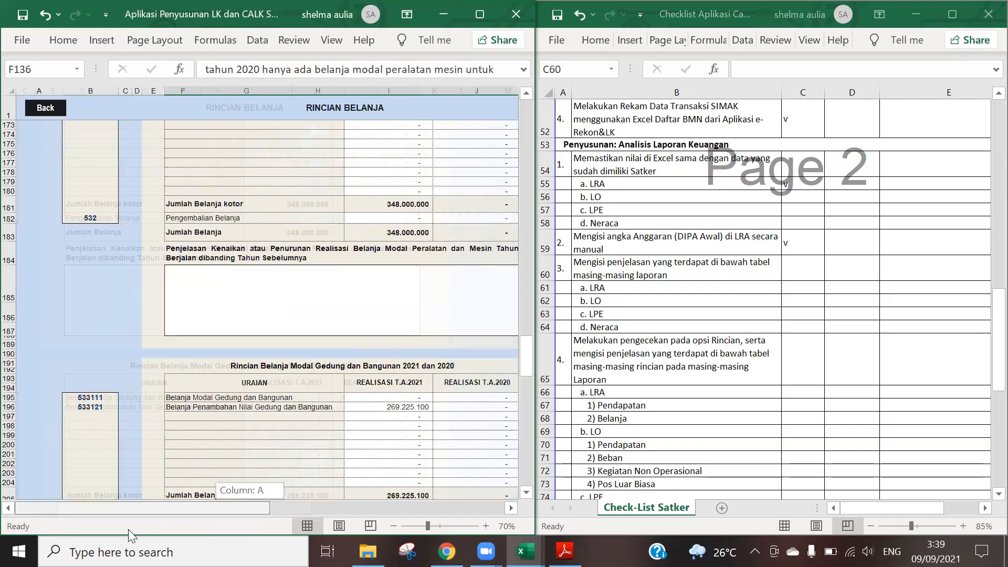
scroll(185, 269, "up", 20)
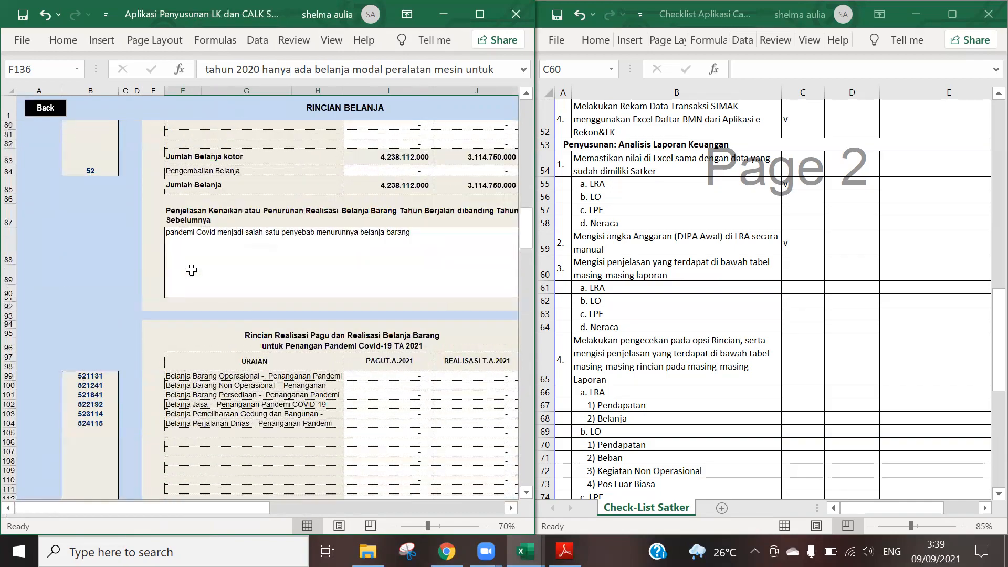
scroll(191, 249, "up", 10)
Return through the LRA analysis to the Analisis Laporan Keuangan menu and open the LO analysis
left_click(46, 111)
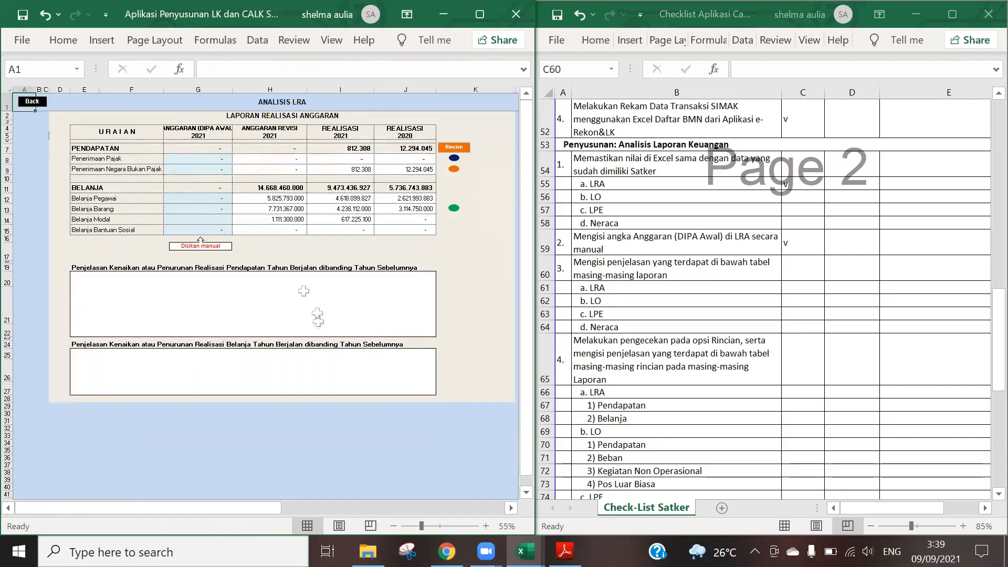
left_click(32, 101)
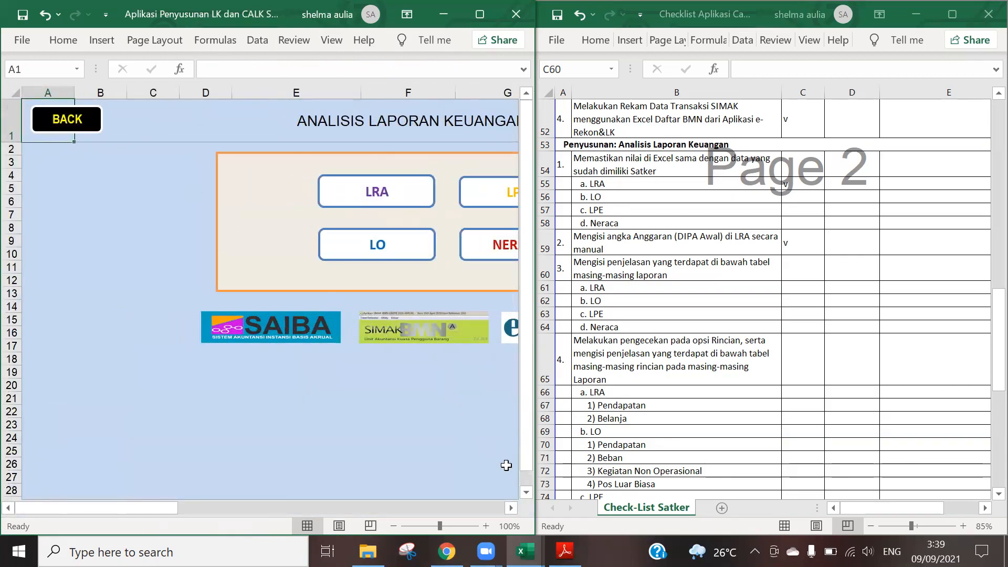
scroll(518, 510, "right", 3)
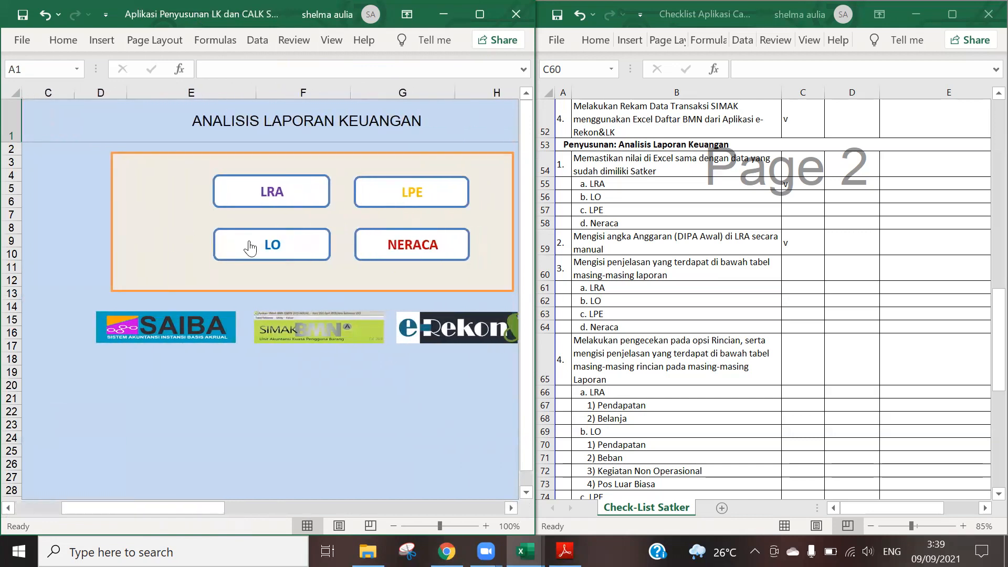
left_click(250, 249)
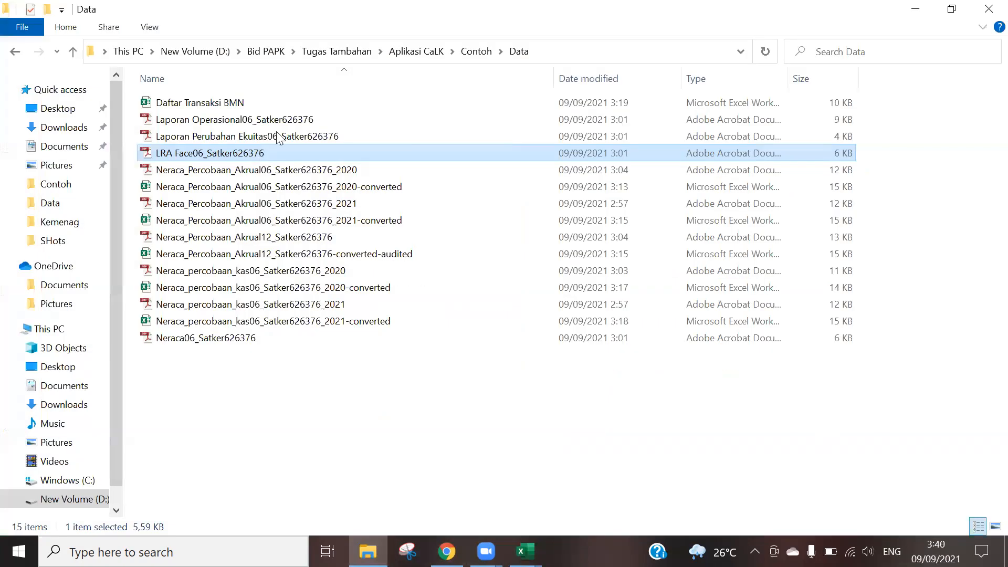
Open the Laporan Operasional06_Satker626376 PDF and compare its 2021 and 2020 Beban Pegawai amounts with the LO analysis
double_click(234, 119)
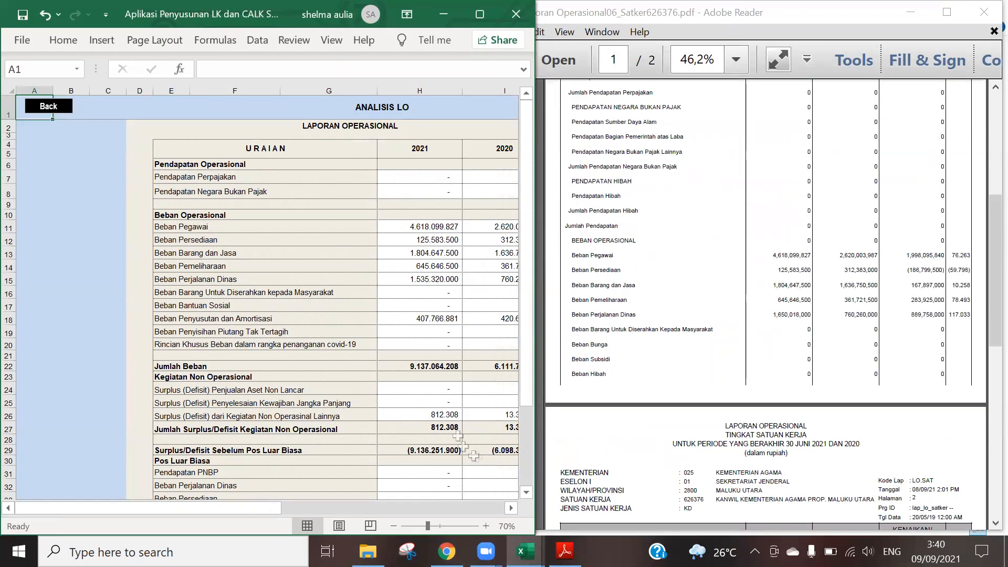
left_click_drag(129, 508, 174, 508)
double_click(790, 257)
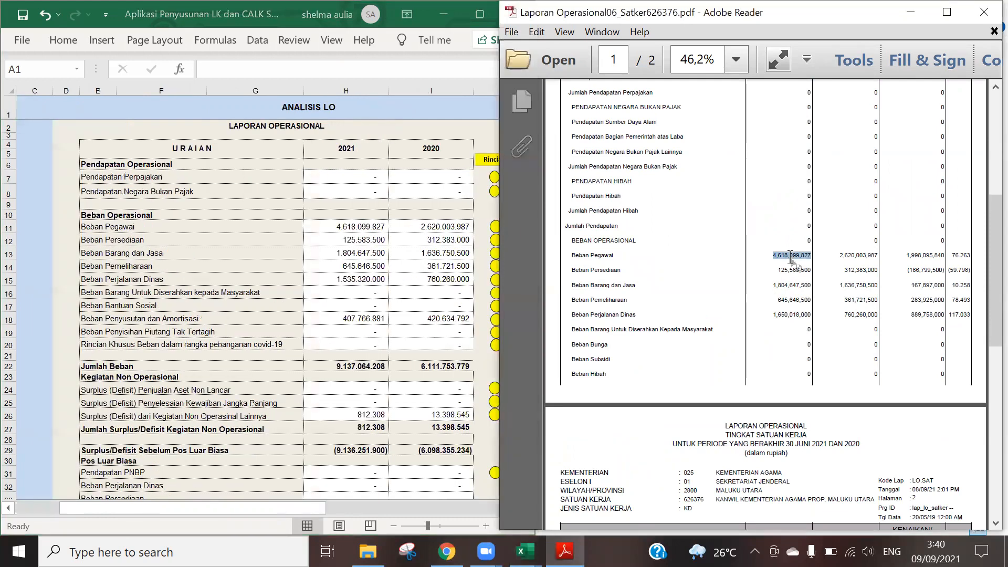
double_click(868, 254)
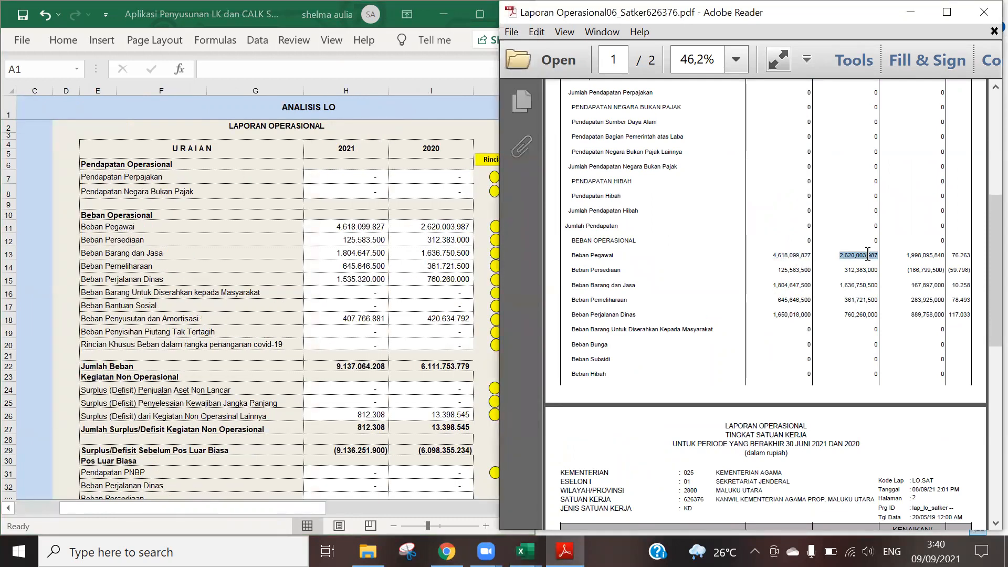
double_click(787, 255)
double_click(851, 256)
Compare the Beban Barang dan Jasa and Beban Pemeliharaan amounts in the LO analysis with the Laporan Operasional PDF
left_click(135, 301)
left_click(787, 285)
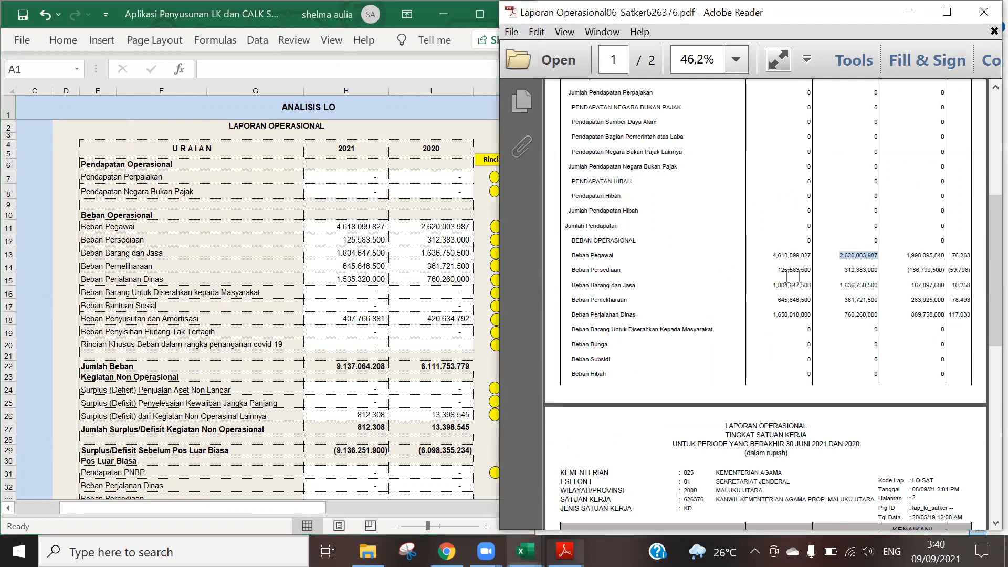
left_click(430, 252)
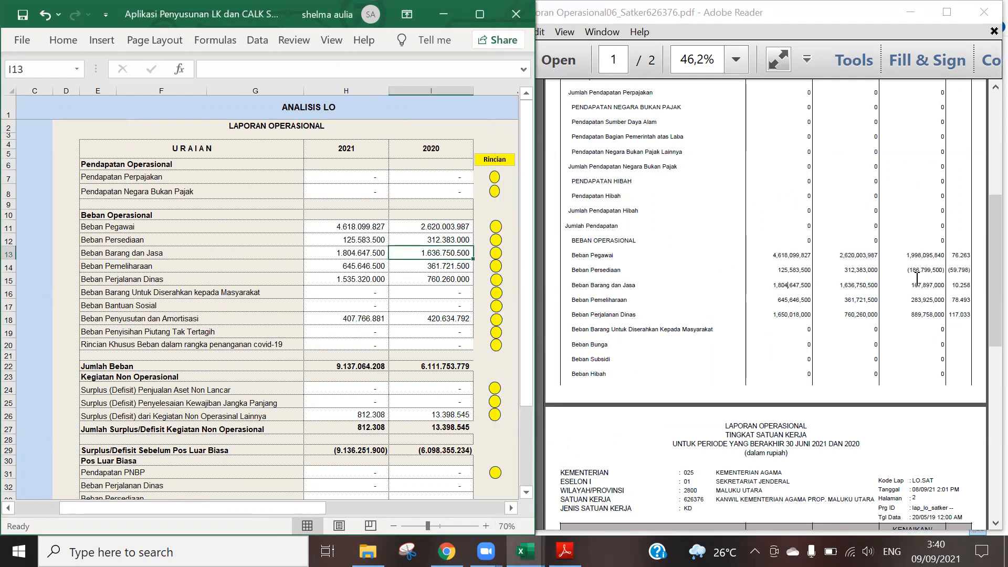
double_click(854, 285)
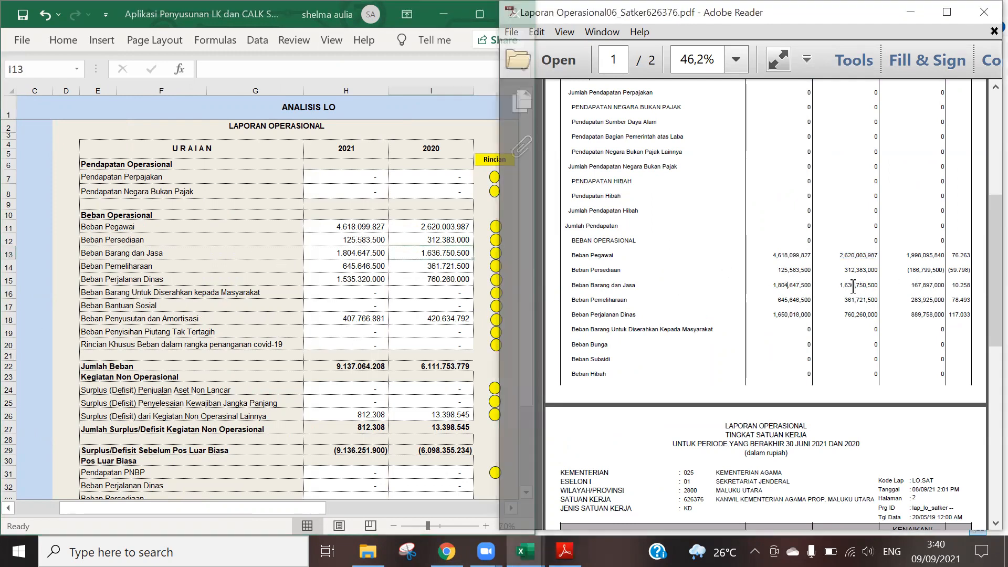
left_click(343, 270)
double_click(861, 299)
Compare the 2021 Beban Perjalanan Dinas amount in H15 with the same line in the Laporan Operasional PDF
left_click(348, 279)
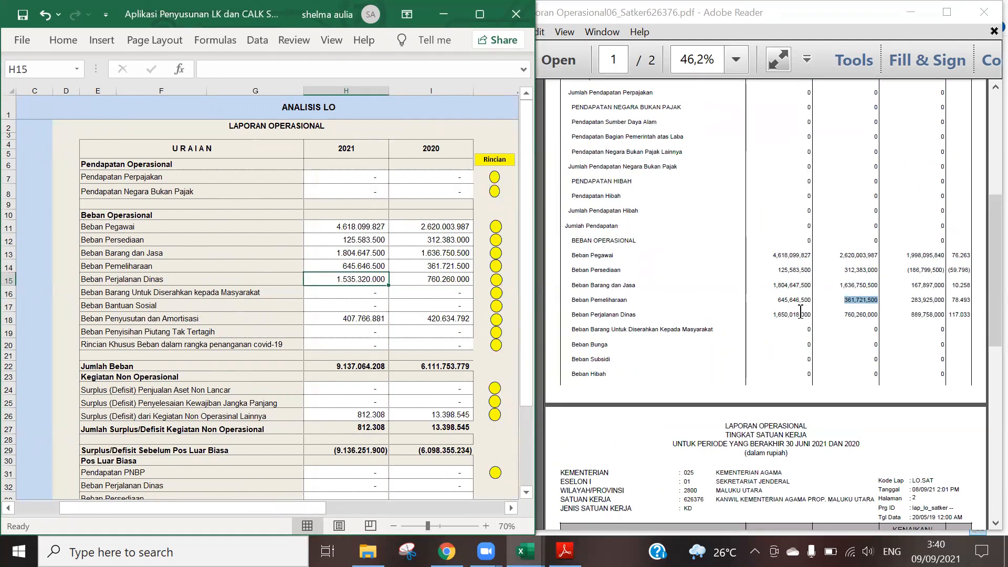
left_click(801, 313)
double_click(793, 314)
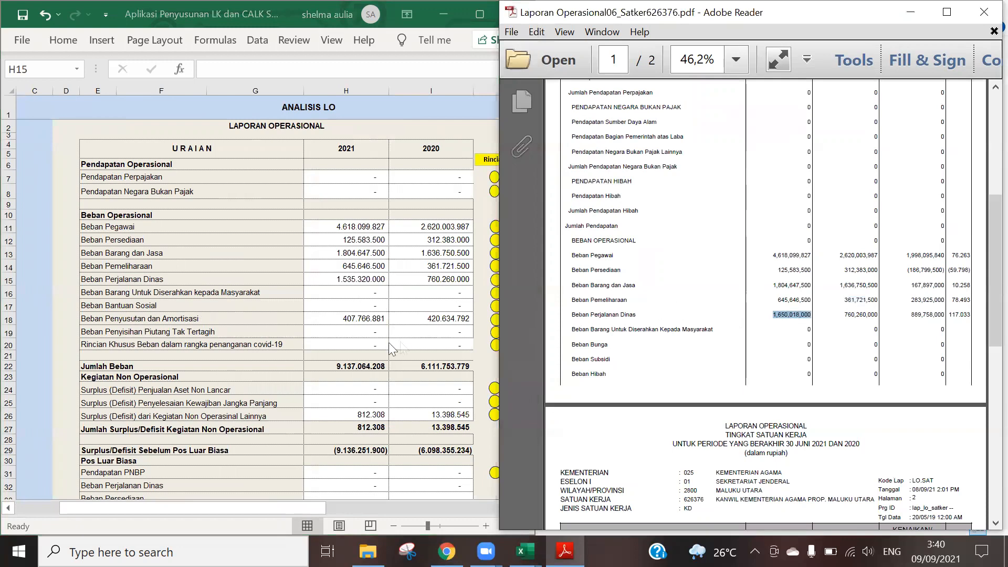
left_click(362, 279)
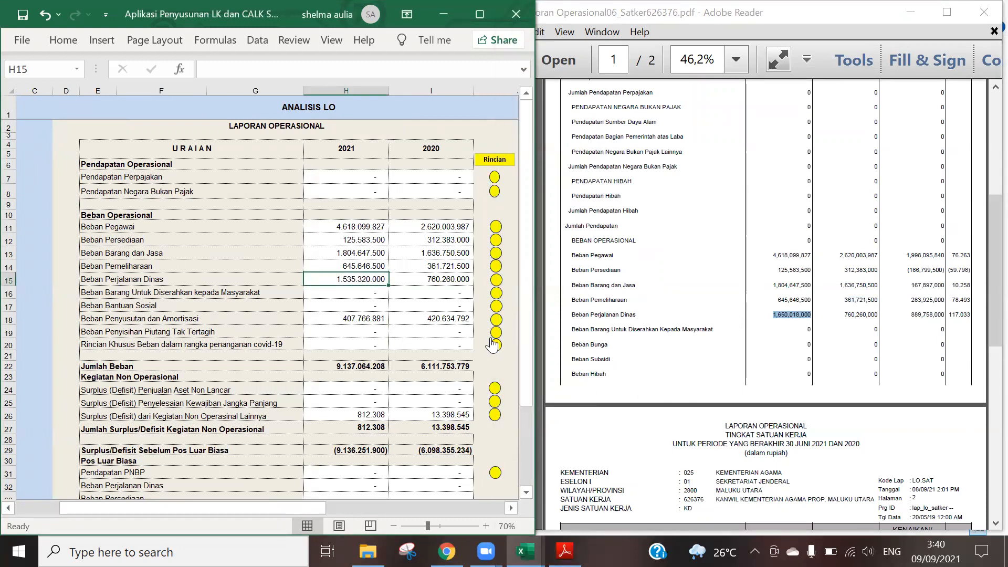
Open the Rincian for Beban Perjalanan Dinas and review its account rows, totals and explanation
left_click(498, 288)
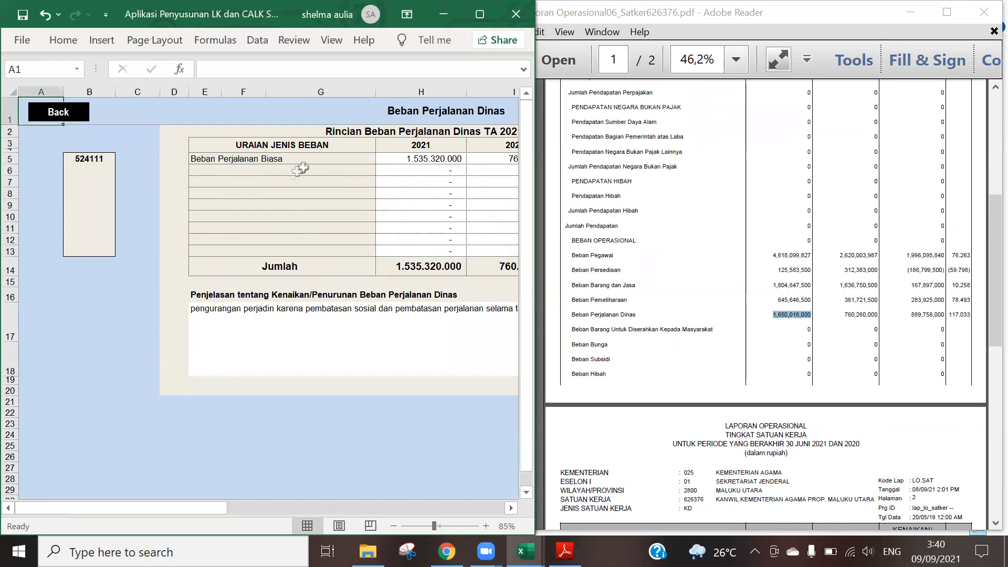
left_click(510, 508)
left_click(511, 508)
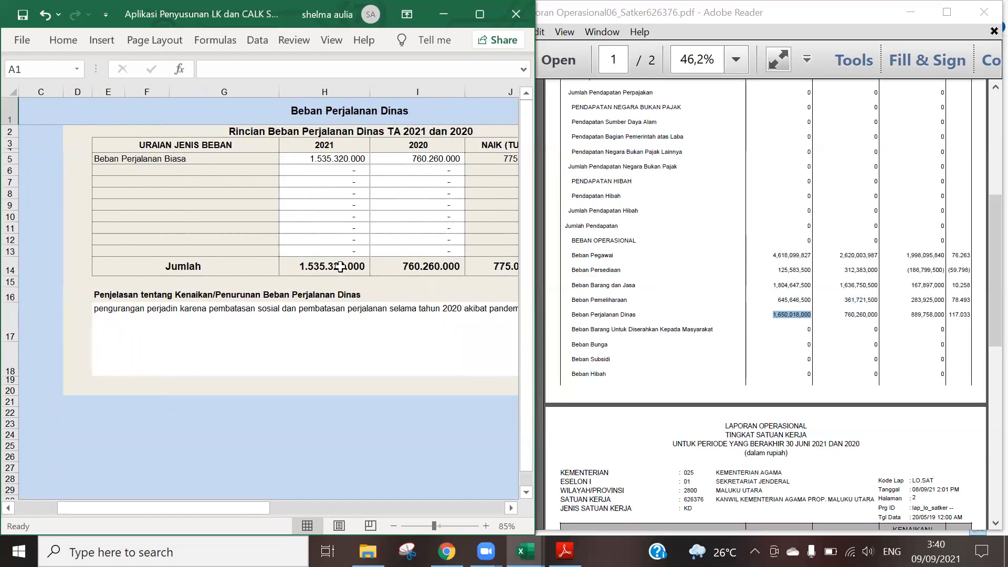
mouse_move(79, 510)
left_mouse_down()
mouse_move(60, 506)
mouse_move(81, 509)
mouse_move(62, 502)
mouse_move(84, 521)
left_mouse_up()
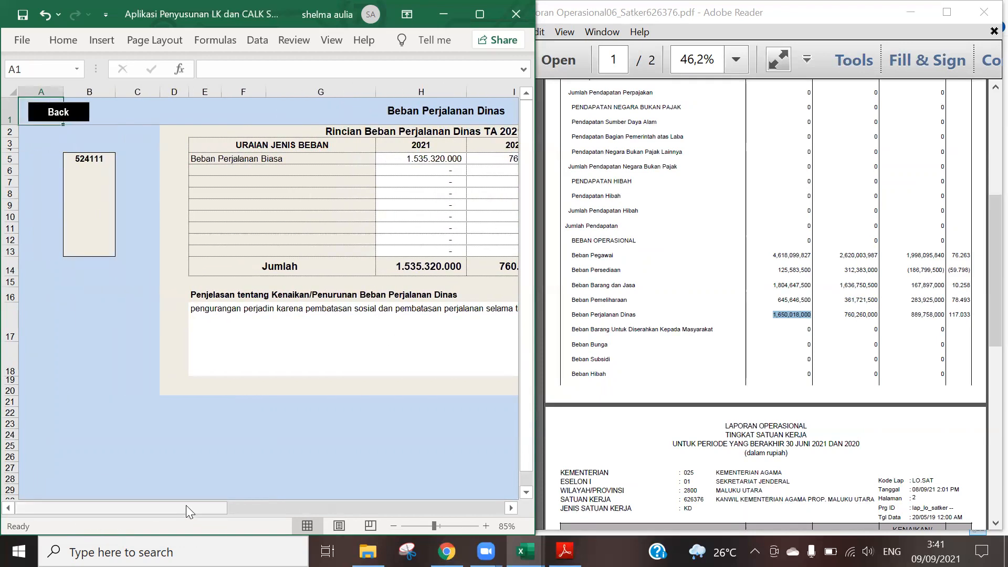
Open the Neraca_Percobaan_Akrual06_Satker626376_2021-converted workbook beside the Beban Perjalanan Dinas details
left_click(91, 172)
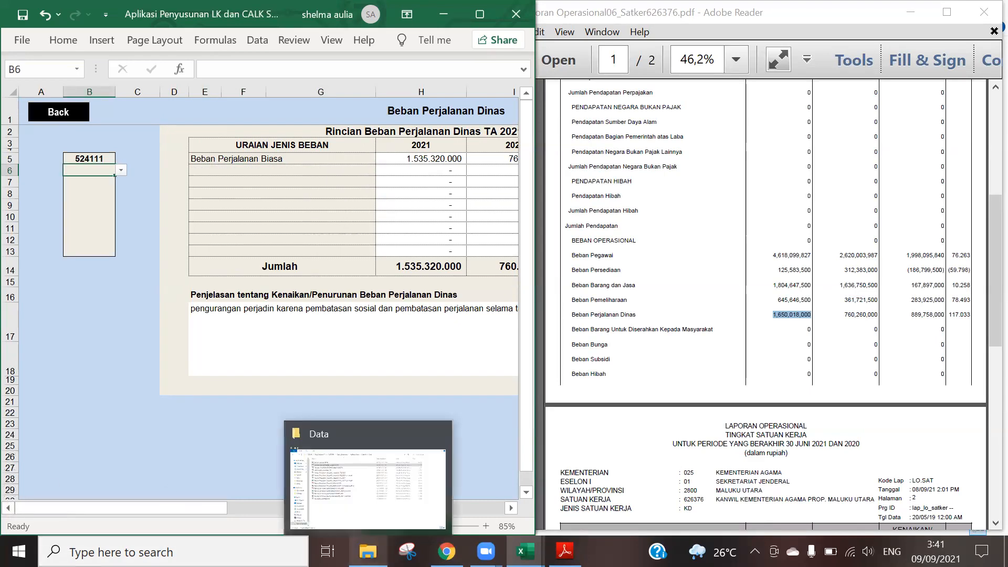
left_click(368, 552)
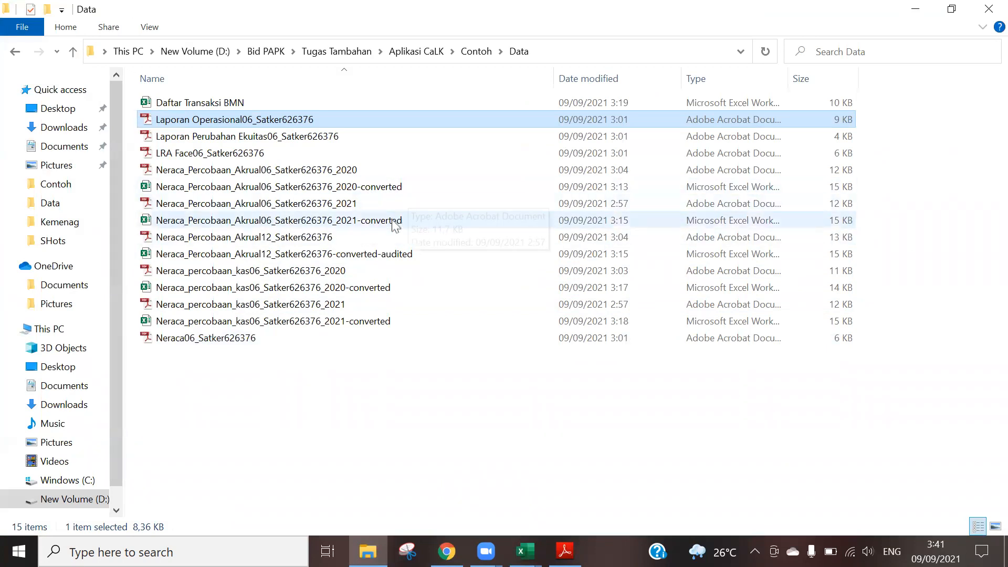
double_click(370, 222)
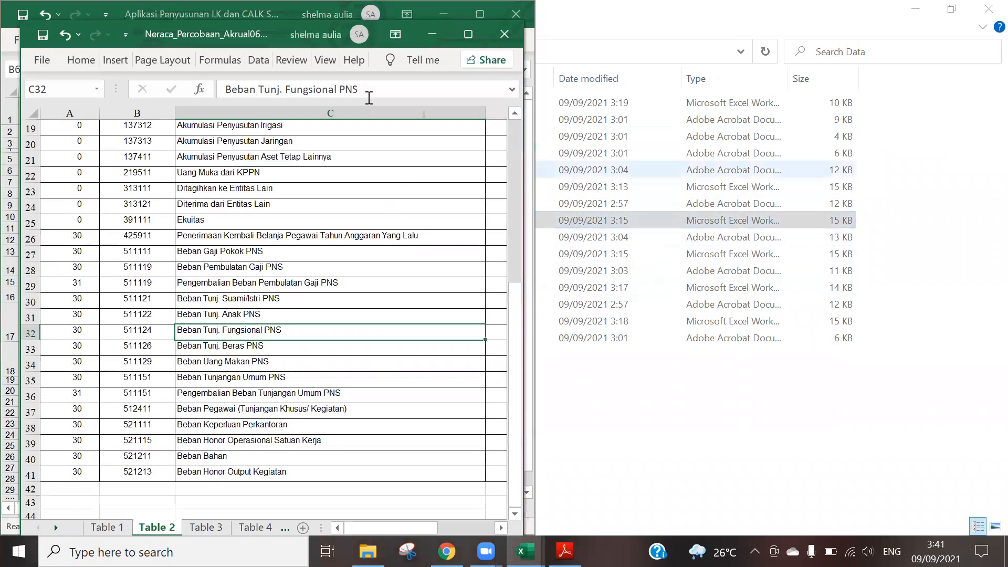
left_click_drag(259, 39, 1007, 273)
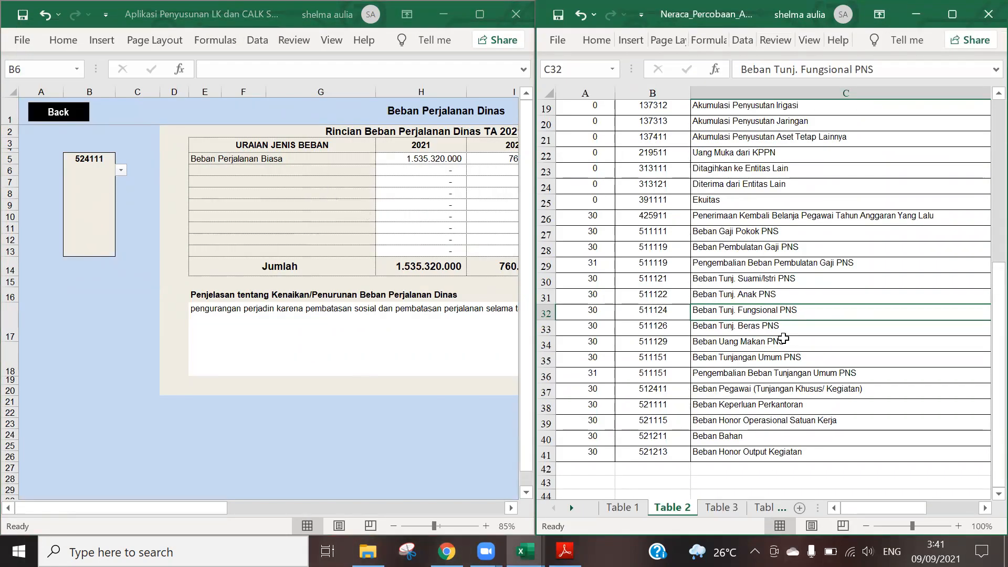
Look up the travel expense account codes and names in Table 4 of the 2021 accrual trial balance
left_click(722, 507)
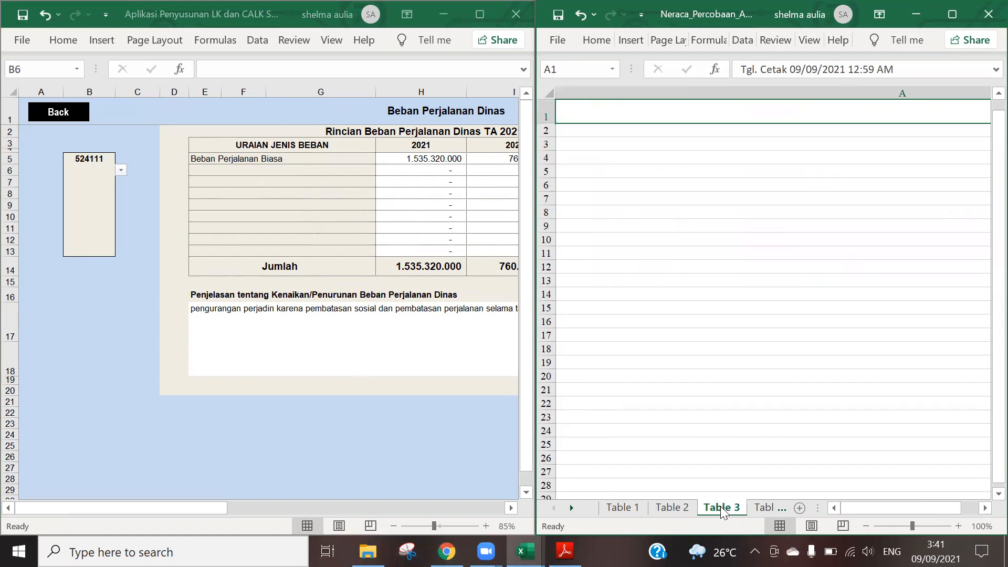
left_click(772, 507)
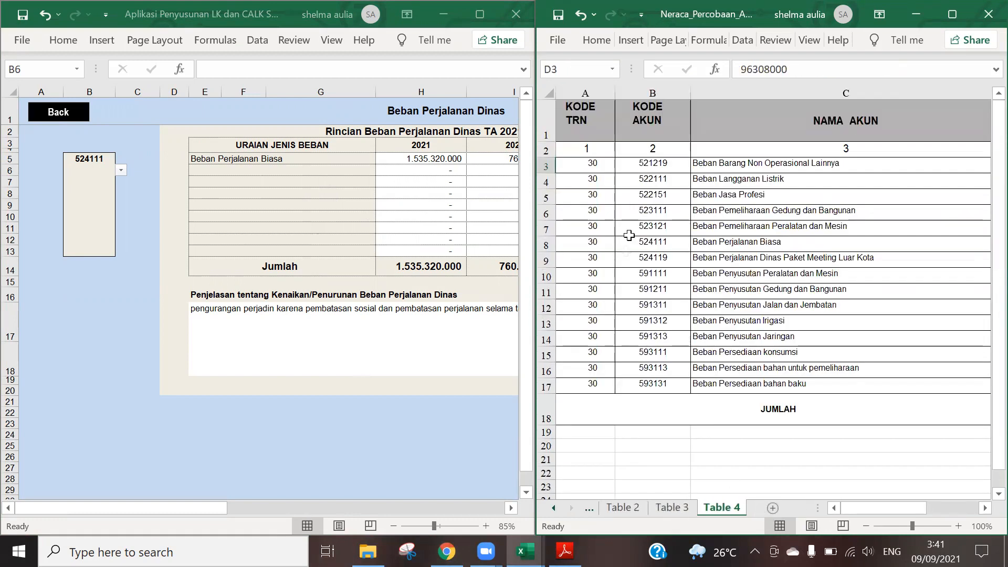
left_click(668, 244)
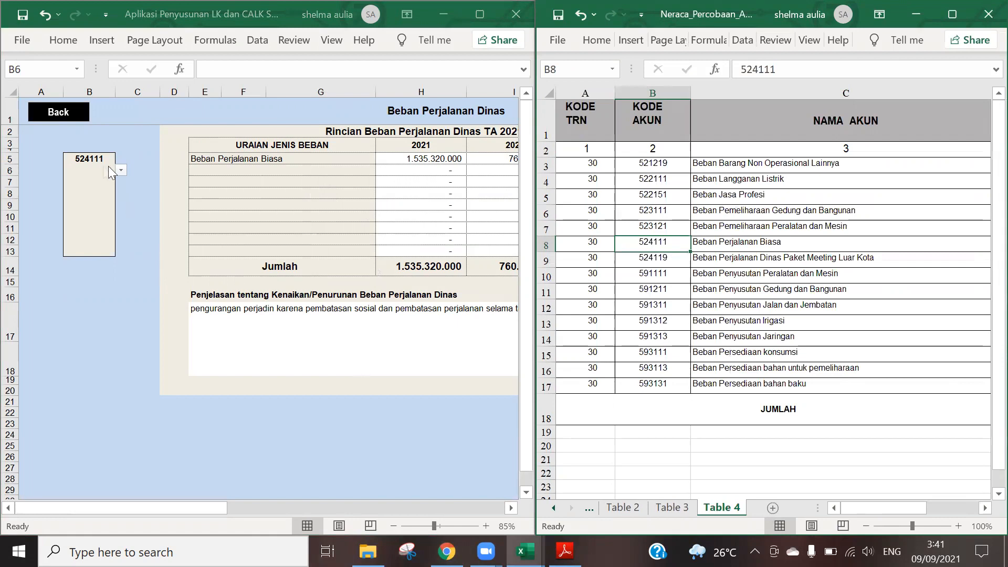
left_click(731, 243)
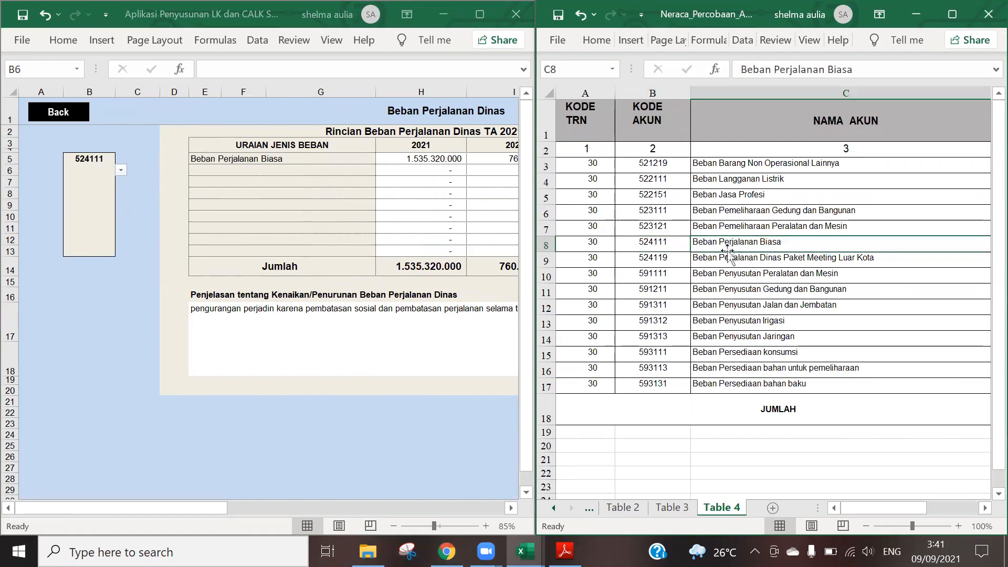
left_click(660, 260)
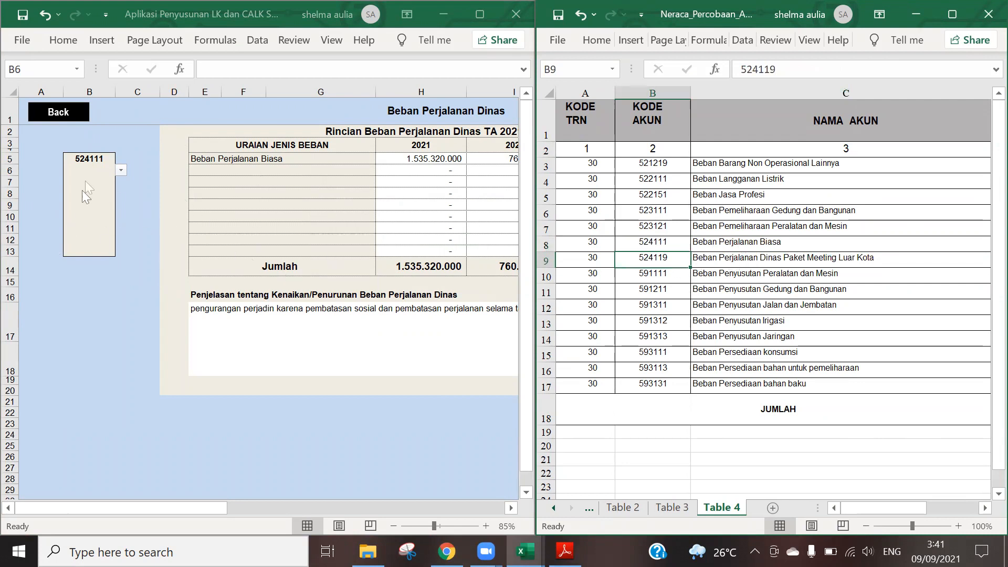
Enter account code 524119 in B6 of the Beban Perjalanan Dinas details and check the updated rows and totals
left_click(93, 171)
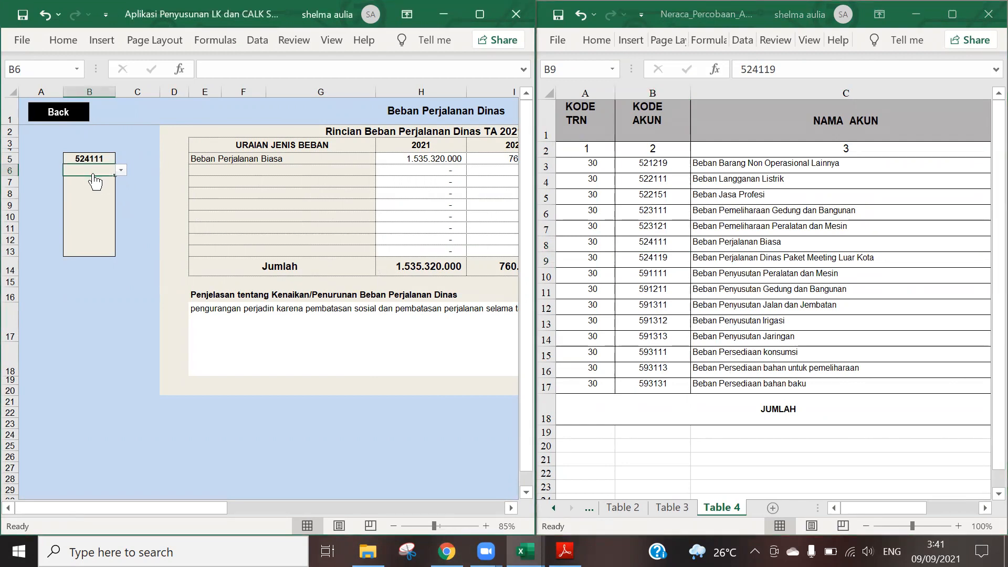
type("524119")
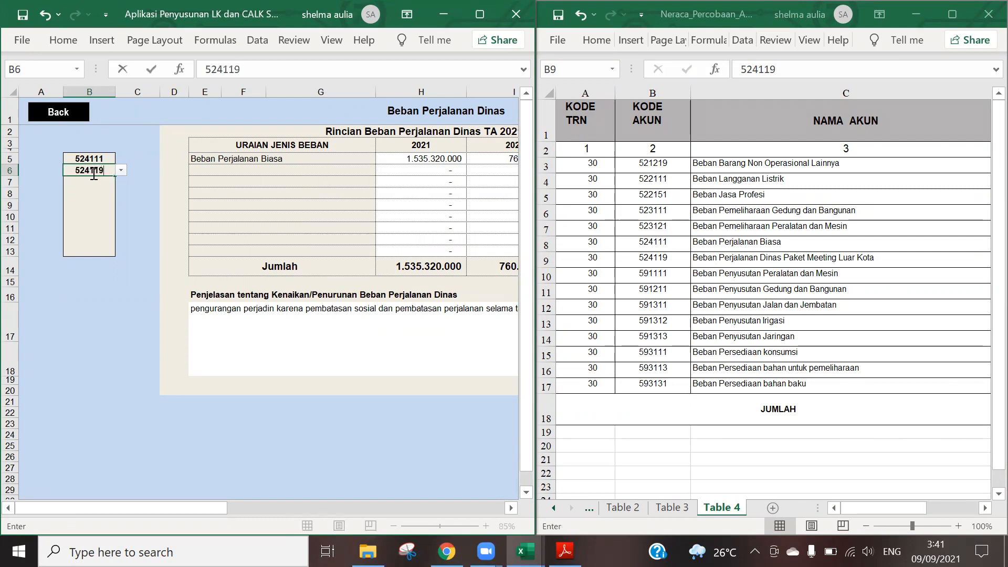
key("Return")
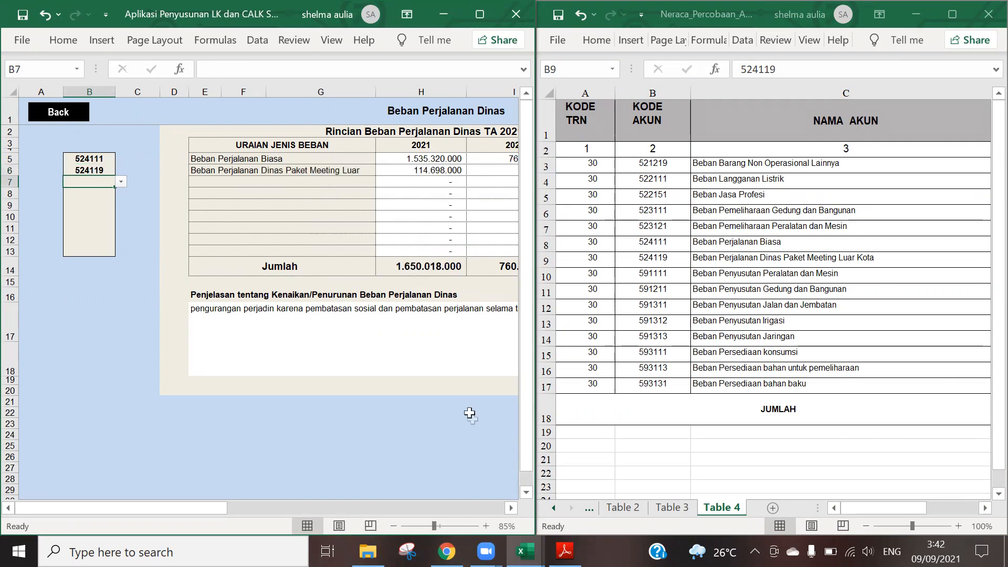
left_click(511, 507)
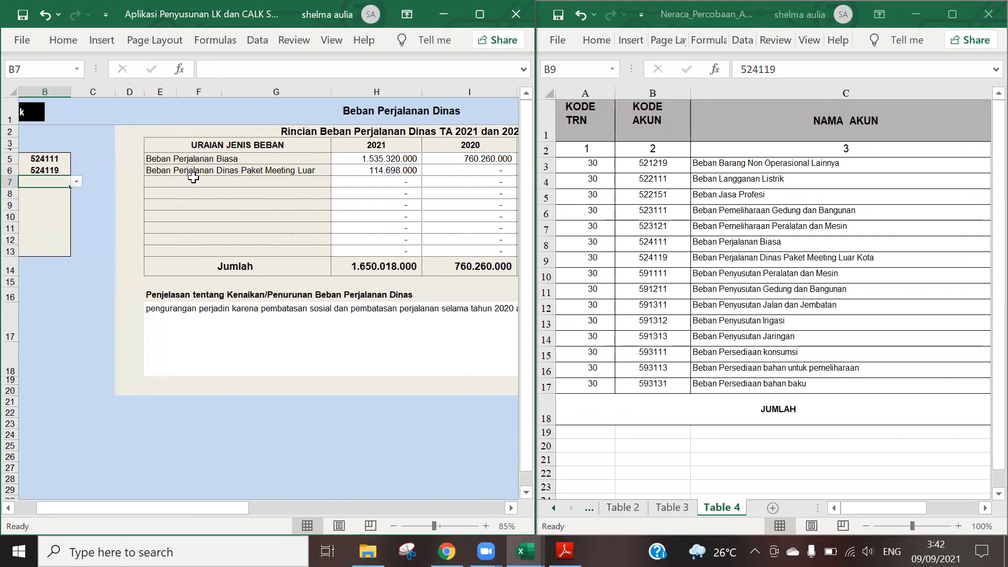
left_click(193, 178)
left_click_drag(66, 506, 88, 507)
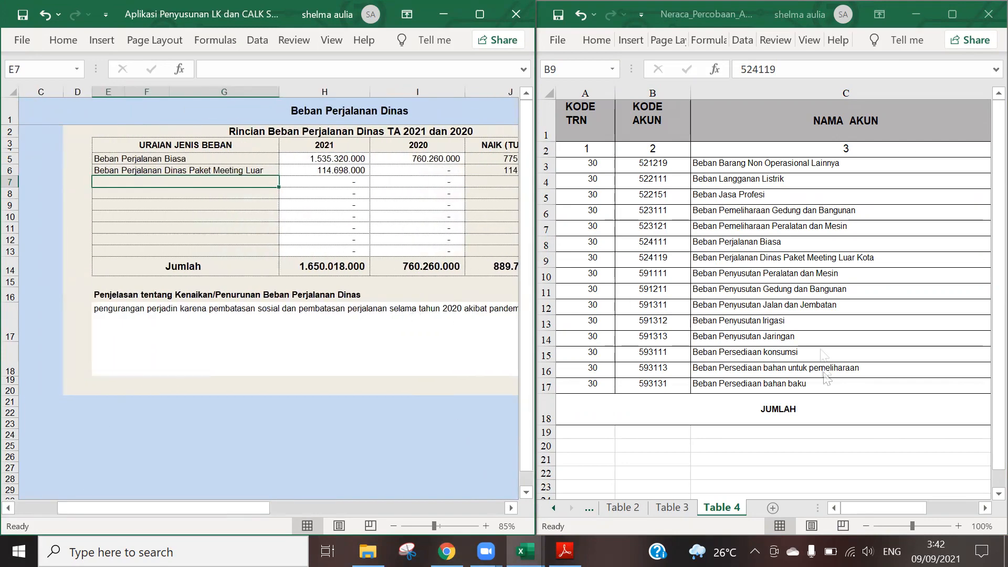
Put the trial balance away, return to the LO analysis and compare 2021 Beban Perjalanan Dinas in H15 with the Laporan Operasional PDF
left_click(911, 12)
key("alt+Tab")
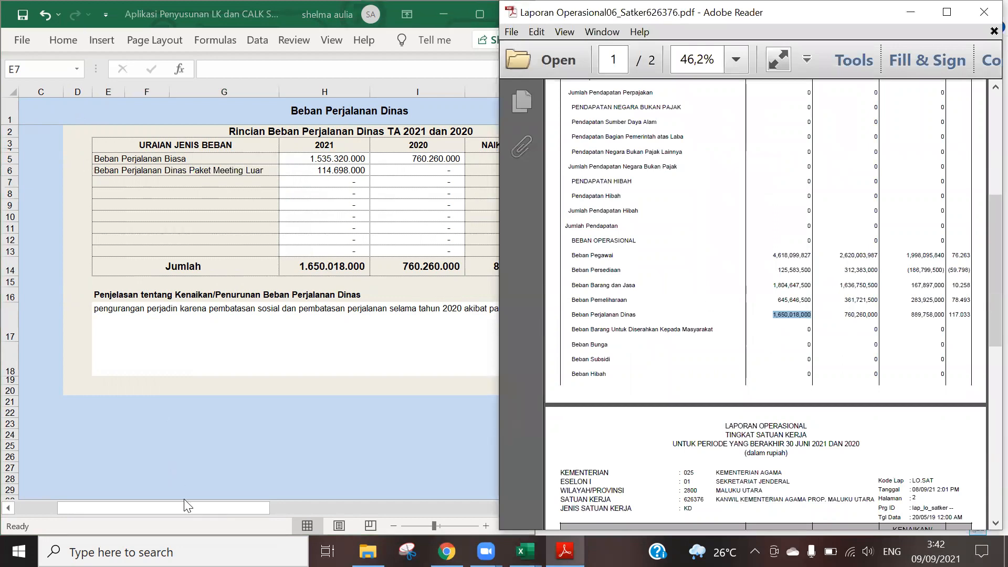
left_click(246, 361)
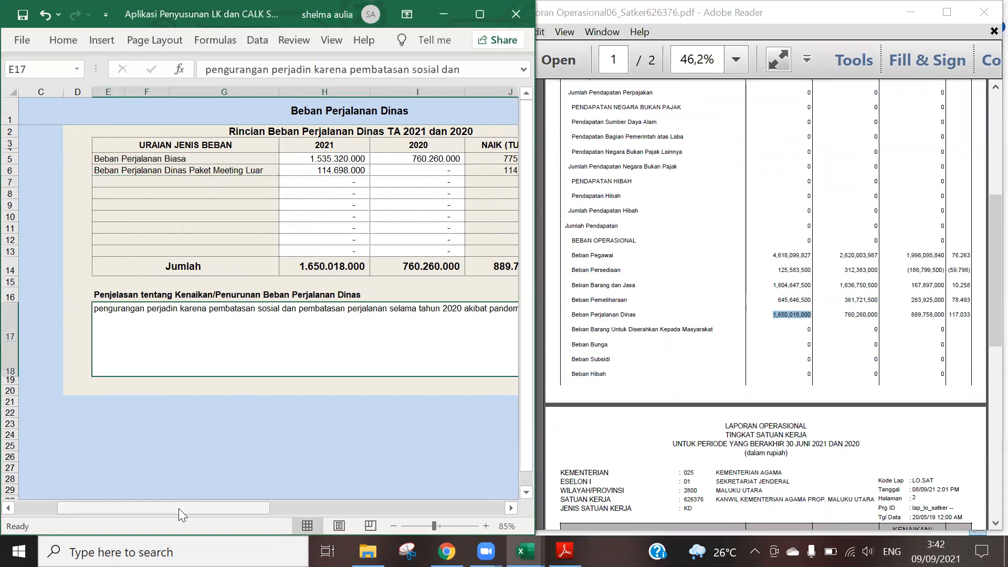
left_click_drag(169, 506, 127, 507)
left_click(60, 117)
left_click_drag(287, 503, 304, 507)
left_click(329, 279)
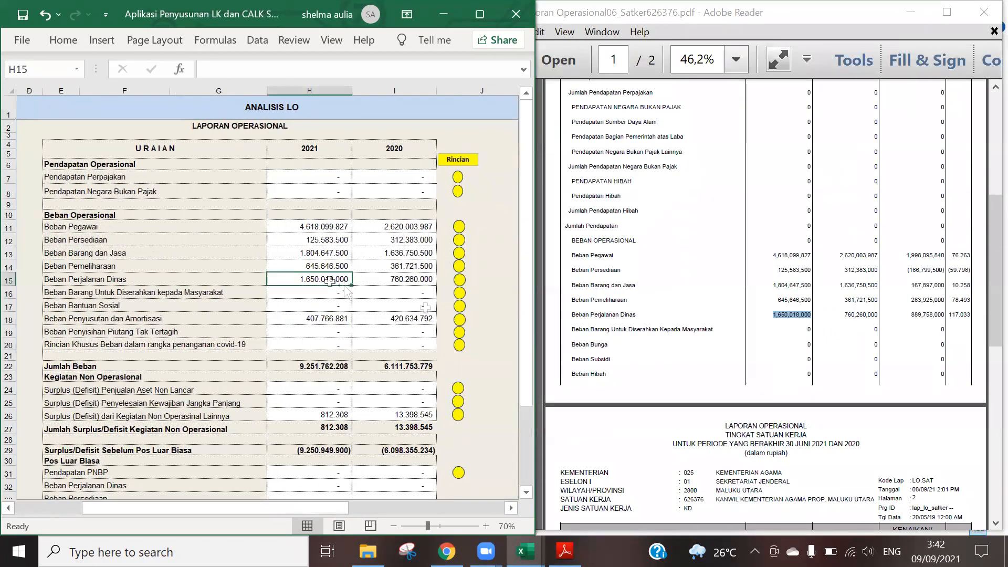
Compare Beban Penyusutan dan Amortisasi, the non-operational amounts and Surplus/Defisit LO with page 2 of the Laporan Operasional PDF
key("Down")
key("Down")
key("Down")
scroll(925, 149, "down", 8)
left_click(796, 164)
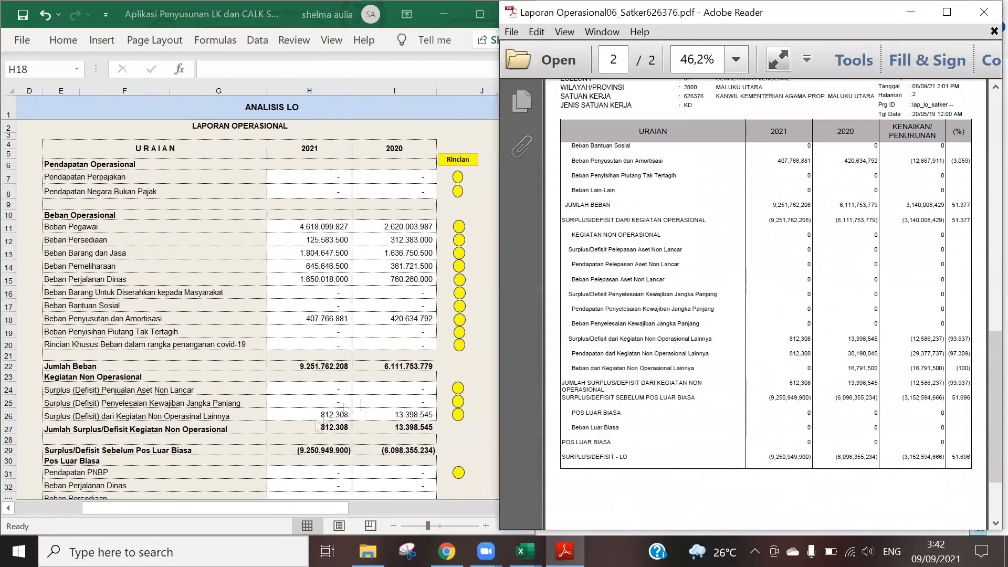
scroll(240, 294, "down", 4)
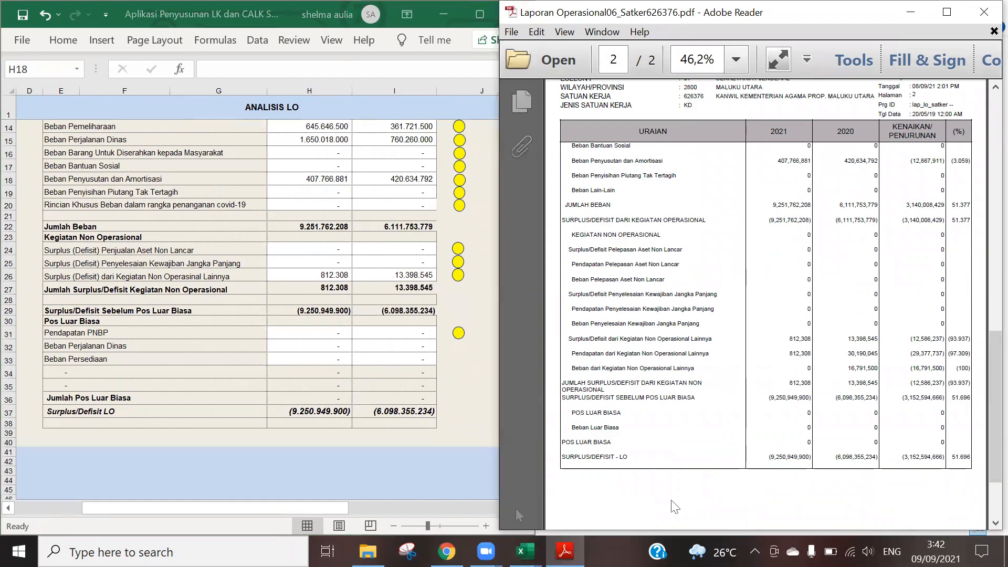
scroll(198, 383, "up", 3)
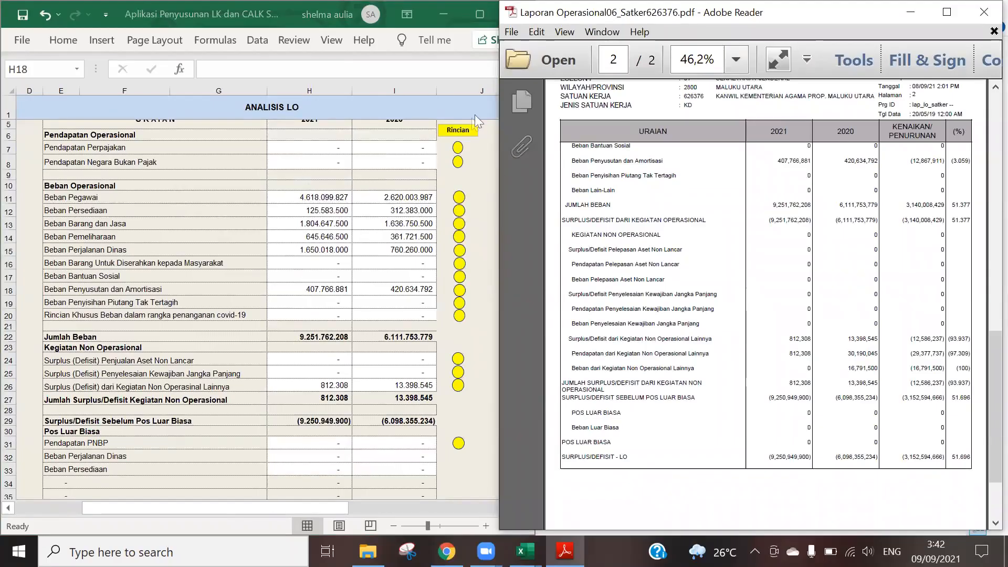
left_click(457, 400)
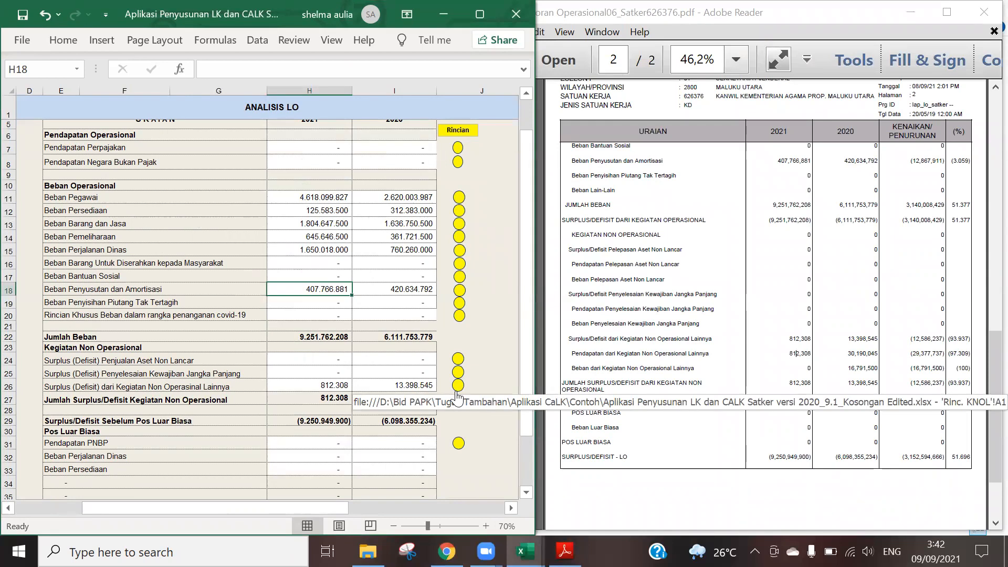
scroll(465, 351, "up", 1)
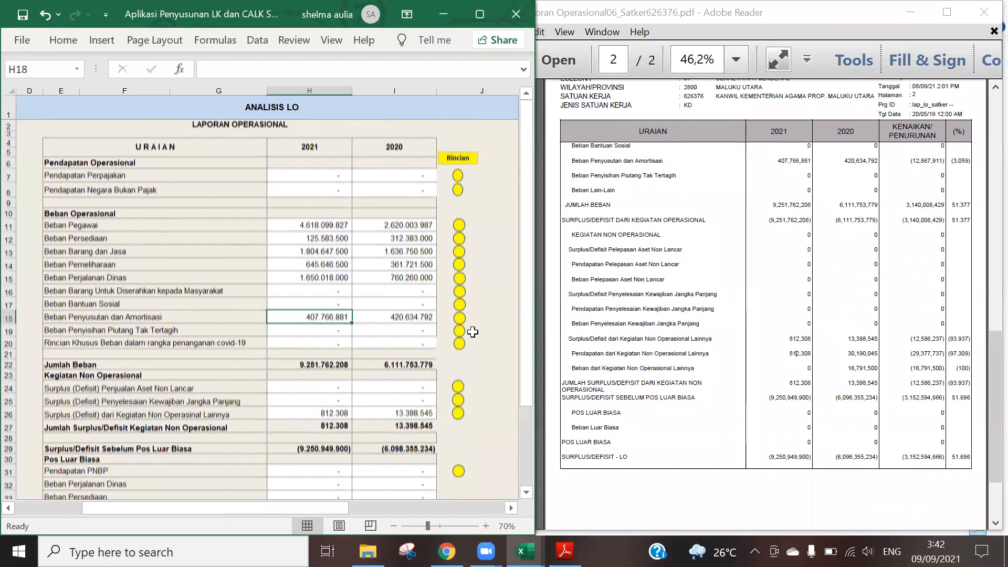
Return to the Analisis Laporan Keuangan menu and mark the LO value check in C56 of the checklist workbook with v
mouse_move(215, 508)
left_mouse_down()
mouse_move(147, 508)
mouse_move(221, 508)
left_mouse_up()
left_click(55, 104)
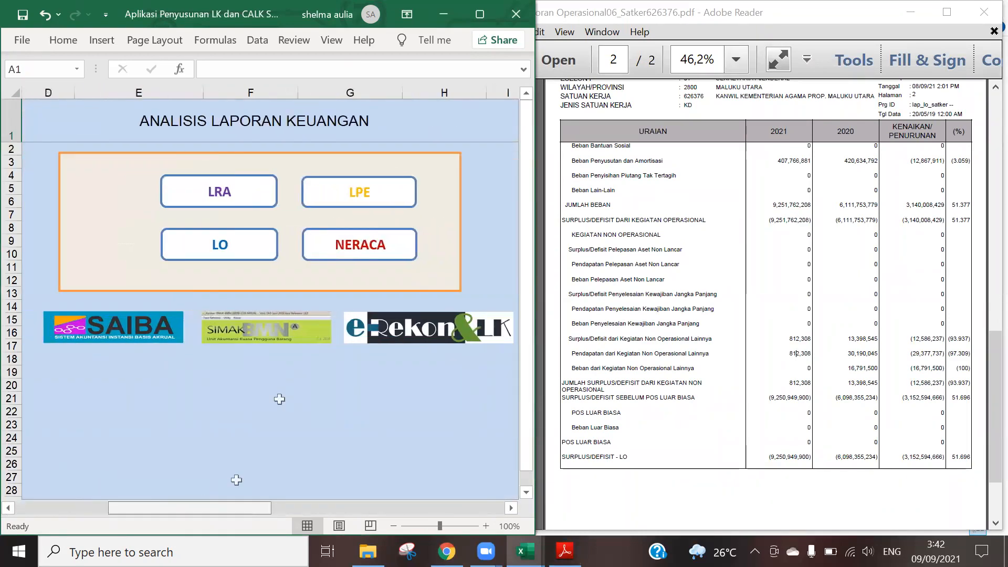
left_click(525, 551)
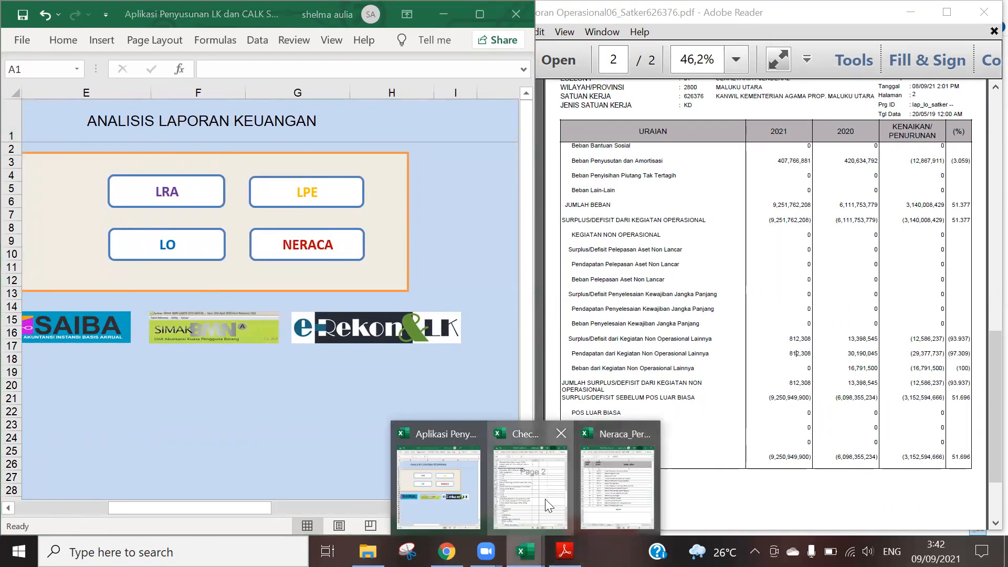
left_click(545, 499)
left_click(801, 203)
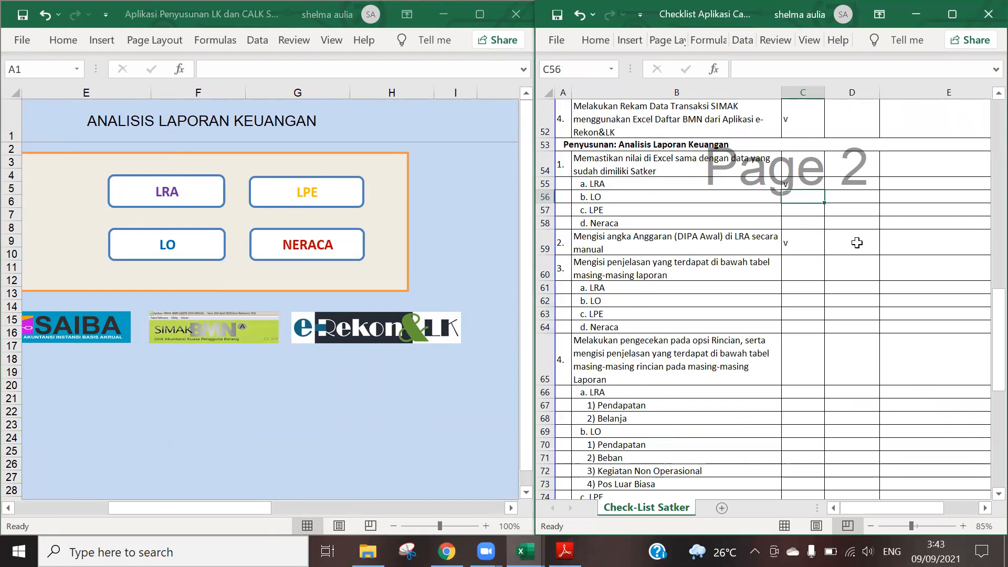
type("v")
key("Return")
Mark the LRA and LO report explanation items in C61 and C62 of the checklist with v
key("Down")
key("Down")
key("Down")
key("Down")
type("v")
key("Return")
type("v")
key("Return")
scroll(776, 294, "up", 1)
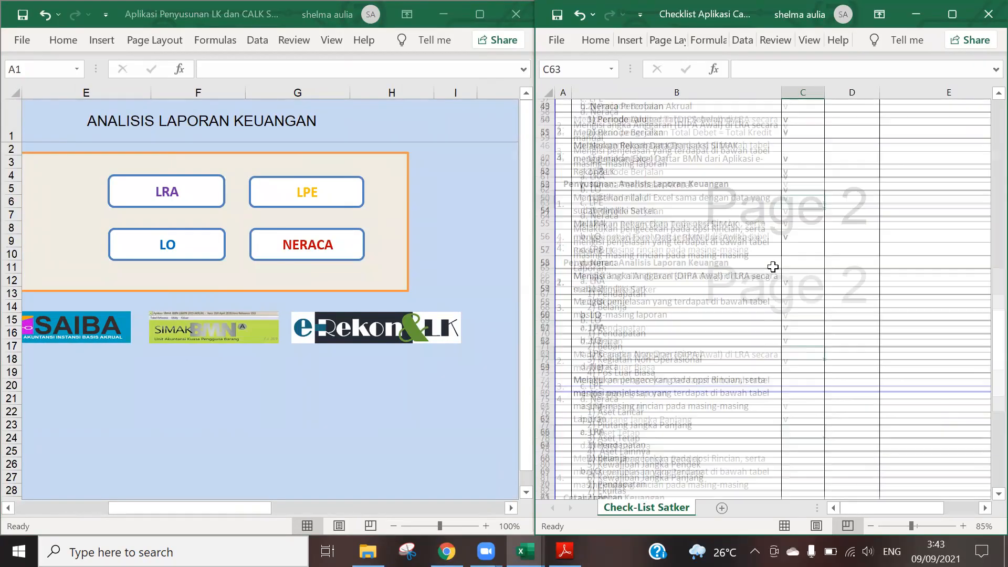
Open the LPE analysis beside the Laporan Perubahan Ekuitas06_Satker626376 PDF and compare the 2021 and 2020 equity amounts
left_click(303, 205)
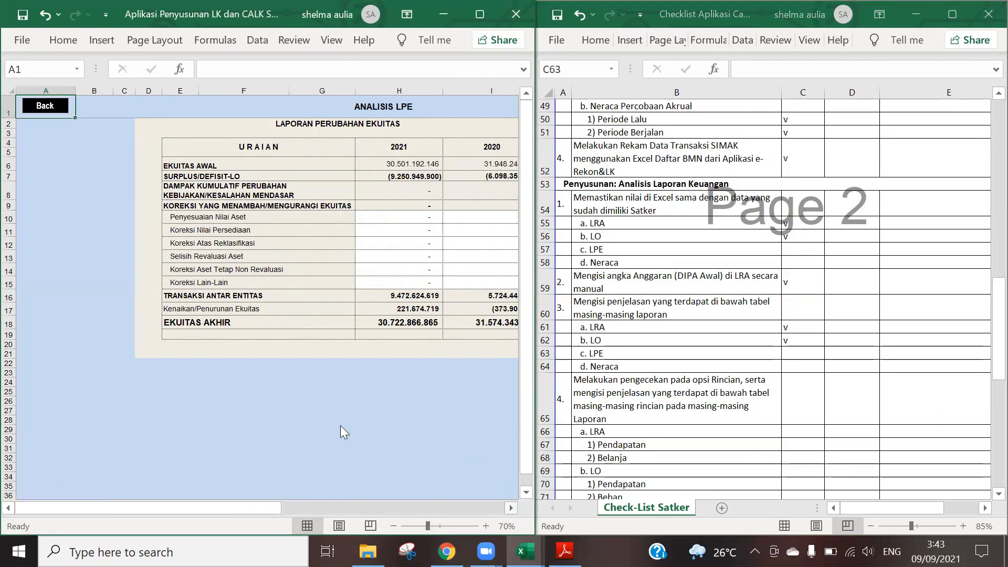
key("alt+Tab")
left_click_drag(751, 152, 1007, 184)
left_click(362, 210)
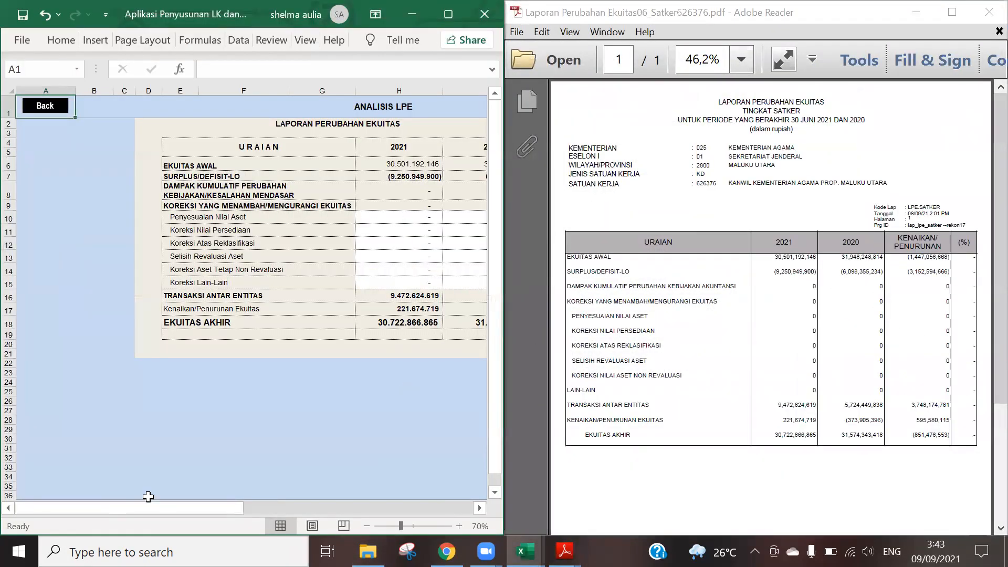
scroll(148, 497, "right", 2)
left_click_drag(147, 507, 186, 508)
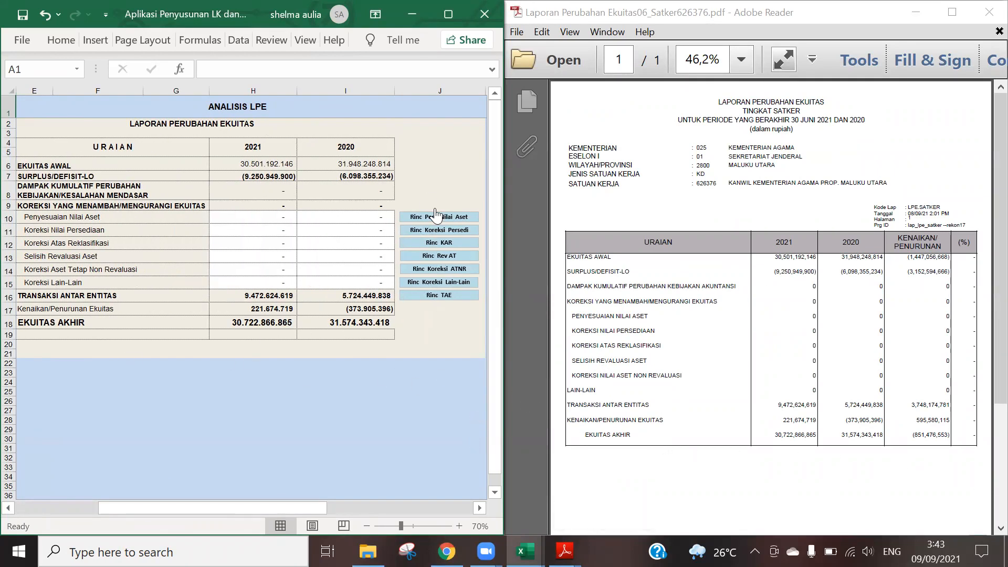
View the Transaksi Antar Entitas details from the LPE analysis and return to the Analisis Laporan Keuangan menu
left_click(439, 295)
left_click(61, 112)
left_click(63, 116)
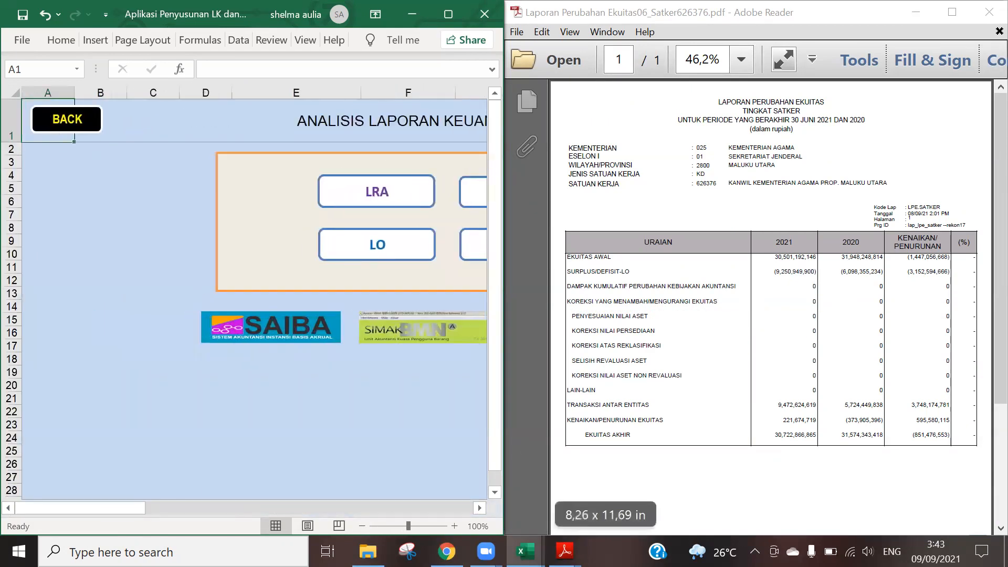
Mark the LPE value check in C57 and the LPE explanation item in C63 of the checklist with v, and put the checklist away
mouse_move(525, 552)
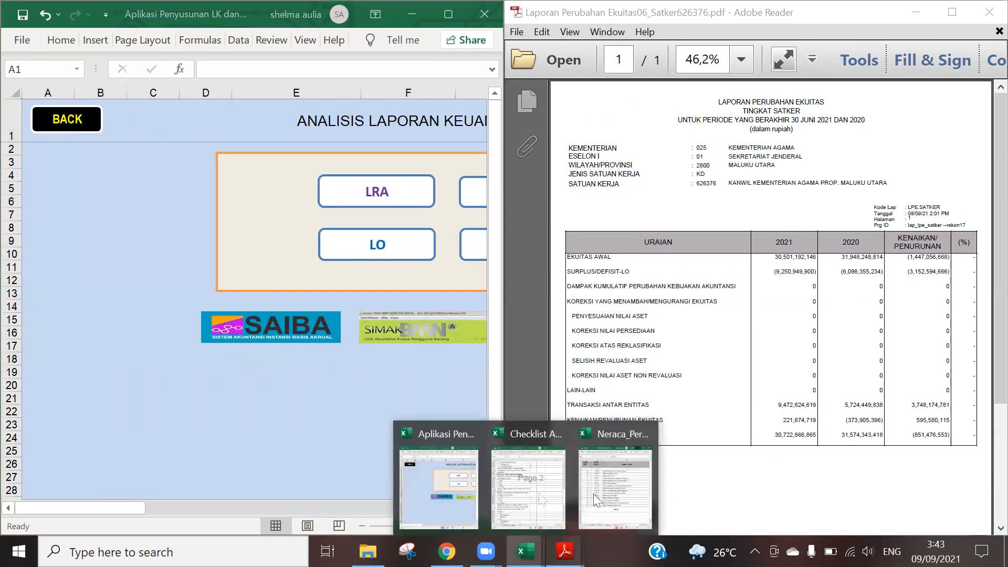
left_click(530, 486)
left_click(803, 251)
type("v")
key("Return")
key("Down")
key("Down")
key("Down")
key("Down")
key("Down")
type("v")
key("Return")
left_click(916, 14)
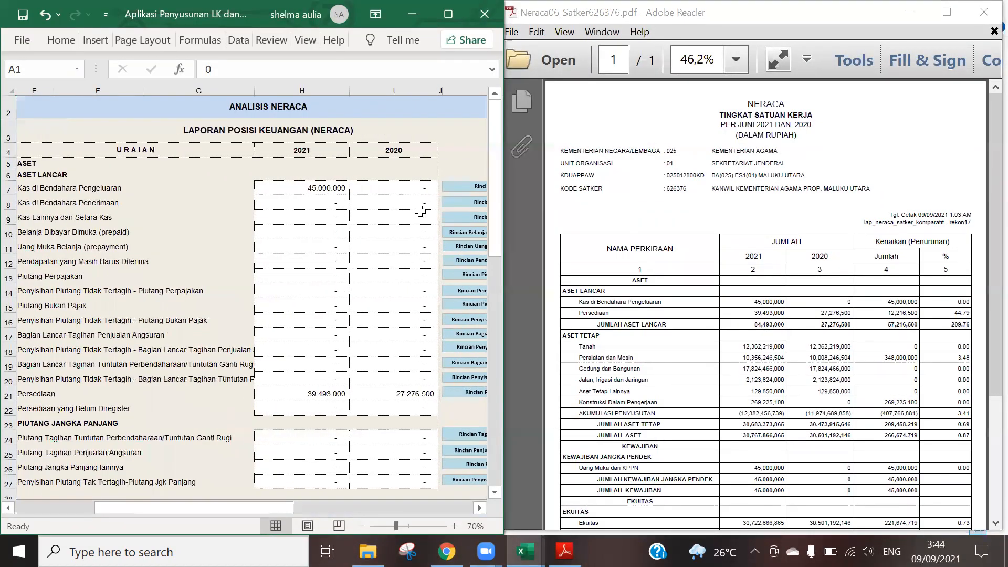
Compare the asset, liability and equity amounts in the Neraca analysis with the Neraca06_Satker626376 PDF
scroll(777, 294, "down", 3)
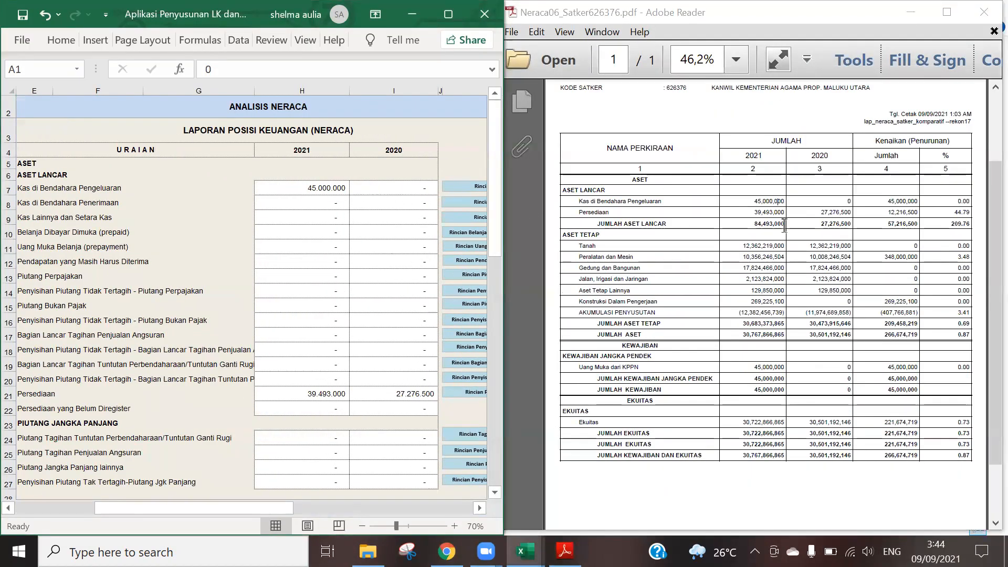
left_click(348, 372)
scroll(348, 372, "down", 13)
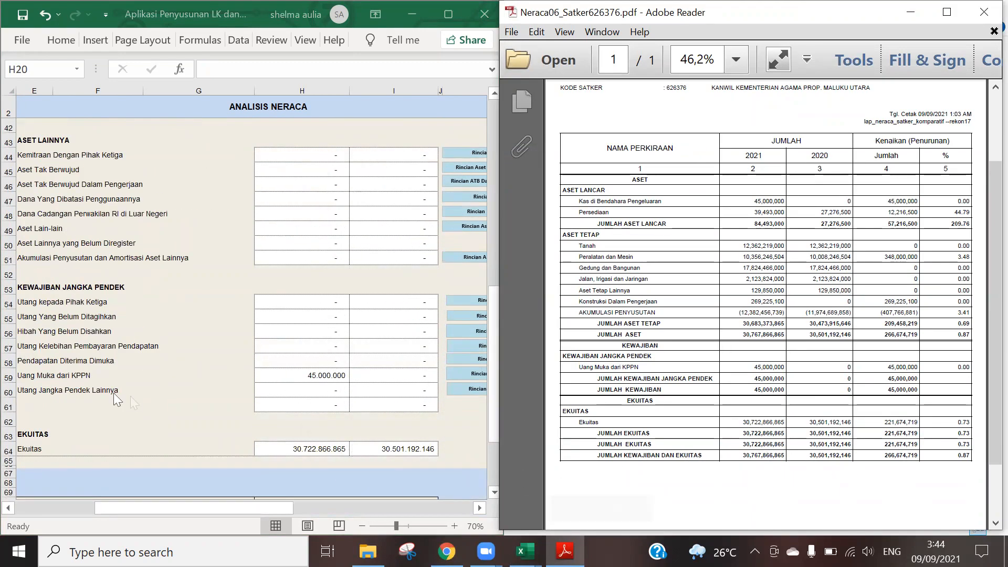
scroll(143, 371, "down", 2)
scroll(149, 367, "up", 15)
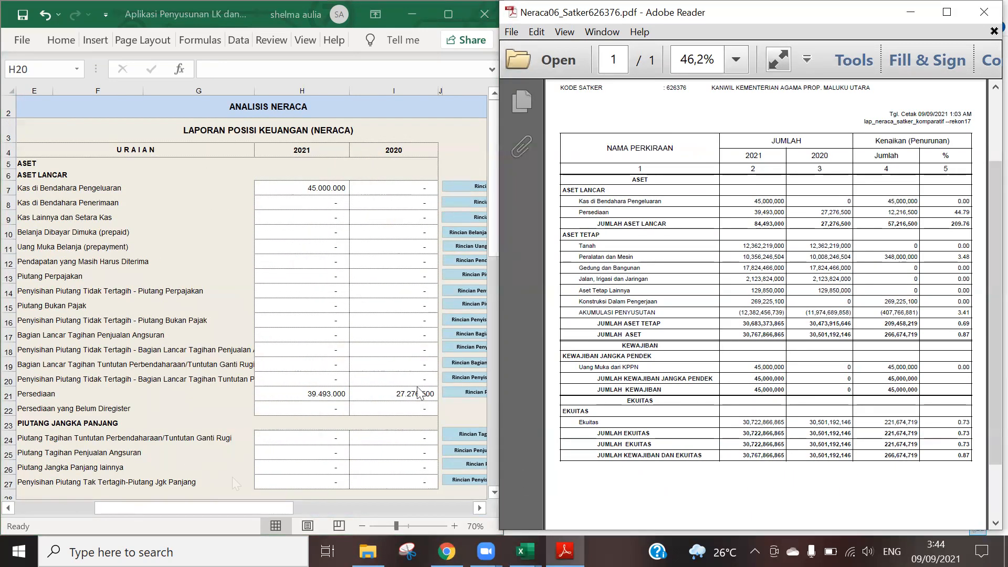
View the Rincian Kas tables and explanation areas from the Neraca analysis, and return to the Analisis Laporan Keuangan menu
left_click(479, 201)
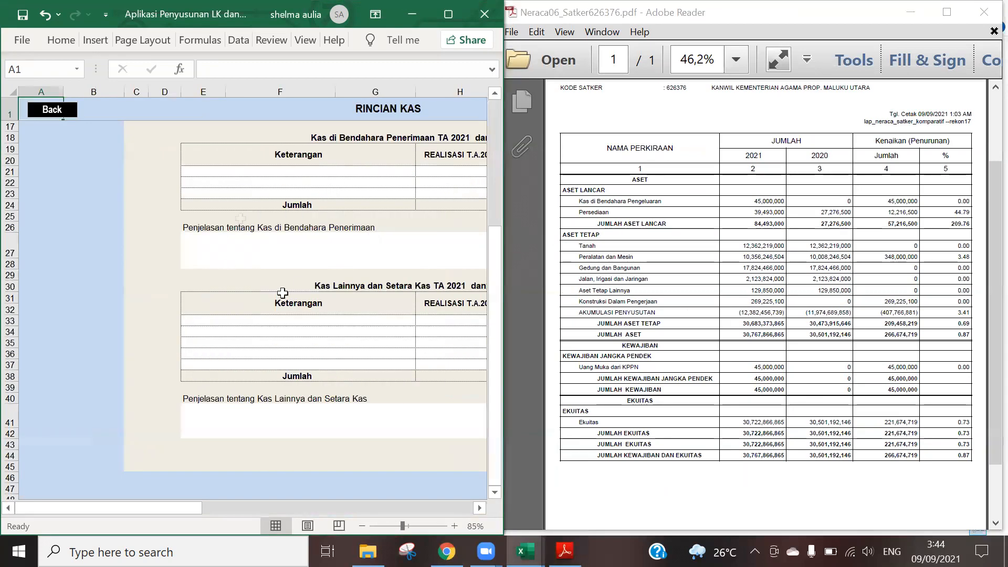
left_click(301, 255)
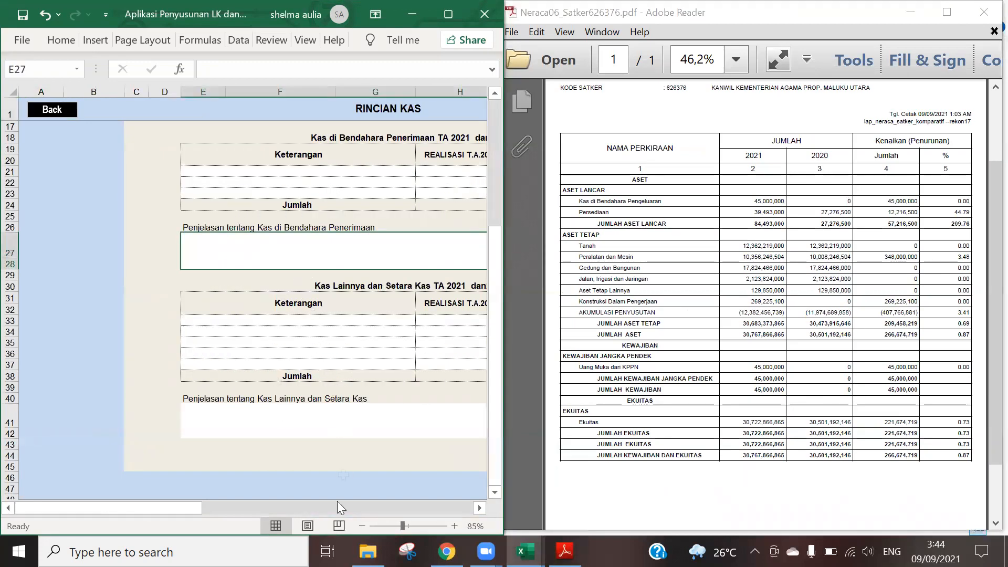
left_click_drag(97, 505, 309, 493)
left_click(137, 173)
left_click(45, 106)
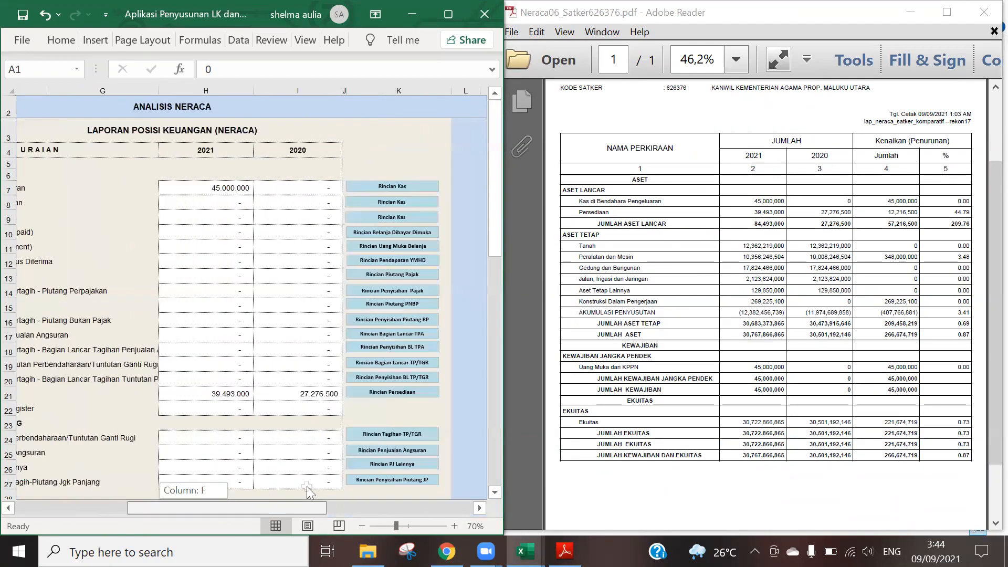
left_click(344, 462)
mouse_move(174, 507)
left_mouse_down()
mouse_move(108, 490)
mouse_move(167, 508)
mouse_move(131, 485)
mouse_move(210, 508)
mouse_move(298, 509)
mouse_move(113, 508)
mouse_move(216, 501)
mouse_move(174, 508)
left_mouse_up()
left_click(45, 106)
left_click(48, 105)
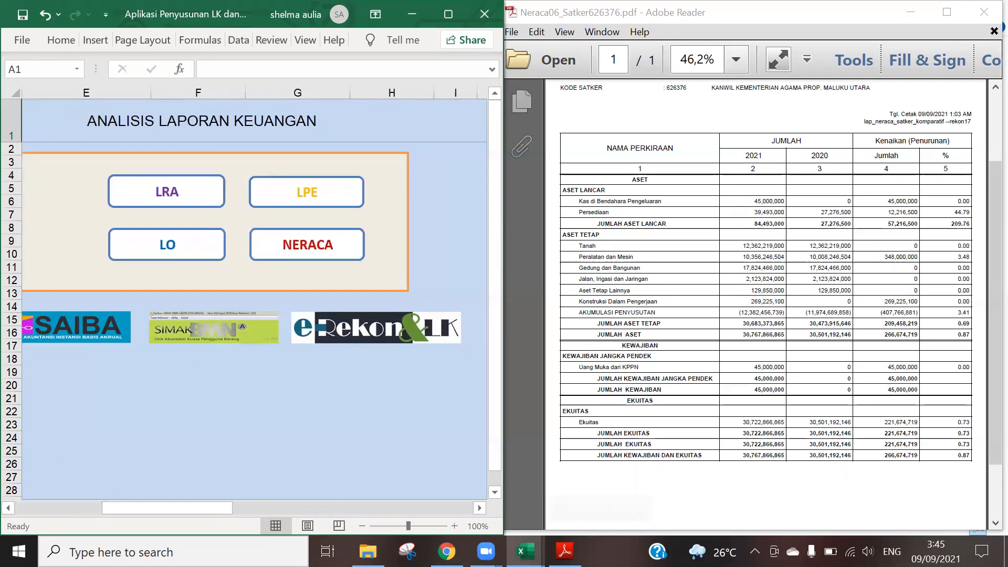
Bring back the checklist and mark its Neraca explanation item in C64 with v
mouse_move(525, 552)
left_click(522, 481)
type("v")
key("Return")
scroll(807, 356, "down", 1)
left_click(749, 359)
scroll(754, 223, "down", 3)
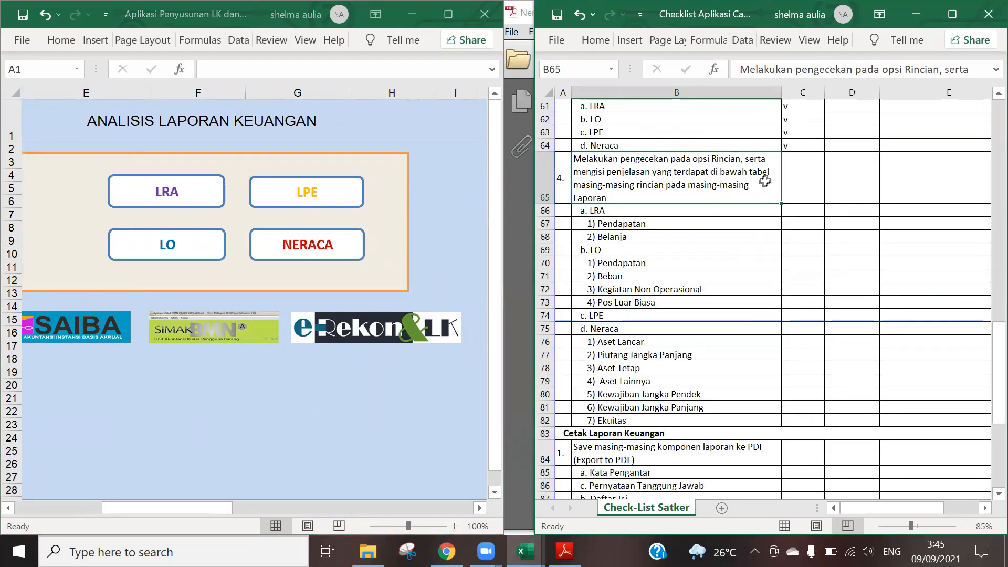
Mark the Rincian check items for LRA, LO, LPE and Neraca with v in C67:C68, C70:C74 and C76:C82
left_click(805, 226)
type("v")
key("Return")
type("v")
key("Return")
key("Return")
type("v")
key("Return")
type("v")
key("Return")
type("v")
key("Return")
type("v")
key("Return")
type("v")
key("Return")
key("Return")
type("v")
key("Return")
type("v")
key("Return")
type("v")
key("Return")
type("v")
key("Return")
type("v")
key("Return")
type("v")
key("Return")
type("v")
key("Return")
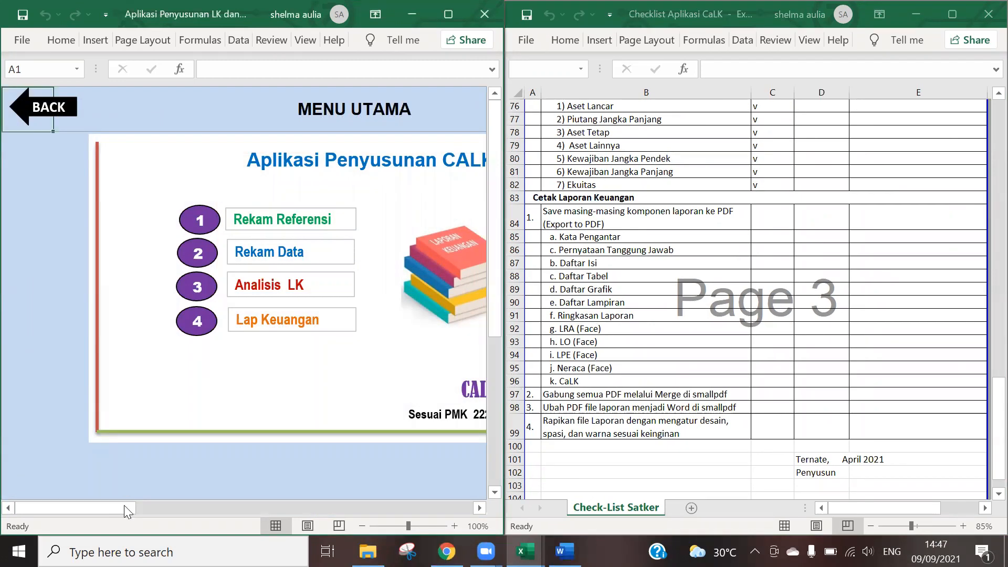
Open the Lap Keuangan section from the Menu Utama of the LK and CALK workbook beside the checklist
left_click_drag(124, 505, 151, 505)
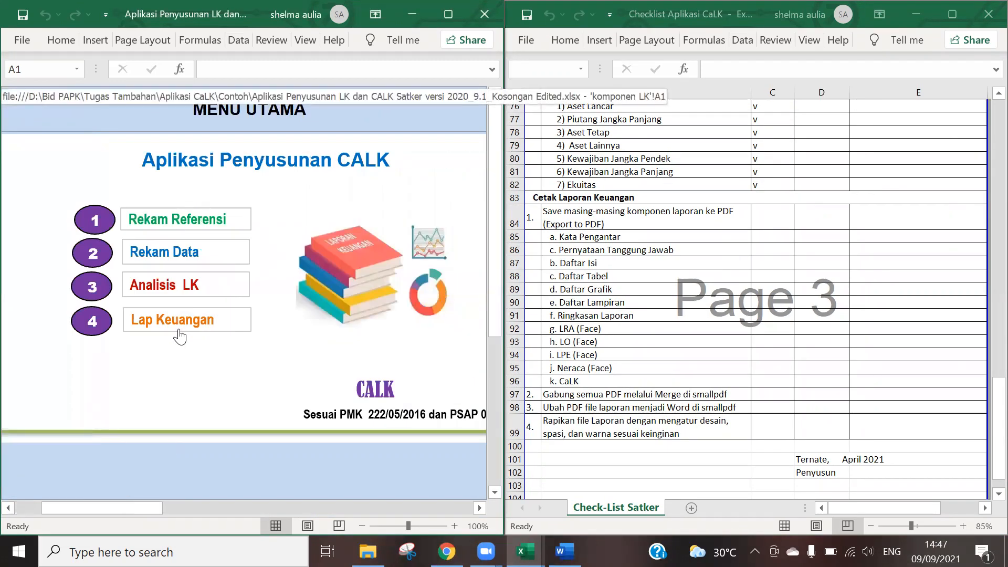
left_click(180, 334)
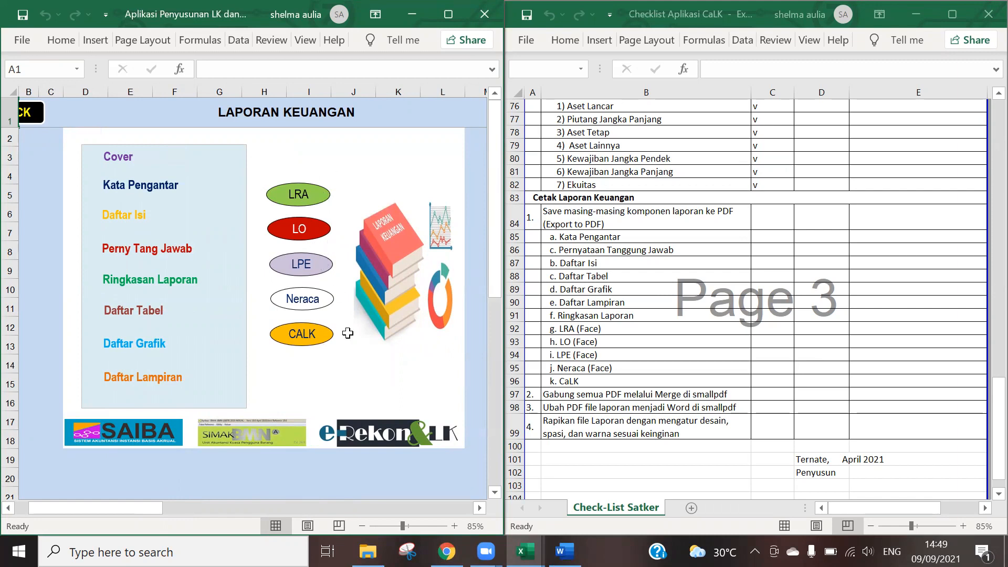
left_click(761, 218)
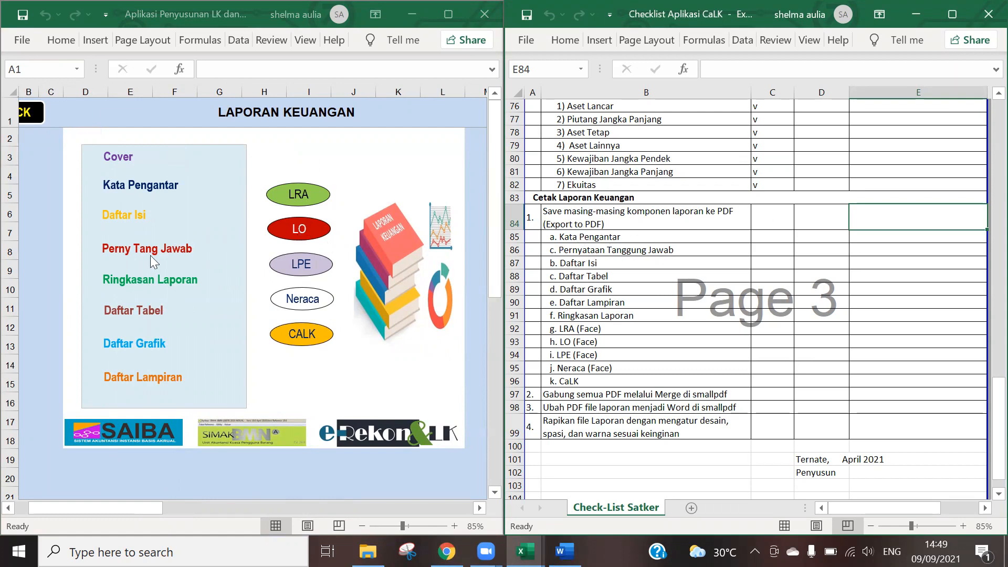
Open the Kata Pengantar page and review its four body paragraphs
left_click(160, 188)
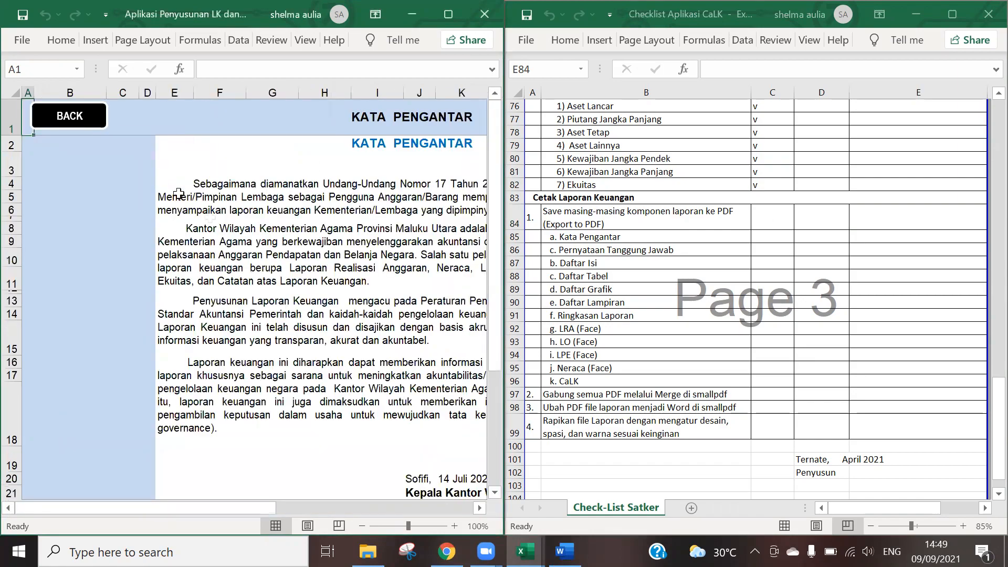
left_click_drag(251, 501, 349, 502)
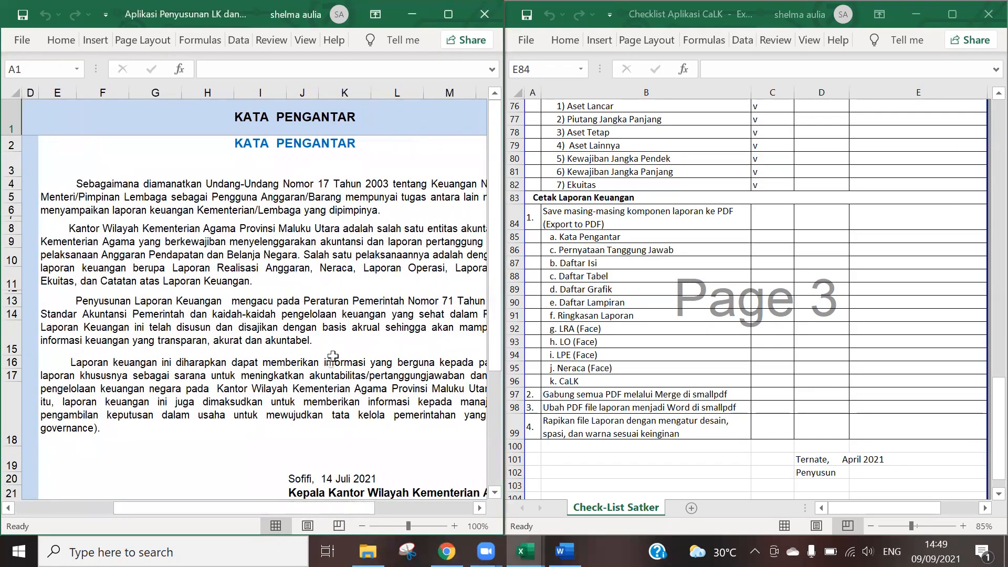
left_click(374, 205)
left_click(363, 256)
left_click(368, 318)
left_click(368, 382)
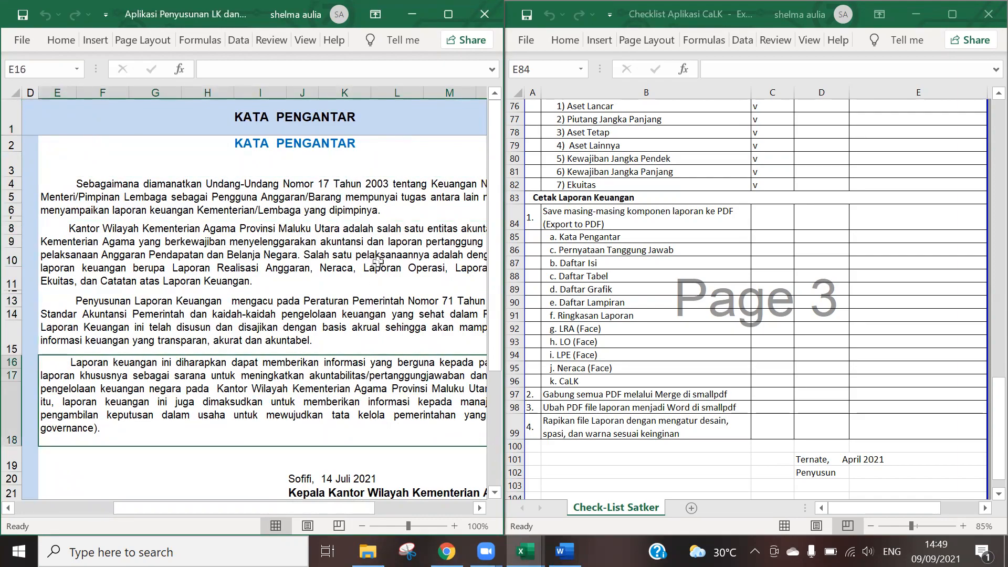
scroll(363, 357, "down", 1)
scroll(364, 357, "up", 1)
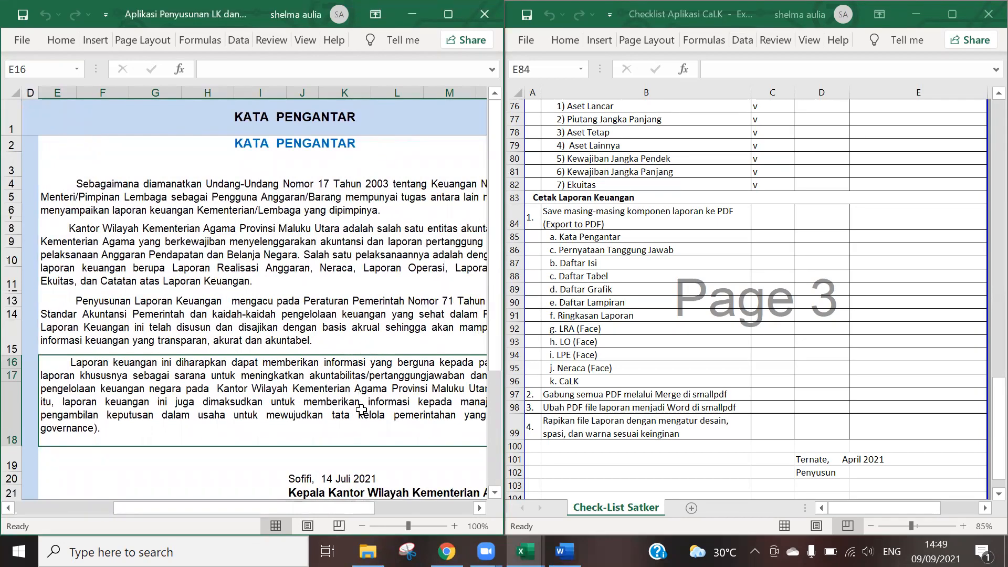
scroll(287, 420, "down", 2)
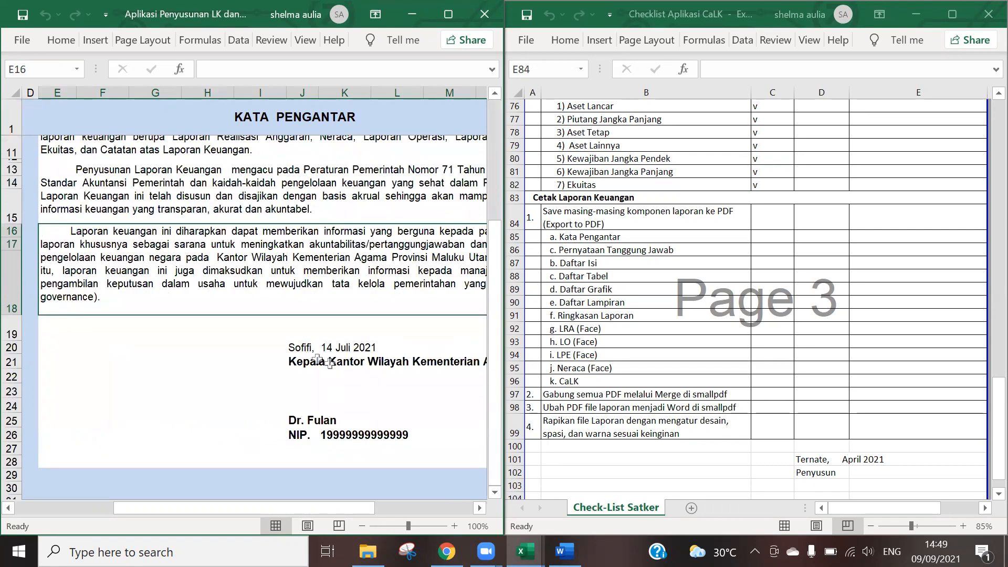
Check the place, date, position, name and NIP in the Kata Pengantar signature block
left_click(304, 348)
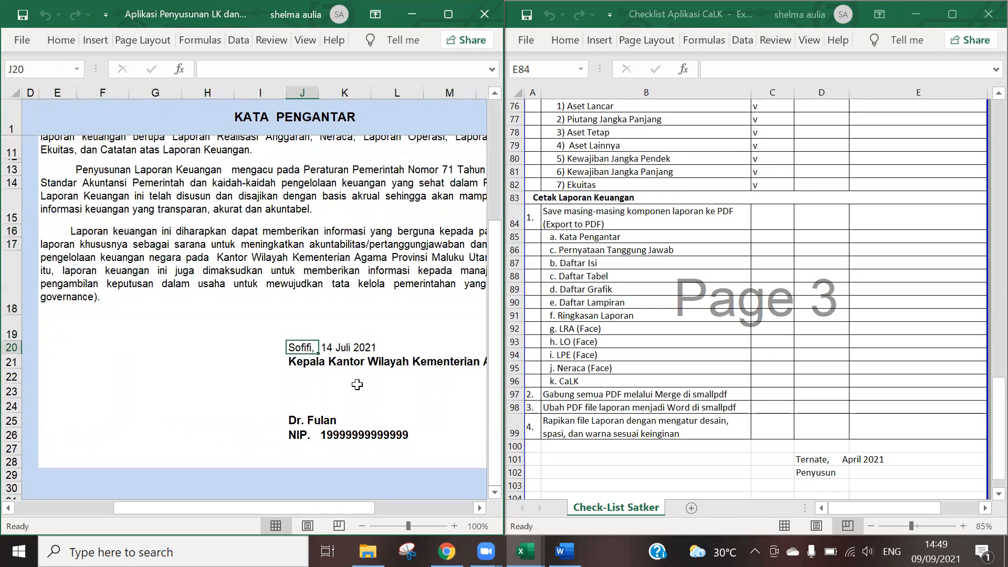
left_click(347, 348)
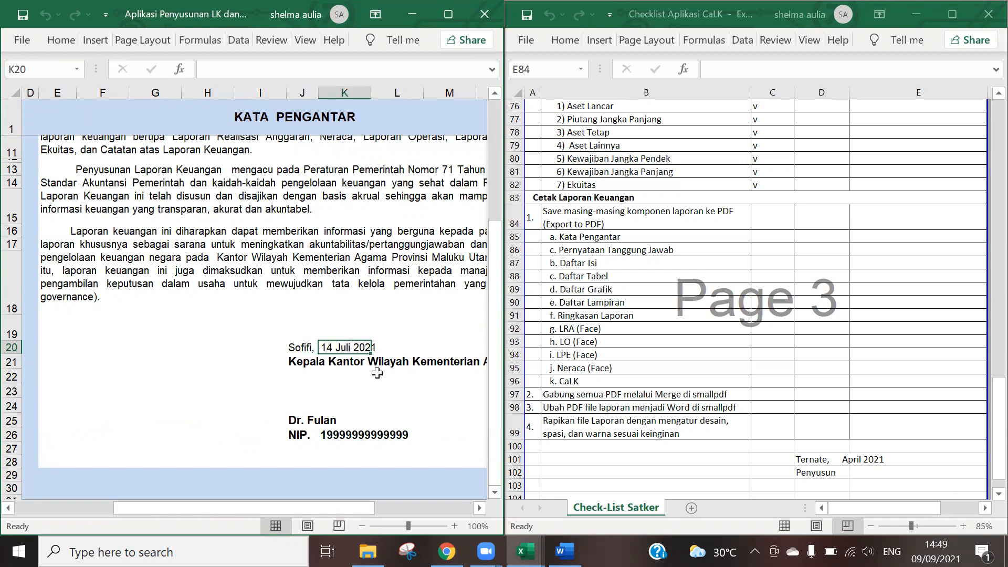
left_click(305, 366)
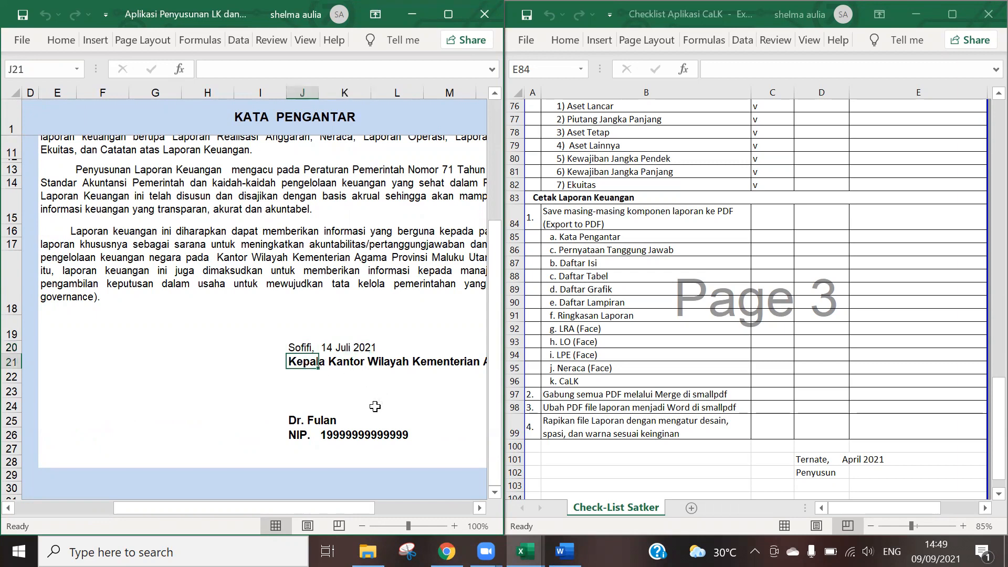
left_click(307, 422)
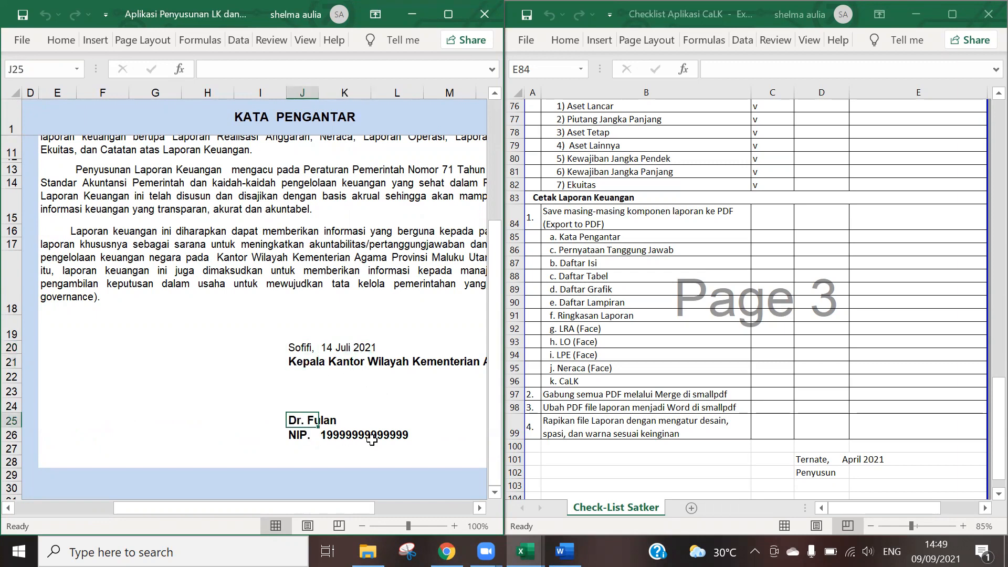
left_click(295, 437)
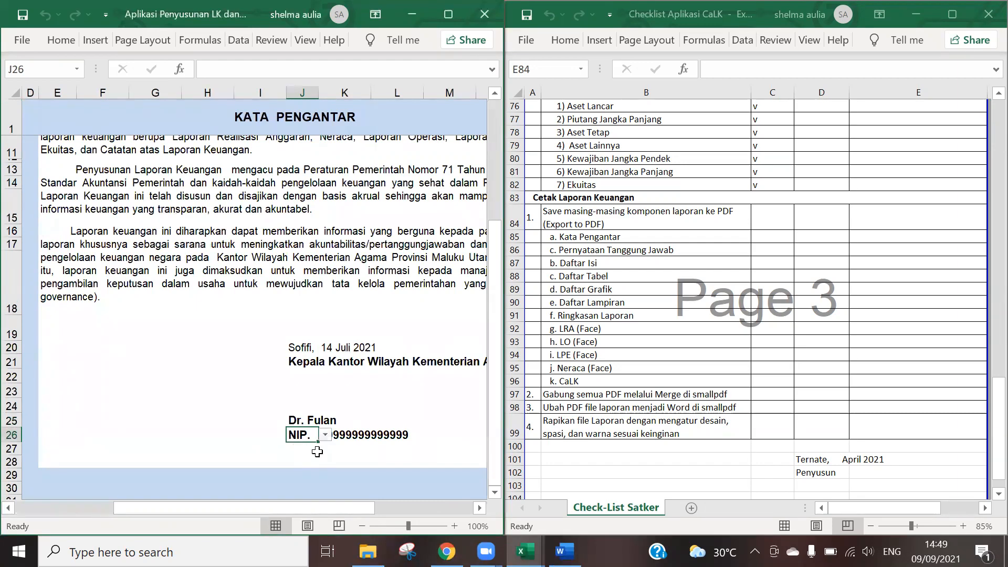
left_click(310, 379)
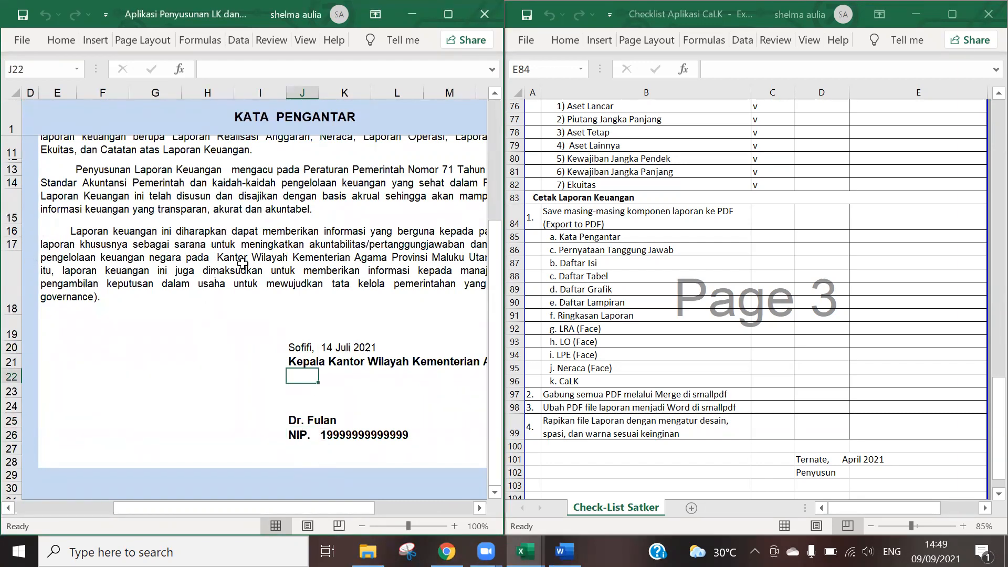
Export the Kata Pengantar page to the Contoh folder as a PDF named Kata Pengantar, and close the published file
scroll(242, 265, "up", 3)
left_click(28, 39)
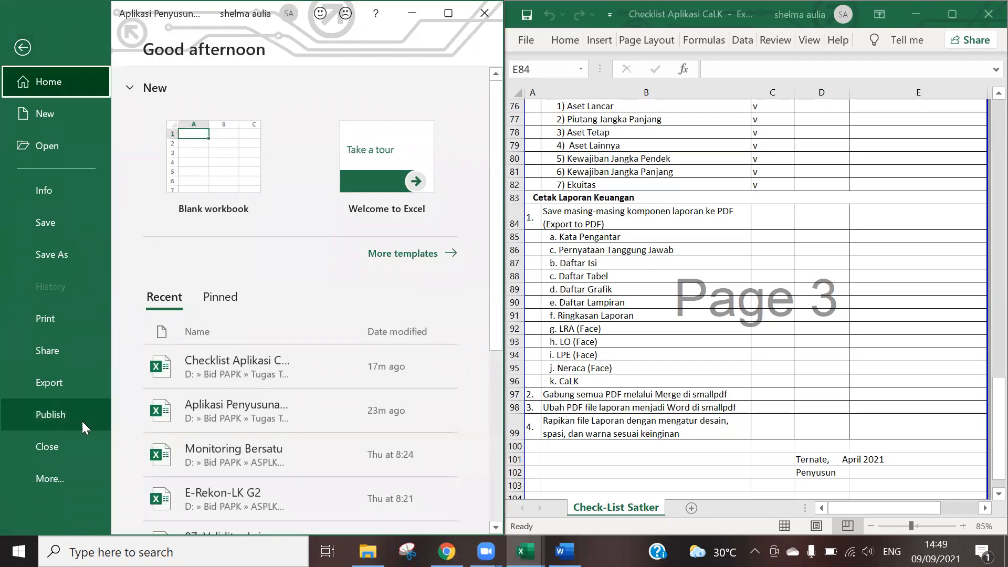
left_click(74, 387)
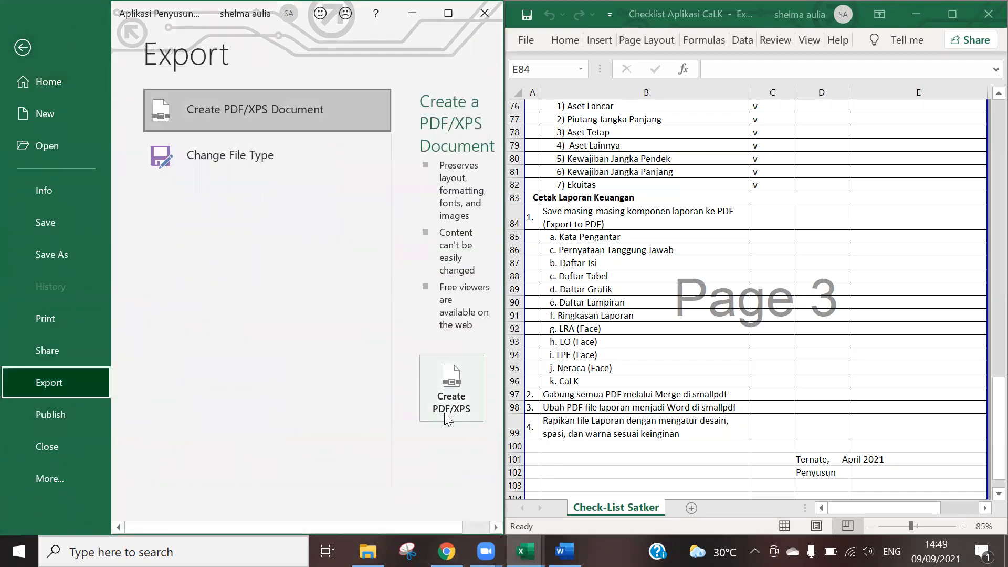
left_click(458, 407)
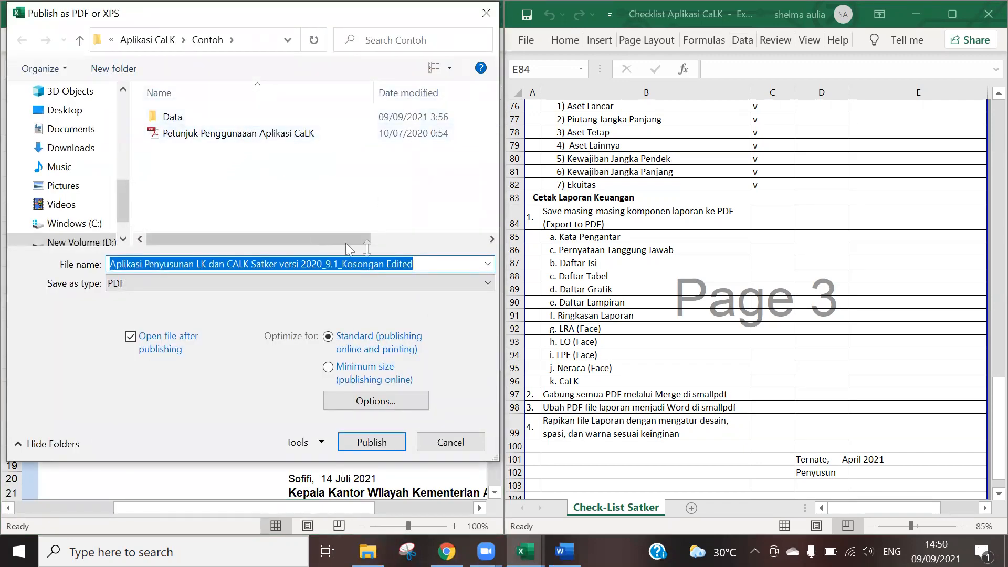
left_click(430, 264)
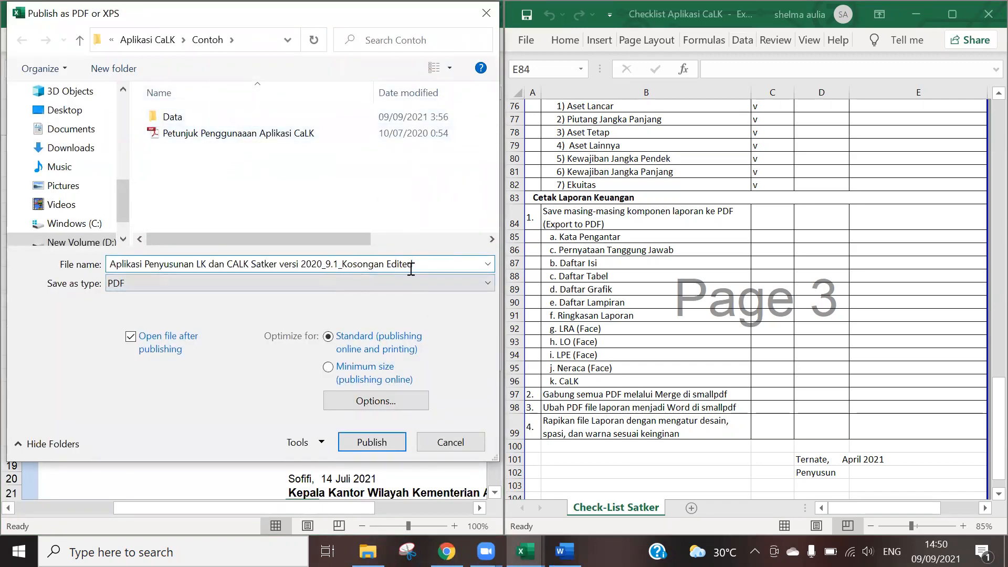
left_click_drag(413, 268, 112, 294)
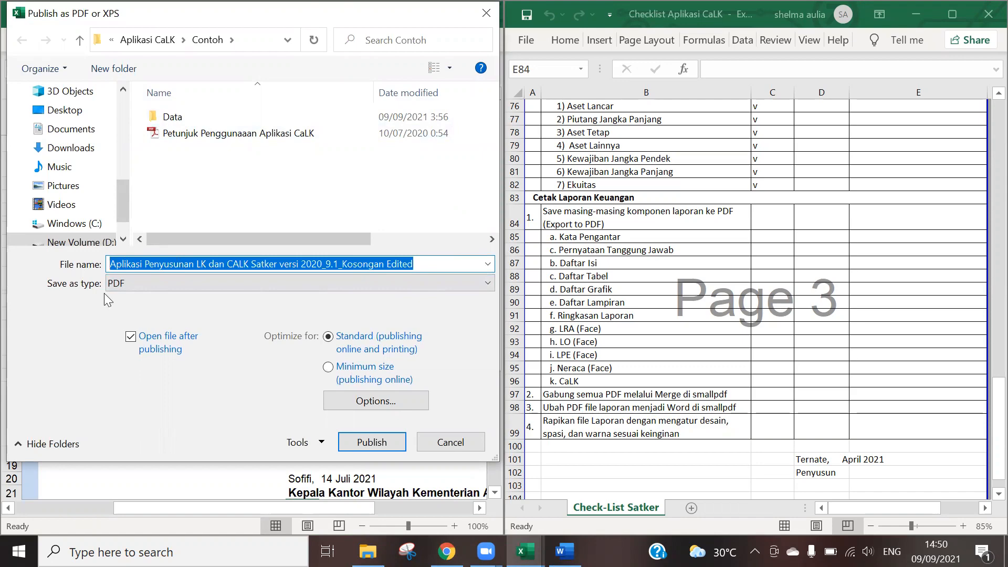
type("Kata Pengantar")
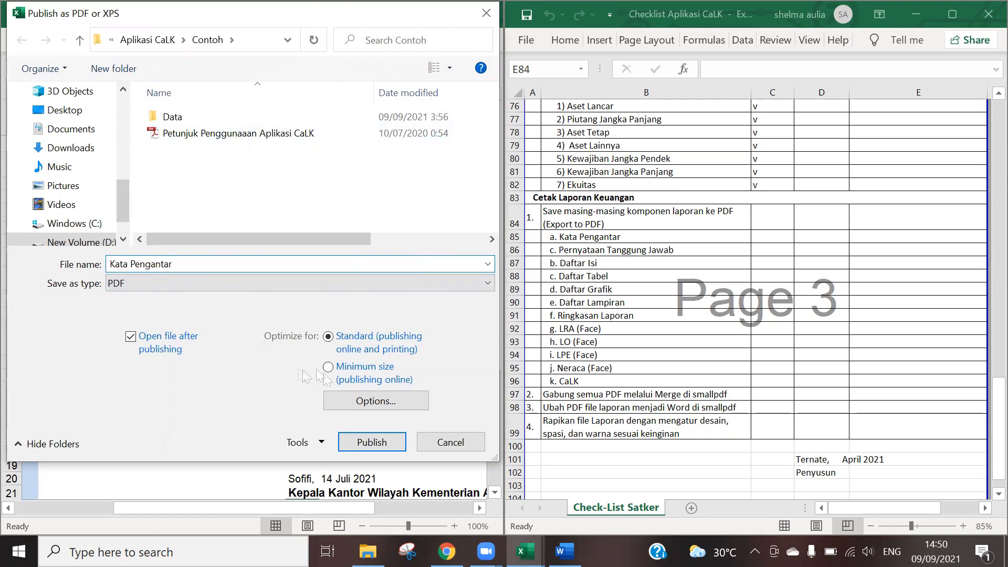
left_click(371, 442)
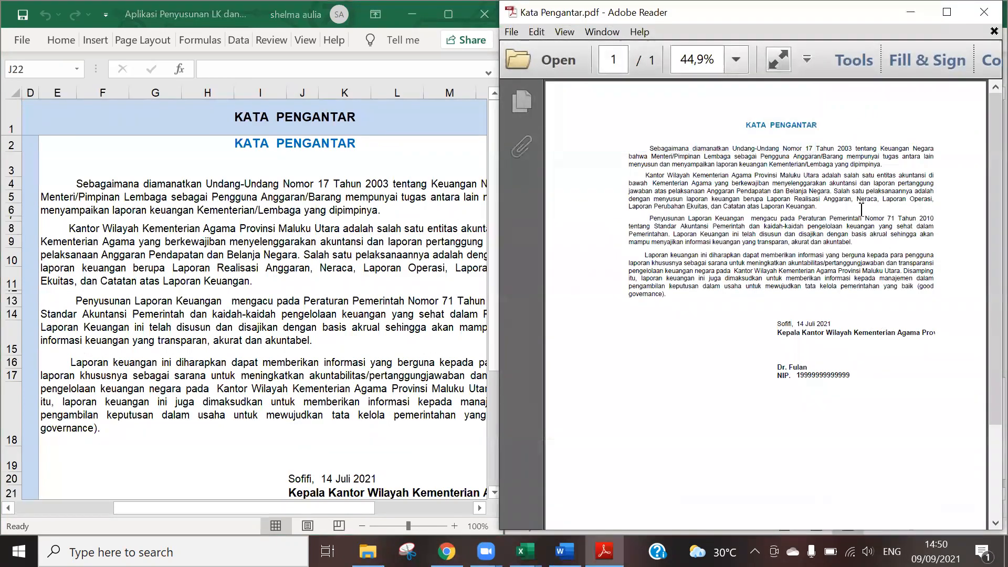
left_click(984, 12)
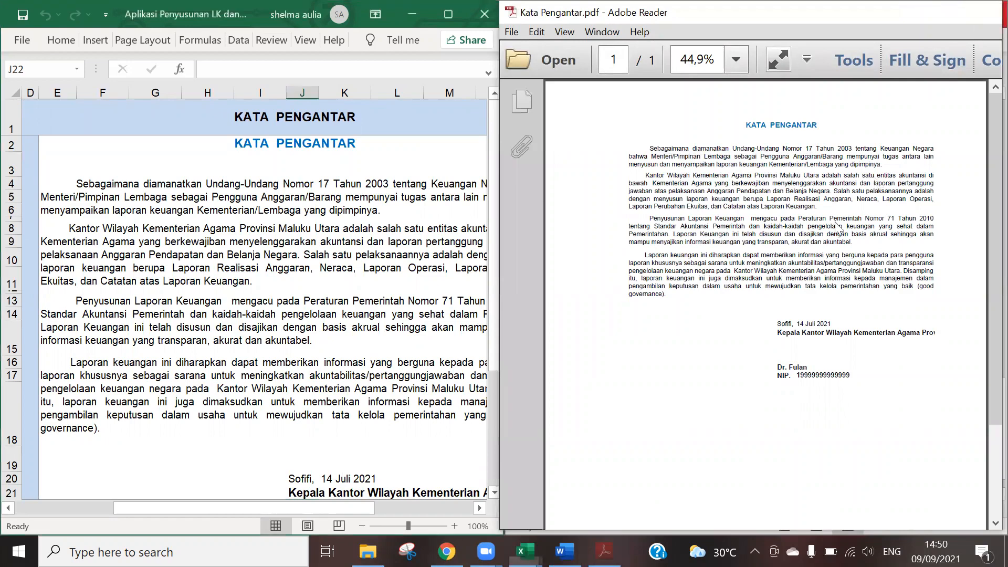
Mark the Kata Pengantar export item in C85 of the checklist with v
left_click(771, 235)
type("v")
key("Return")
scroll(735, 294, "down", 2)
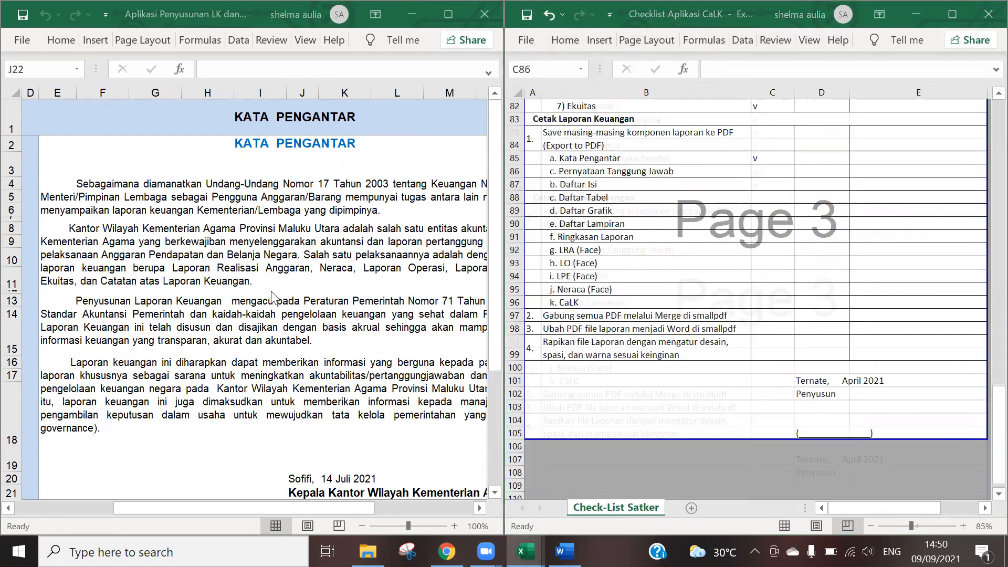
Return to the Laporan Keuangan menu and export the Perny Tang Jawab page as a PDF named 02. Pernyataan Tanggungjawab
scroll(735, 294, "up", 3)
scroll(252, 294, "left", 3)
left_click(69, 114)
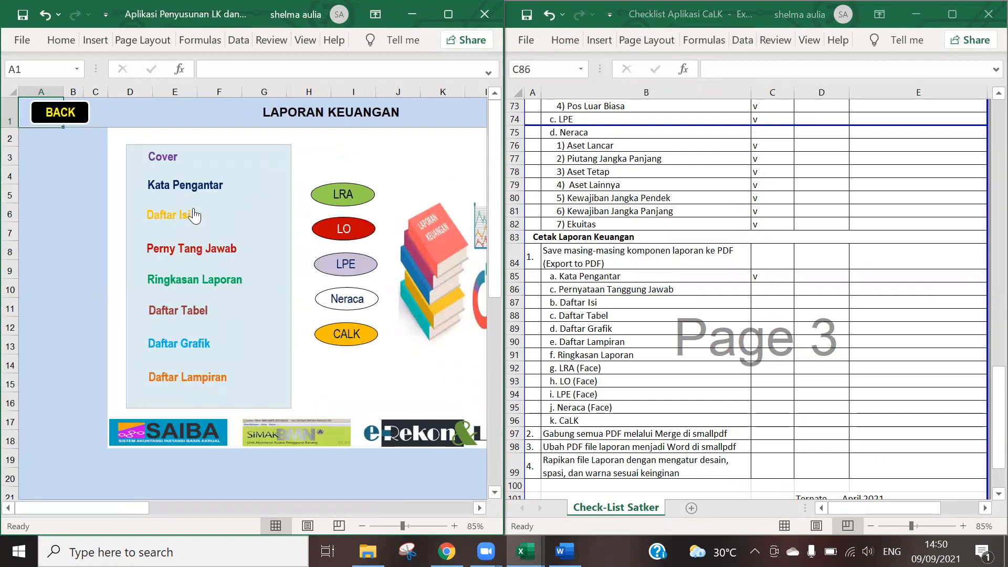
left_click(194, 215)
left_click(84, 114)
left_click(191, 249)
left_click_drag(90, 505, 158, 507)
left_click(22, 40)
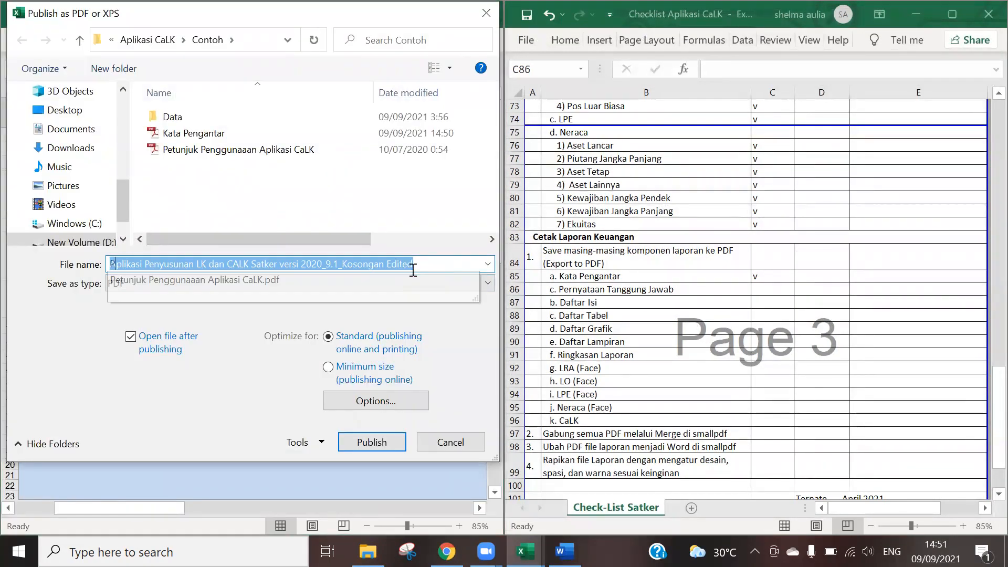
type("Pernyataan Tanggungjawab")
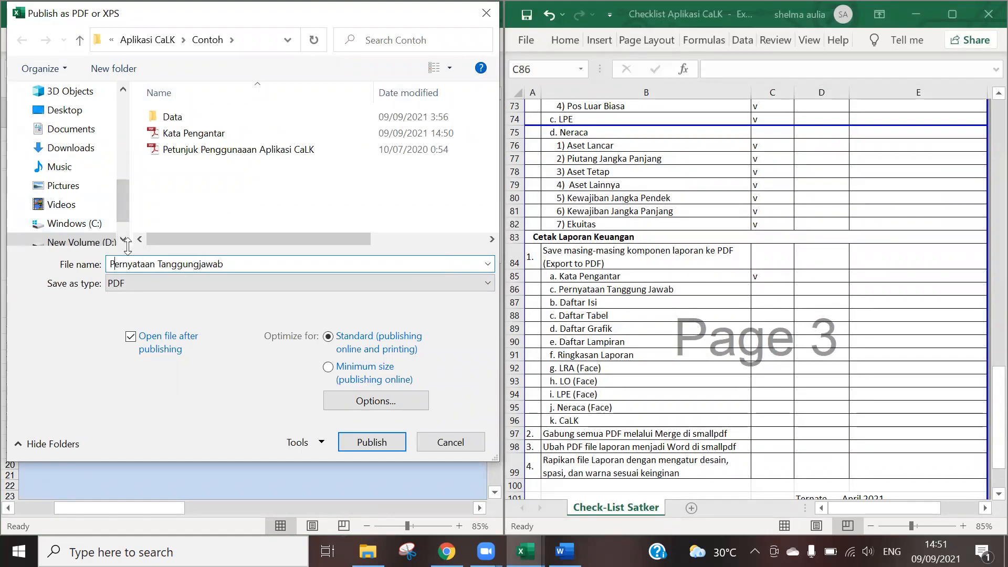
key("Return")
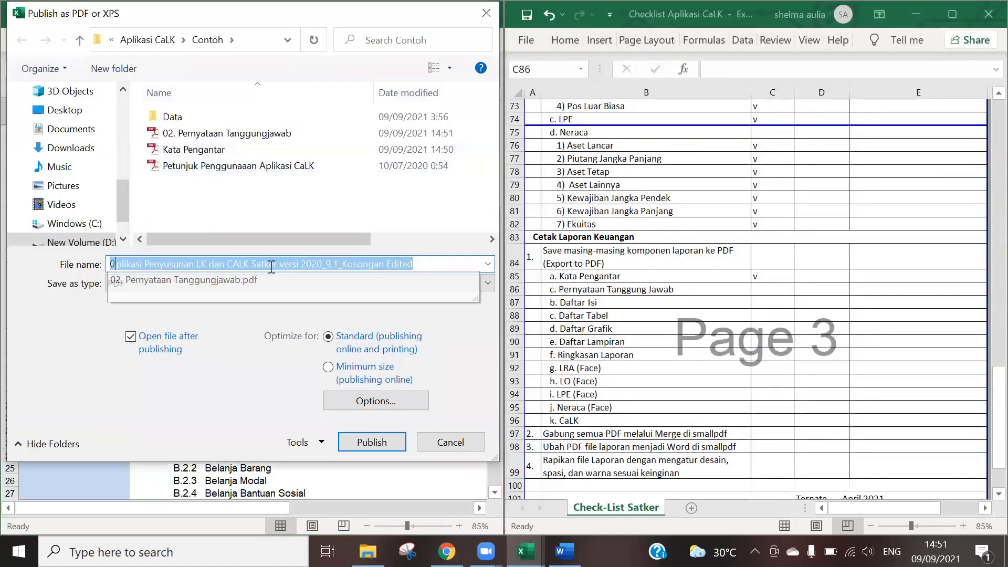
Export the Daftar Isi page as a PDF named 03. Daftar Isi and close the published file
type("03. Daftar")
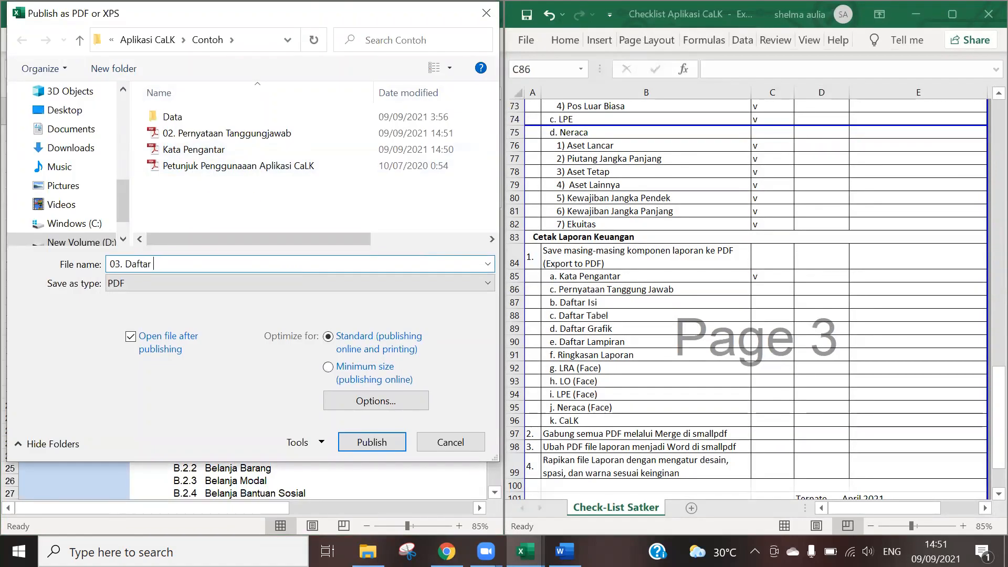
type(" Isi")
key("Return")
left_click(990, 11)
Mark the Pernyataan Tanggung Jawab and Daftar Isi export items in C86 and C87 of the checklist with v
type("v")
key("Return")
type("v")
key("Return")
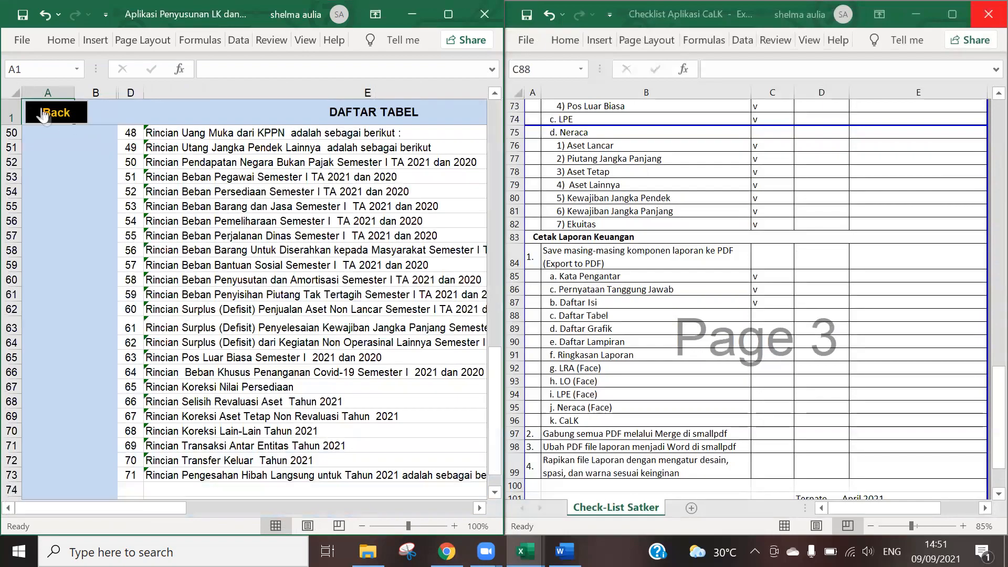
Export the Daftar Tabel page as a PDF named 04. Daftar Tabel and mark its checklist item in C88 with v
left_click(22, 40)
left_click(65, 386)
type("04/")
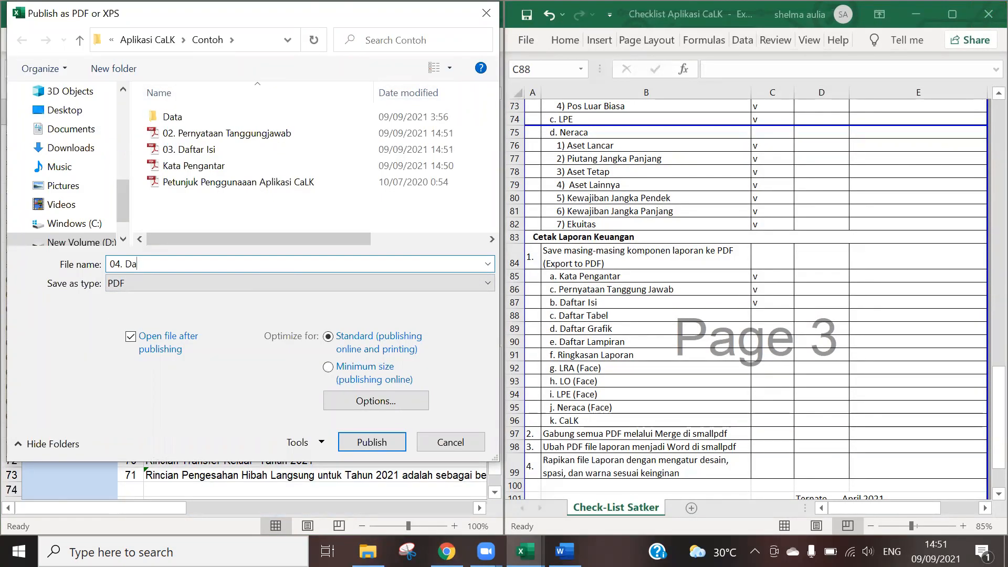
type(" Daftar Tabel")
left_click(370, 442)
scroll(776, 285, "down", 5)
key("alt+F4")
type("v")
key("Return")
Export the Daftar Grafik page as a PDF named 05. Daftar Grafik and mark its checklist item in C89 with v
left_click(56, 112)
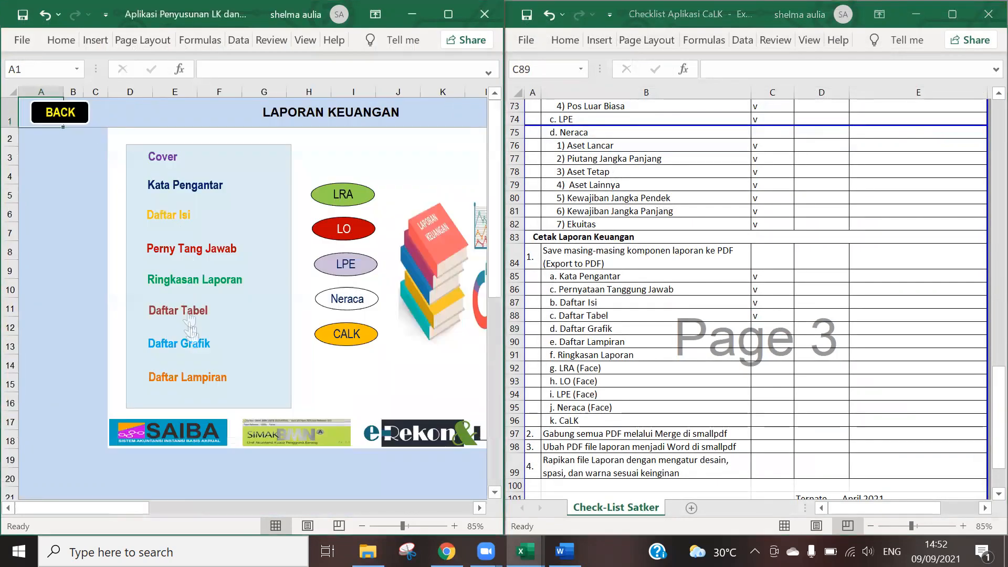
left_click(185, 340)
left_click(21, 40)
left_click(73, 379)
left_click(451, 388)
type("05. Daftar Grafik")
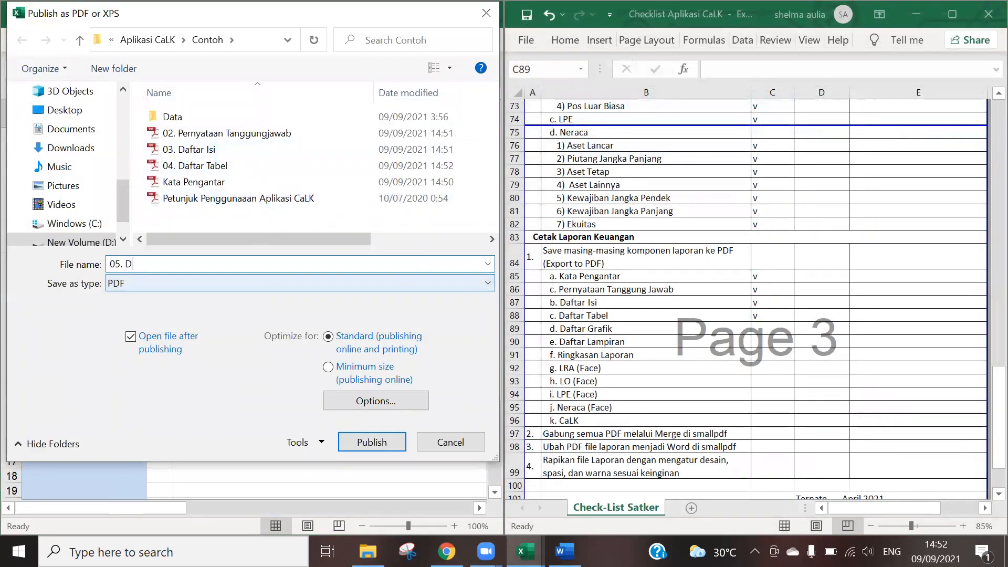
left_click(372, 443)
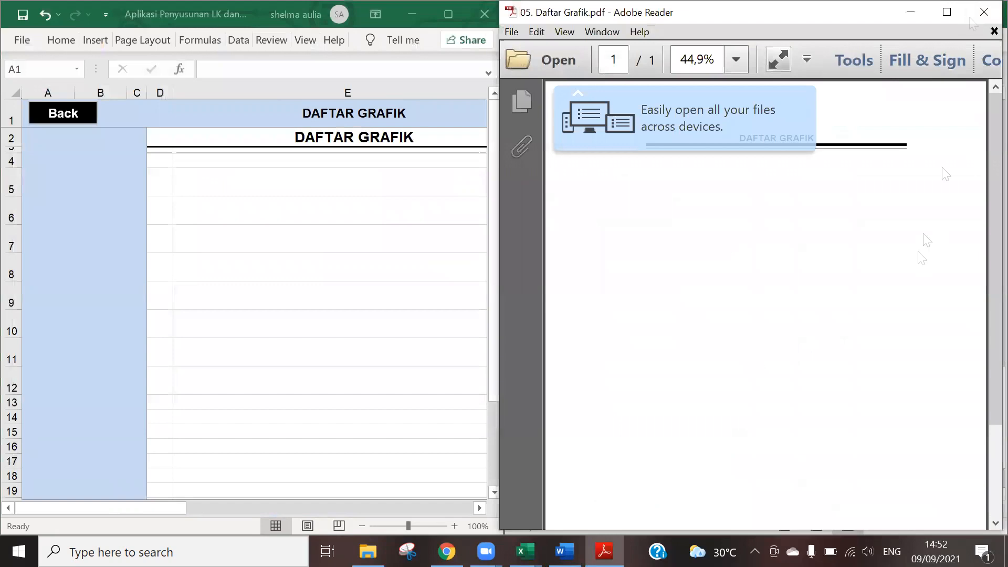
key("alt+F4")
type("v")
key("Return")
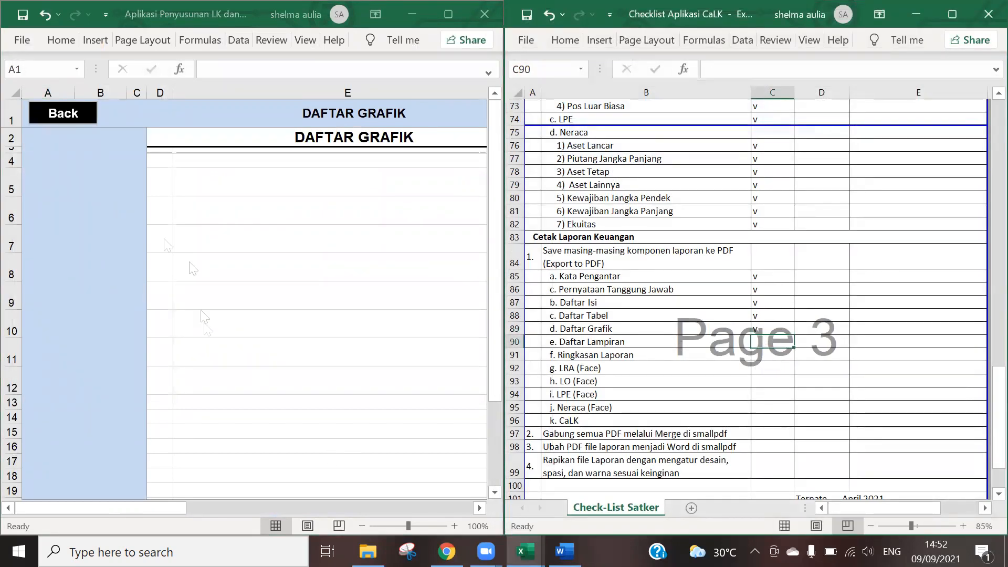
Export the Daftar Lampiran page as a PDF named 06. Daftar Lampiran and mark its checklist item in C90 with v
left_click(63, 113)
left_click(157, 378)
left_click(22, 47)
left_click(50, 383)
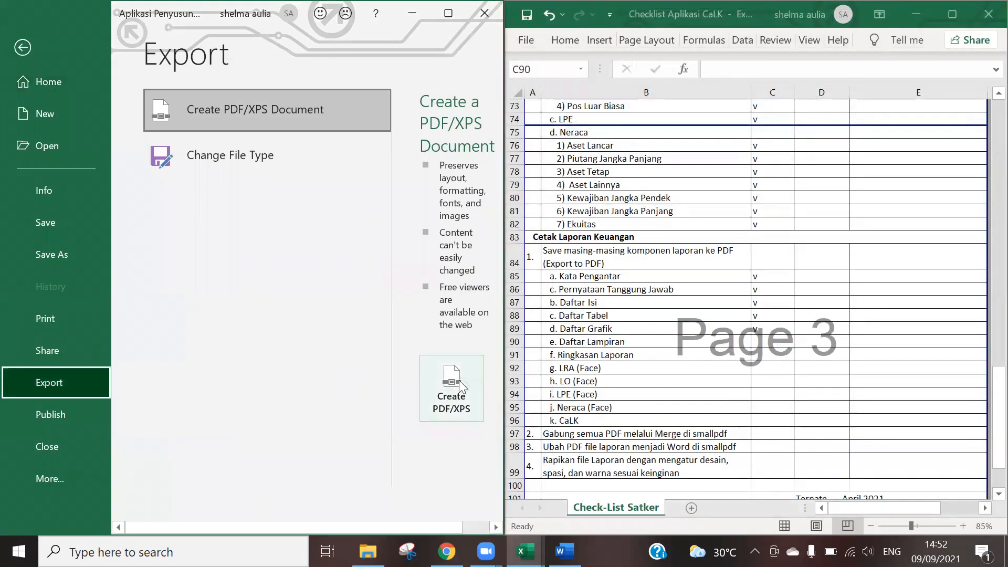
left_click(455, 393)
type("06. Daftar Lampiran")
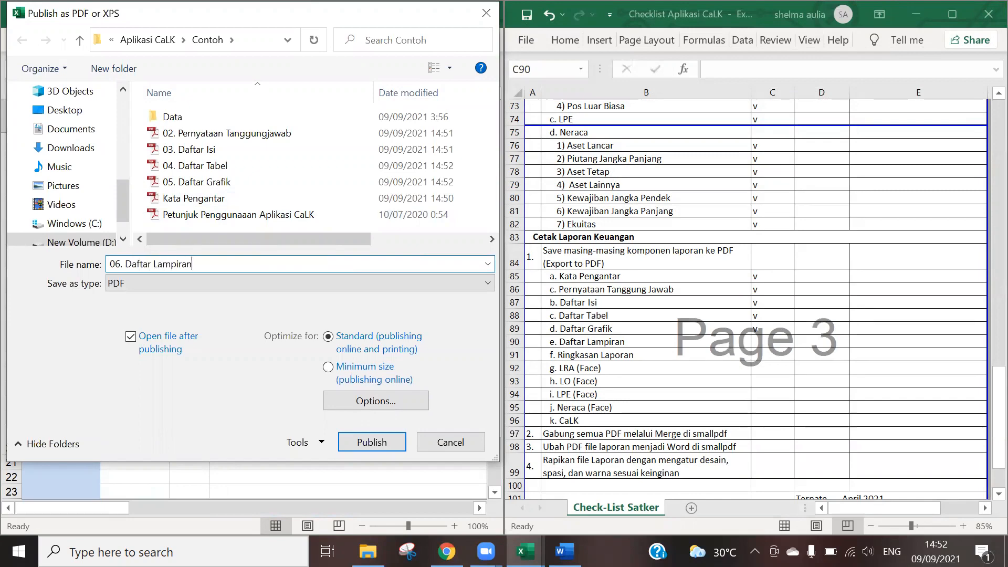
left_click(371, 442)
key("alt+F4")
left_click(781, 341)
type("v")
key("Return")
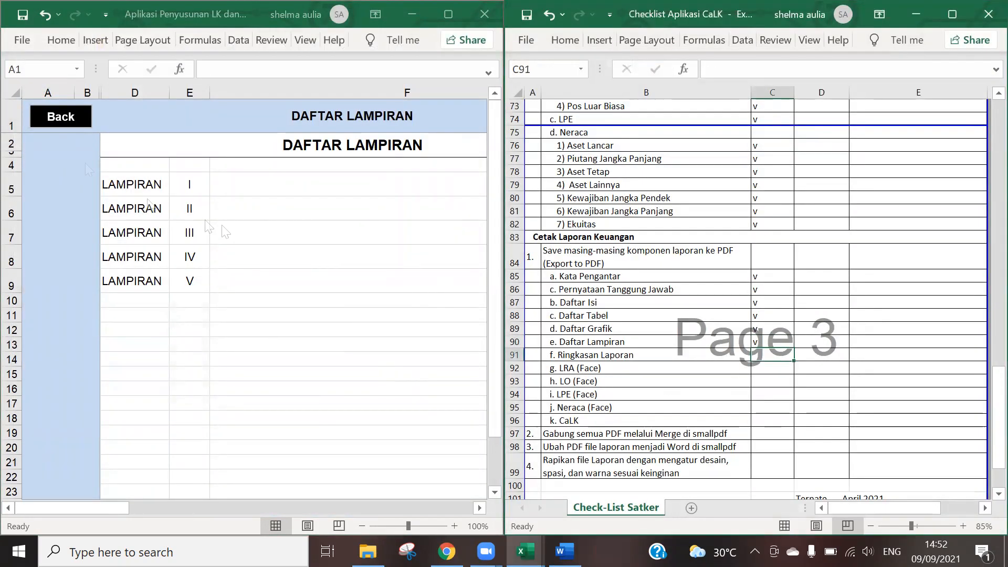
Export the Ringkasan Laporan page as a PDF named 07. Ringkasan Laporan and mark its checklist item in C91 with v
left_click(60, 116)
left_click(158, 302)
left_click(22, 40)
left_click(49, 383)
left_click(455, 394)
type("07. Ringkas")
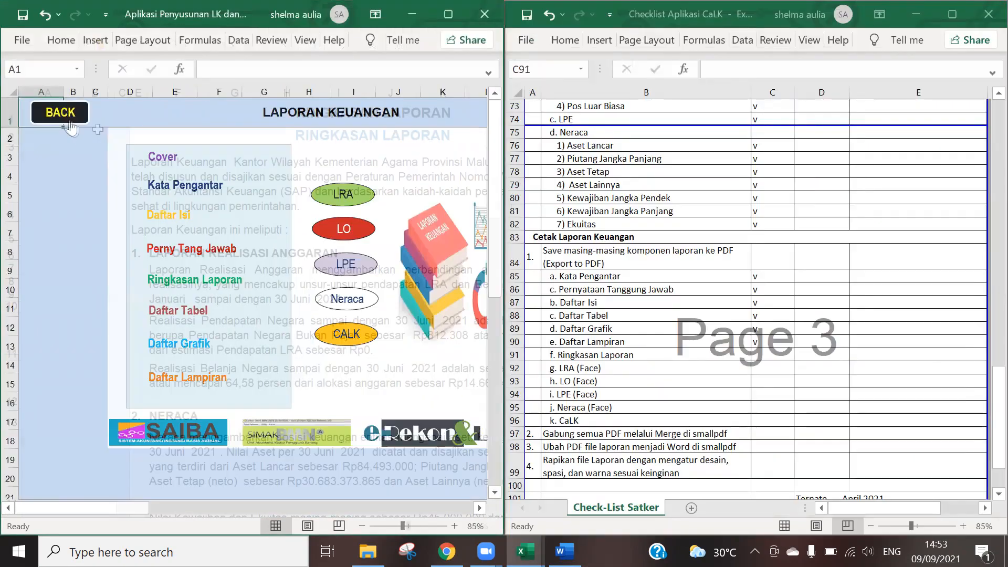
left_click(770, 355)
type("v")
key("Return")
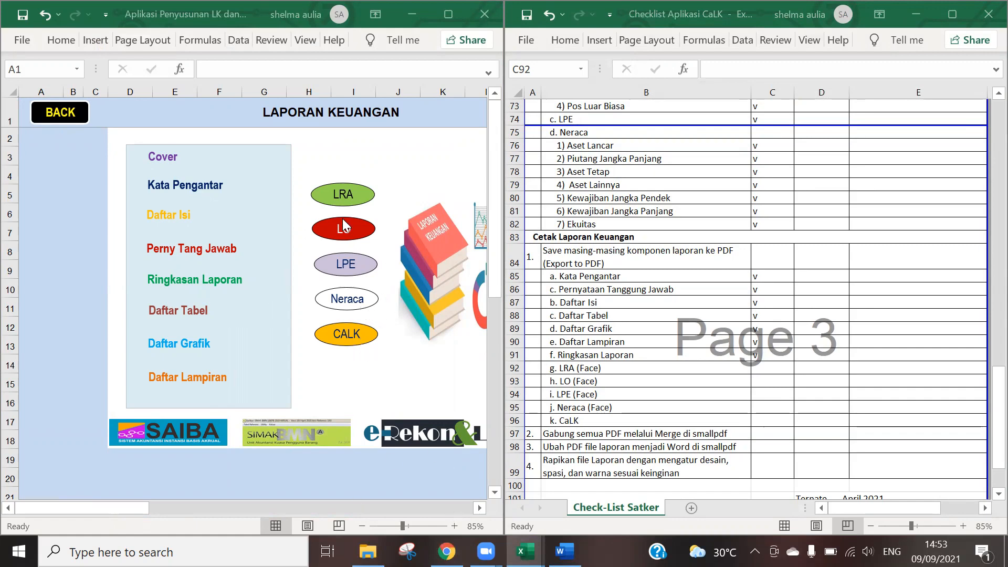
Export the LRA page as a PDF named 08. LRA and close the published file
left_click(347, 199)
key("alt+f")
type("ea08. LRA")
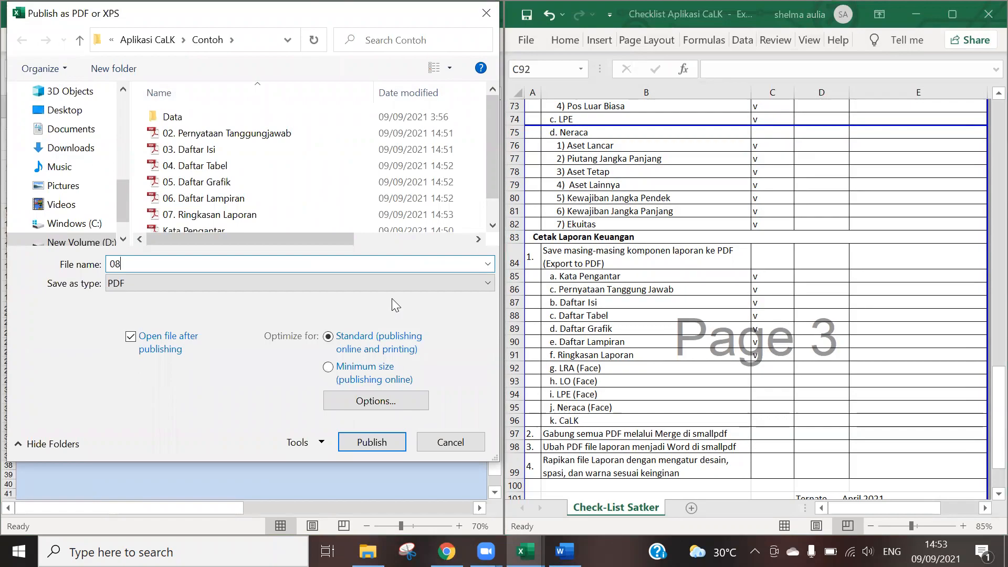
key("Return")
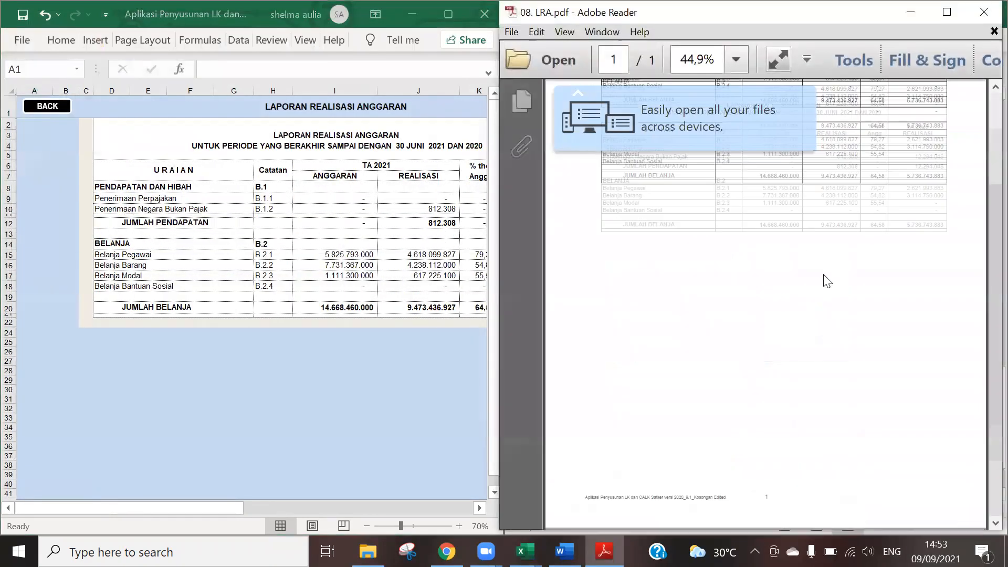
key("alt+F4")
Export the Laporan Operasional page as a PDF named 09. LO and close the published file
key("ctrl+Page_Down")
key("alt+f")
left_click(71, 391)
type("a09. LO")
key("Return")
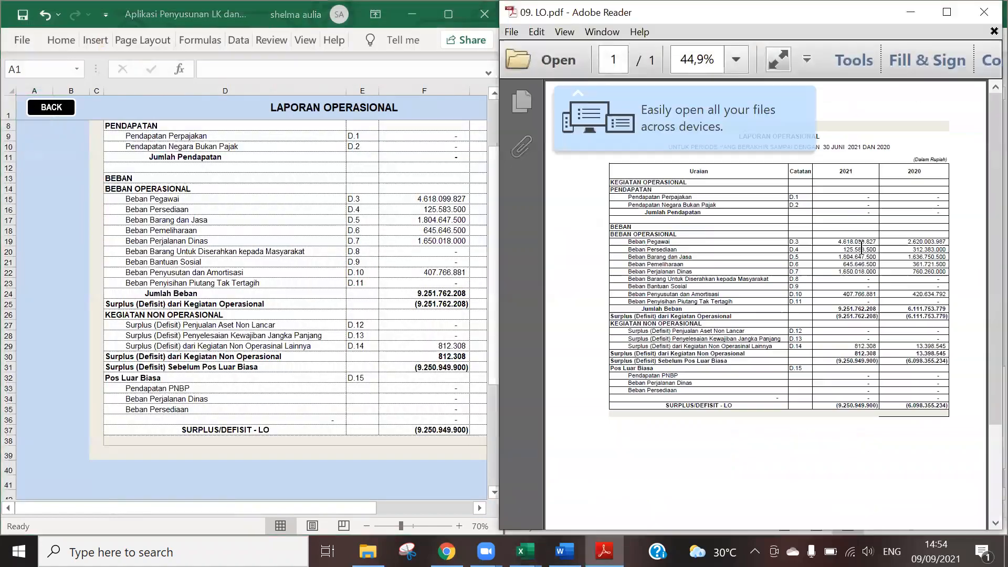
key("alt+F4")
Export the Laporan Perubahan Ekuitas page as a PDF named 10. LPE and close the published file
left_click(51, 107)
key("alt+f")
left_click(76, 380)
type("a")
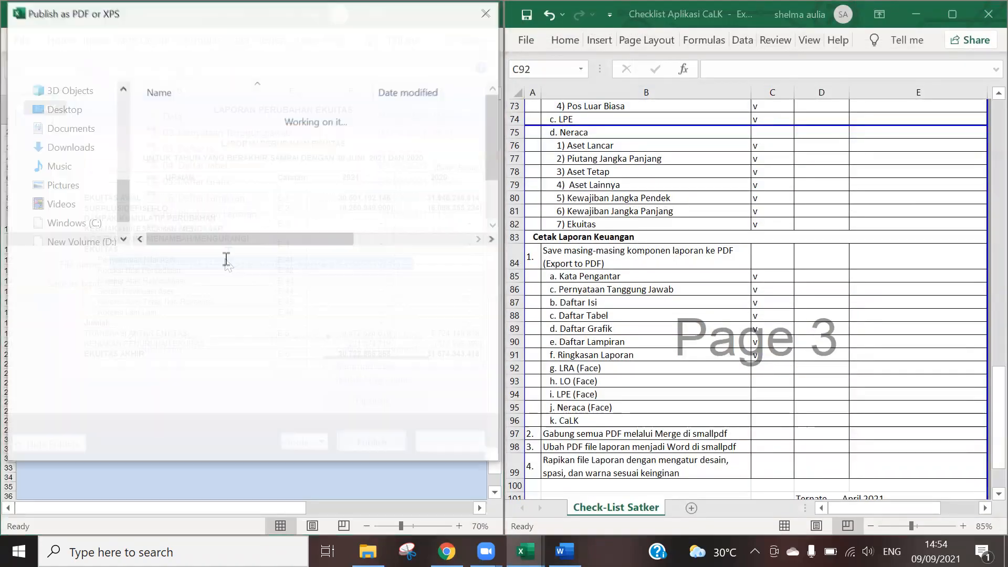
type("10. LPE")
left_click(372, 442)
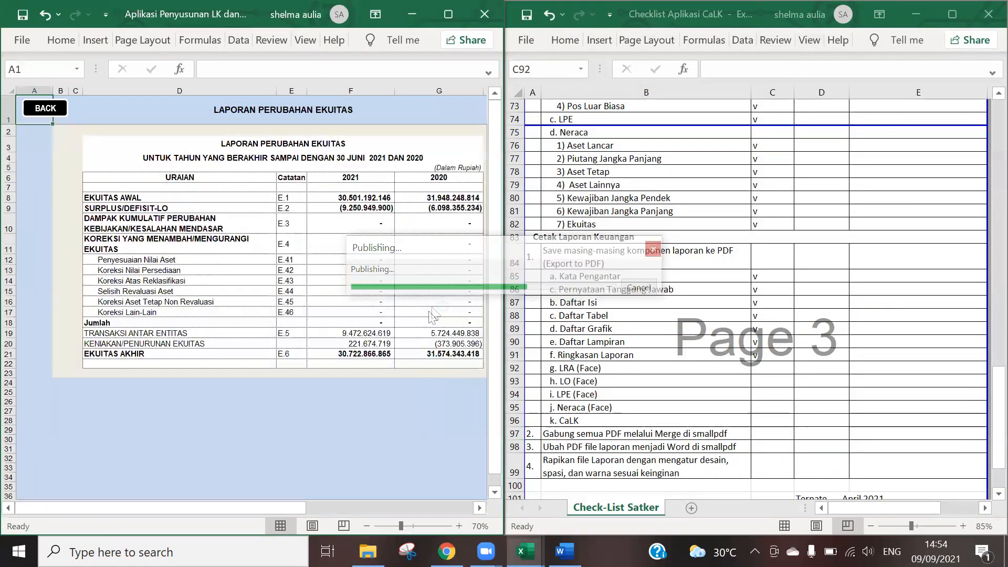
key("alt+F4")
Export the Neraca page as a PDF named 11. Neraca and close the published file
left_click(48, 107)
key("alt+f")
left_click(76, 380)
type("a")
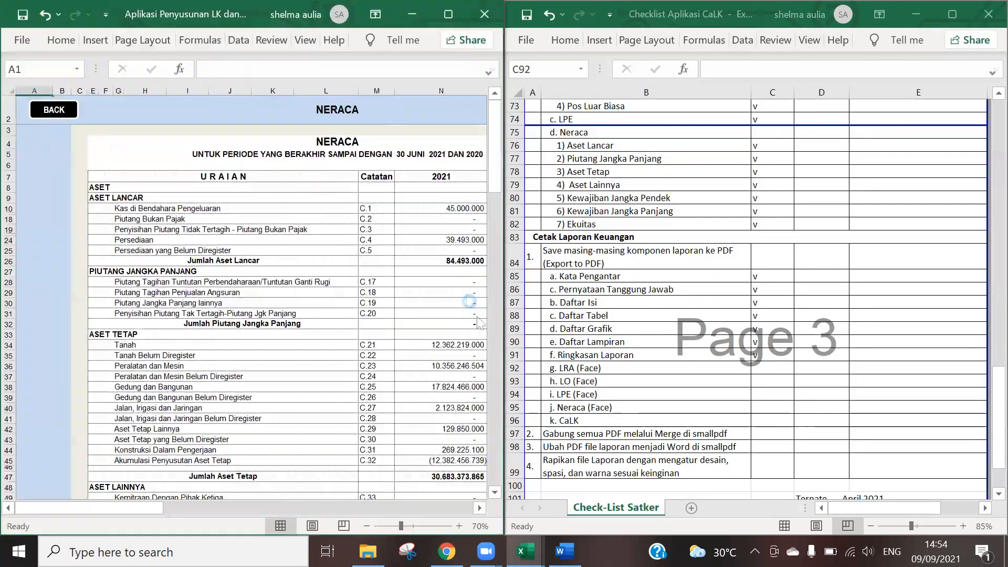
type("11. Neraca")
key("Return")
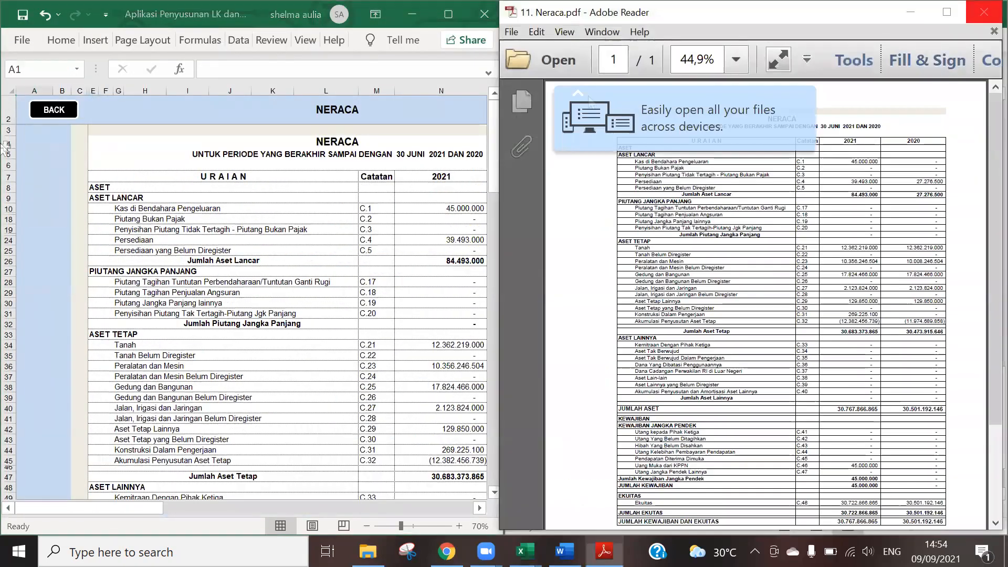
key("alt+F4")
Open the CALK page from the Laporan Keuangan menu and review its accounting policies, including the Kualitas Piutang table
left_click(61, 112)
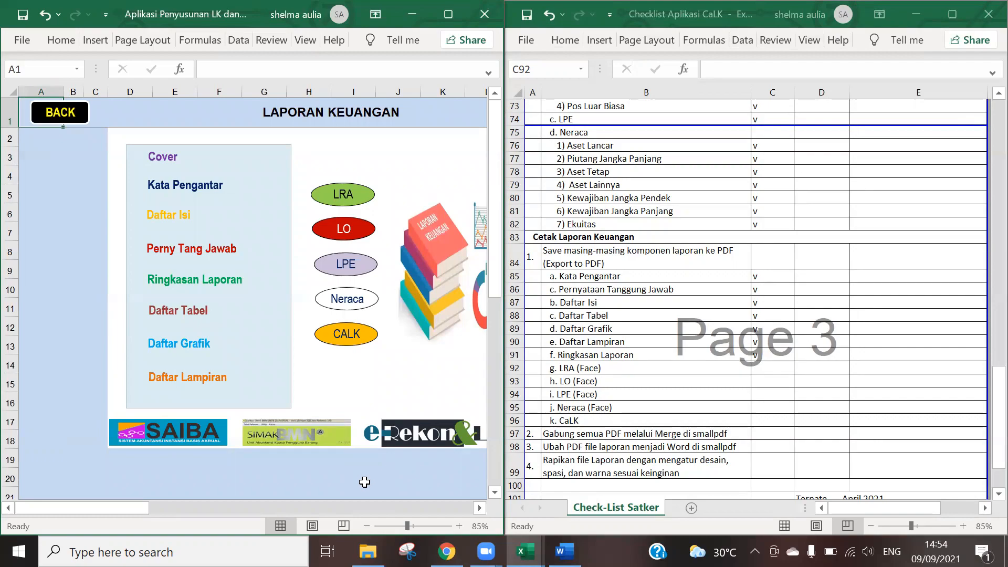
left_click(346, 334)
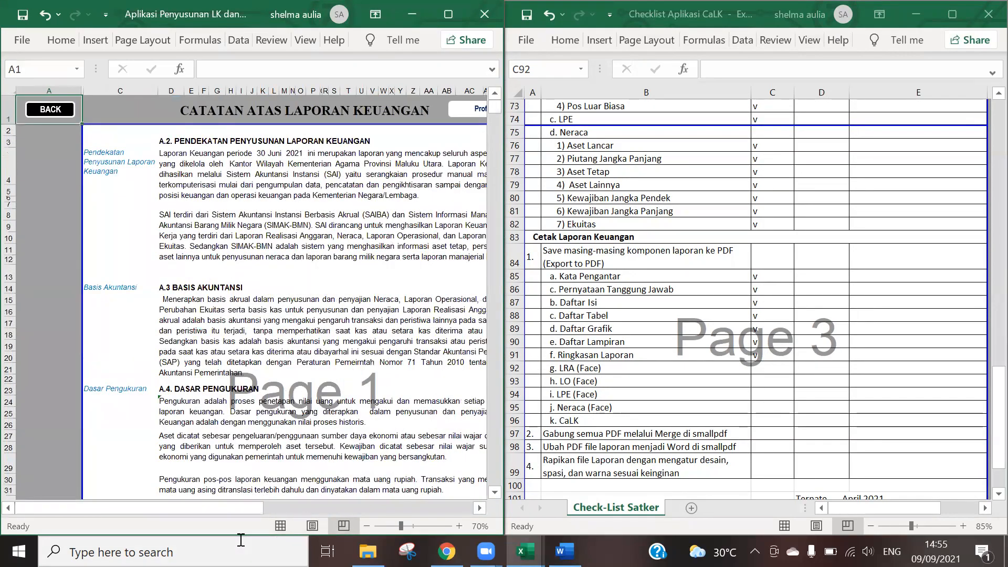
left_click_drag(216, 509, 237, 504)
scroll(216, 331, "down", 3)
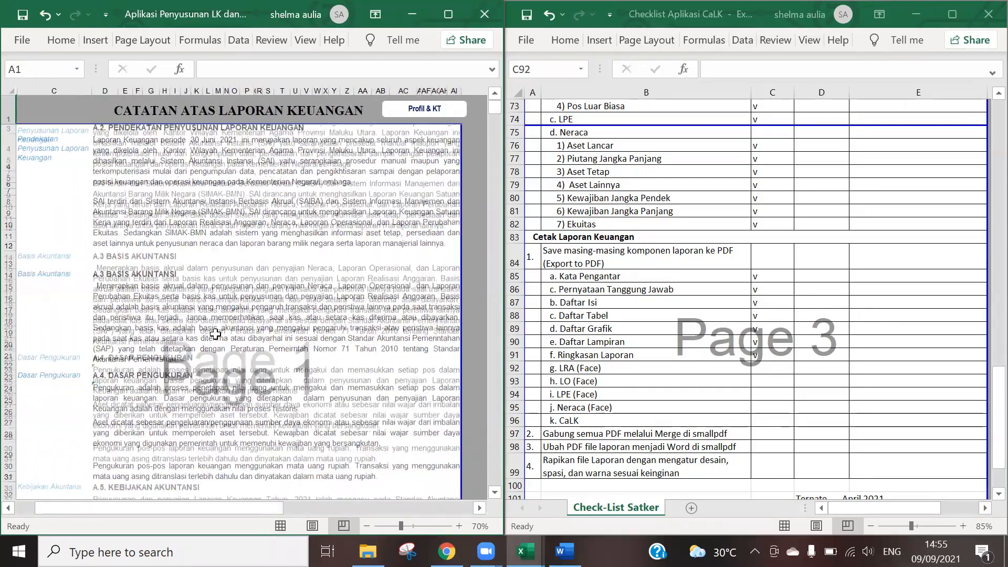
scroll(215, 334, "down", 15)
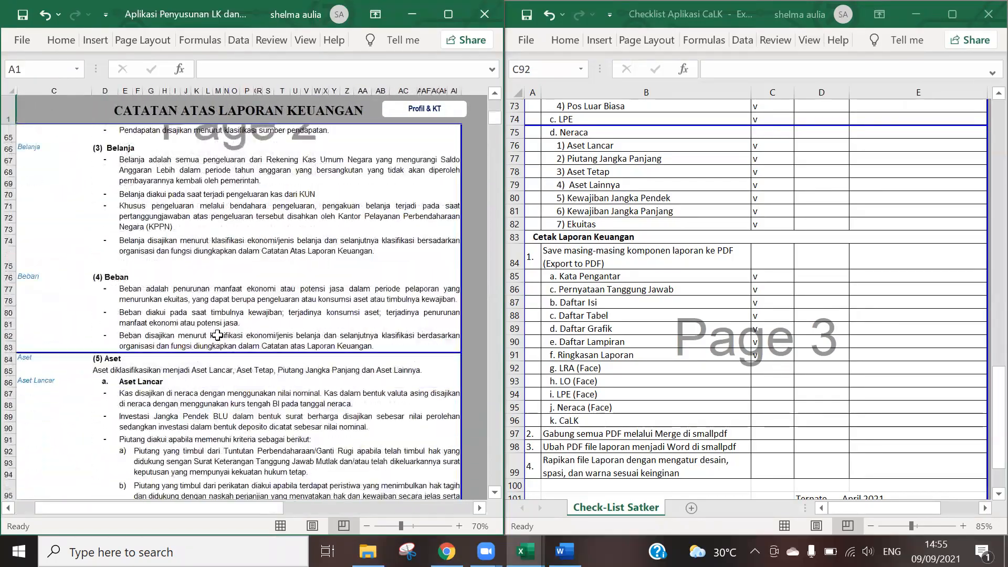
scroll(217, 335, "down", 5)
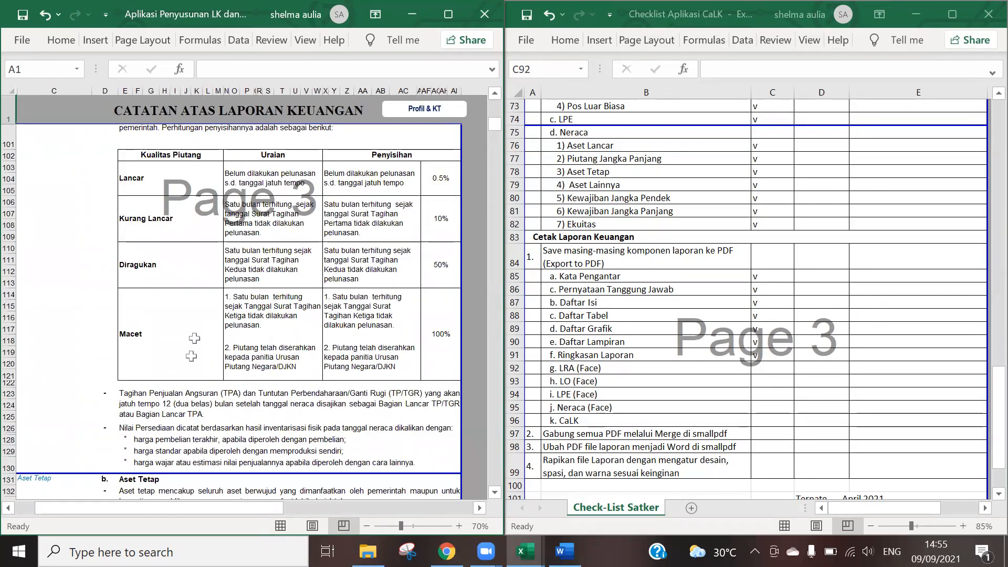
left_click(137, 342)
left_click(270, 326)
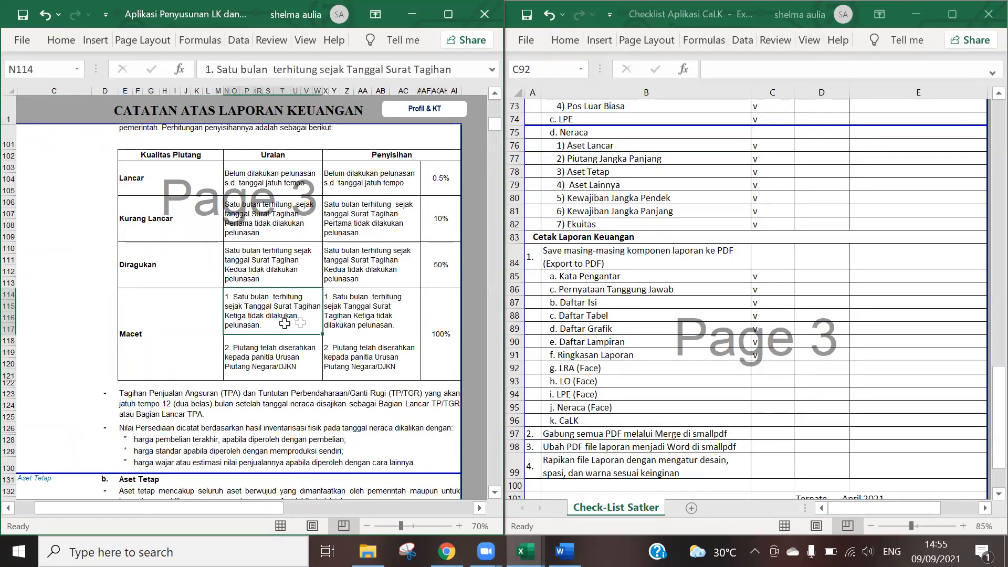
left_click(349, 315)
left_click(366, 362)
left_click(283, 357)
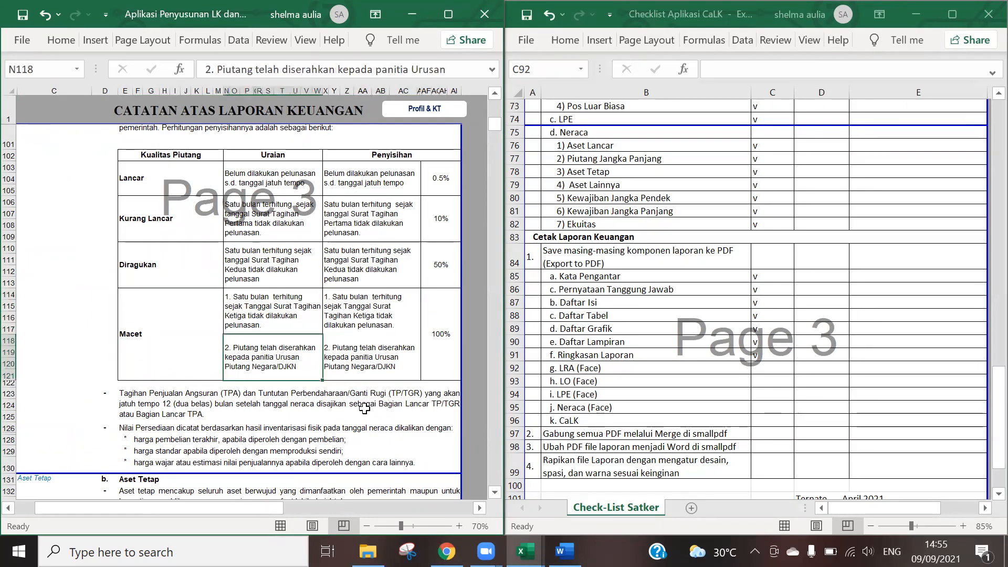
scroll(367, 410, "down", 4)
left_click(210, 362)
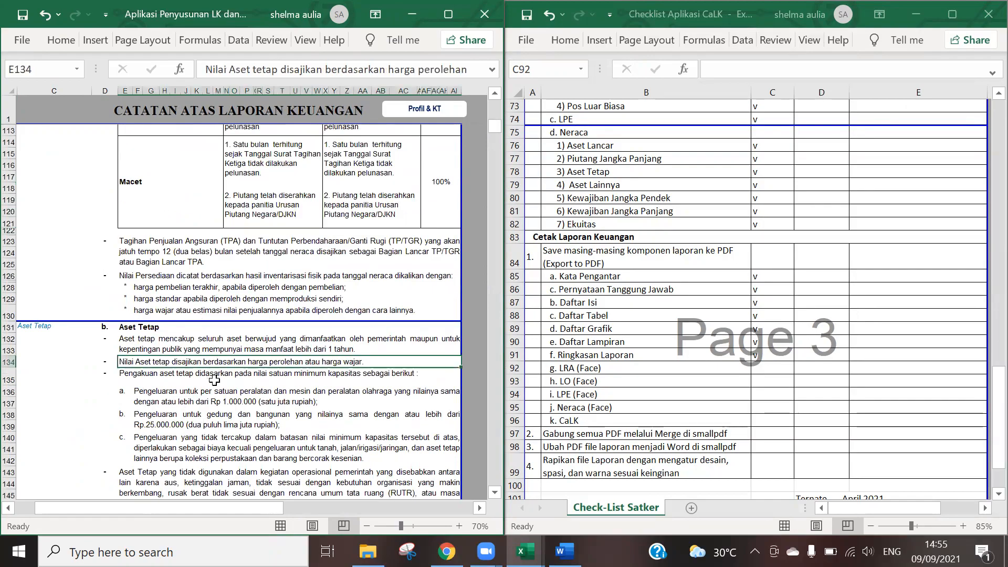
scroll(219, 383, "down", 5)
scroll(220, 383, "down", 20)
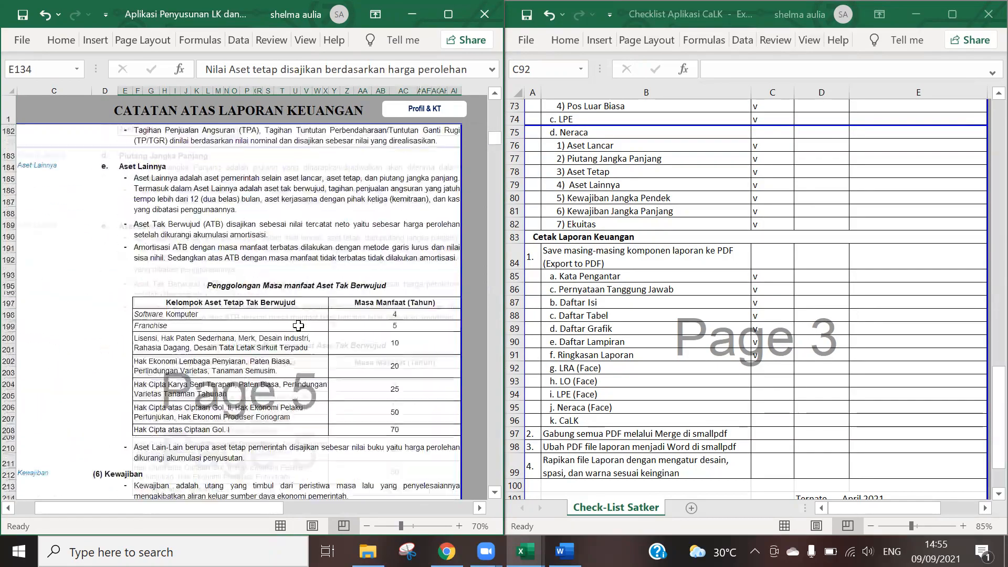
Examine section B of the CALK page, covering the budget revision table and the Pendapatan explanations and tables
scroll(300, 328, "down", 6)
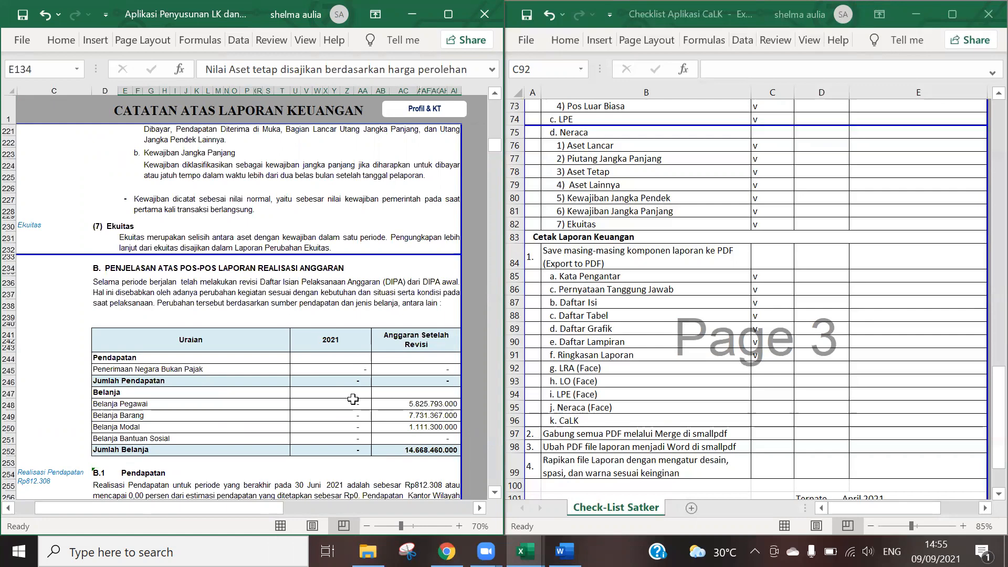
scroll(357, 407, "down", 3)
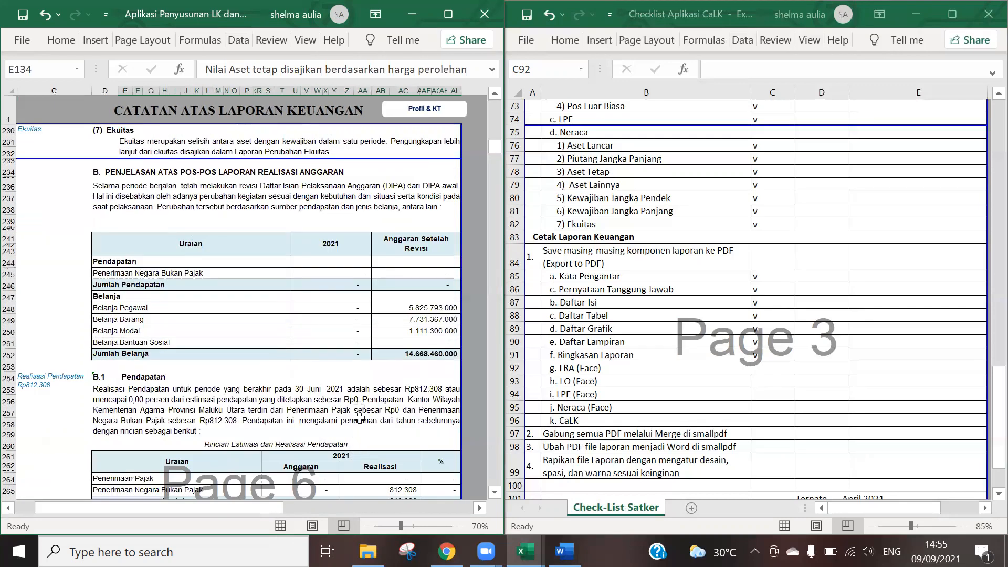
left_click(357, 393)
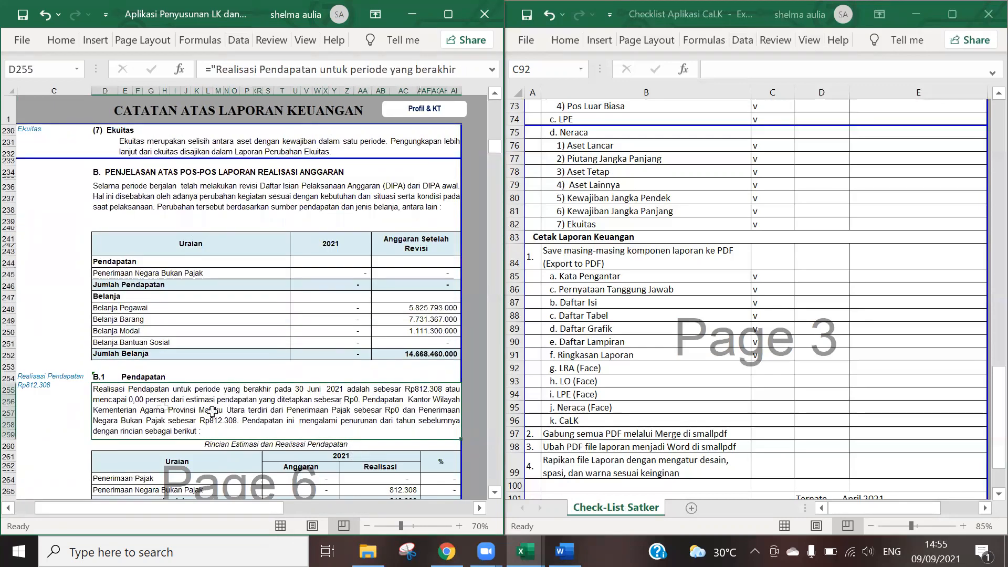
scroll(176, 340, "down", 3)
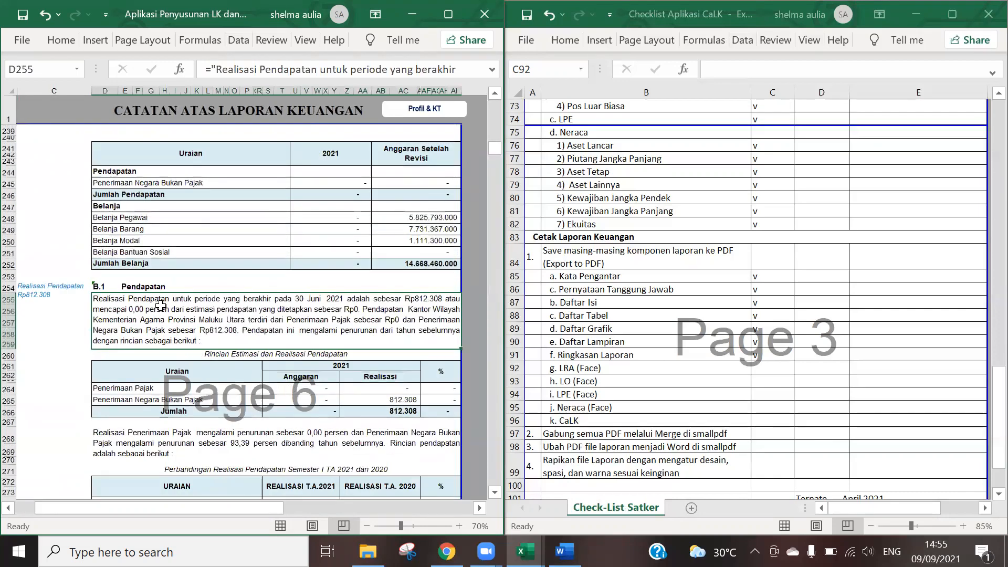
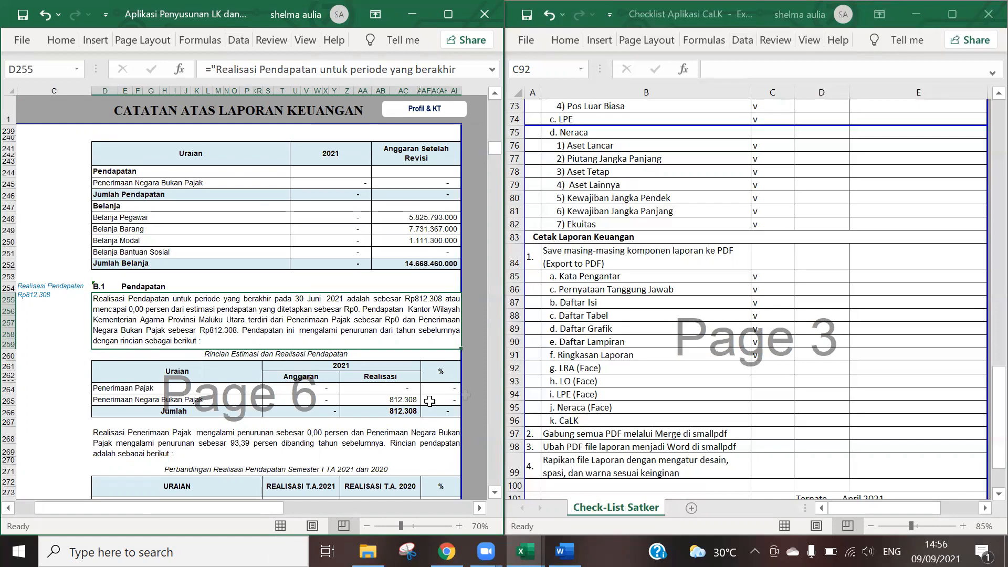
scroll(283, 413, "down", 5)
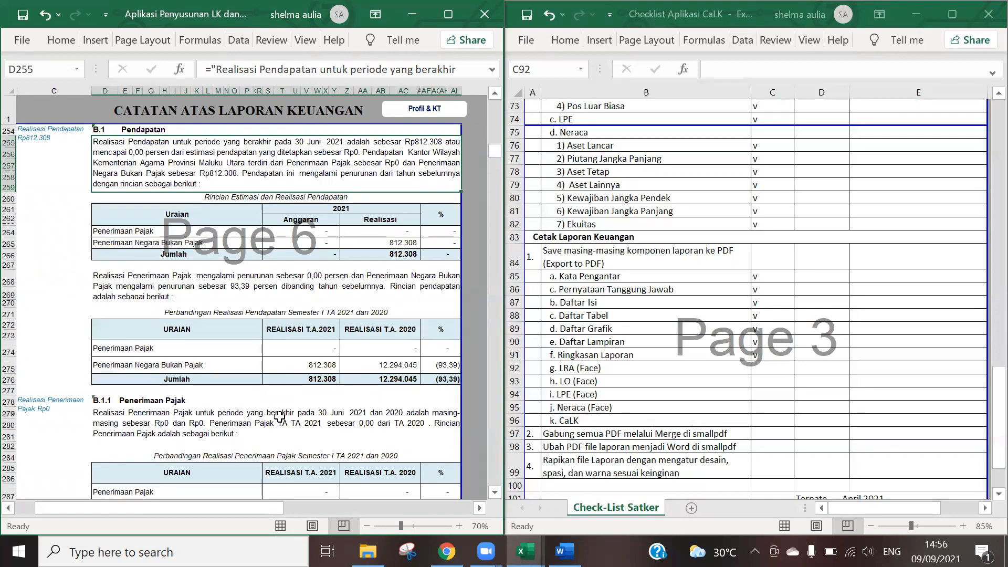
scroll(286, 377, "up", 10)
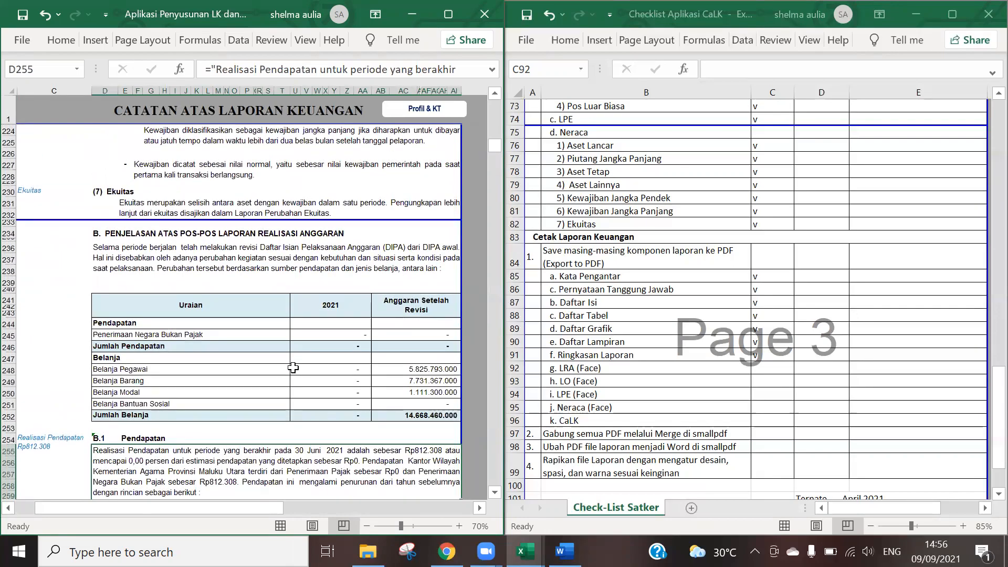
scroll(293, 368, "down", 18)
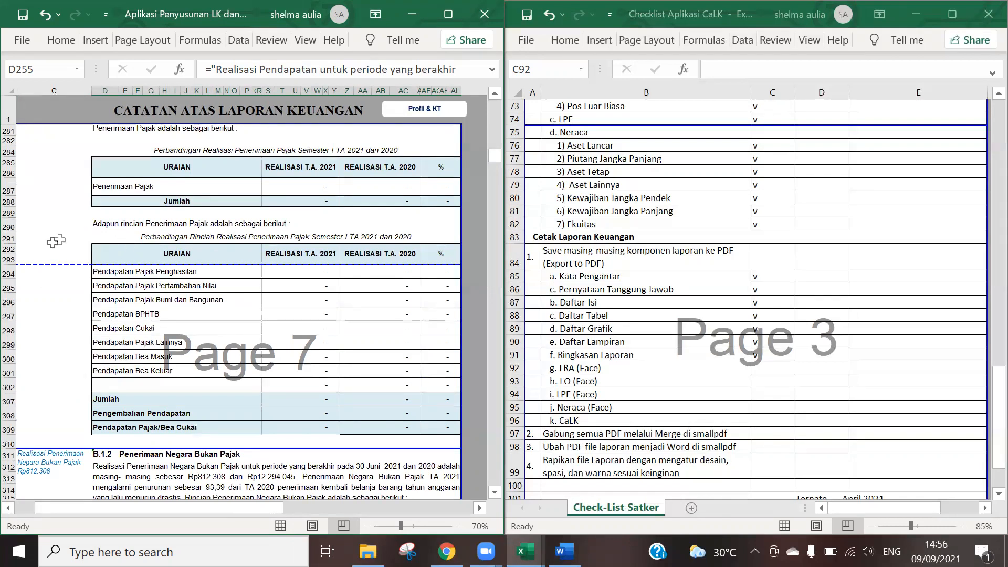
Hide rows 290 to 309, which hold the empty Rincian Realisasi Penerimaan Pajak table, on the CALK page
left_click_drag(8, 227, 45, 419)
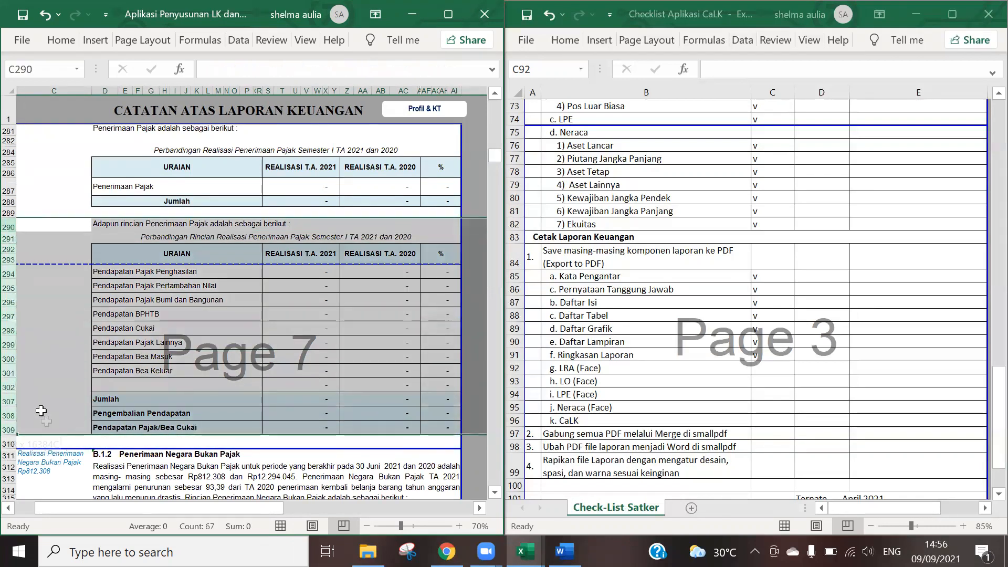
right_click(13, 304)
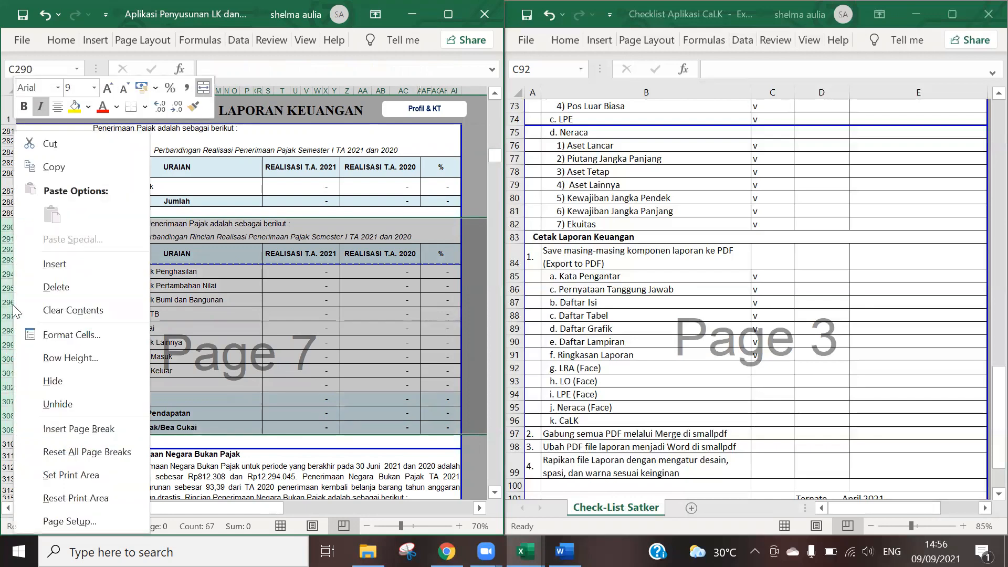
left_click(96, 381)
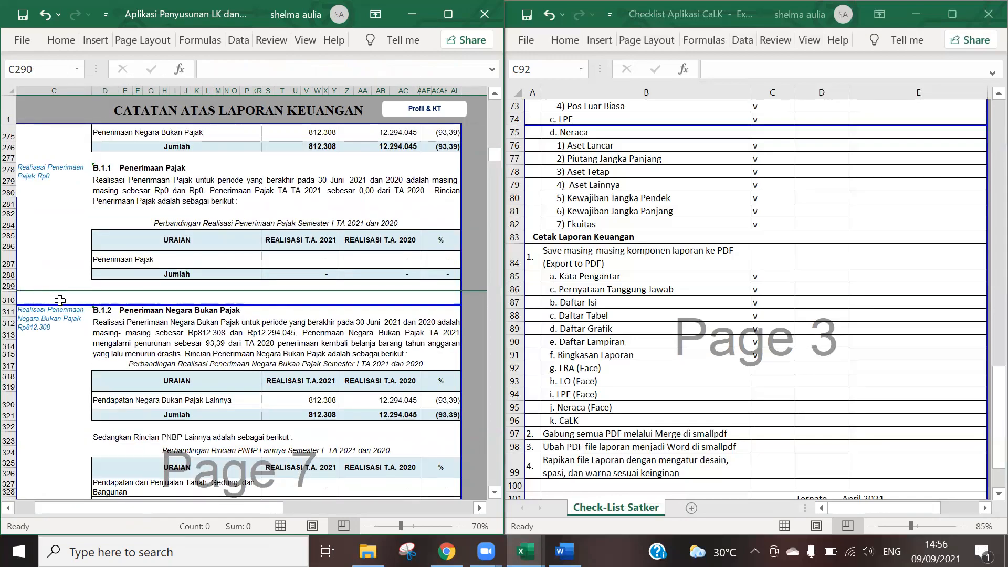
left_click(329, 341)
Export the CALK page as a PDF named 12. CaLK and look through the pages of the published file
scroll(329, 341, "down", 7)
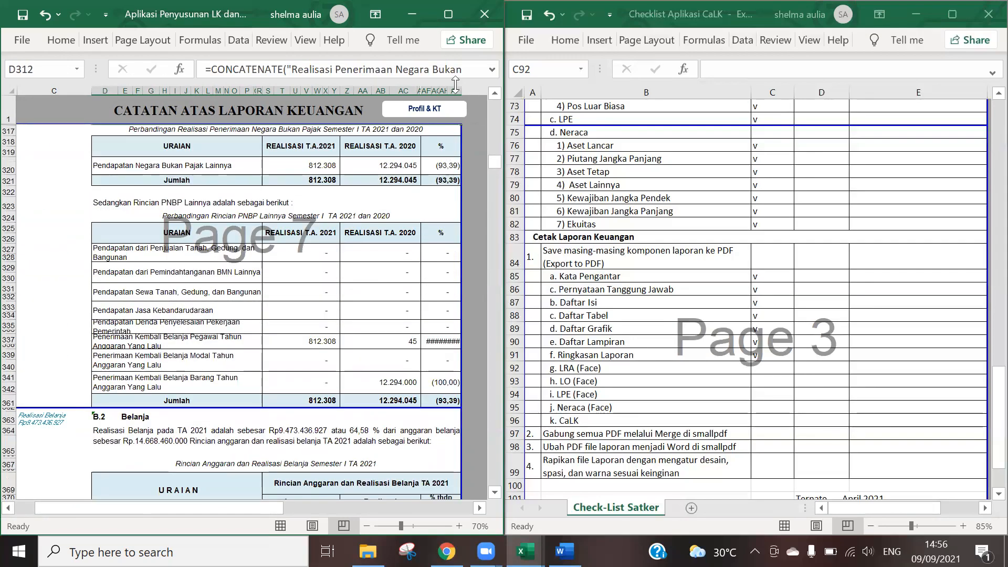
scroll(336, 368, "down", 3)
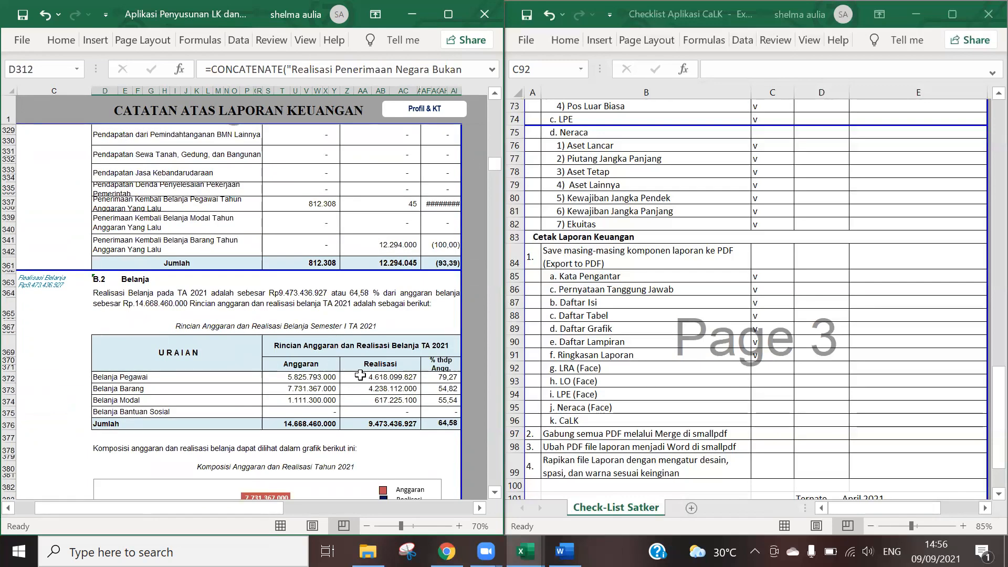
scroll(360, 375, "down", 10)
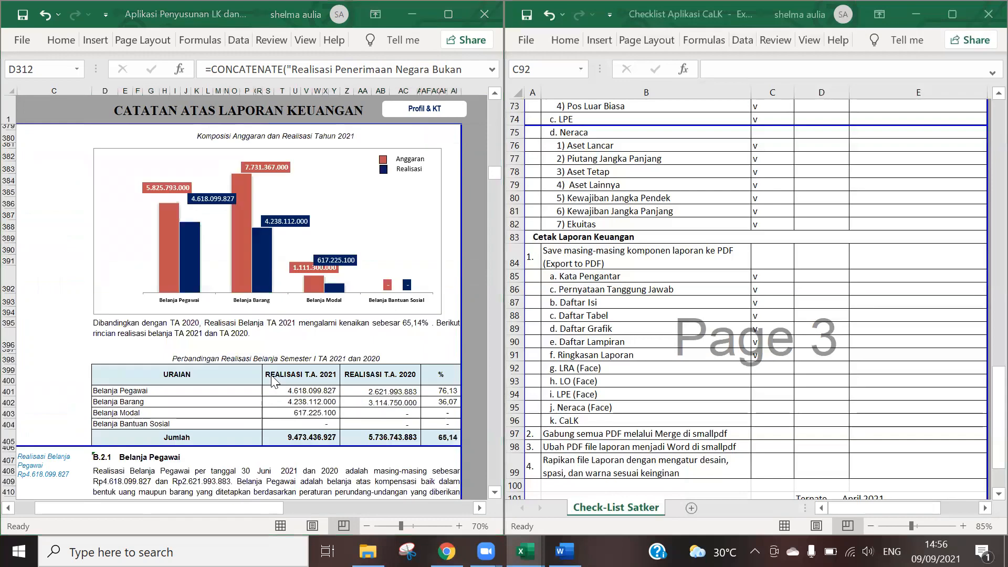
left_click(24, 46)
left_click(47, 383)
left_click(457, 405)
type("12")
key("Return")
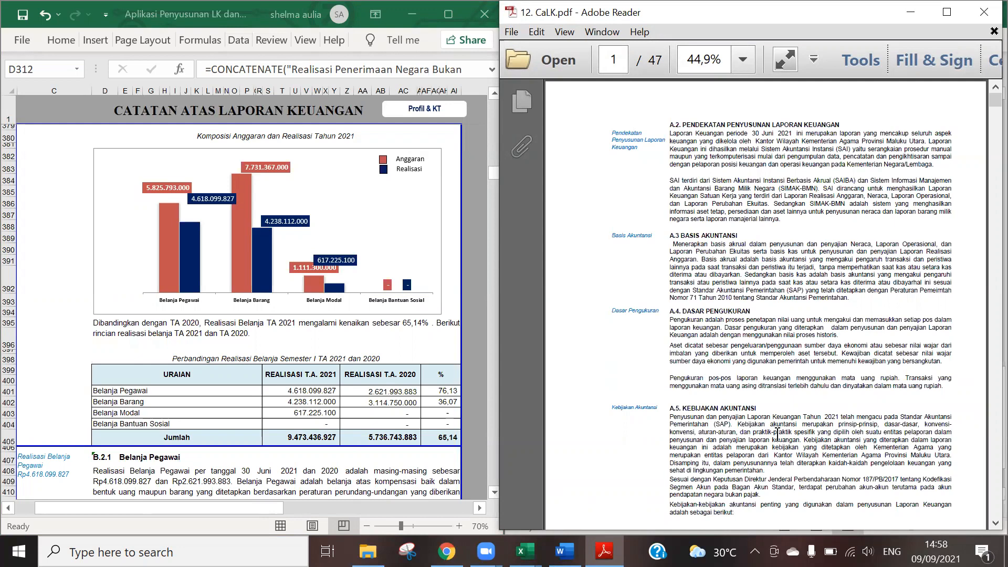
scroll(163, 334, "down", 3)
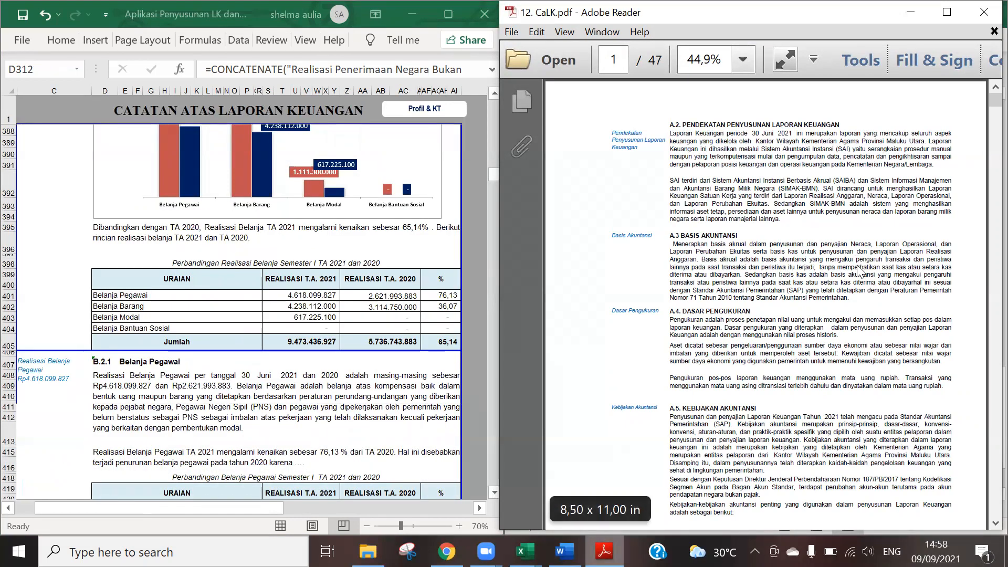
scroll(859, 271, "down", 10)
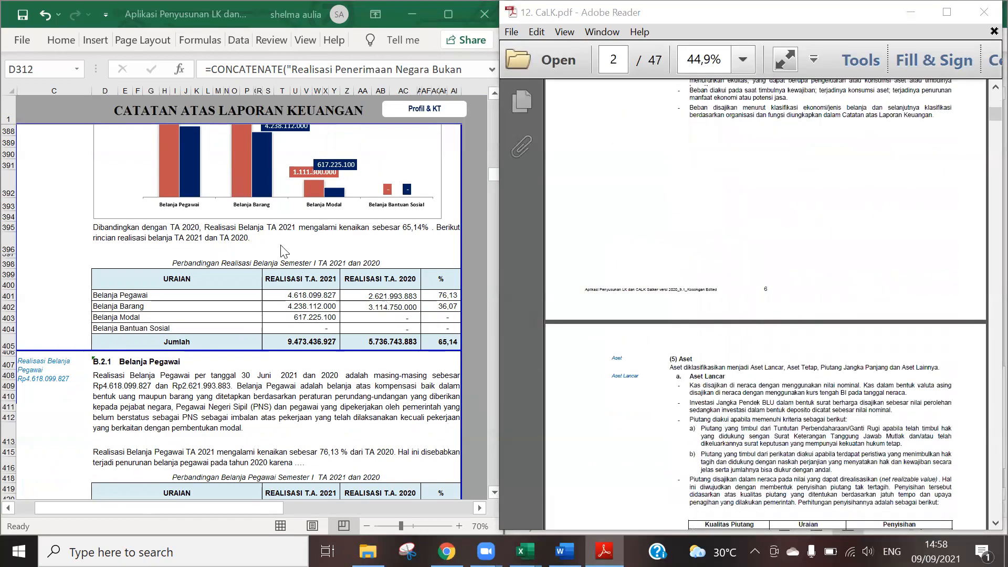
scroll(772, 330, "down", 8)
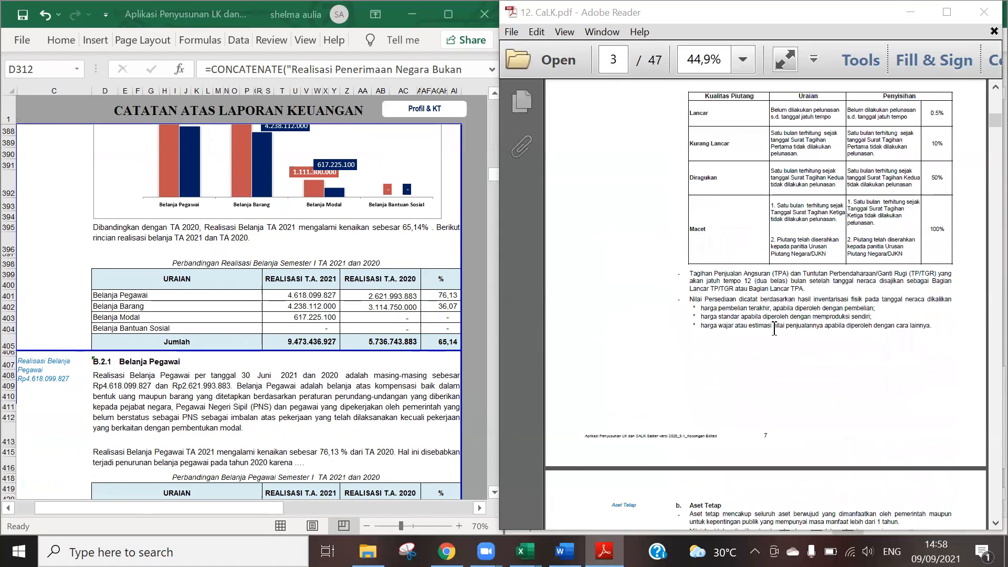
scroll(877, 346, "up", 15)
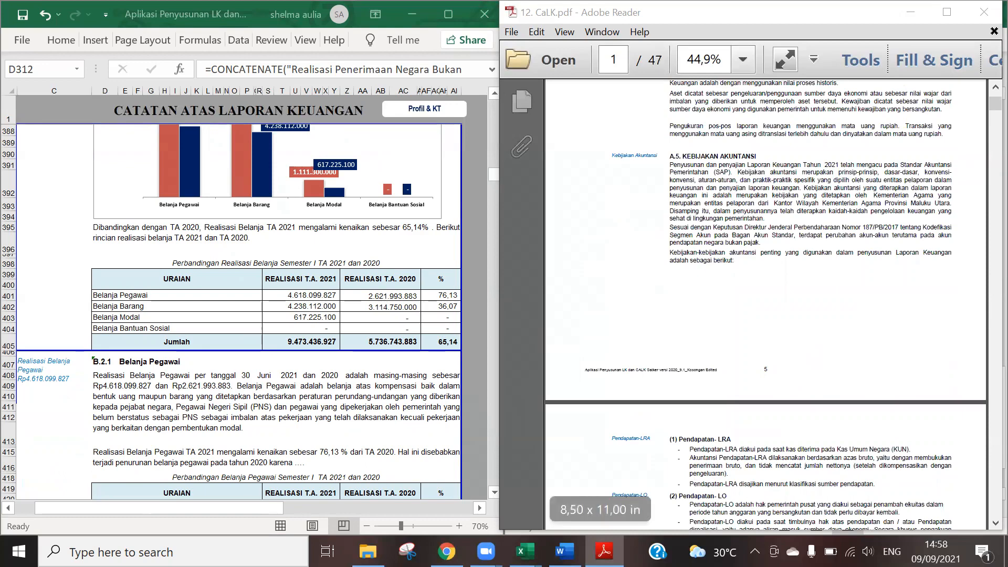
Find Smallpdf's PDF to Word converter in Chrome, and mark the LRA, LO and LPE exports with v in the Excel checklist
left_click(446, 551)
type("pdf to")
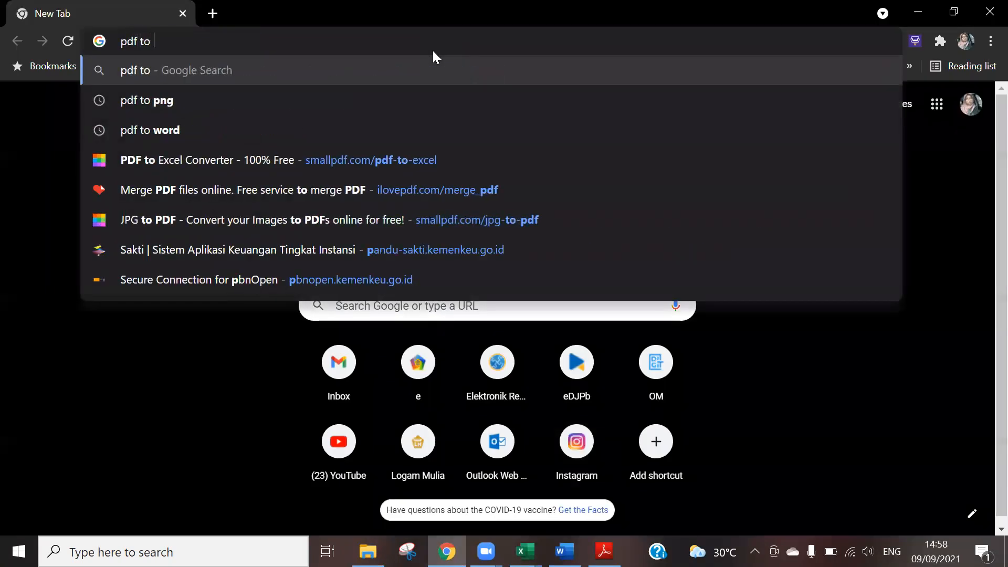
type("w")
key("Return")
key("alt+Tab")
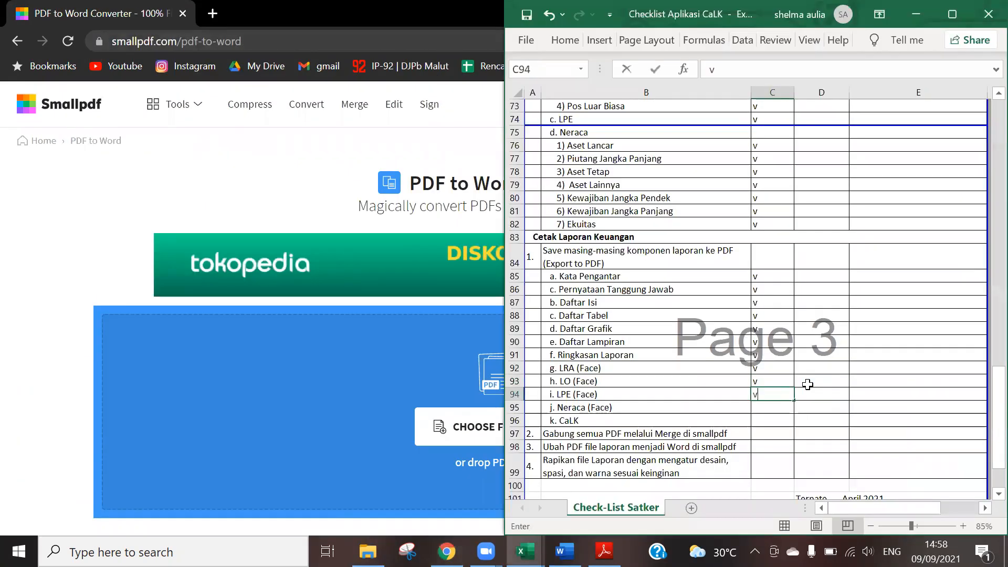
Open Smallpdf's Merge PDF tool in Chrome and upload all exported report PDFs for combining in Merge files mode
left_click(295, 117)
left_click(348, 107)
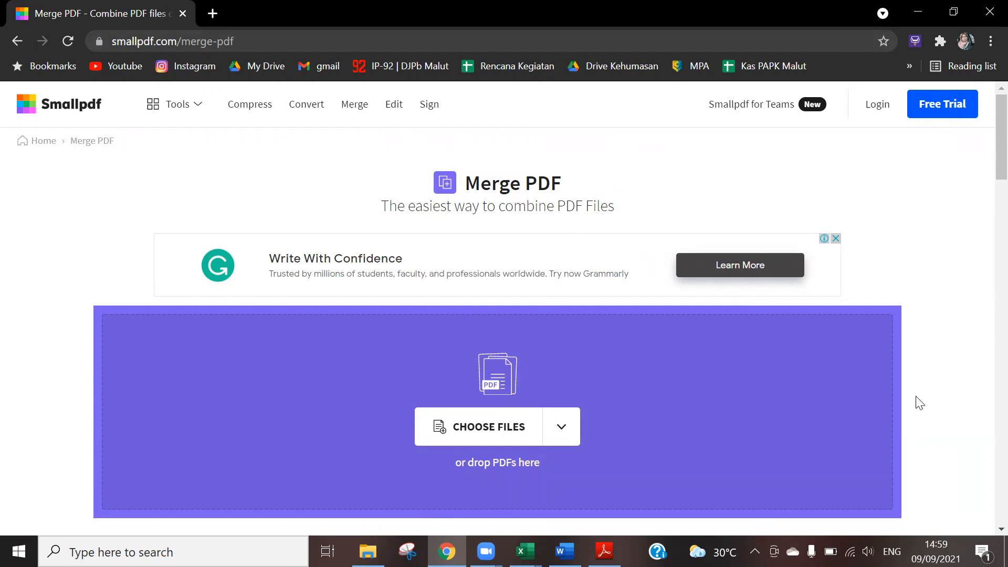
left_click(504, 433)
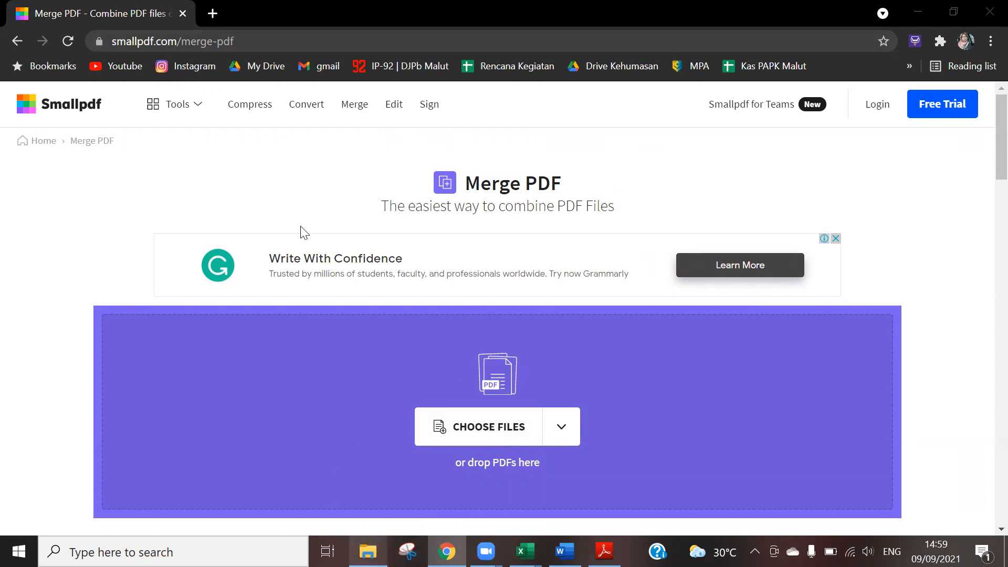
key("alt+Tab")
left_click_drag(284, 347, 526, 406)
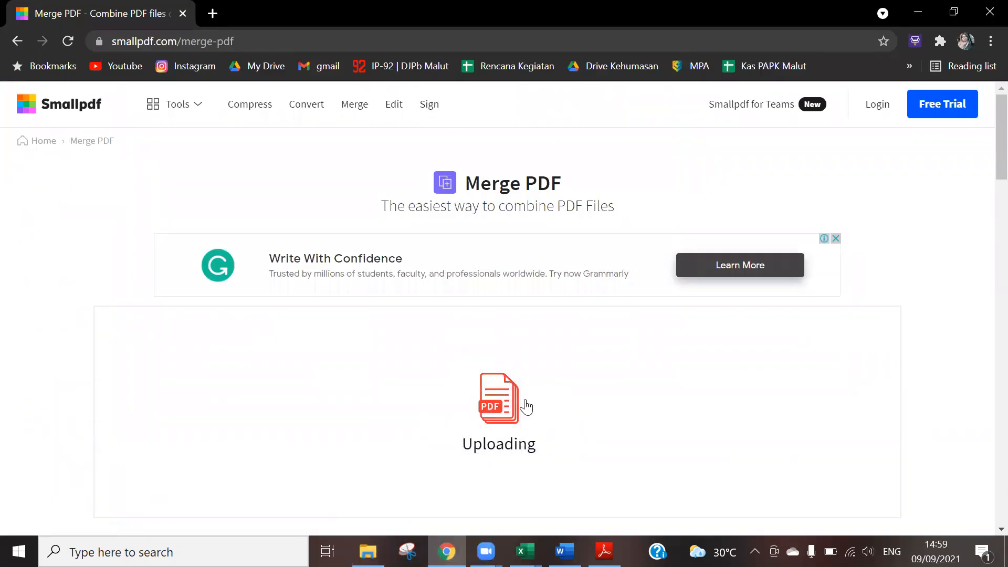
scroll(526, 407, "down", 4)
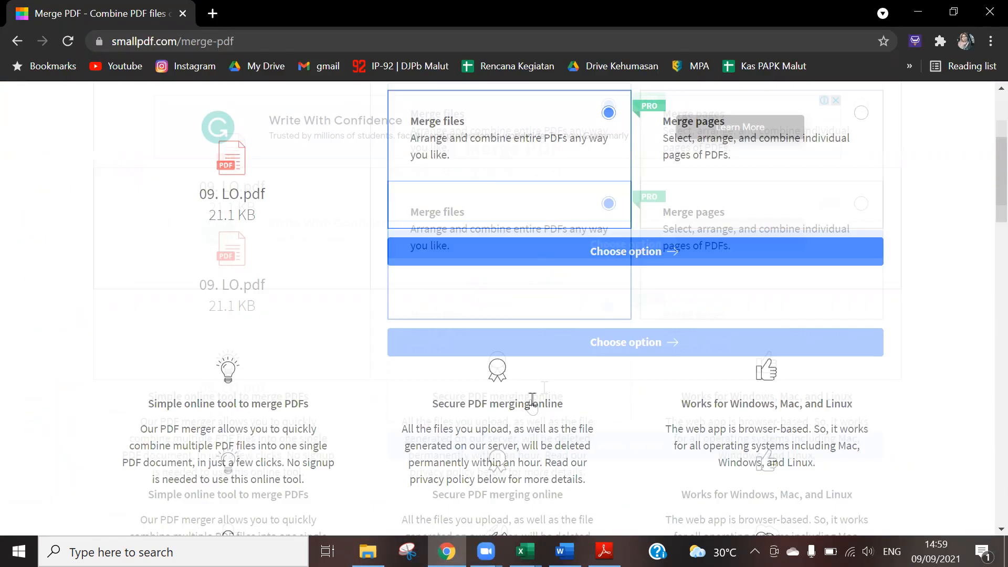
left_click(615, 248)
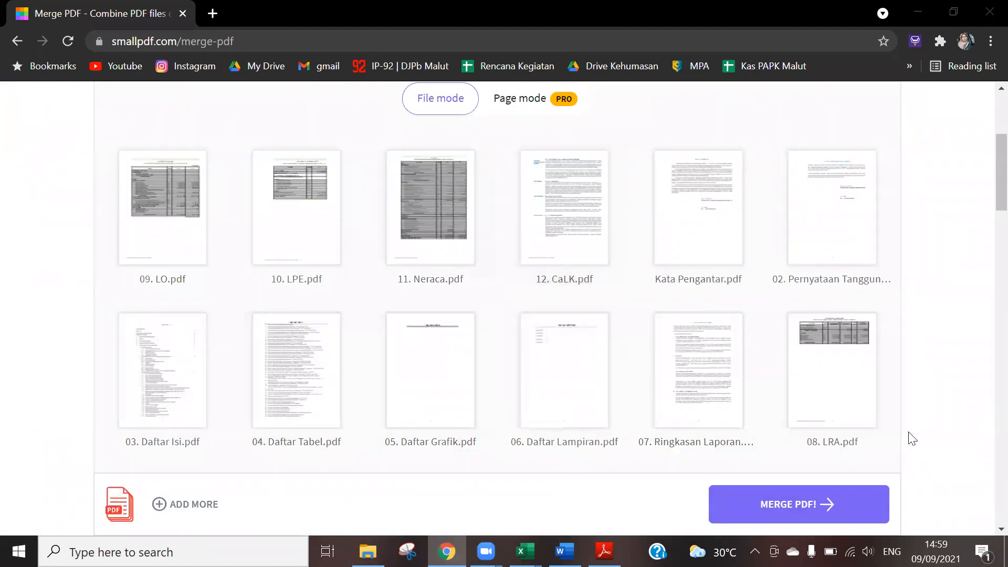
Arrange the uploaded PDFs in report order, with Kata Pengantar first, followed by files 02 through 12
scroll(592, 379, "down", 2)
scroll(592, 380, "up", 2)
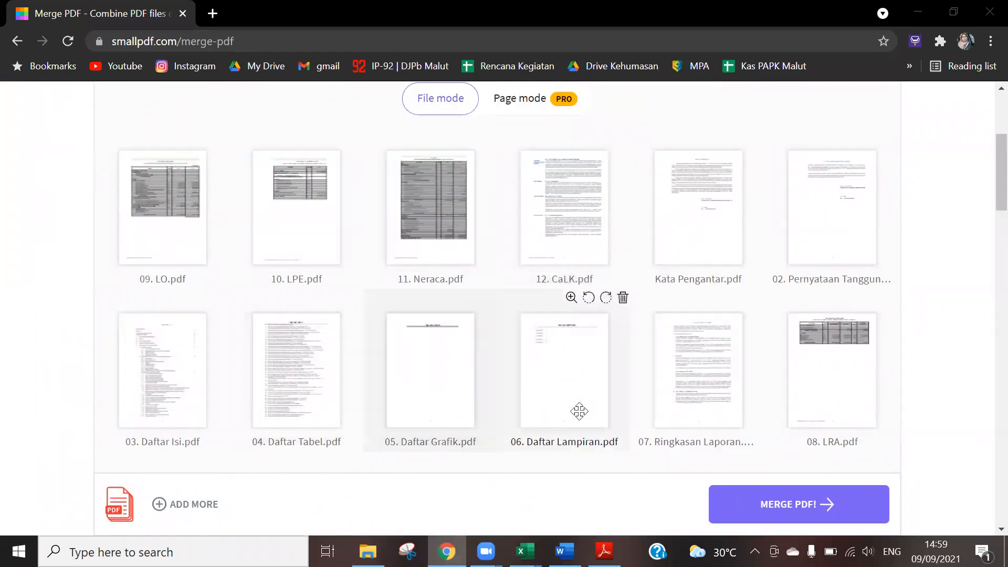
left_click_drag(699, 210, 157, 221)
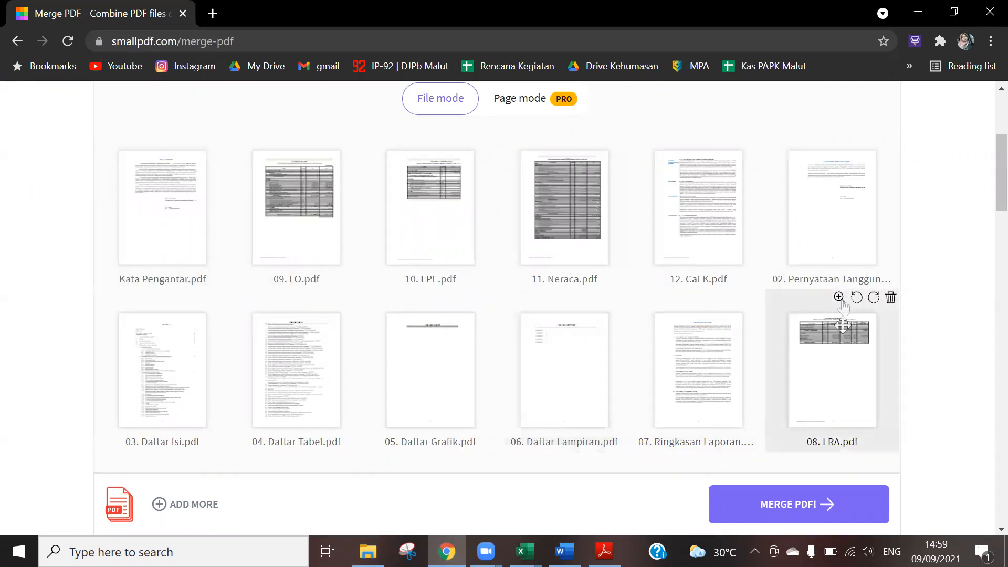
left_click_drag(822, 239, 283, 220)
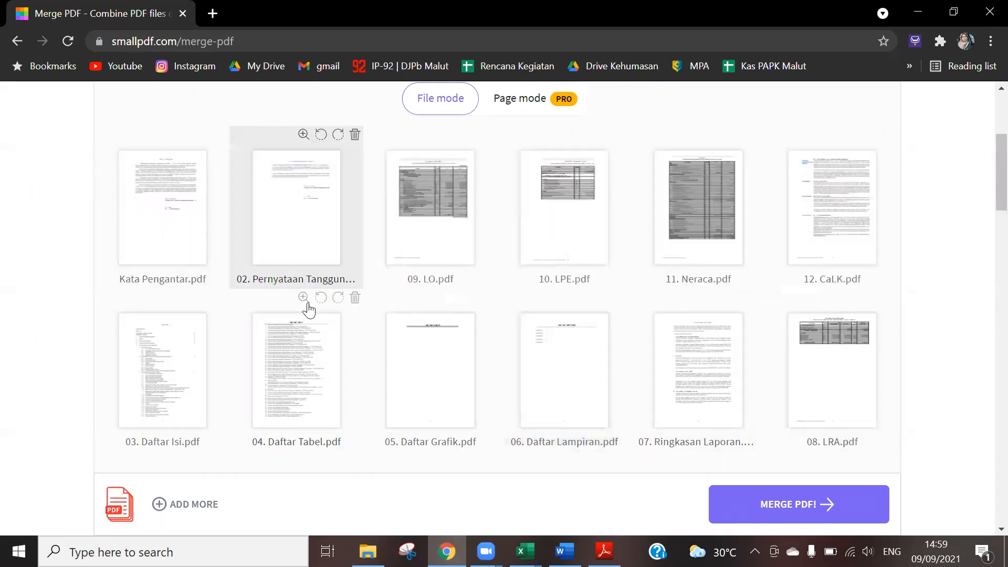
left_click_drag(146, 399, 414, 181)
left_click_drag(313, 392, 564, 220)
left_click_drag(631, 241, 675, 208)
left_click_drag(551, 375, 570, 362)
left_click_drag(761, 389, 795, 231)
left_click_drag(431, 362, 162, 362)
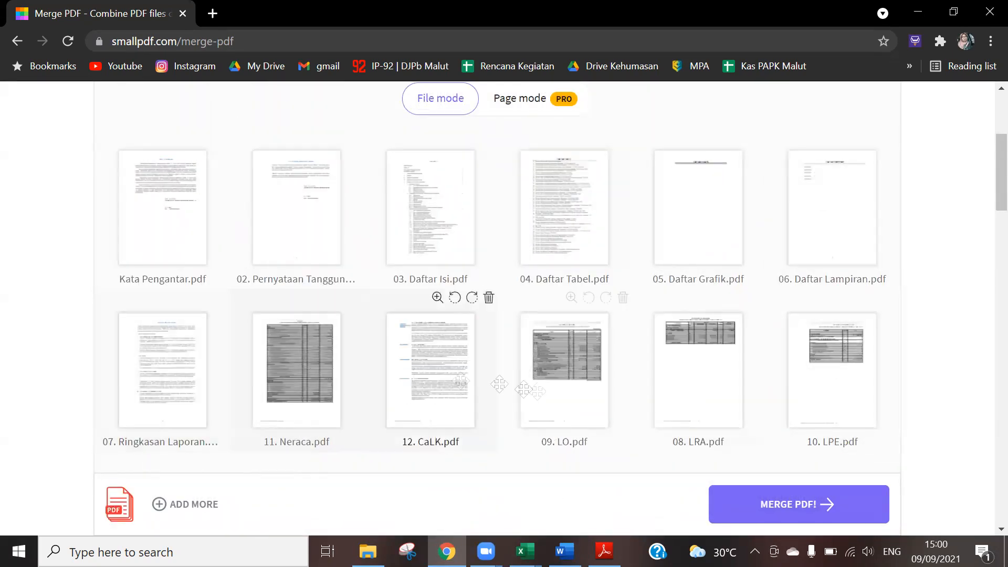
left_click_drag(698, 362, 297, 362)
left_click_drag(699, 357, 462, 374)
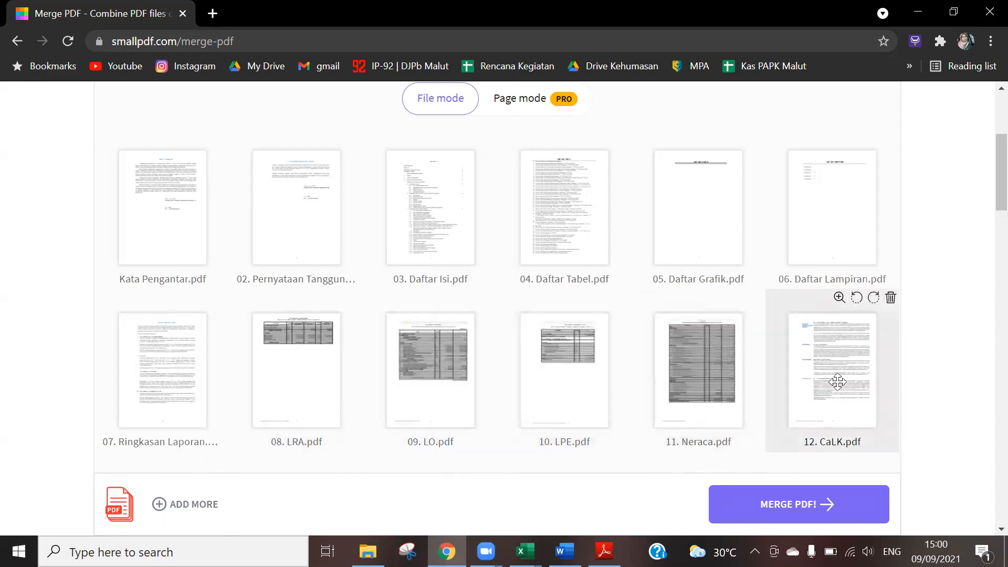
Merge the arranged PDFs and save the result in the Contoh folder as Aplikasi CaLK-Merged
left_click(782, 505)
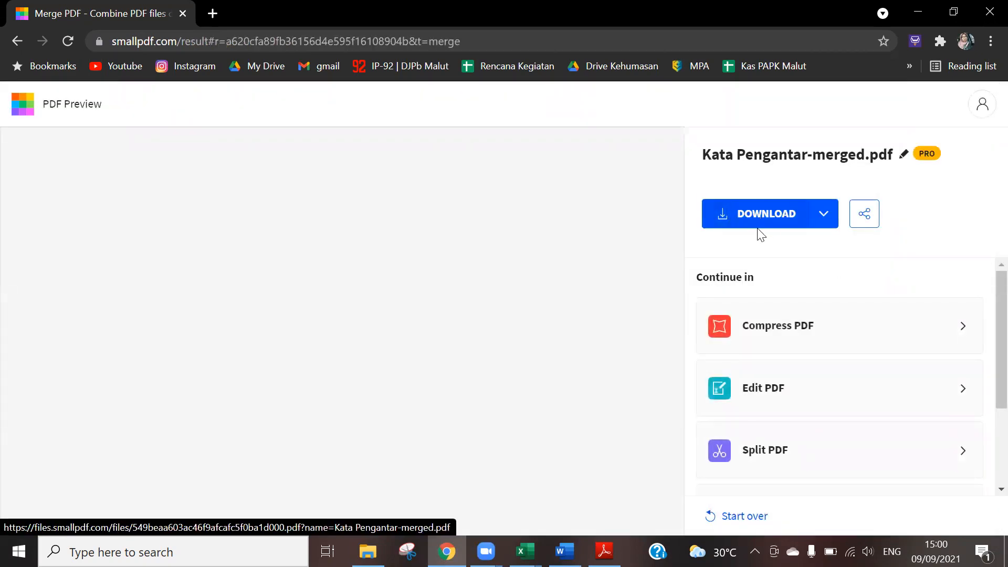
left_click(761, 218)
double_click(189, 183)
double_click(215, 122)
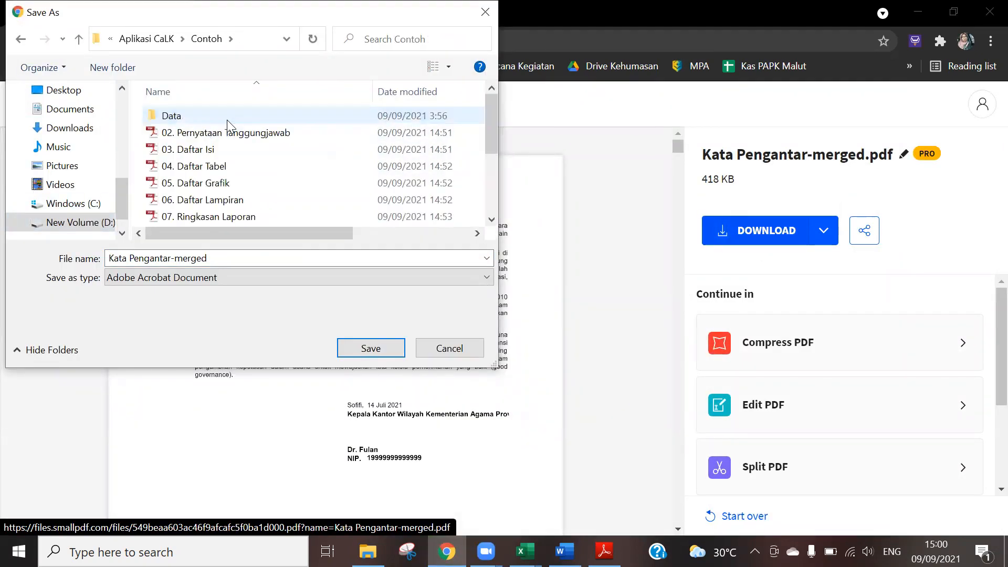
left_click(310, 259)
type("Aplikasi CaLK-Merged")
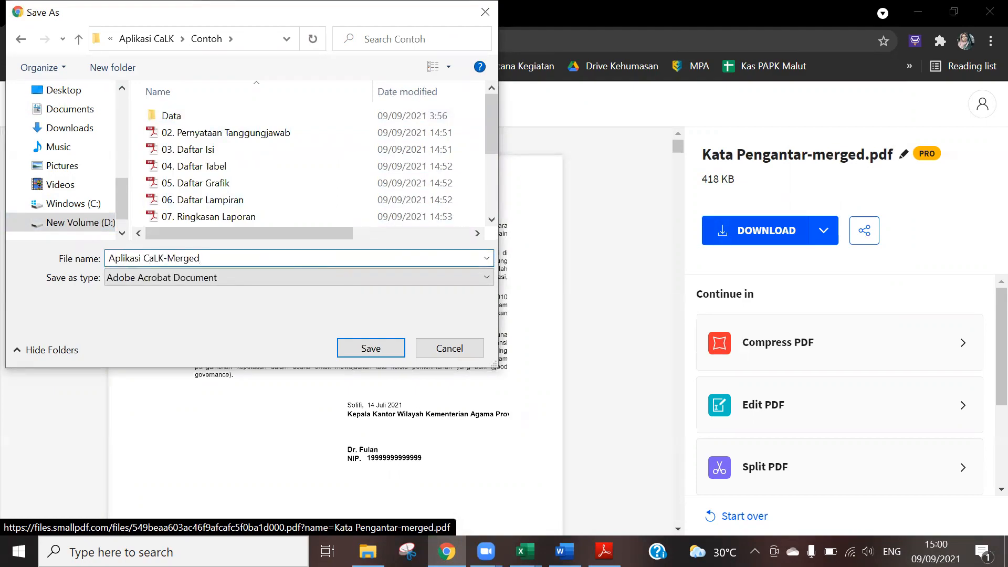
key("Return")
Upload Aplikasi CaLK-Merged to Smallpdf's PDF converter and convert it to Word
key("alt+Left")
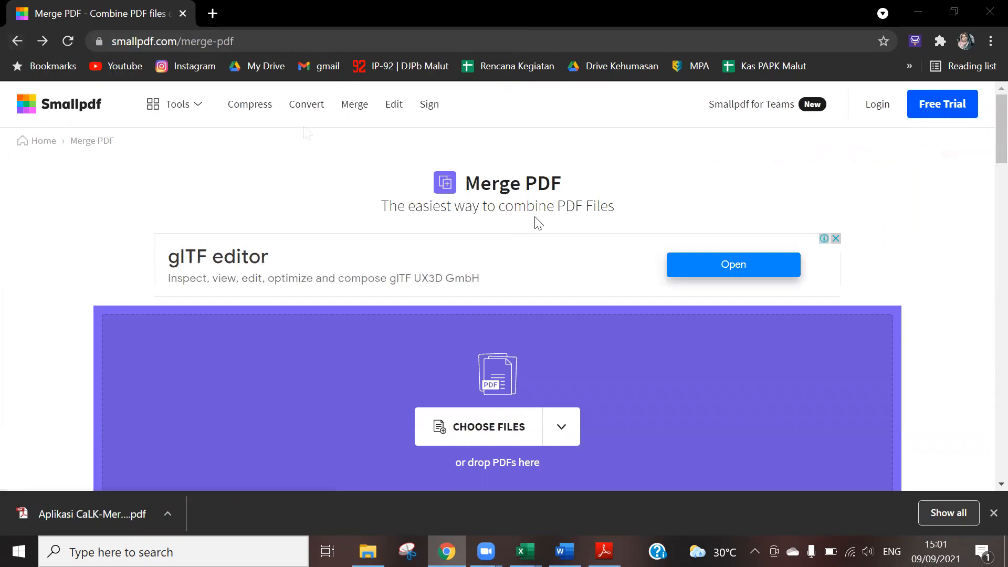
left_click(308, 105)
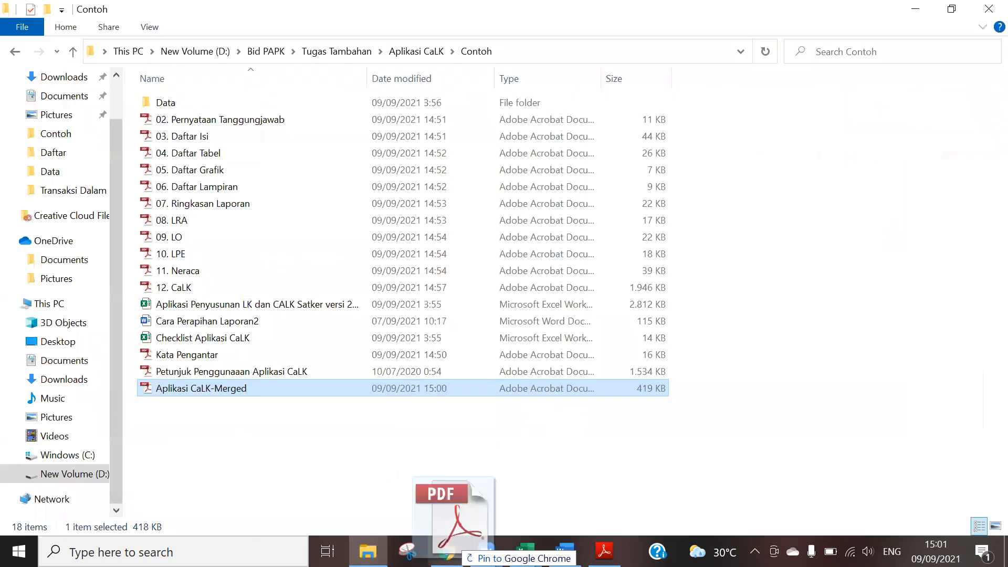
left_click_drag(441, 535, 198, 481)
left_click(753, 371)
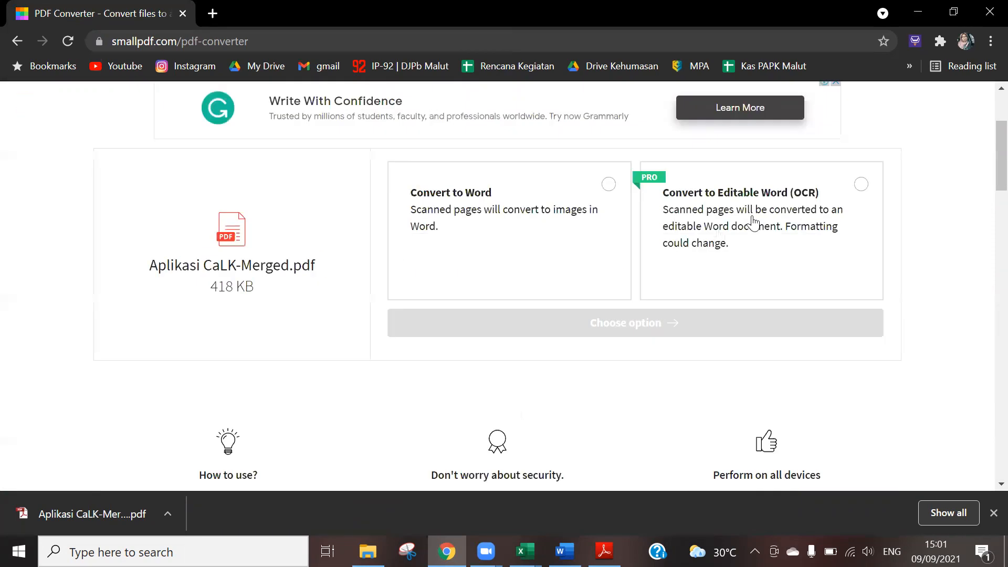
left_click(878, 218)
left_click(569, 321)
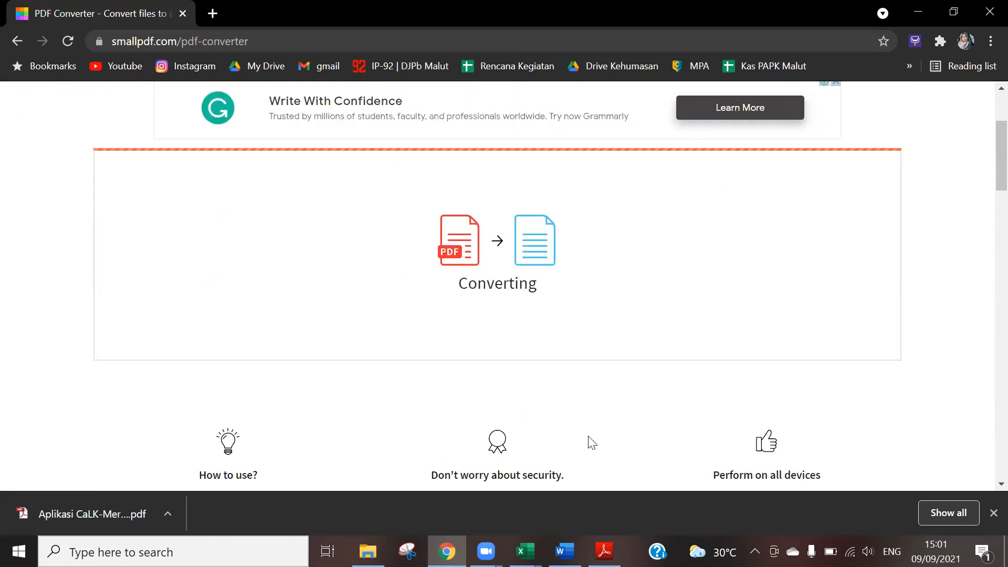
Save the converted report, open it in Word with editing enabled, and review its pages through the list of tables
left_click(546, 267)
left_click(369, 349)
left_click(74, 510)
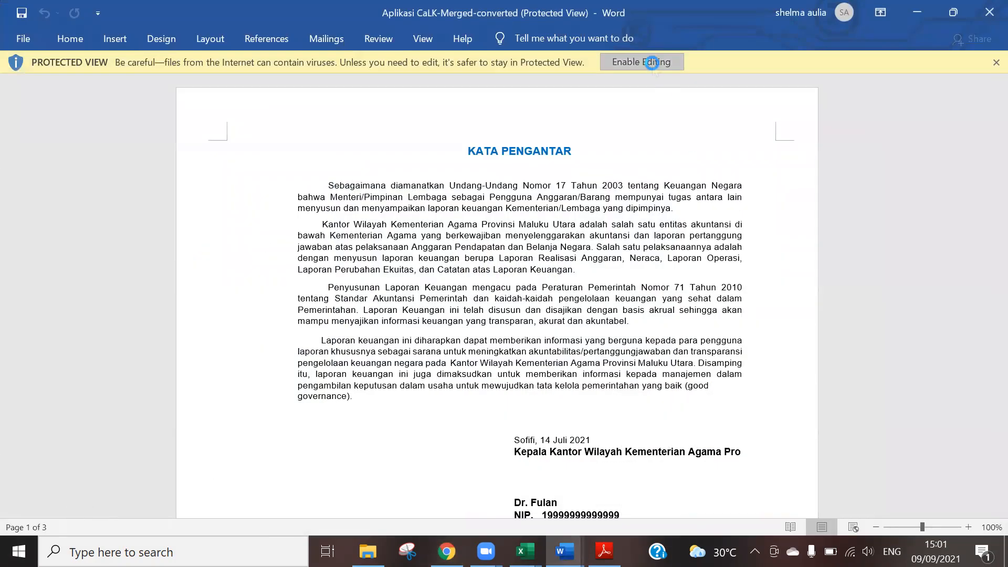
left_click(651, 63)
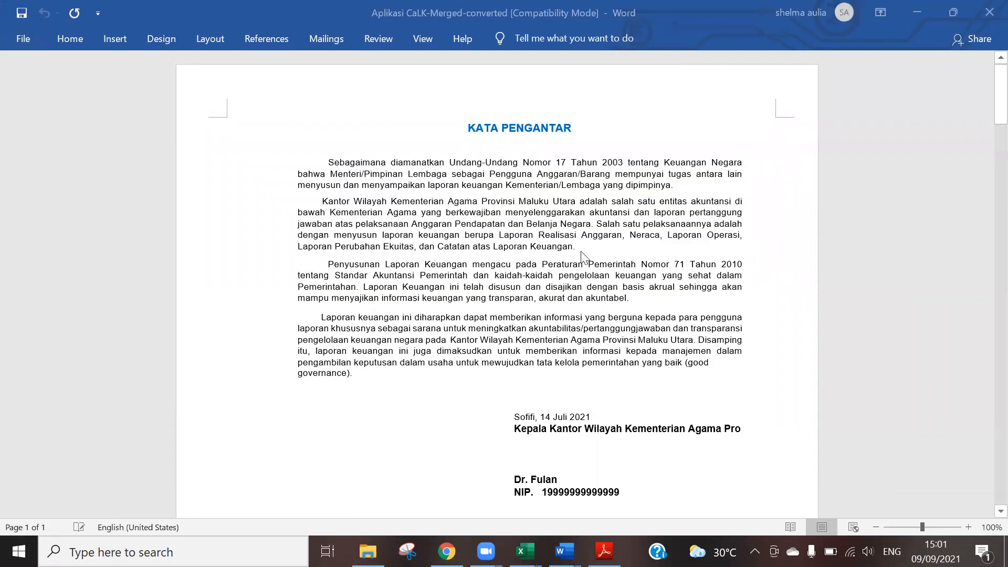
scroll(756, 211, "down", 15)
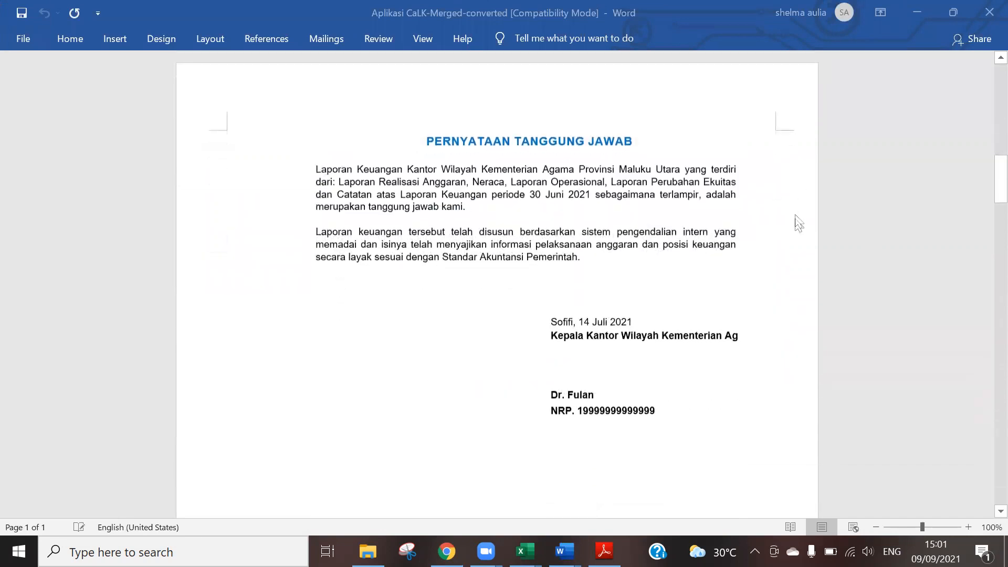
scroll(798, 226, "down", 20)
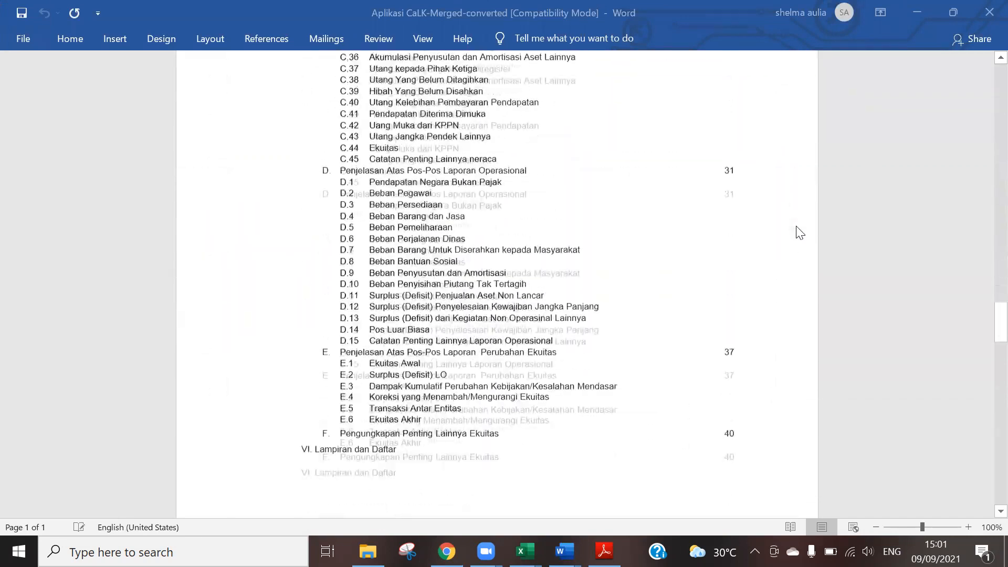
scroll(798, 232, "down", 20)
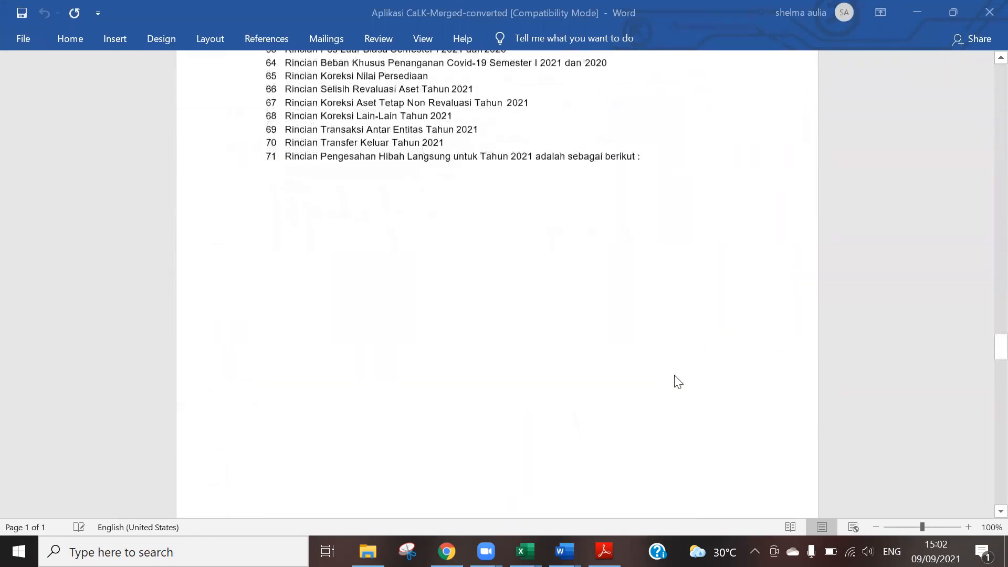
Review the converted report's summary sections, and read the Cara Perapihan Laporan2 guide through its report-printing instructions
scroll(678, 382, "down", 20)
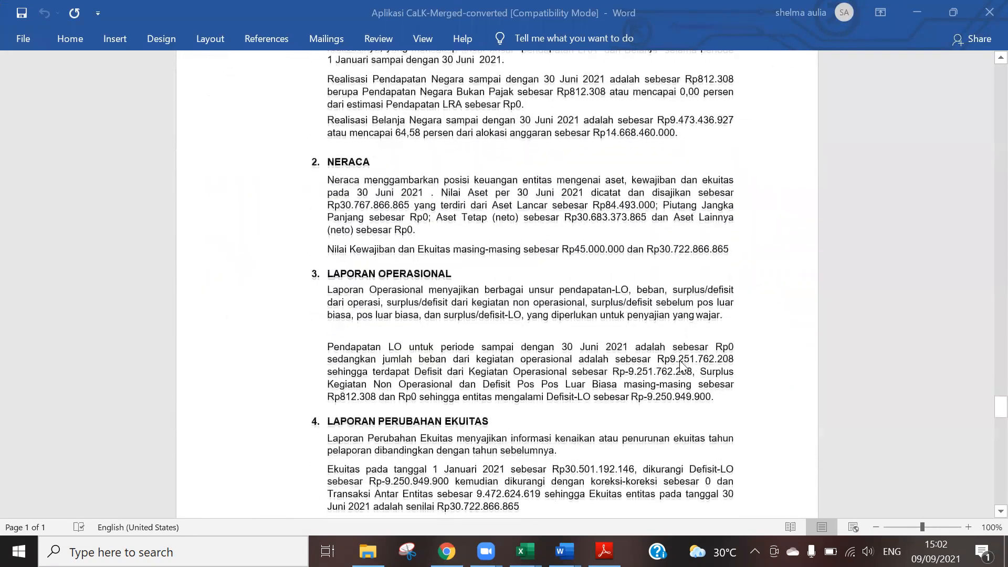
scroll(683, 367, "down", 6)
scroll(986, 359, "up", 7)
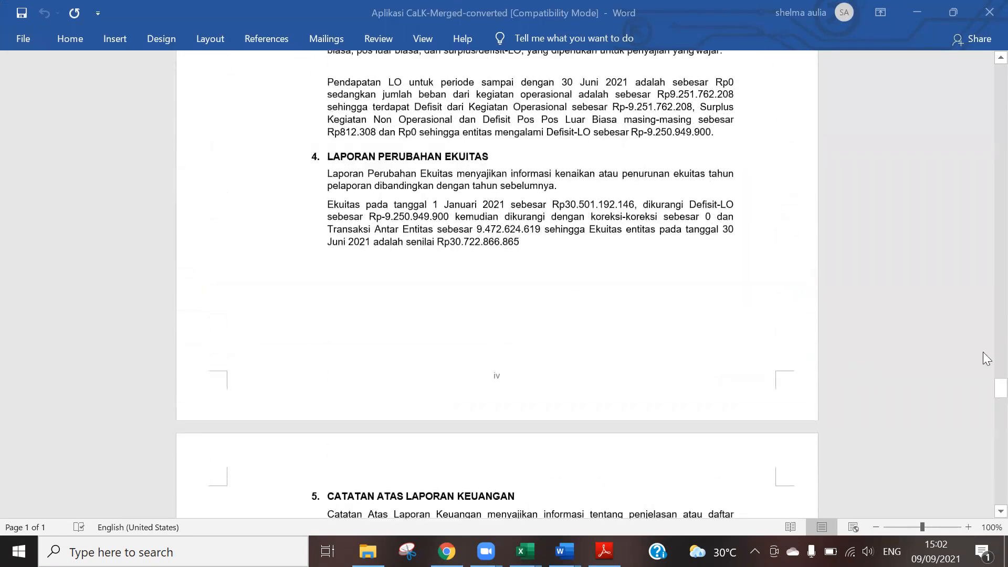
left_click_drag(986, 395, 987, 497)
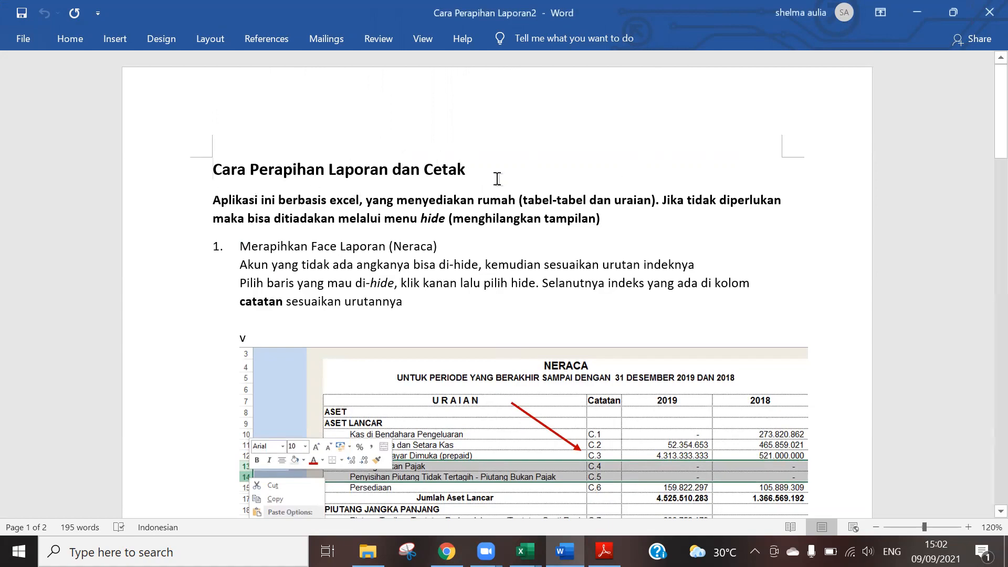
scroll(674, 260, "down", 15)
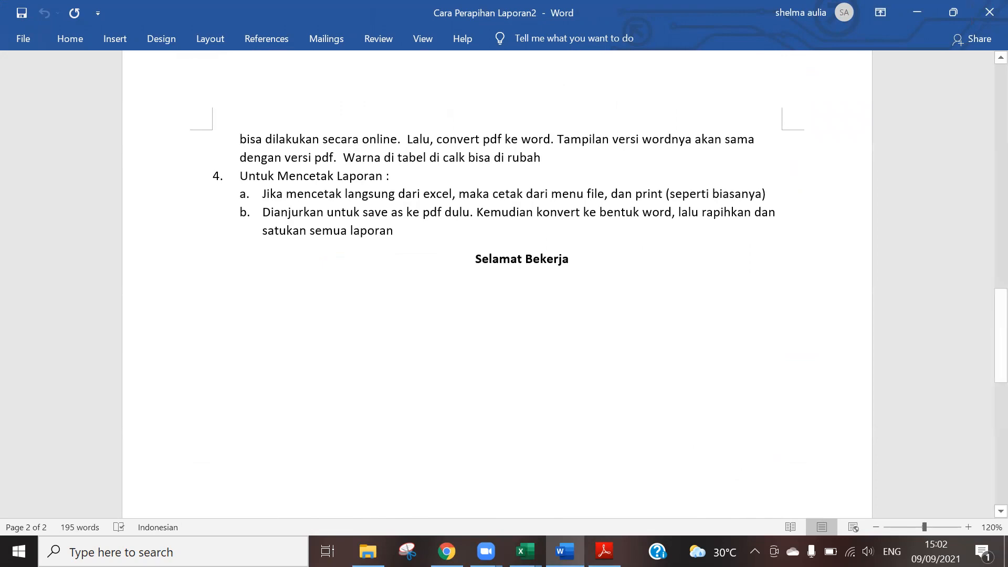
In the Excel file Checklist Aplikasi CaLK, enter cv for the PDF-to-Word conversion item and v for the report-tidying item
mouse_move(538, 531)
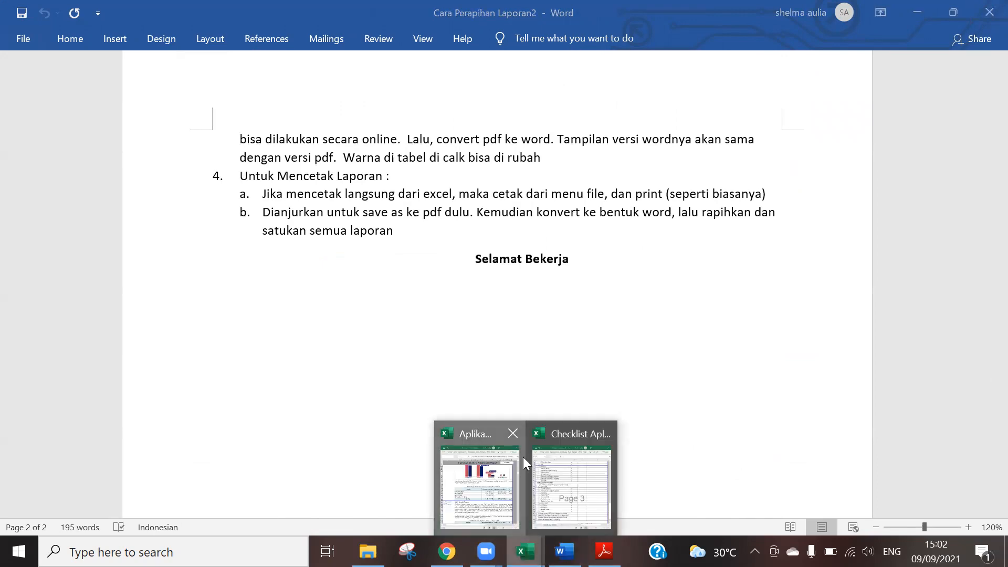
type("cv")
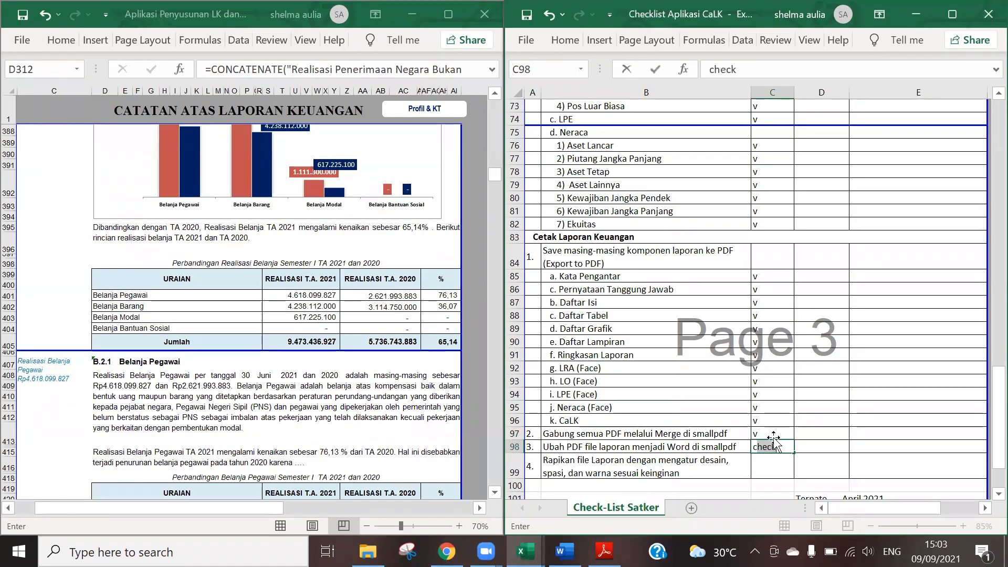
key("Return")
type("v")
key("Return")
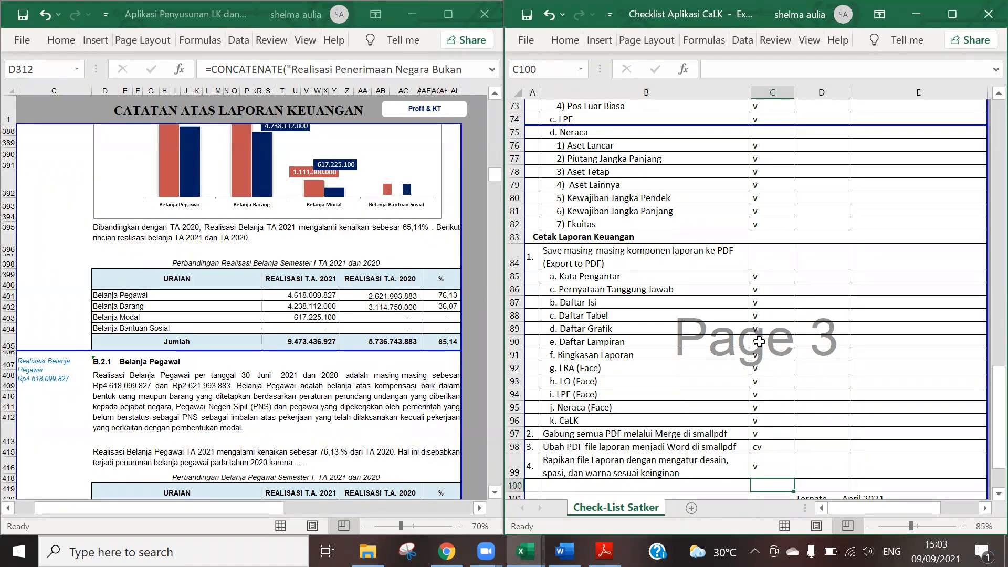
Correct the checklist's PDF-to-Word conversion mark to v, and select the Belanja Modal Gedung dan Bangunan paragraph in the CaLK sheet
scroll(759, 341, "down", 3)
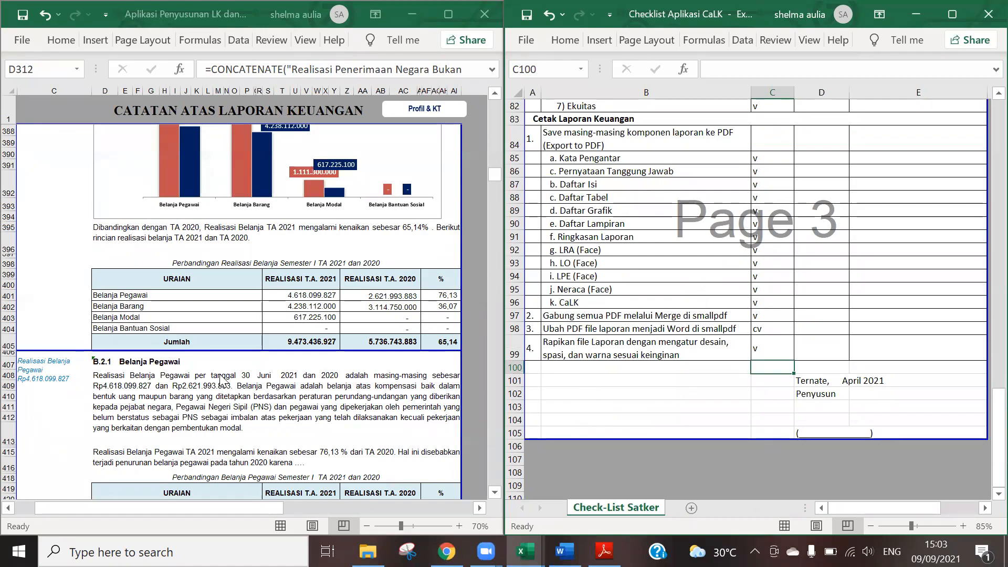
scroll(225, 367, "down", 20)
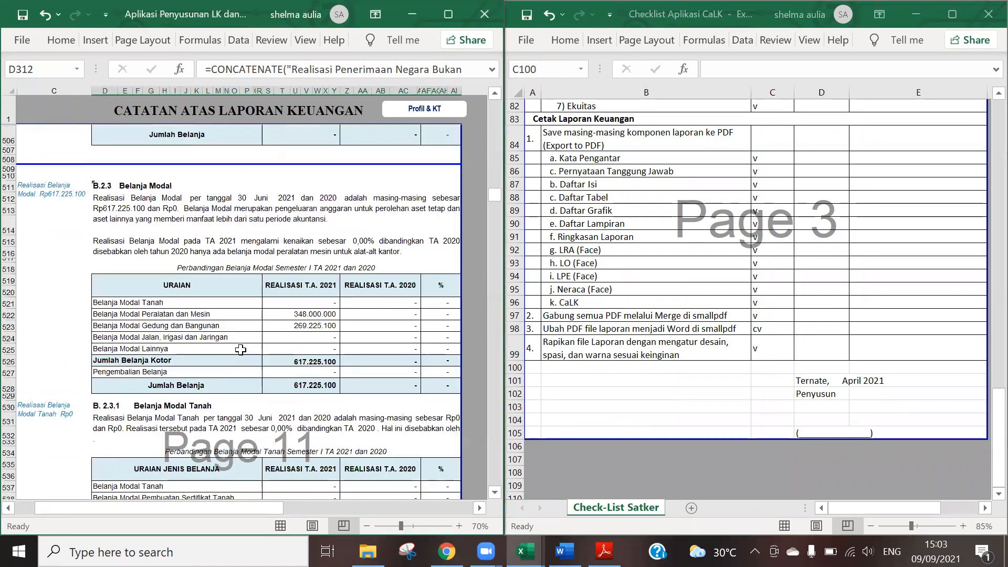
scroll(240, 350, "down", 10)
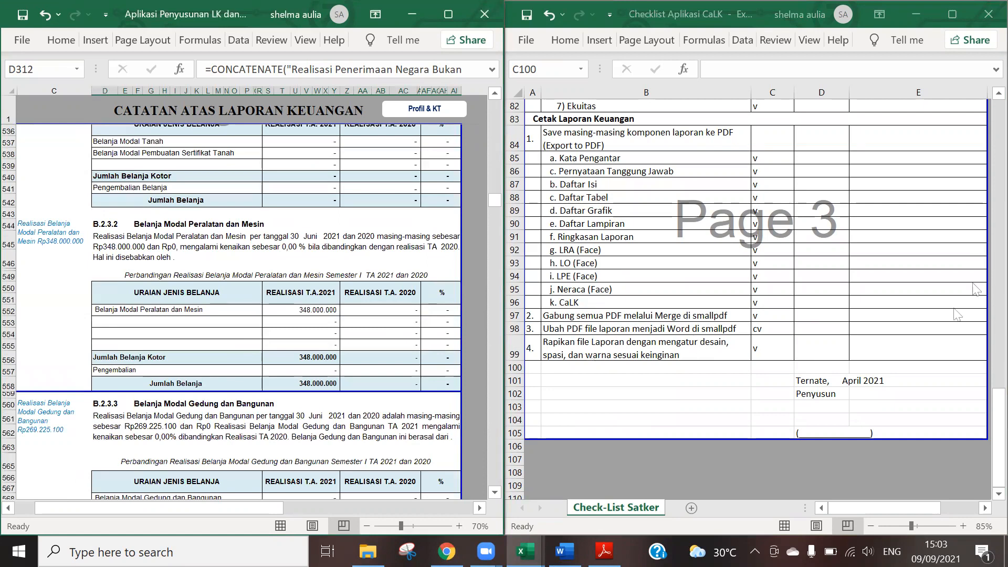
left_click(770, 329)
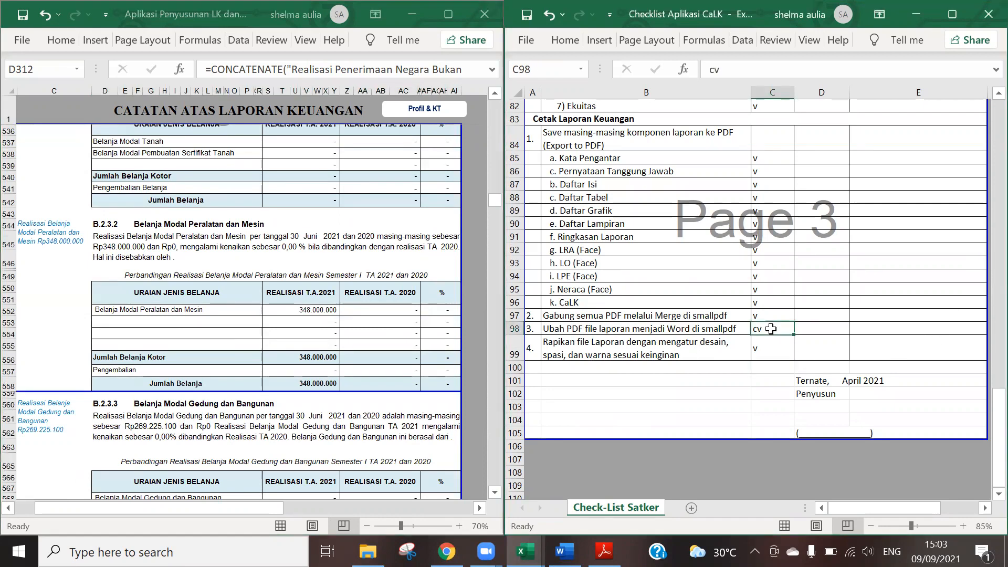
key("Return")
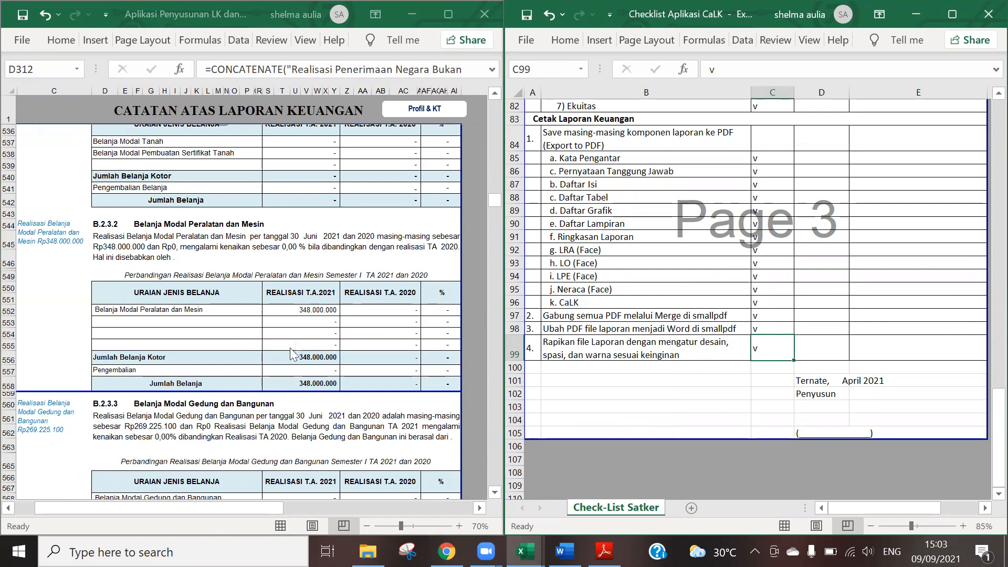
left_click(305, 411)
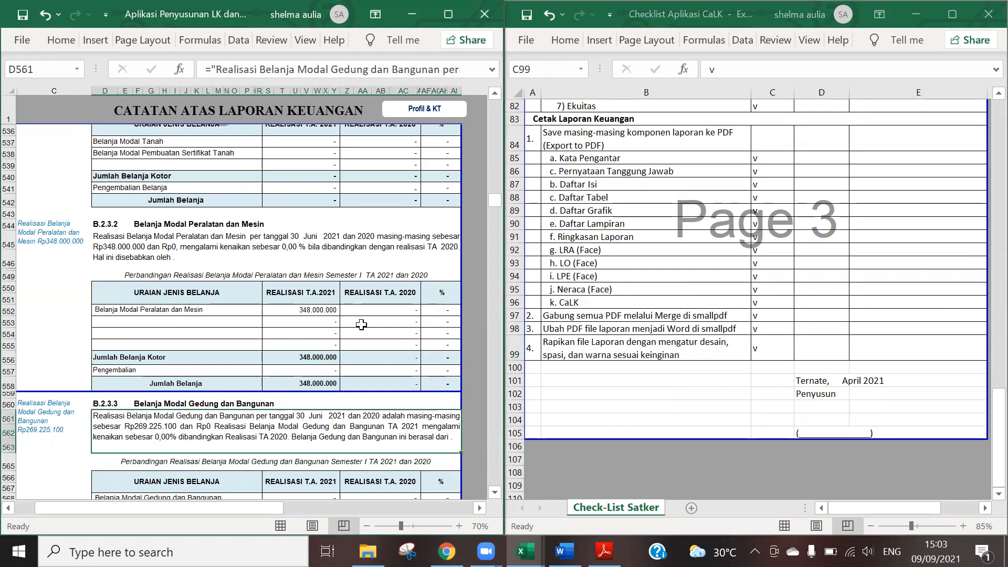